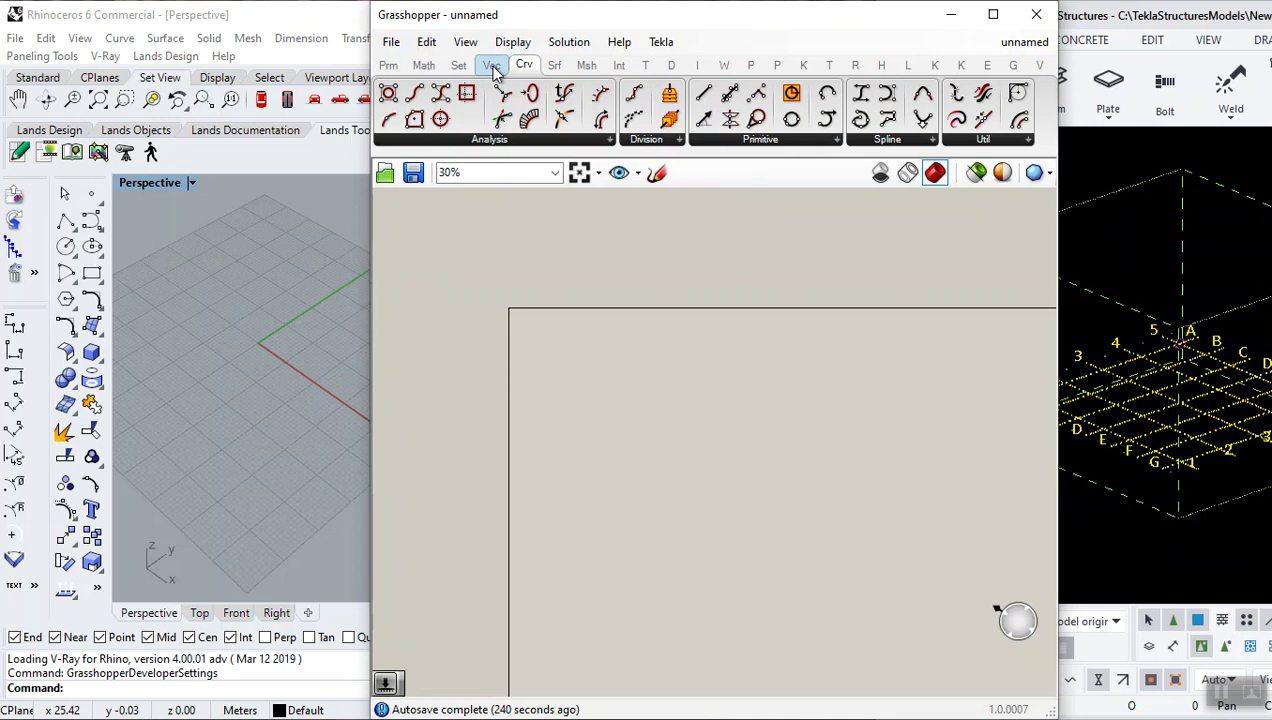
click(492, 68)
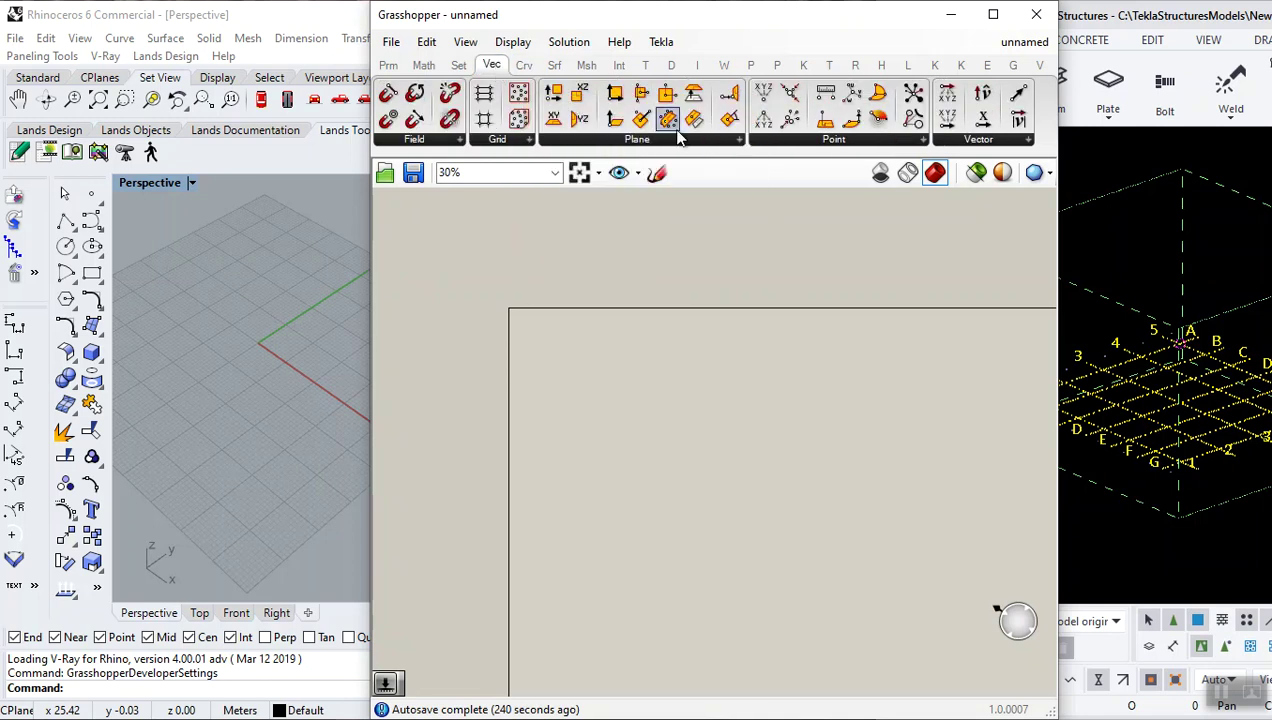
click(524, 68)
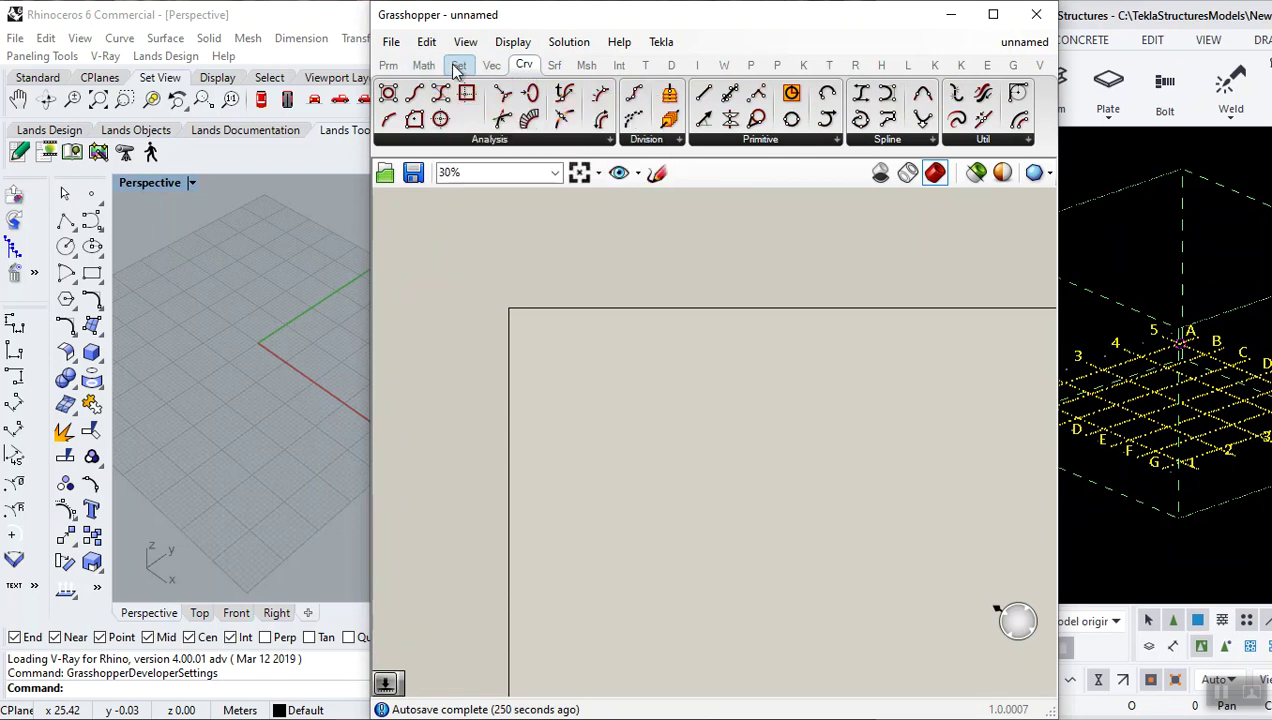
click(491, 65)
click(418, 67)
click(389, 66)
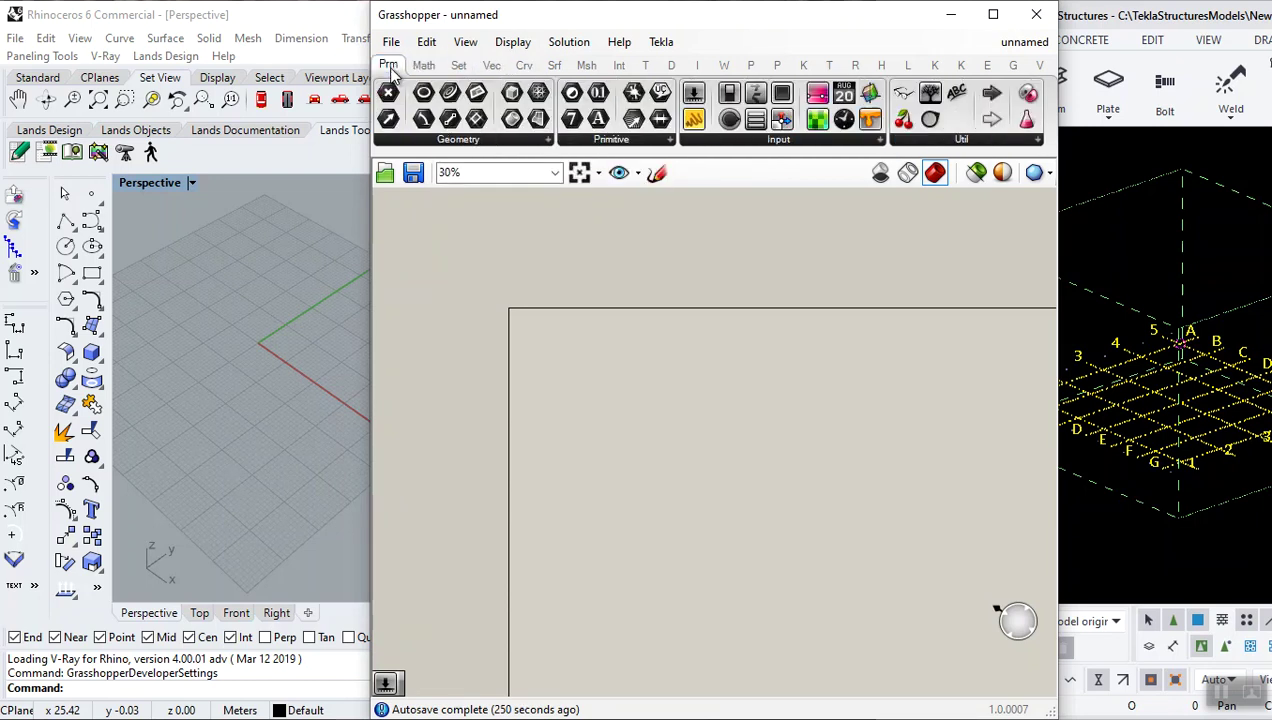
- Add a Construct Point component to the Grasshopper canvas
click(485, 68)
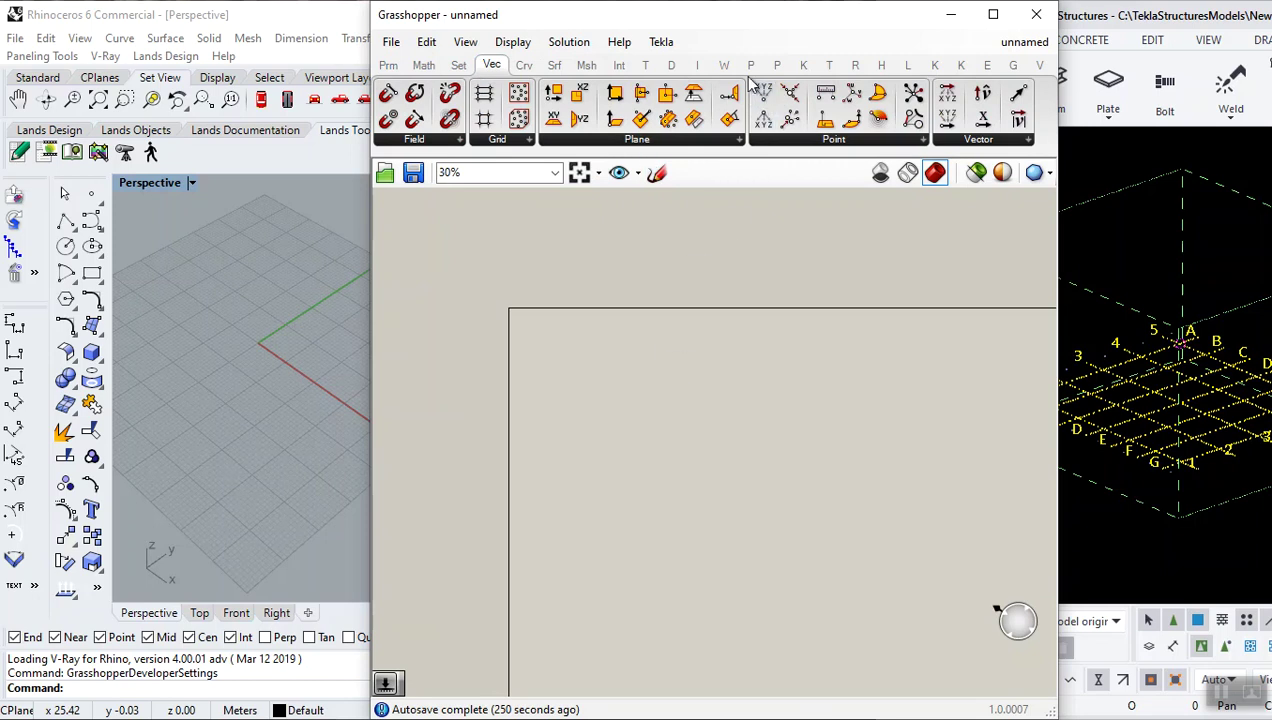
drag(765, 104, 640, 408)
scroll(646, 421, up, 5)
scroll(268, 340, up, 5)
scroll(233, 368, down, 5)
scroll(271, 360, up, 3)
scroll(248, 388, up, 4)
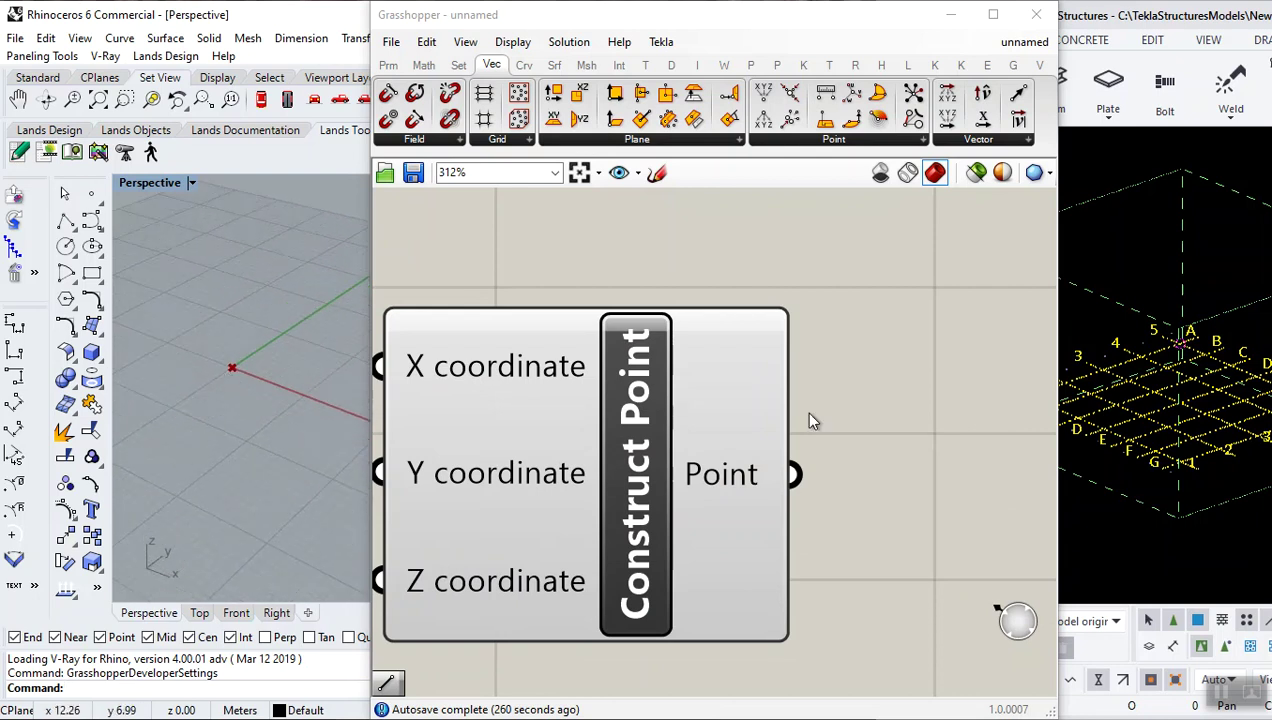
scroll(690, 395, down, 5)
scroll(690, 390, up, 4)
click(688, 385)
drag(687, 385, 699, 372)
click(800, 393)
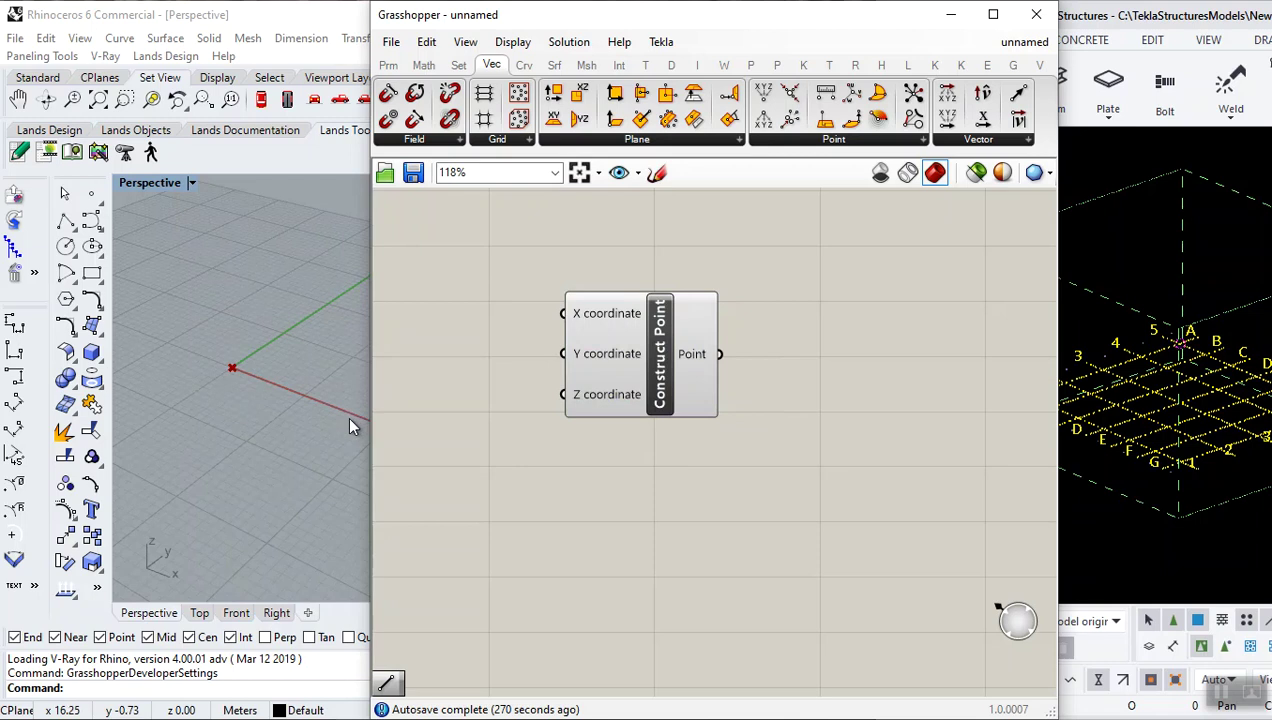
- Reposition the Construct Point component slightly on the canvas to free space beside it
mouse_move(600, 362)
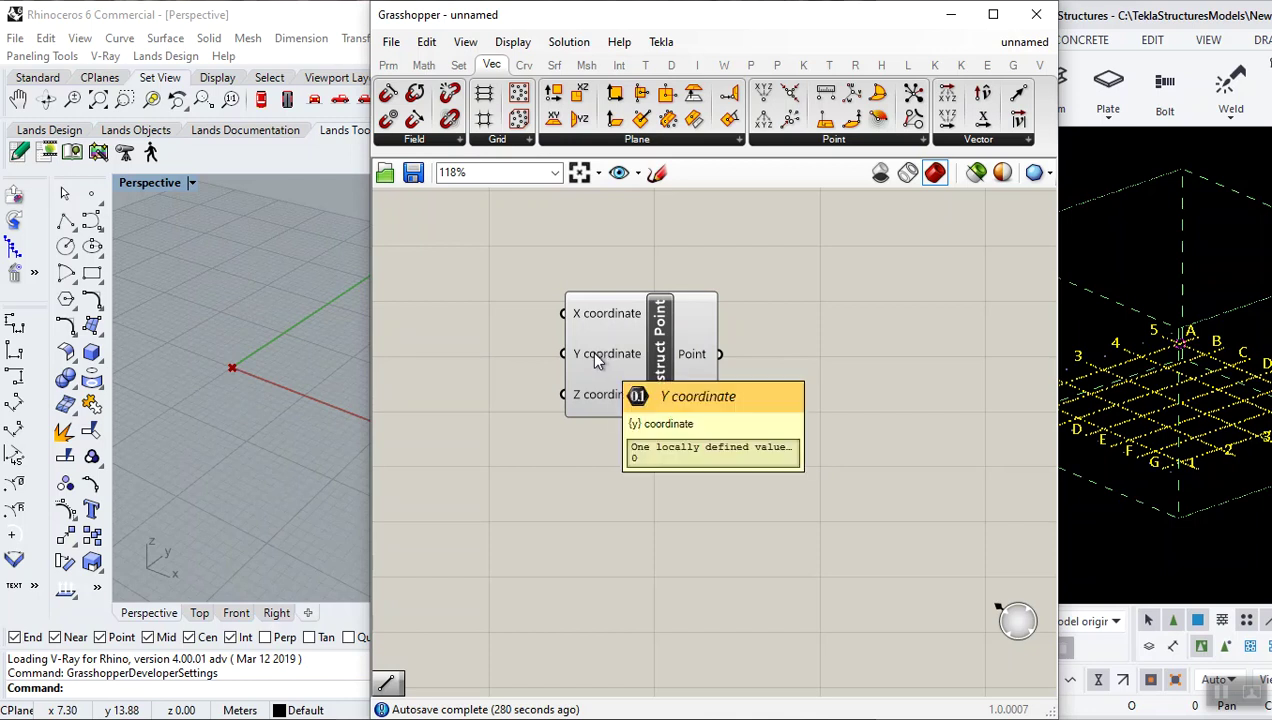
click(607, 327)
drag(613, 362, 570, 339)
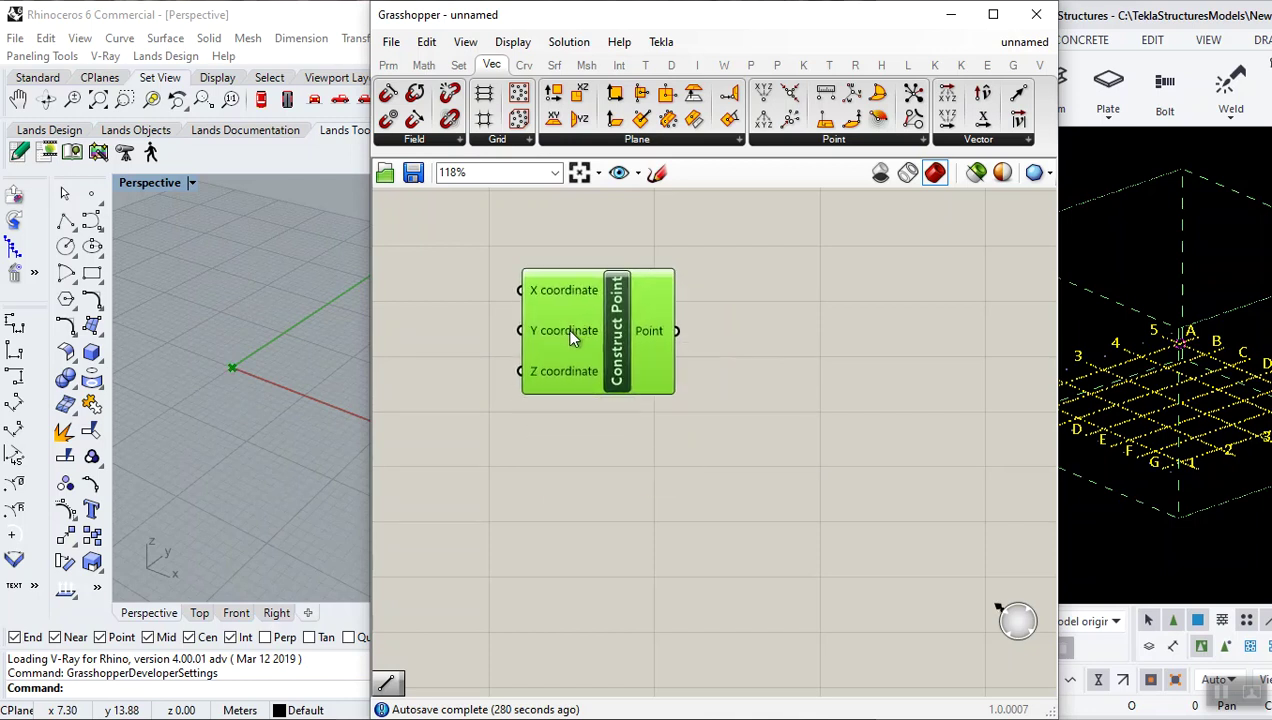
click(818, 280)
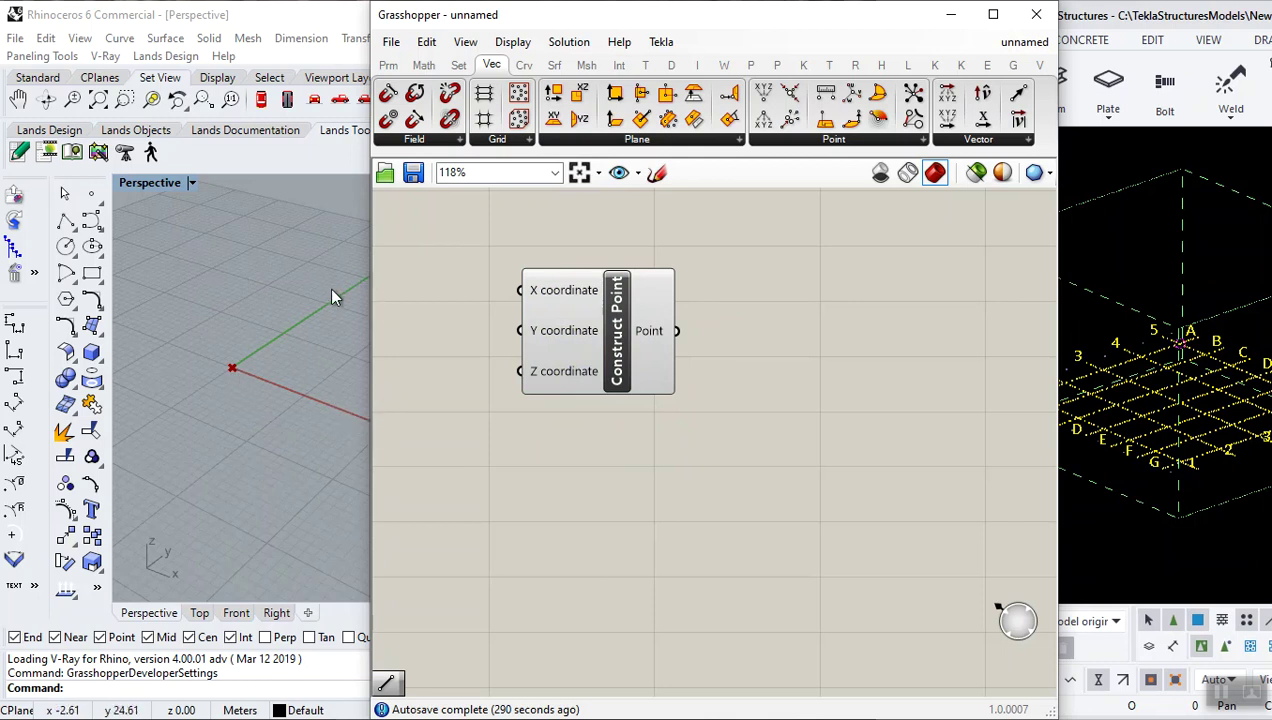
scroll(614, 326, down, 2)
scroll(652, 340, up, 2)
click(550, 330)
scroll(241, 355, down, 1)
scroll(241, 355, up, 1)
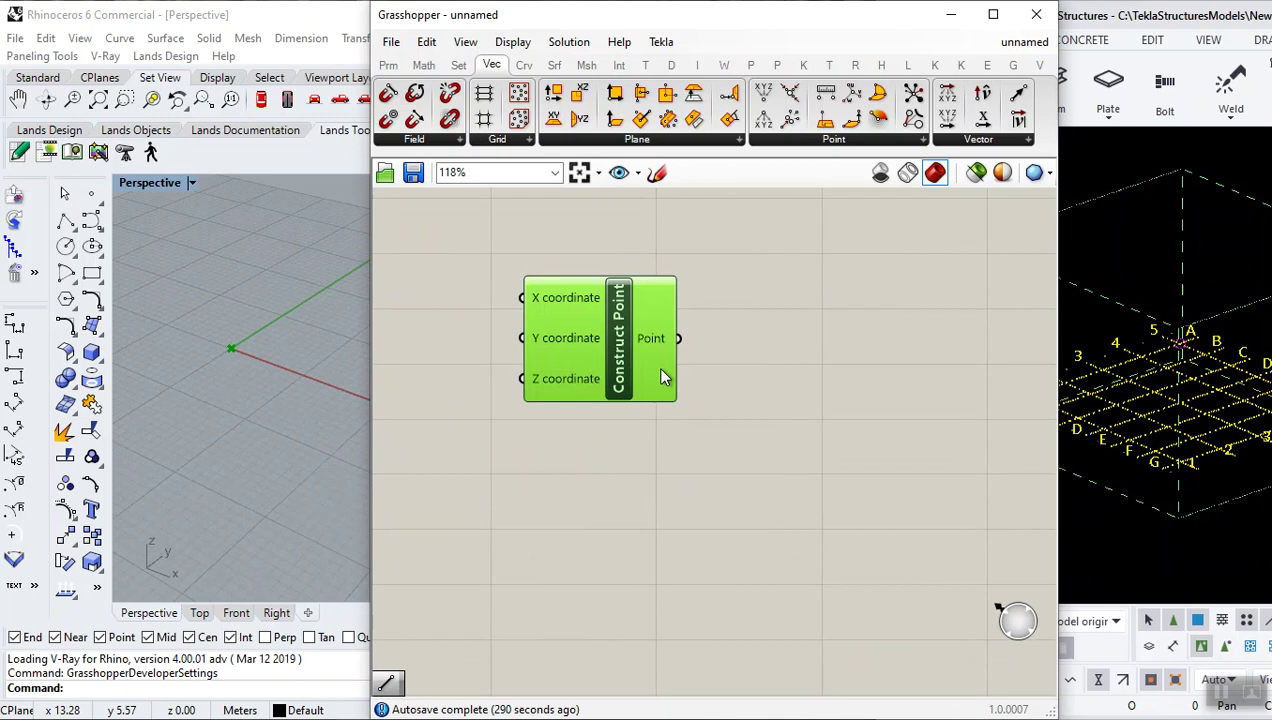
click(446, 380)
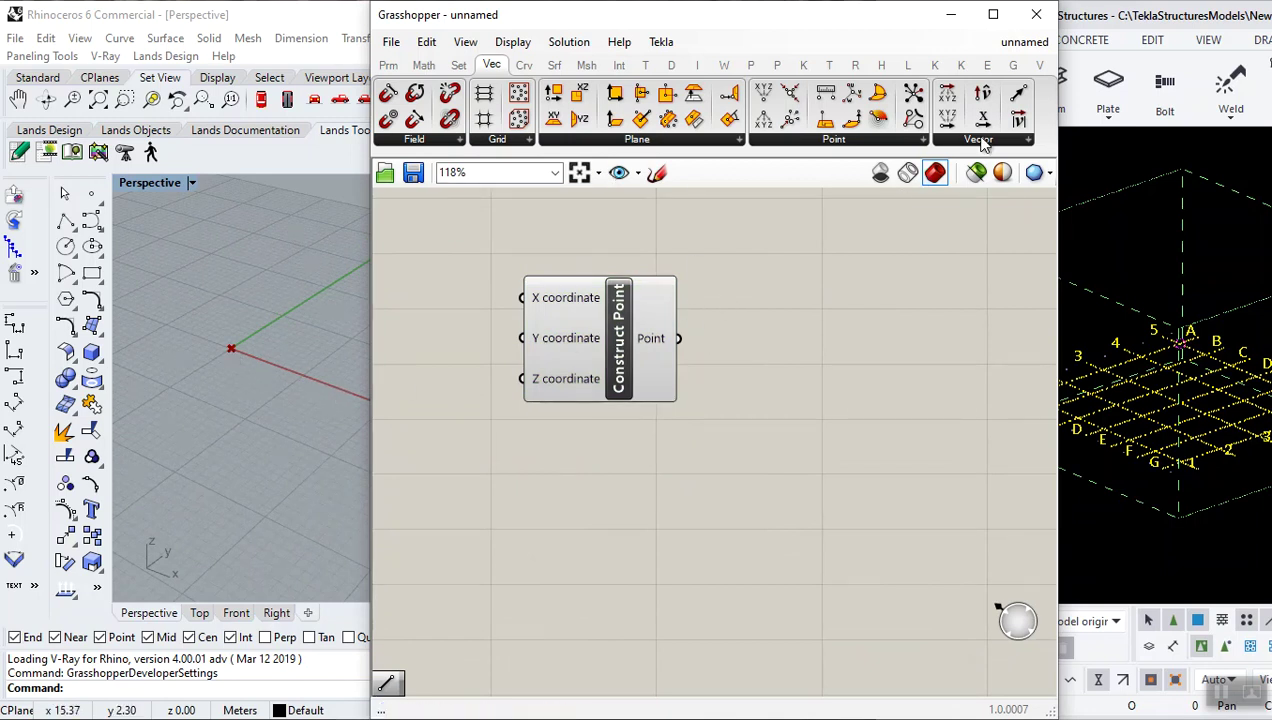
- Add a Move component and connect the Construct Point output to its Geometry input
double_click(830, 324)
text(move)
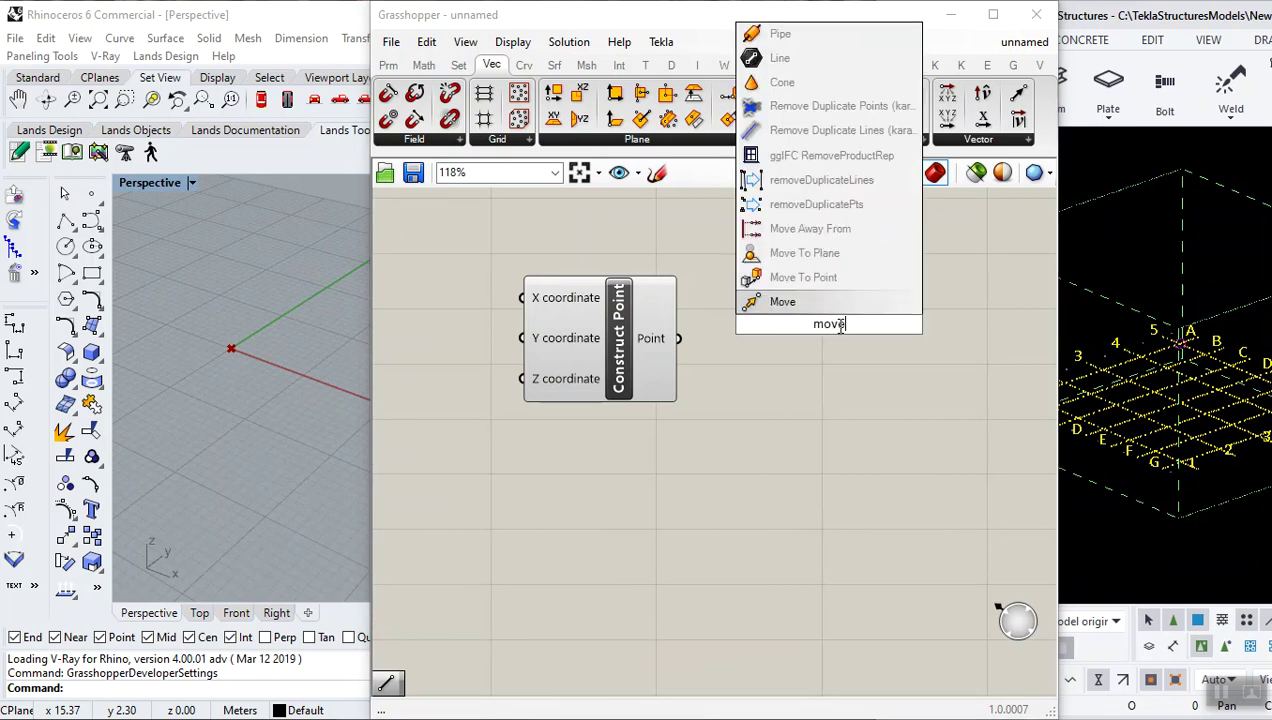
key(Return)
drag(680, 342, 746, 312)
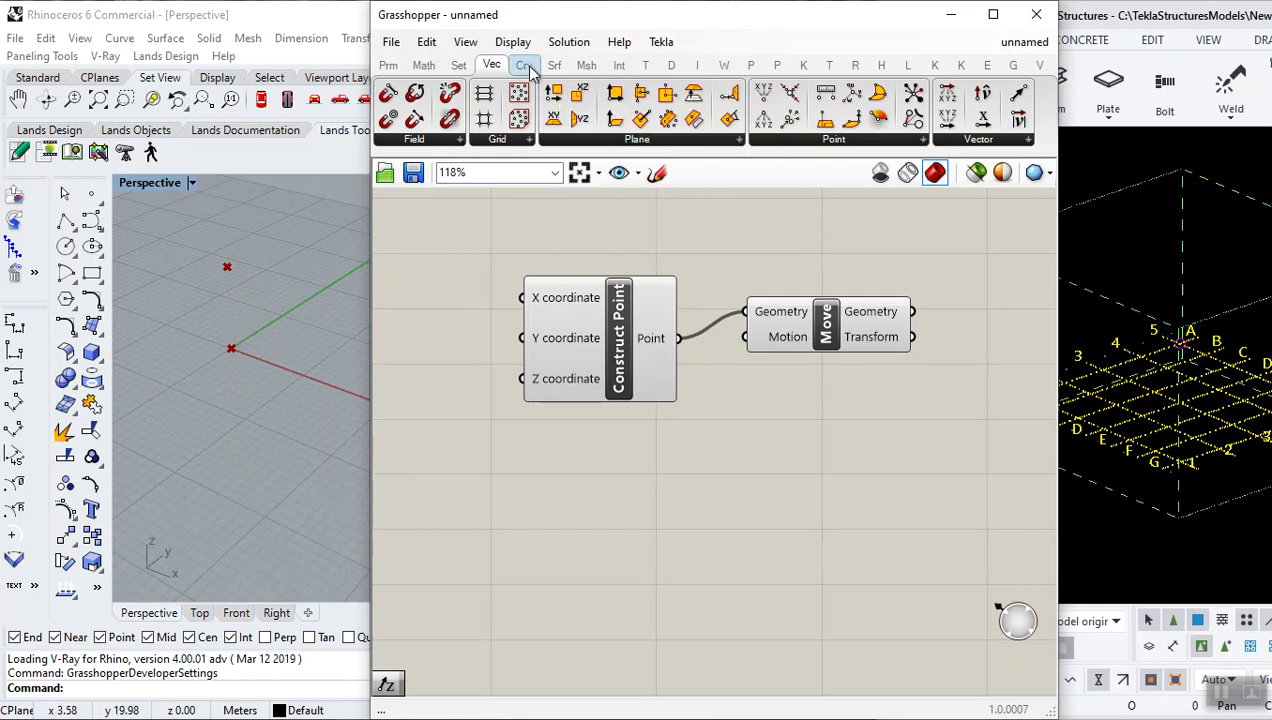
- Add a Unit X vector below Construct Point and connect its output to the Move component's Motion input
click(1026, 142)
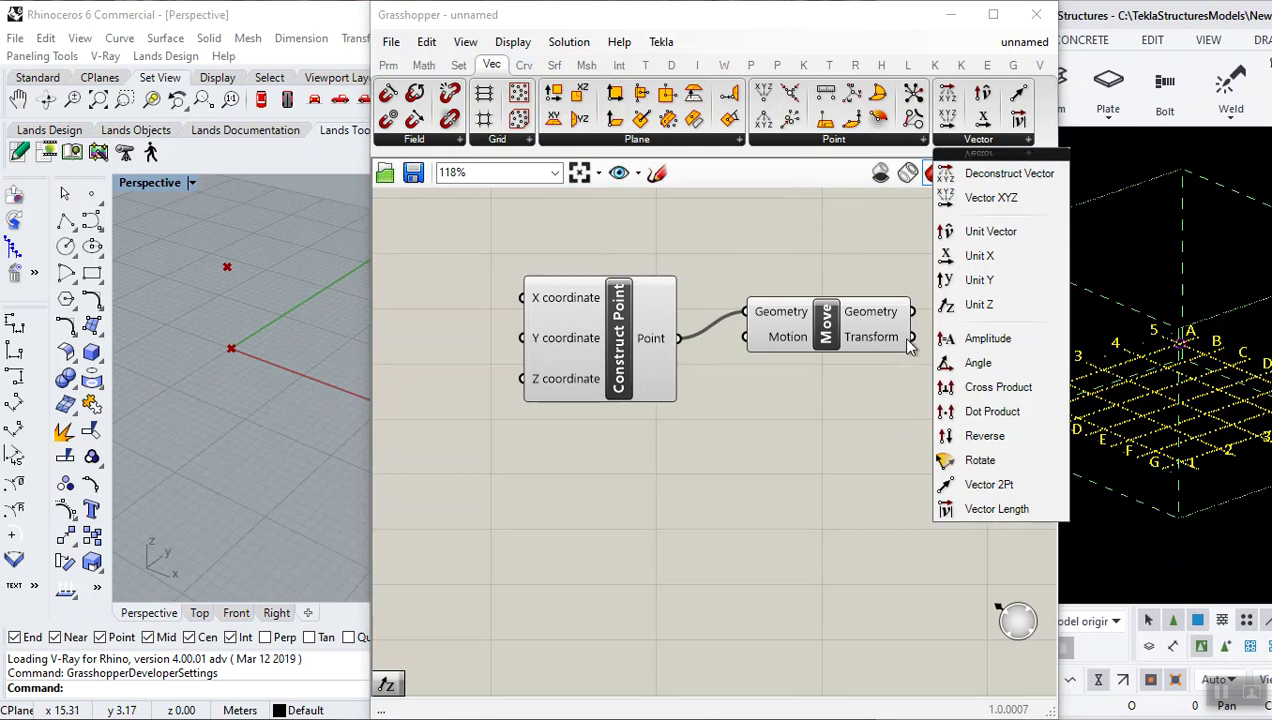
click(979, 256)
click(705, 442)
scroll(703, 452, up, 3)
drag(706, 461, 788, 234)
click(802, 393)
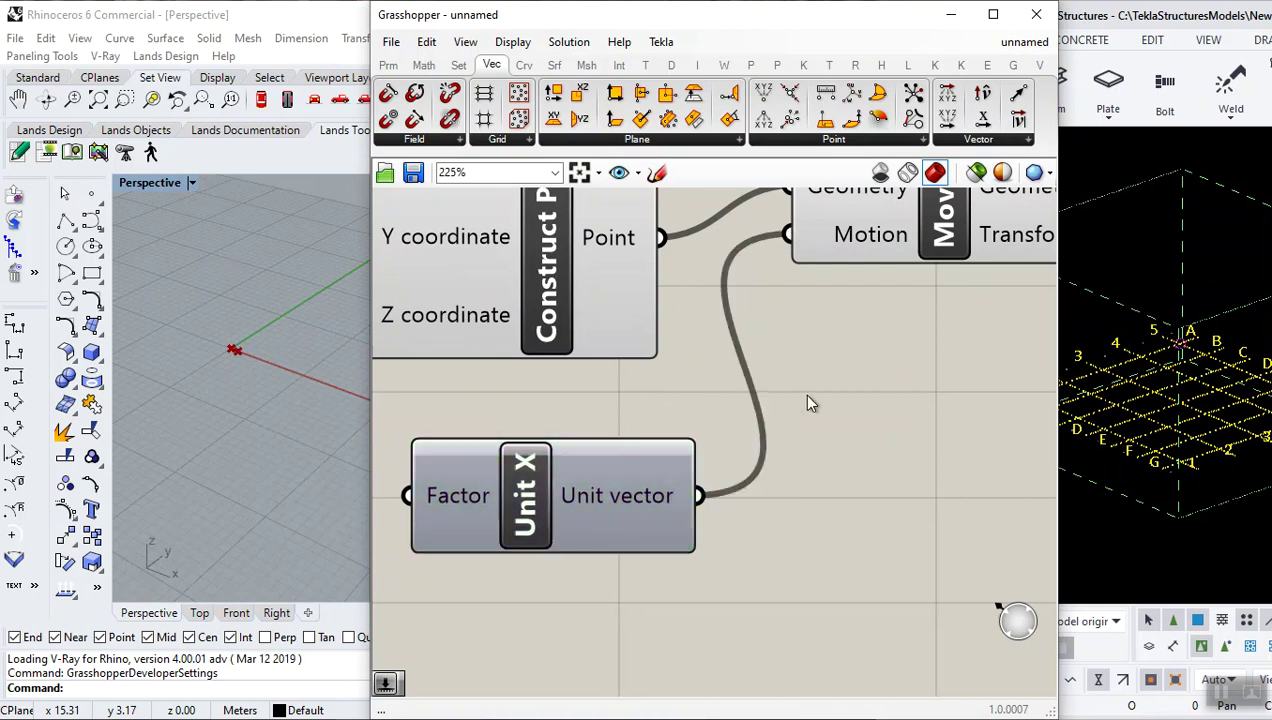
- Shift the Move component lower so it sits between Construct Point and Unit X
right_drag(283, 374, 173, 315)
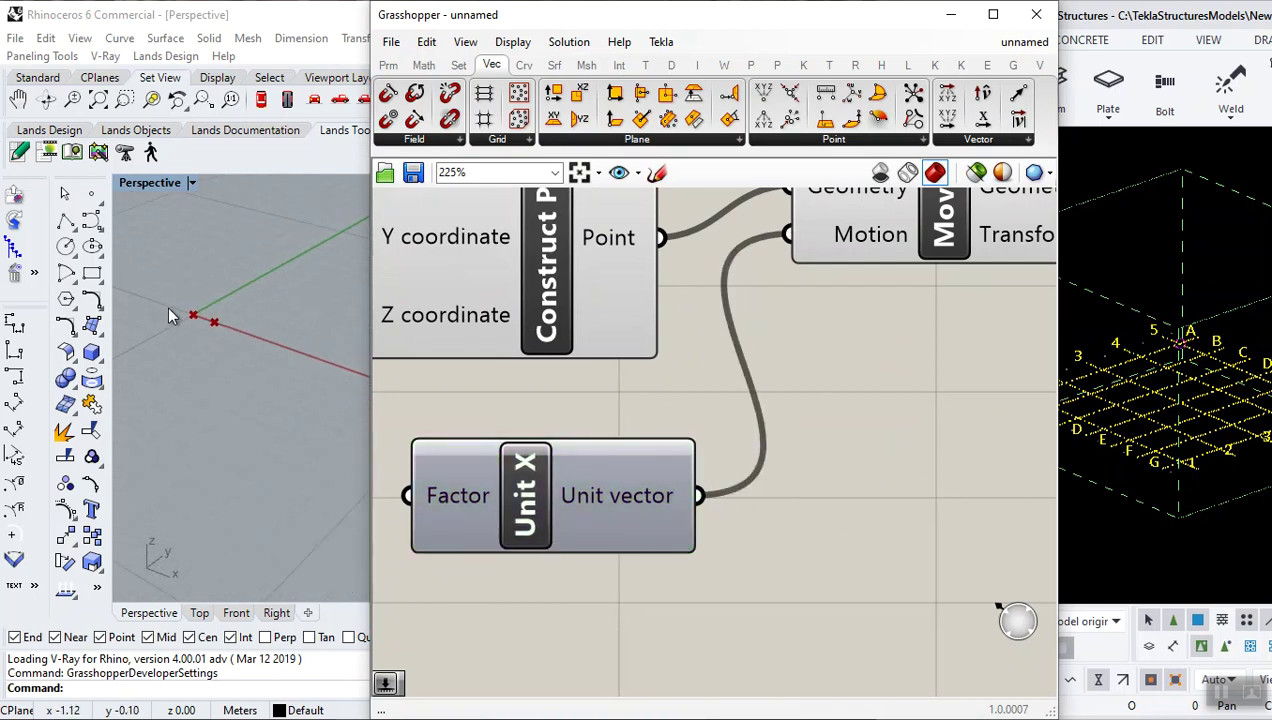
scroll(698, 427, down, 4)
scroll(698, 427, down, 1)
drag(758, 380, 772, 415)
click(785, 384)
click(754, 473)
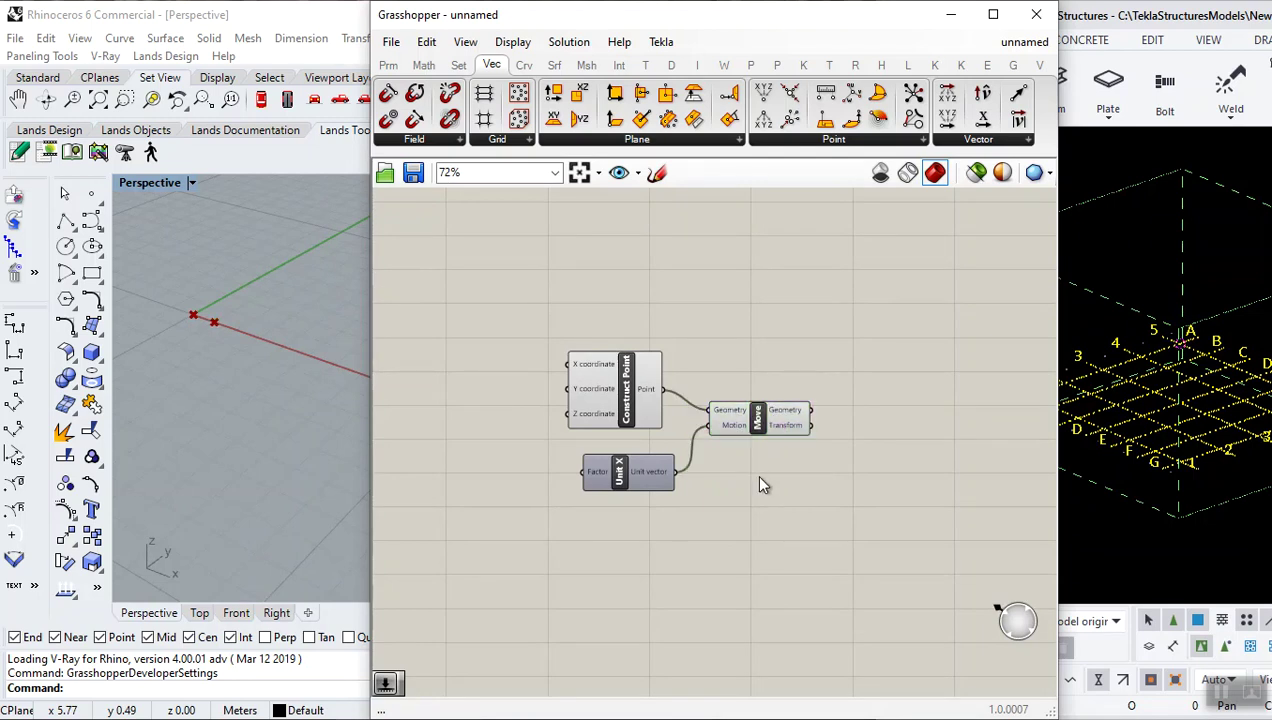
- Add a number slider ranging from 1 to 11.7 and connect it to the Factor input of Unit X
scroll(505, 479, up, 3)
double_click(505, 490)
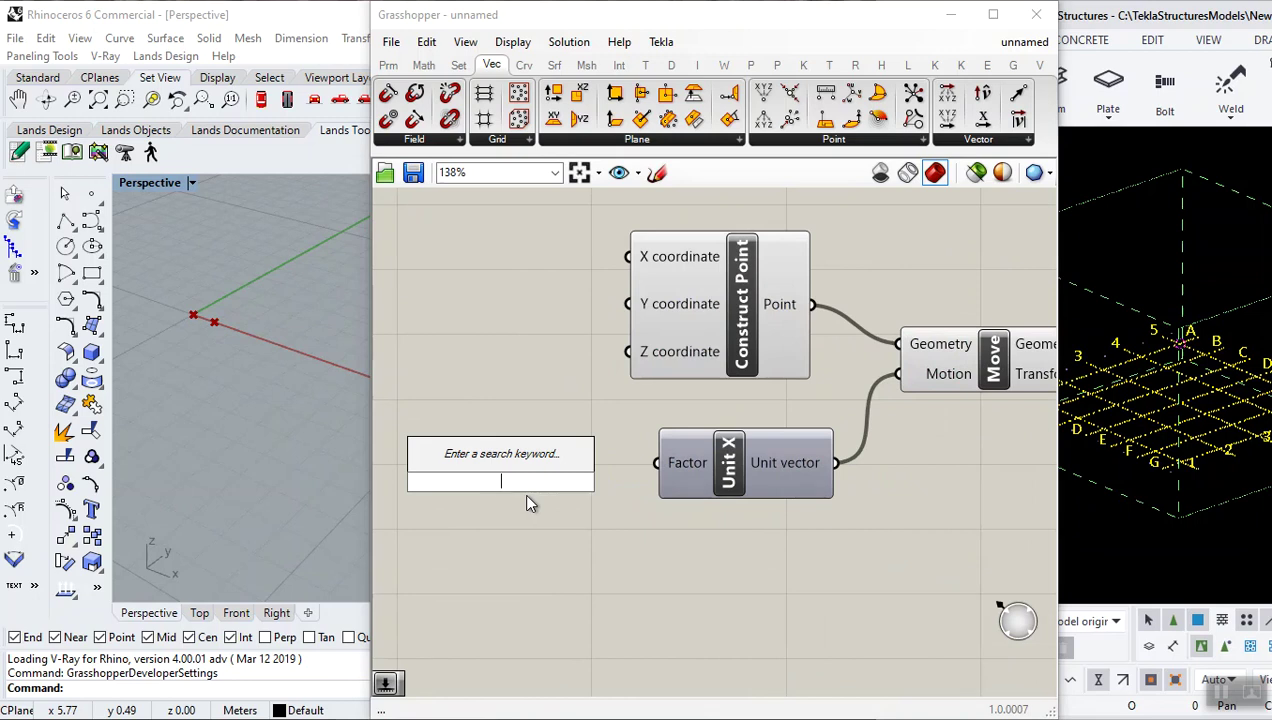
text(1<11.7)
key(Return)
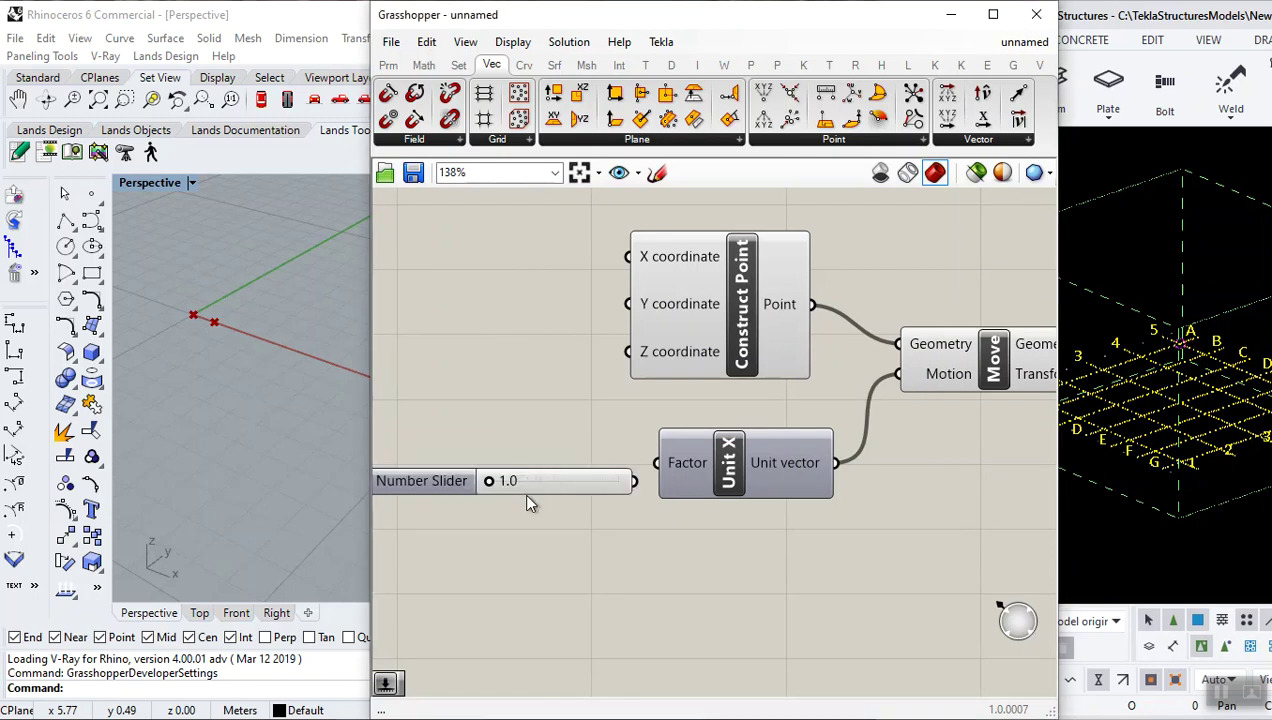
drag(636, 481, 656, 463)
scroll(612, 518, down, 4)
scroll(534, 463, up, 6)
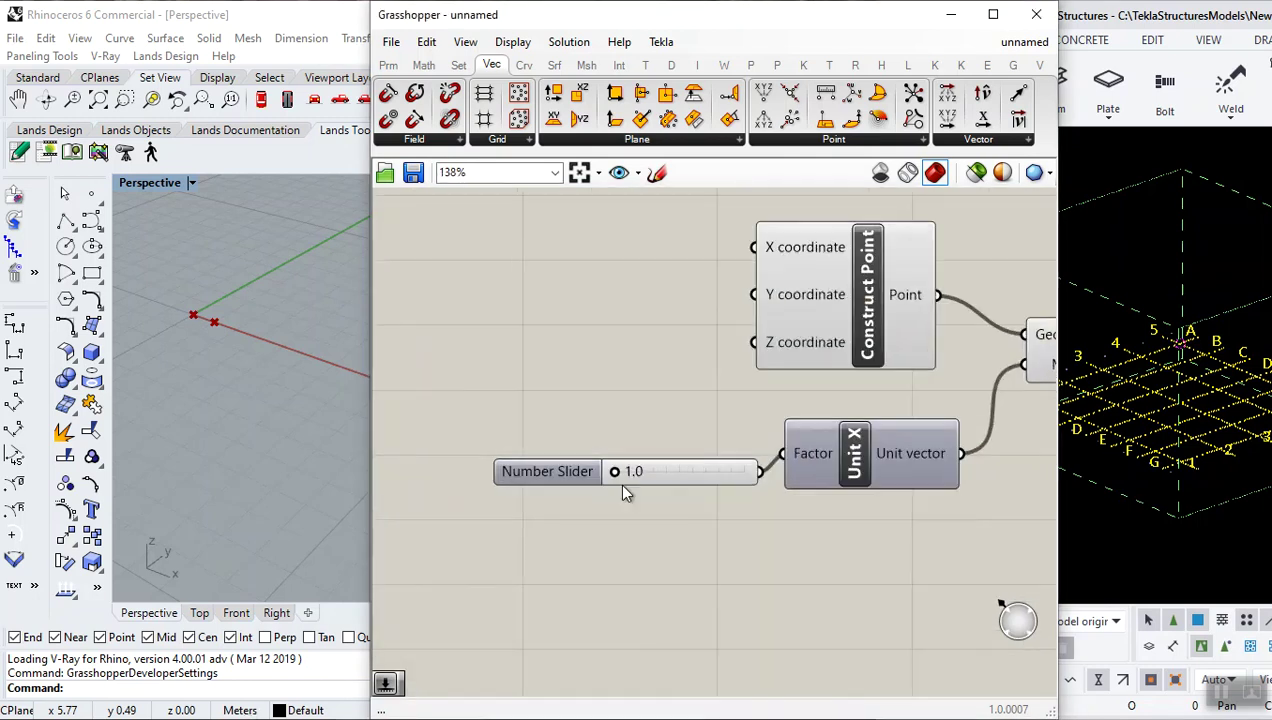
drag(599, 463, 622, 485)
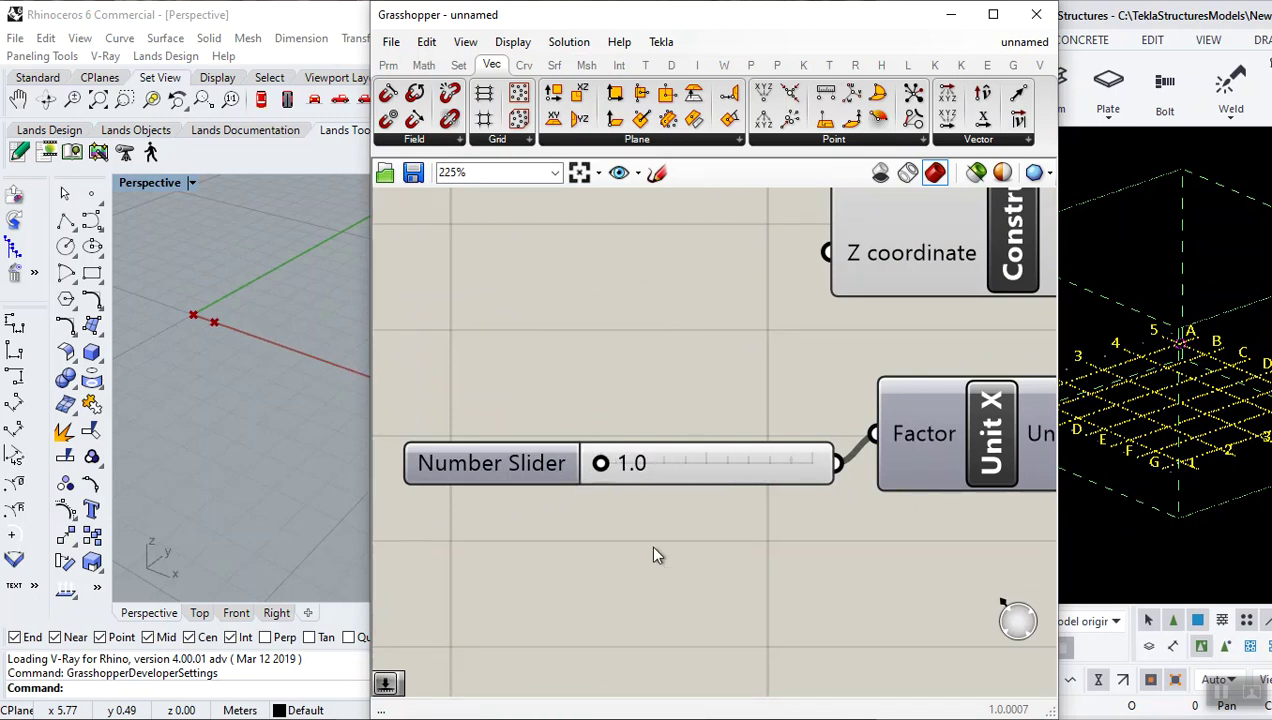
- Raise the Move component level with Construct Point and set the Unit X factor slider to 4.4
scroll(630, 525, down, 5)
scroll(662, 505, up, 3)
drag(783, 398, 782, 365)
click(769, 455)
drag(411, 467, 450, 469)
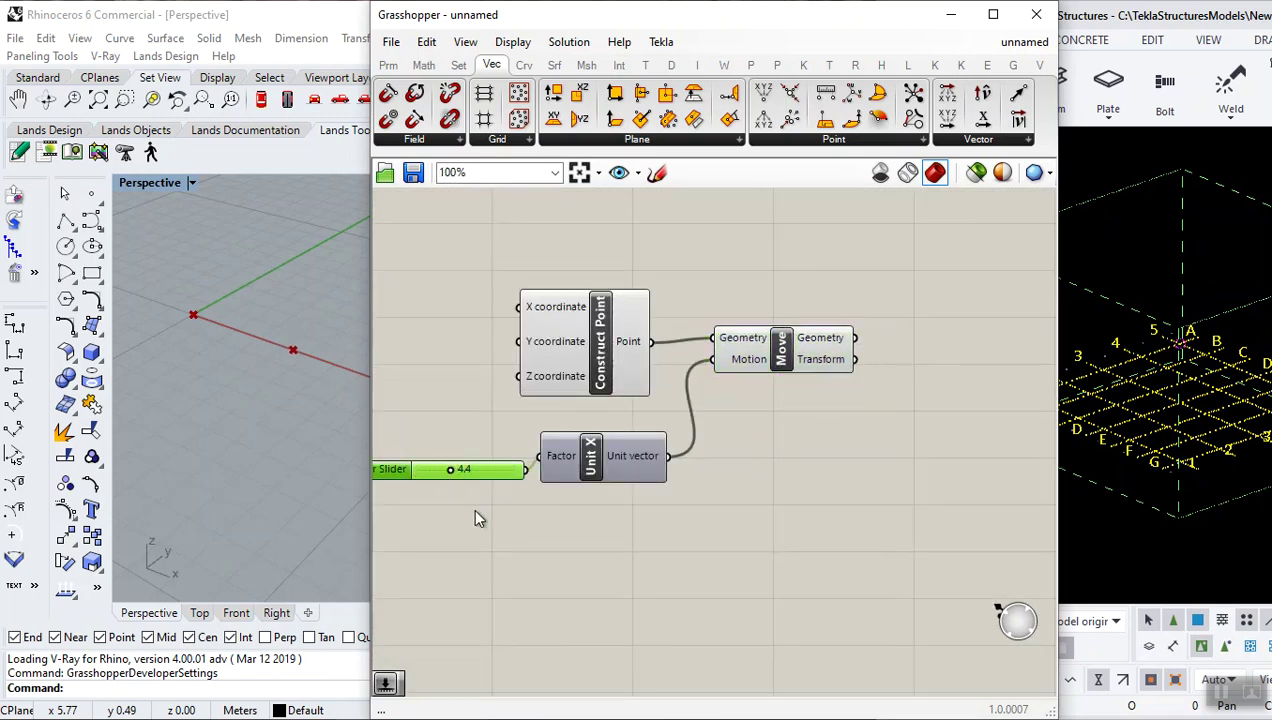
click(715, 440)
- Add a two-point Line component beyond the Move component
scroll(742, 427, down, 1)
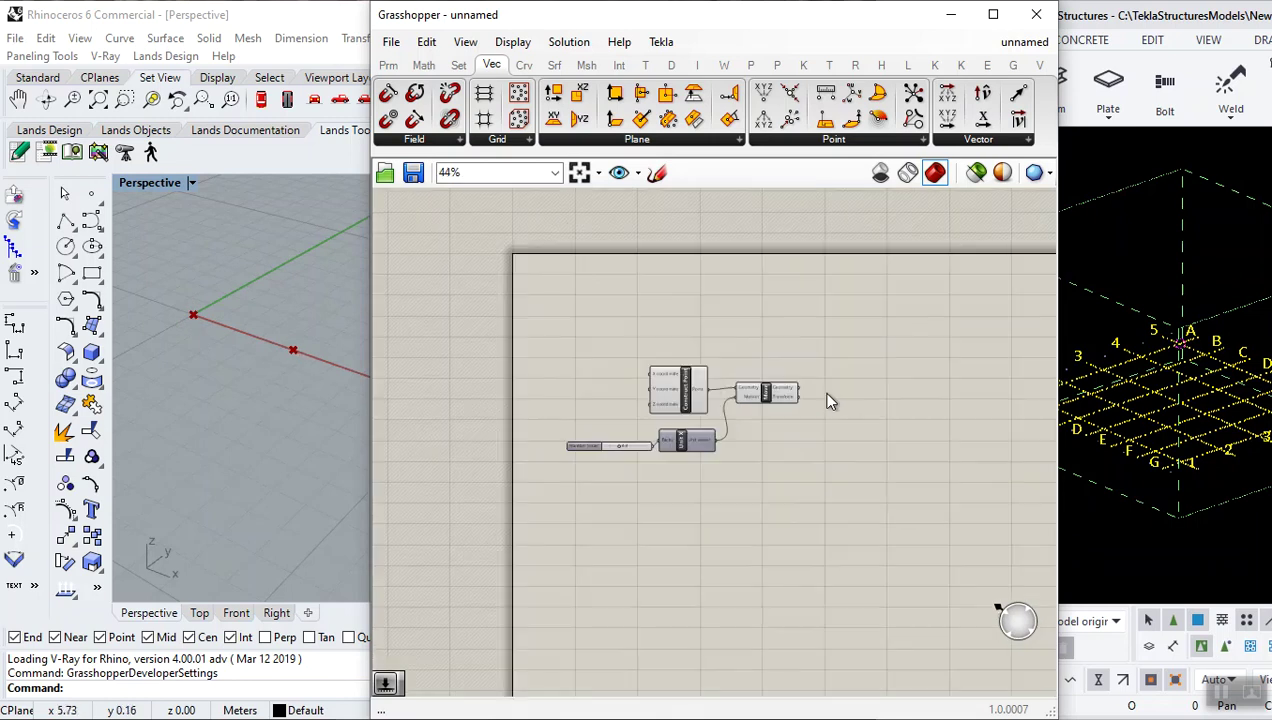
double_click(840, 358)
text(line)
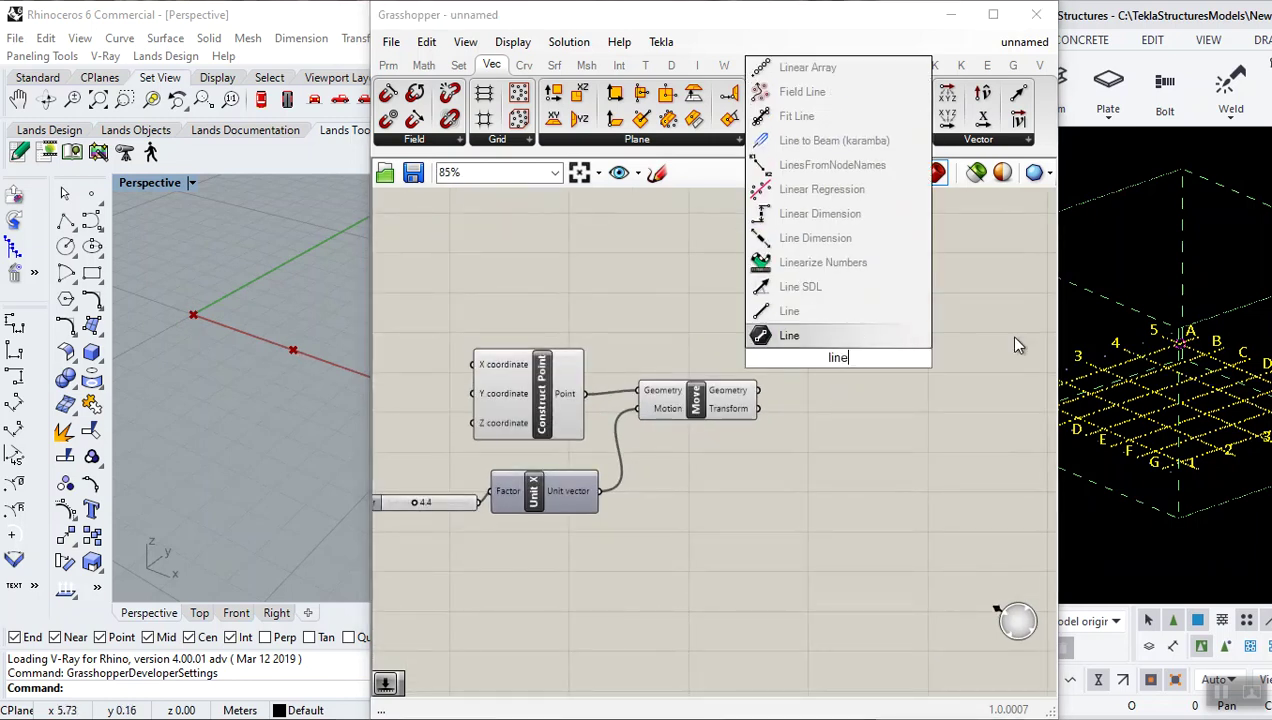
click(842, 315)
scroll(810, 365, up, 3)
click(750, 432)
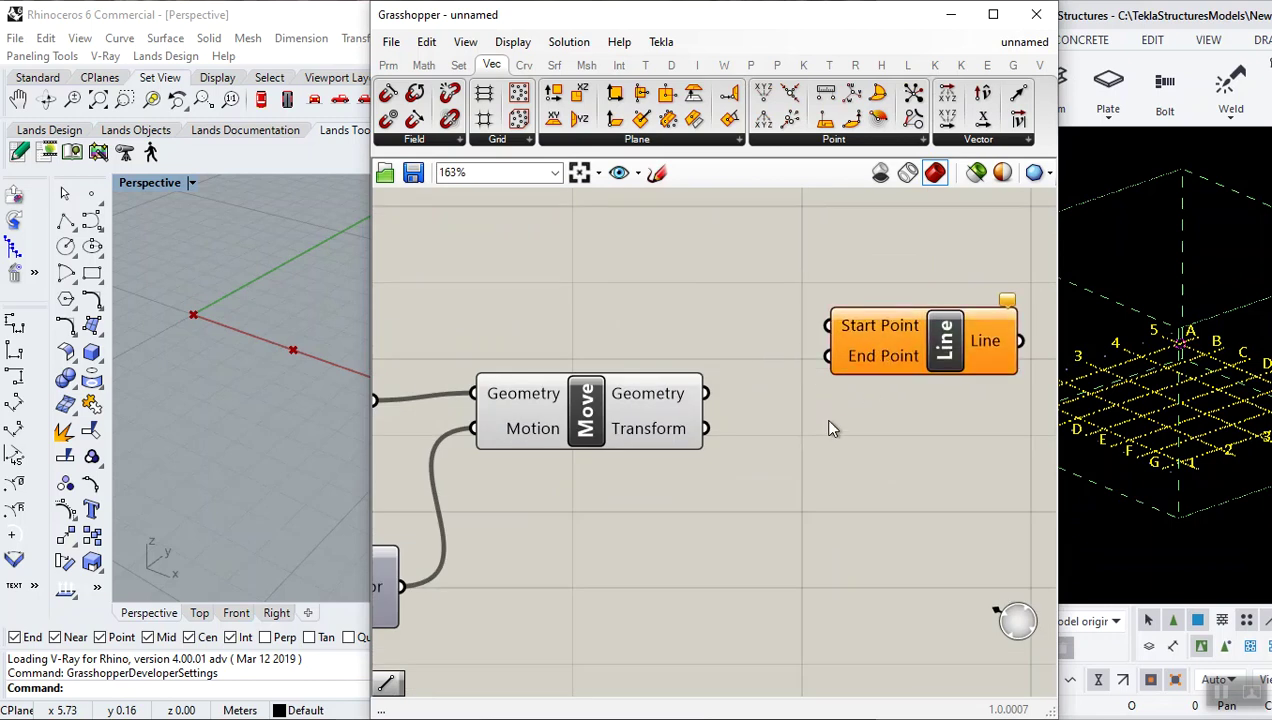
- Bring the Line component closer to the Move component, slightly above it
scroll(750, 432, down, 2)
right_drag(750, 432, 940, 428)
click(584, 374)
scroll(590, 387, down, 1)
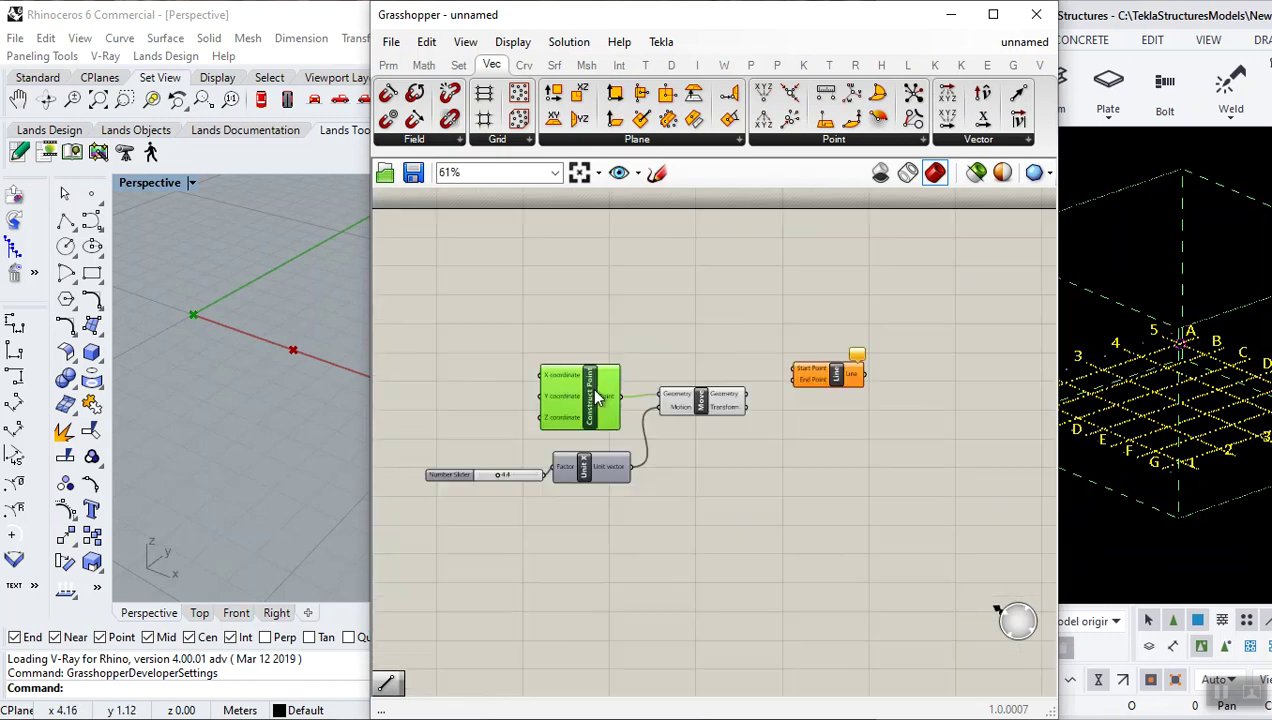
scroll(600, 390, up, 1)
click(711, 411)
click(808, 408)
drag(865, 368, 798, 323)
- Connect Construct Point to the Line's Start Point and the Move component's Geometry output to its End Point
drag(570, 394, 903, 309)
drag(774, 390, 858, 310)
click(832, 398)
click(889, 306)
click(720, 260)
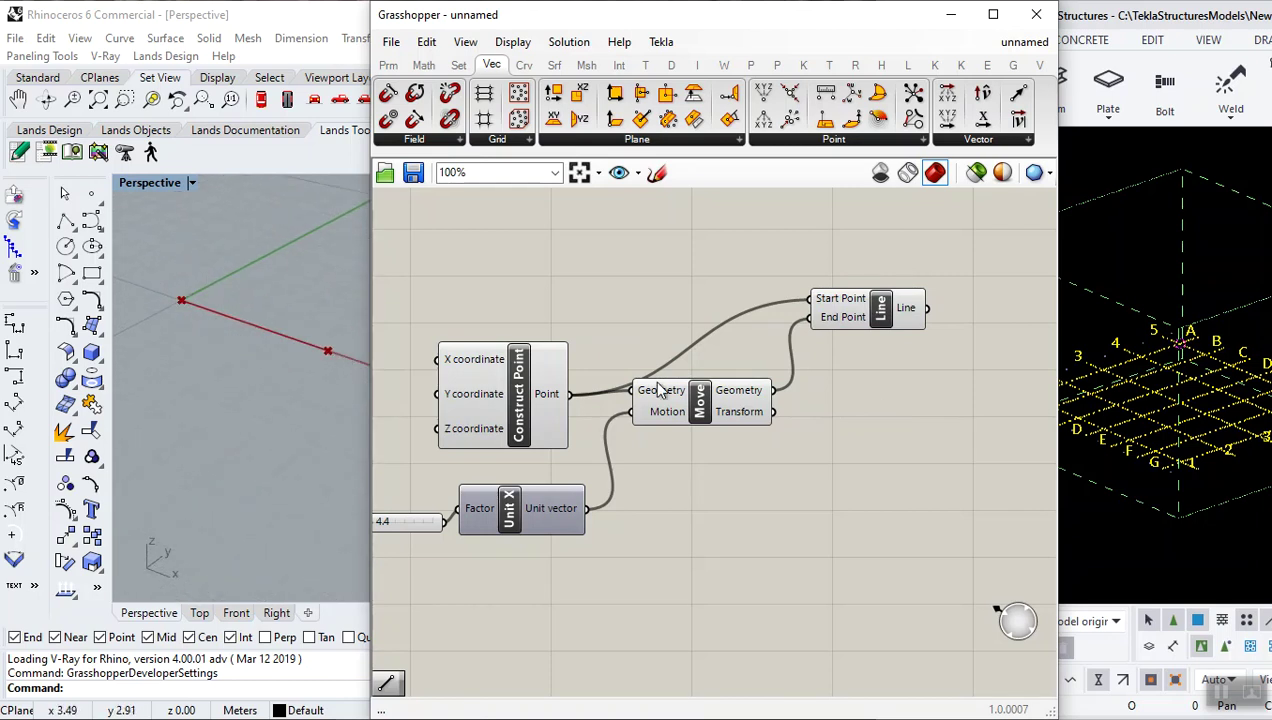
- Lower the Move component and bring the Line component in just above it
scroll(750, 403, down, 3)
scroll(750, 403, up, 3)
drag(745, 404, 745, 440)
click(834, 323)
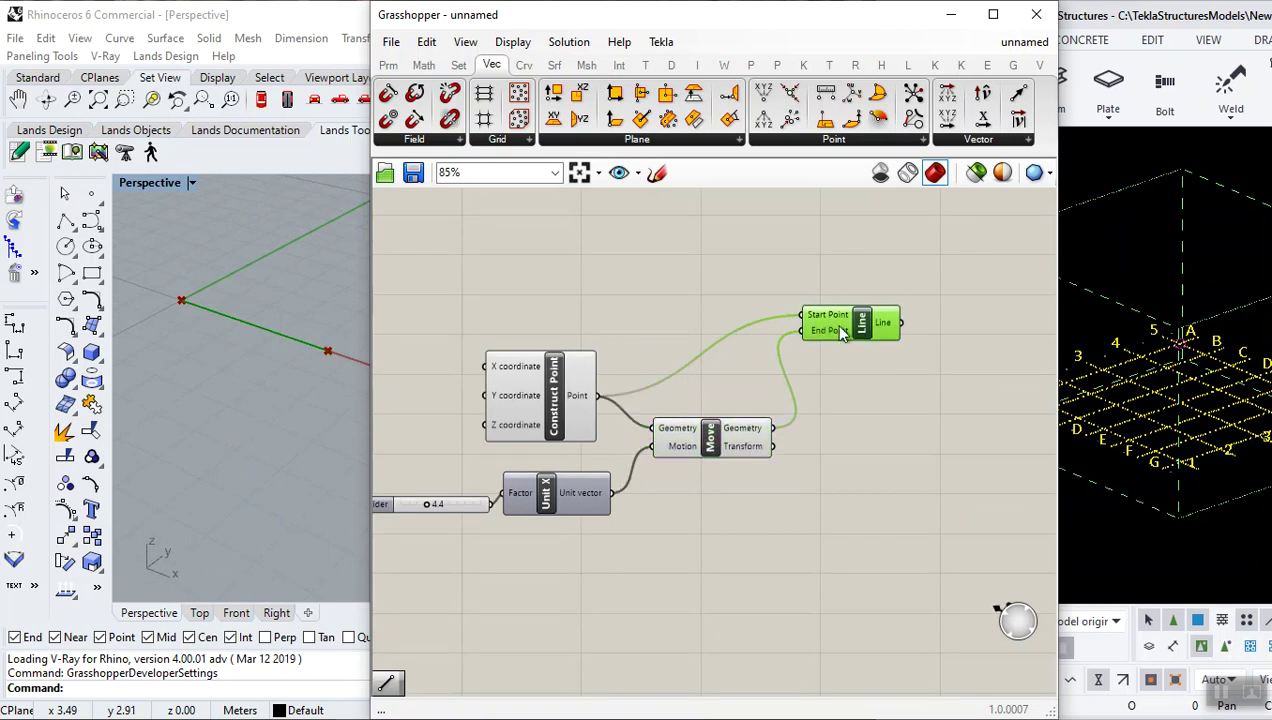
drag(834, 323, 791, 366)
- Add a second Move component and place it above and beyond the Line component
double_click(857, 467)
text(move)
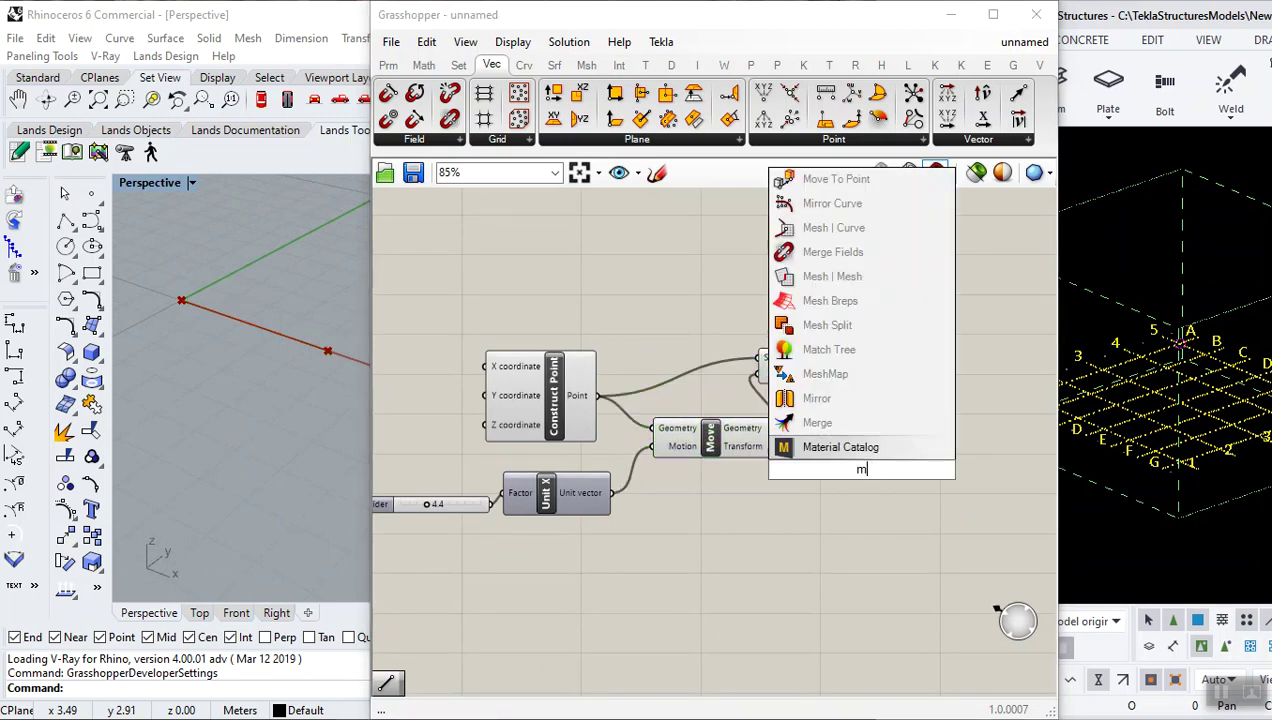
click(815, 447)
drag(832, 474, 868, 428)
click(840, 470)
click(541, 398)
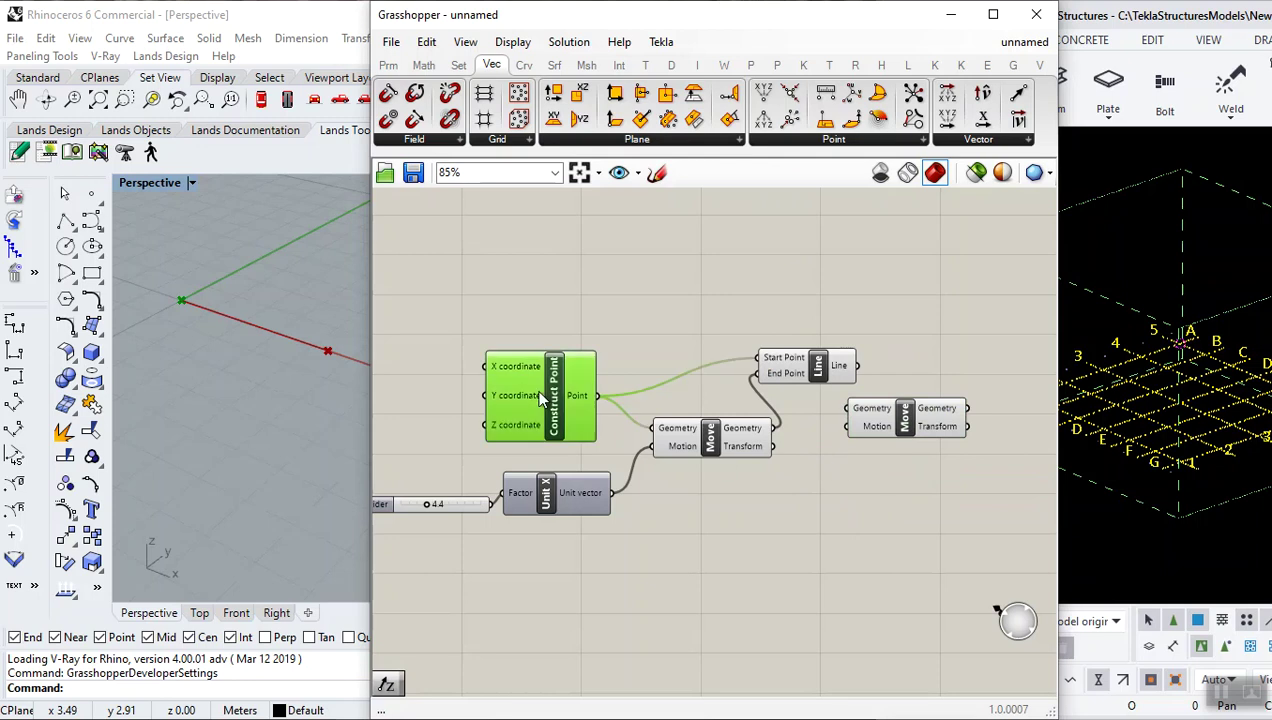
drag(889, 430, 923, 330)
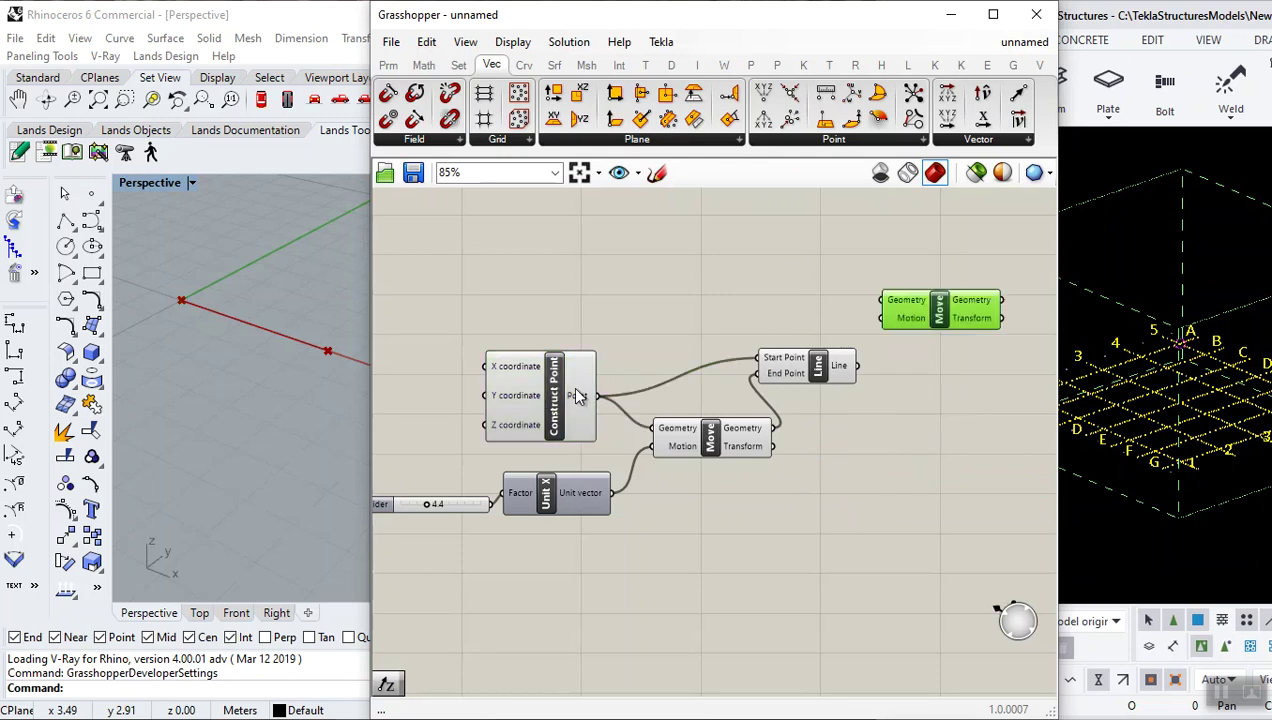
- Connect the Construct Point output to the second Move component's Geometry input
drag(596, 397, 881, 301)
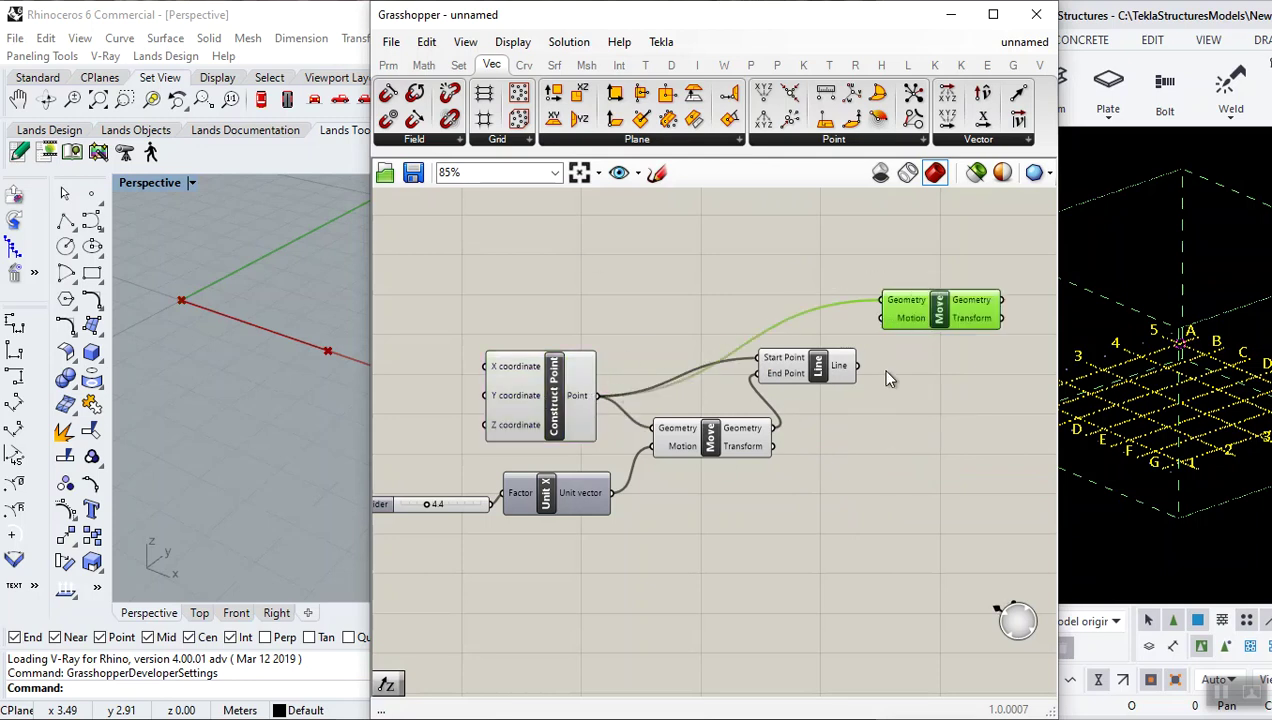
right_drag(225, 440, 200, 453)
click(823, 472)
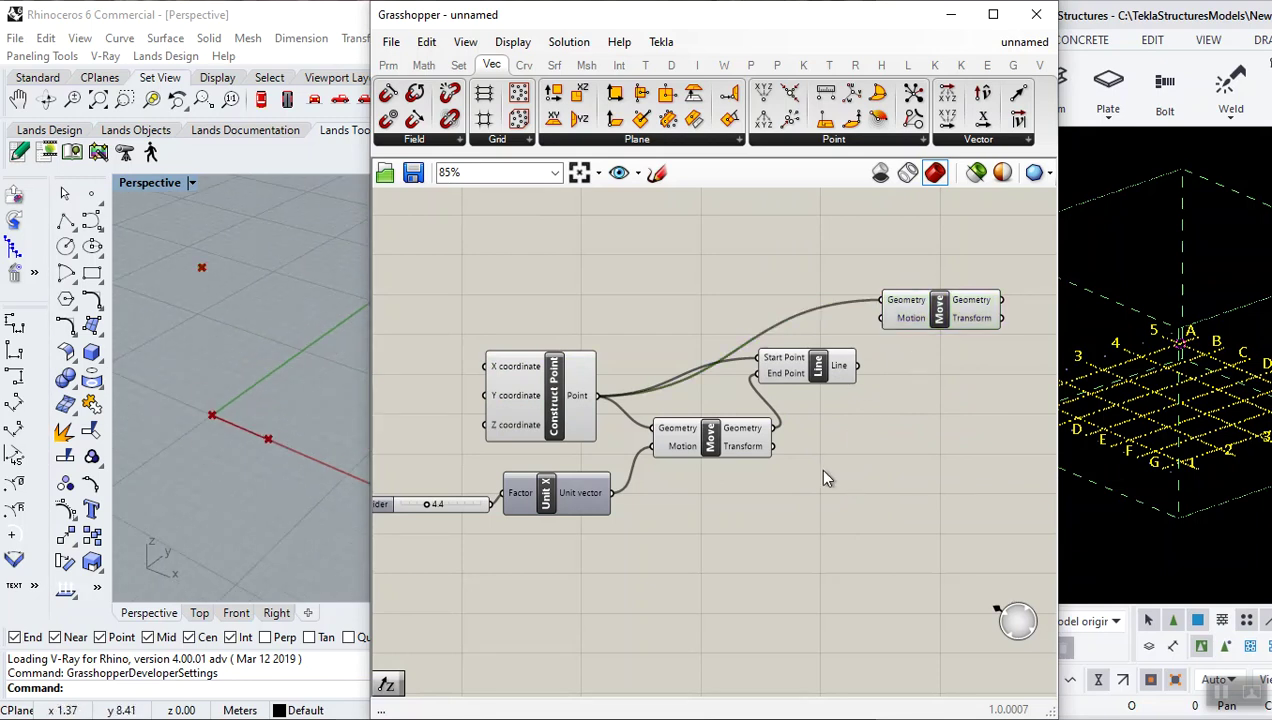
click(750, 450)
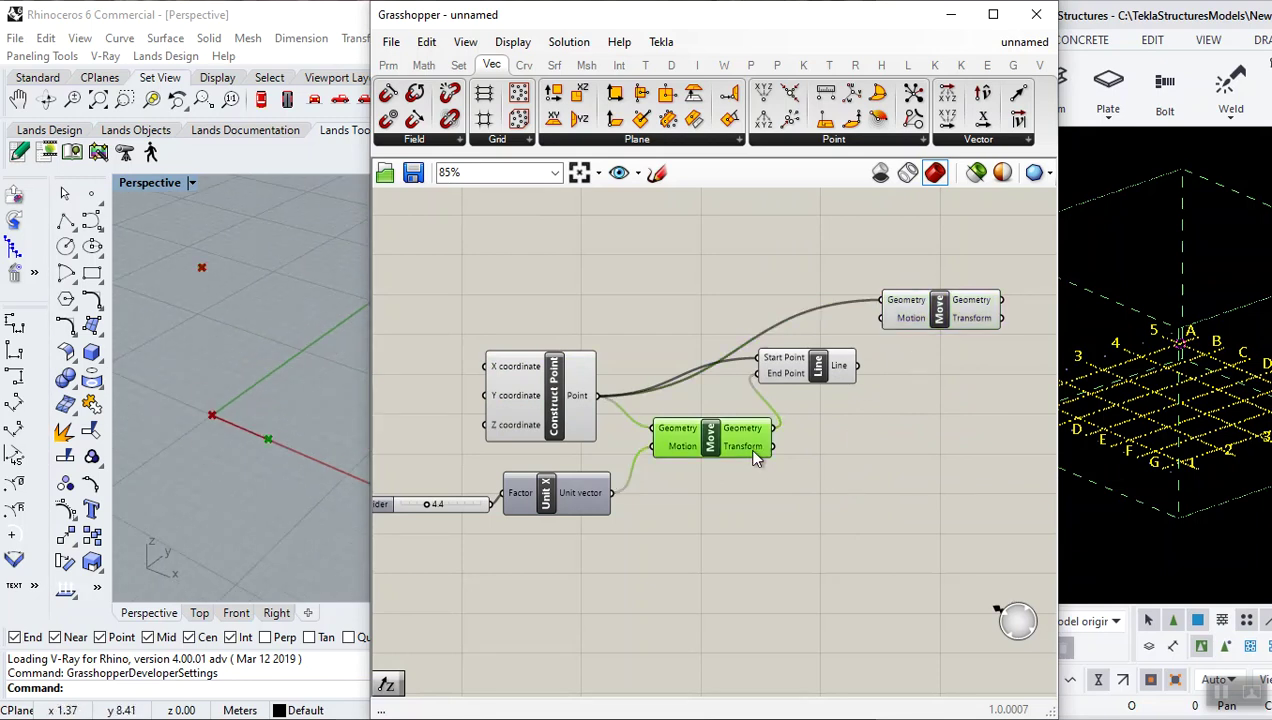
- Add a third Move component below the Line and connect the first Move's Geometry output to its Geometry input
double_click(928, 433)
text(move)
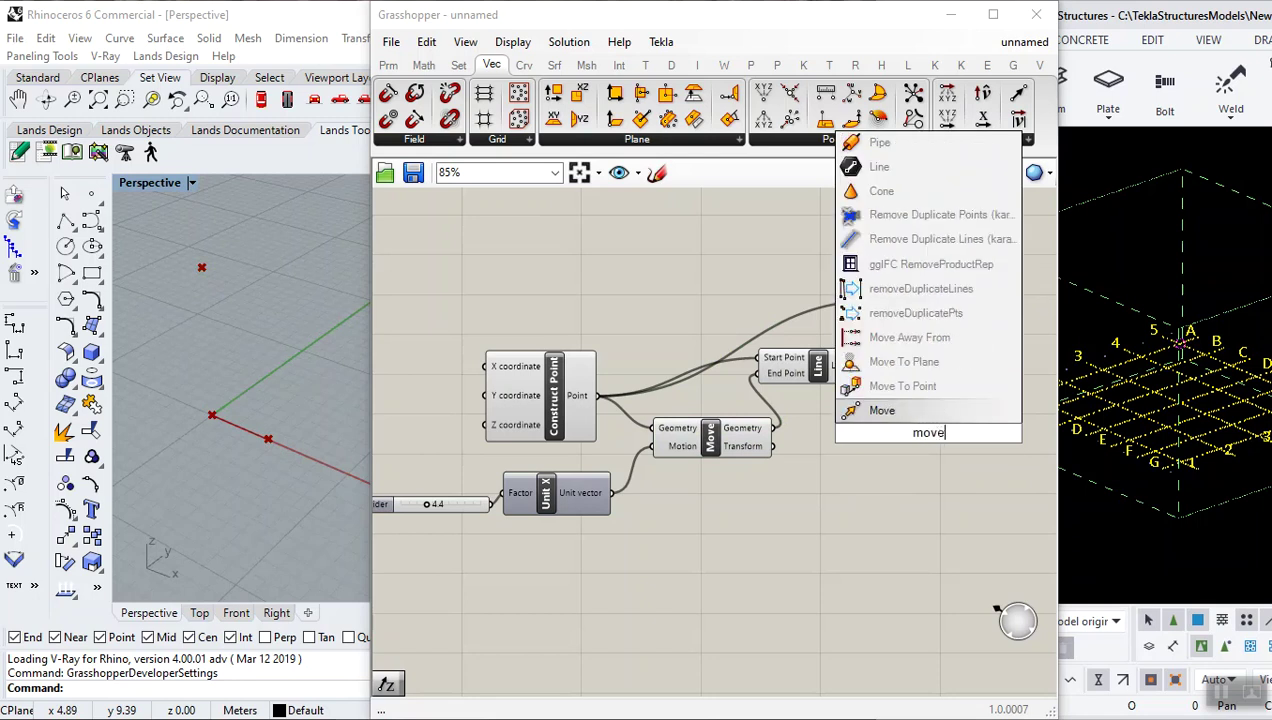
key(Return)
drag(923, 430, 955, 418)
click(770, 465)
click(738, 440)
click(808, 445)
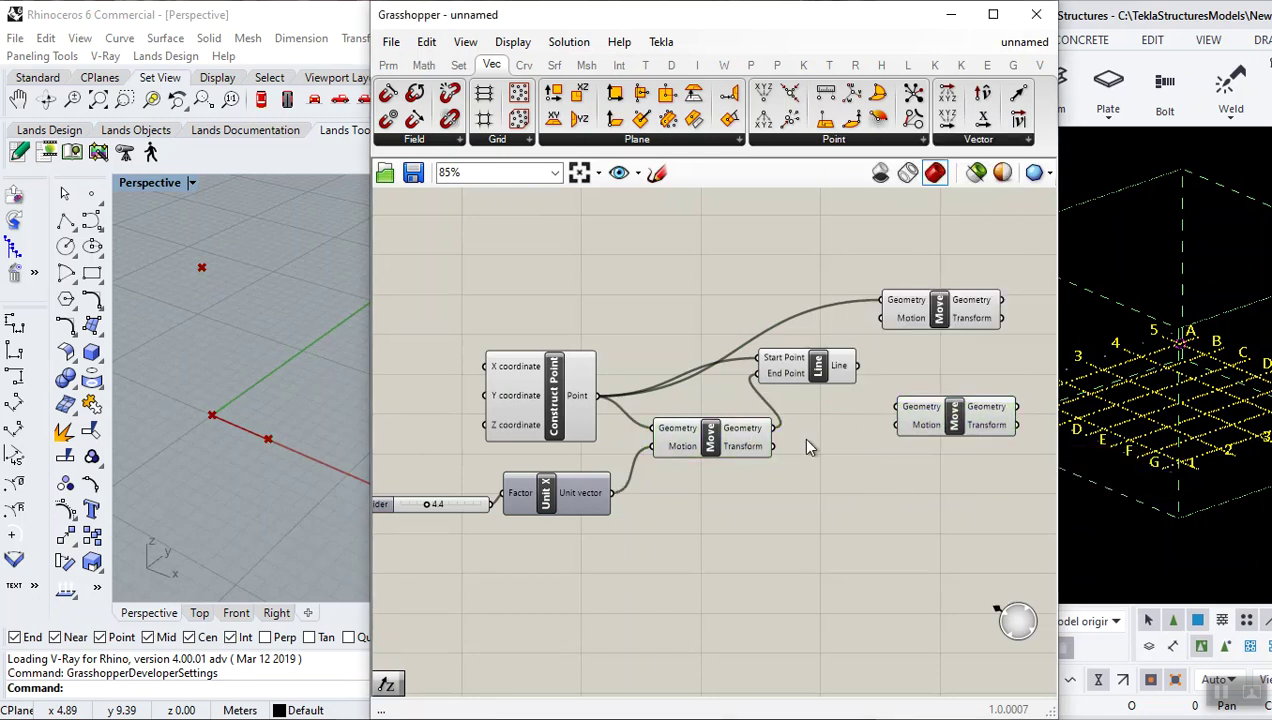
drag(776, 432, 897, 407)
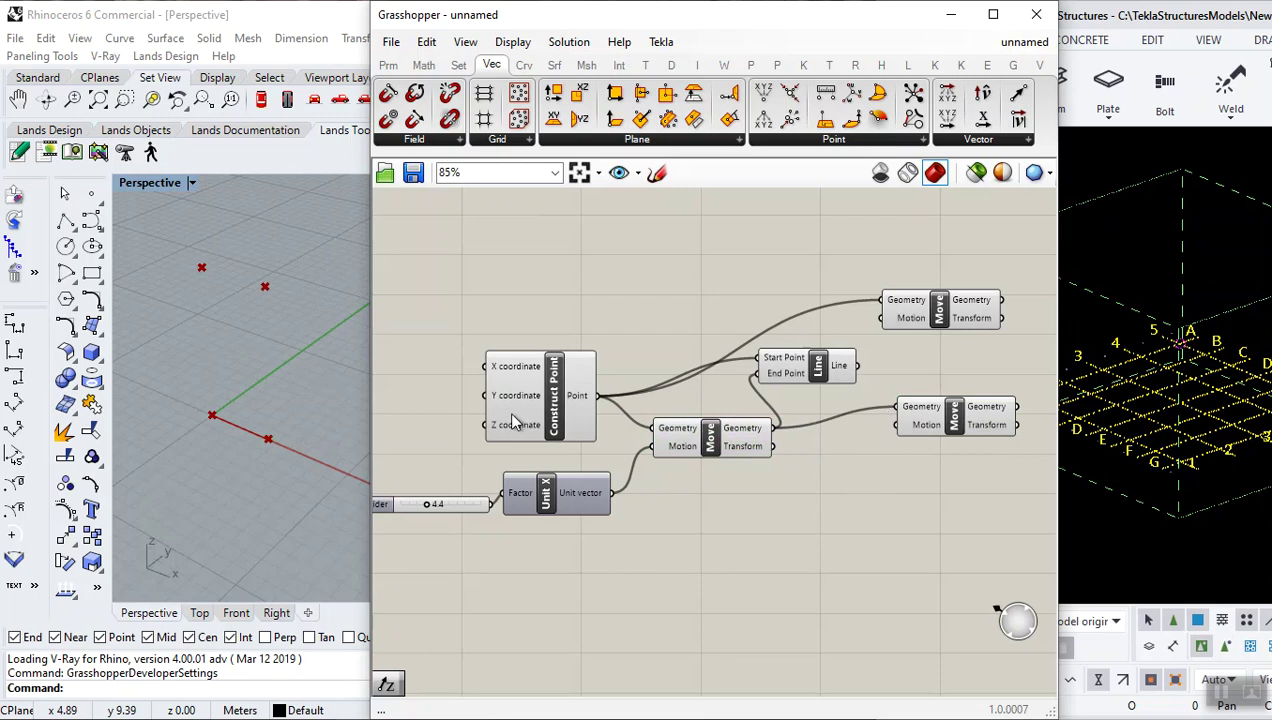
- Stack the two new Move components beyond the first Move and place the Line component above them
click(938, 310)
click(924, 355)
click(935, 312)
drag(935, 312, 945, 301)
drag(955, 415, 947, 372)
drag(955, 440, 925, 290)
drag(930, 302, 876, 424)
drag(815, 365, 985, 314)
drag(976, 572, 910, 425)
drag(910, 425, 896, 431)
click(963, 395)
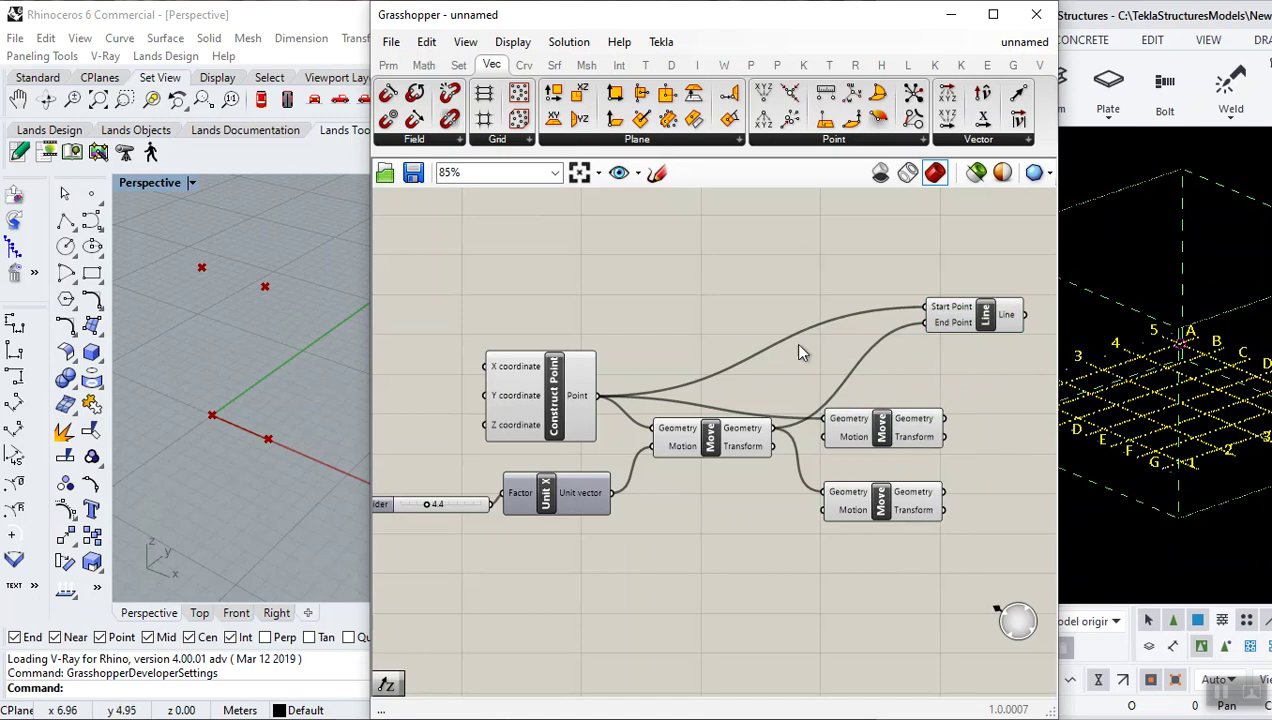
- Add a second Line component and connect the upper stacked Move's Geometry output to its Start Point
scroll(874, 421, down, 2)
scroll(880, 431, up, 3)
double_click(919, 369)
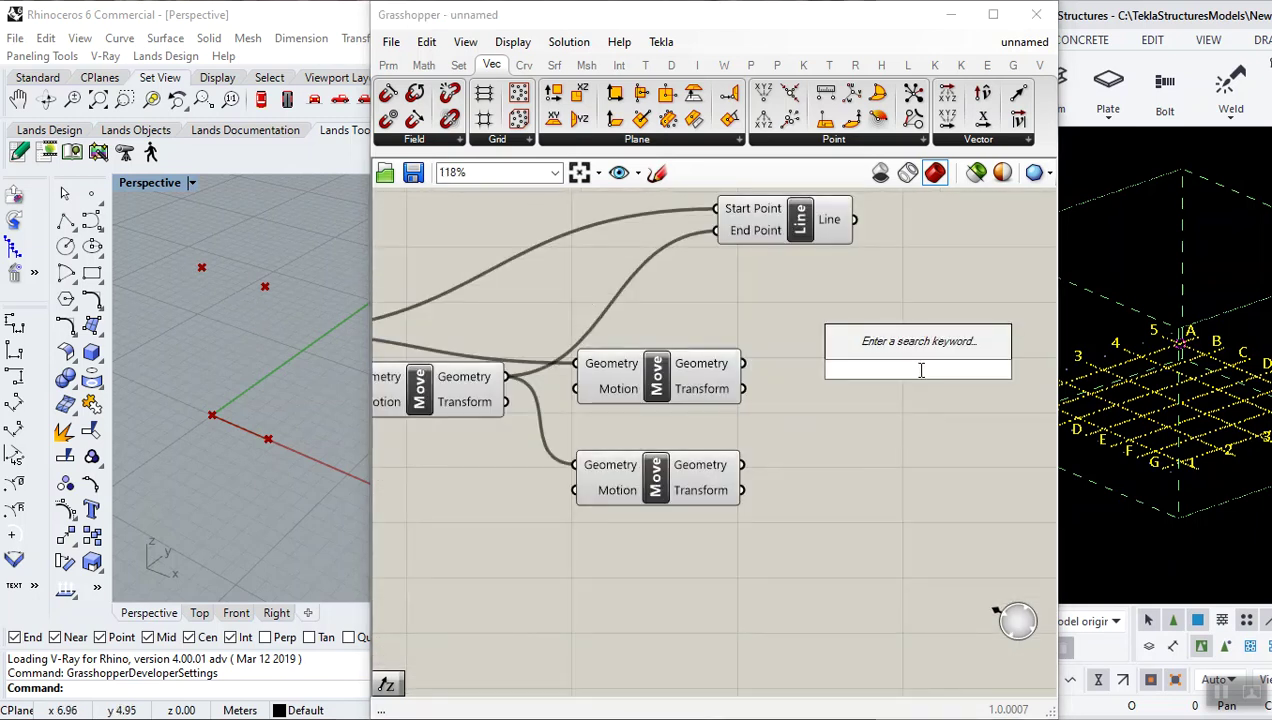
text(line)
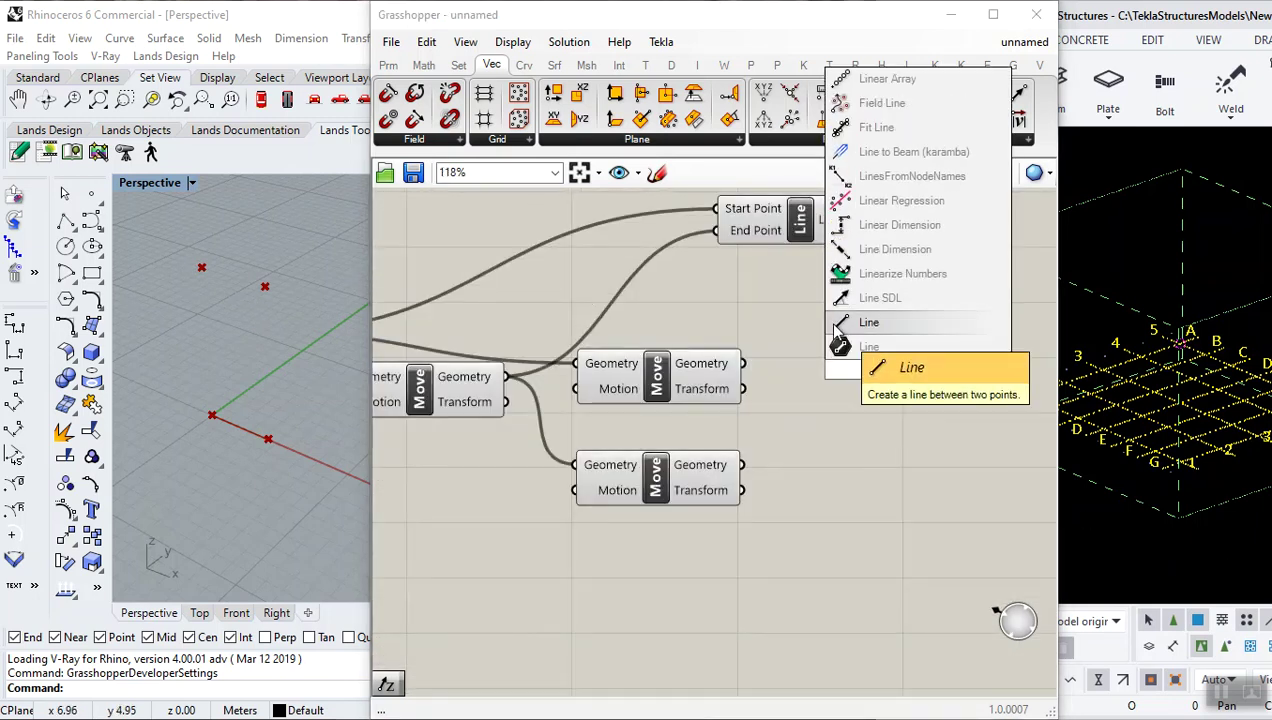
key(Return)
drag(741, 364, 850, 360)
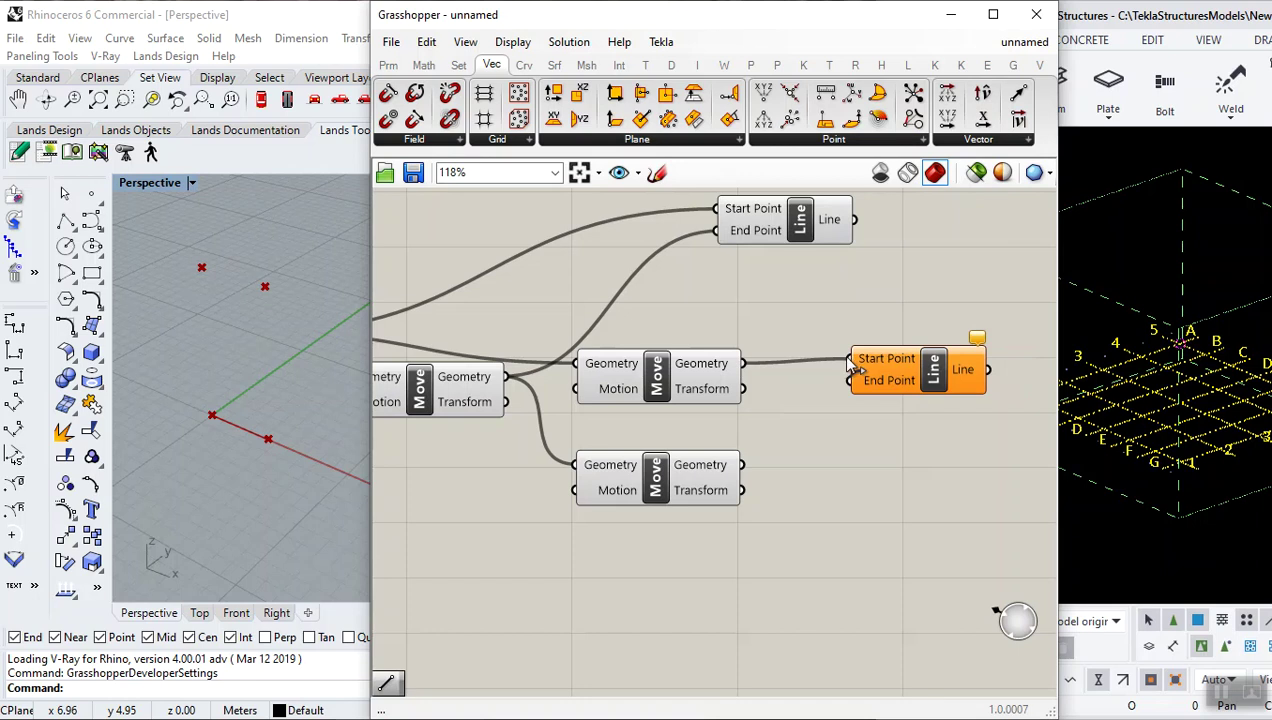
- Connect the Construct Point output to the second Line's End Point
click(656, 376)
scroll(809, 400, down, 3)
scroll(590, 381, up, 3)
click(505, 362)
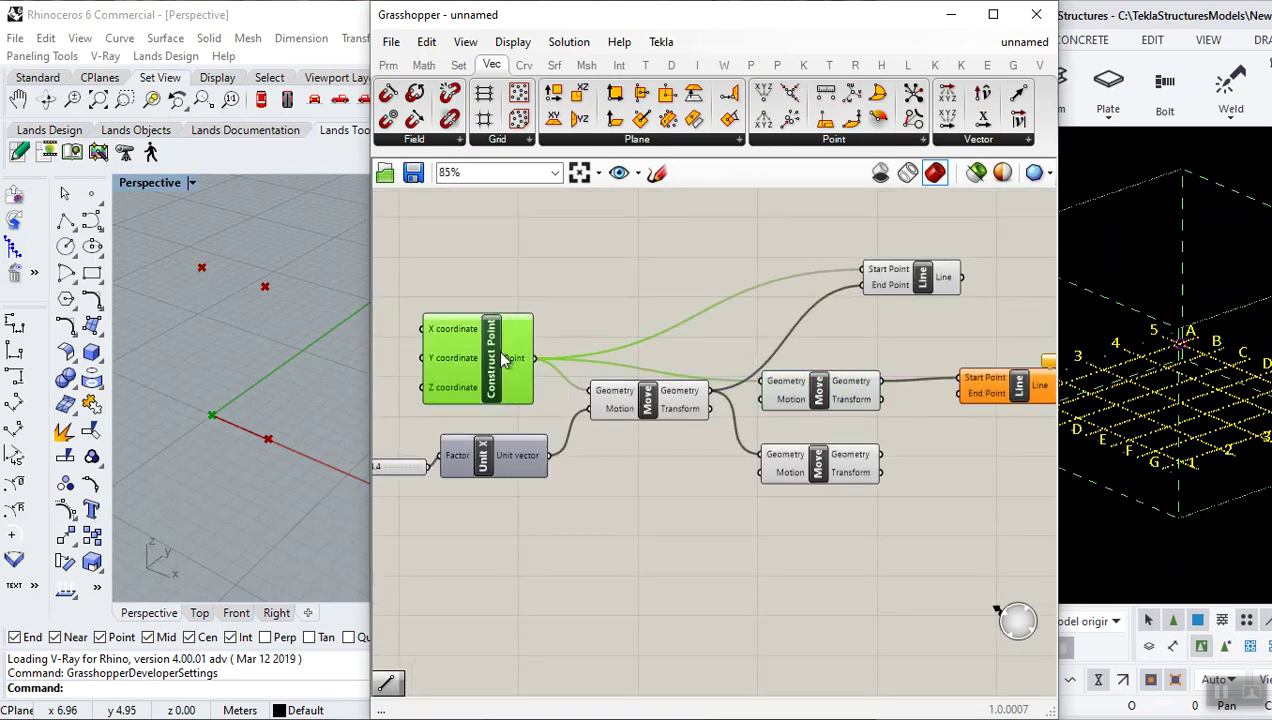
click(562, 292)
drag(530, 357, 958, 396)
click(1015, 385)
click(977, 447)
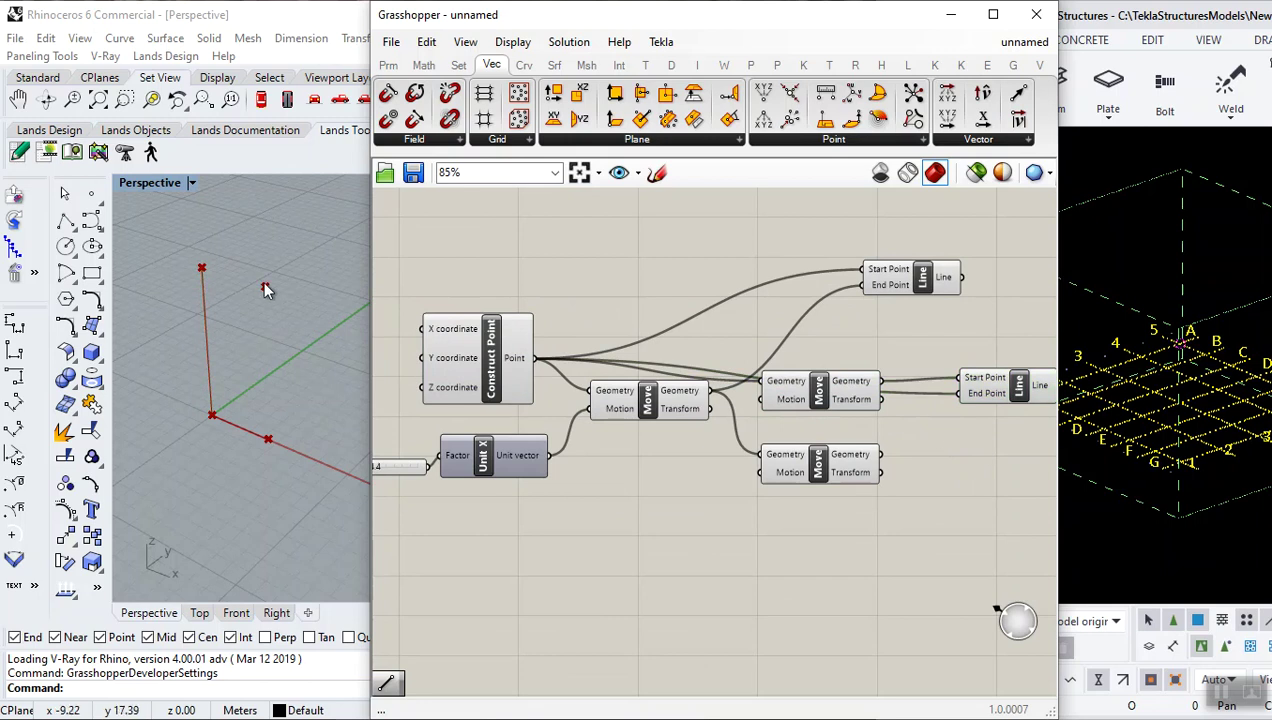
- Duplicate the second Line component and place the copy directly beneath it
click(818, 463)
click(975, 395)
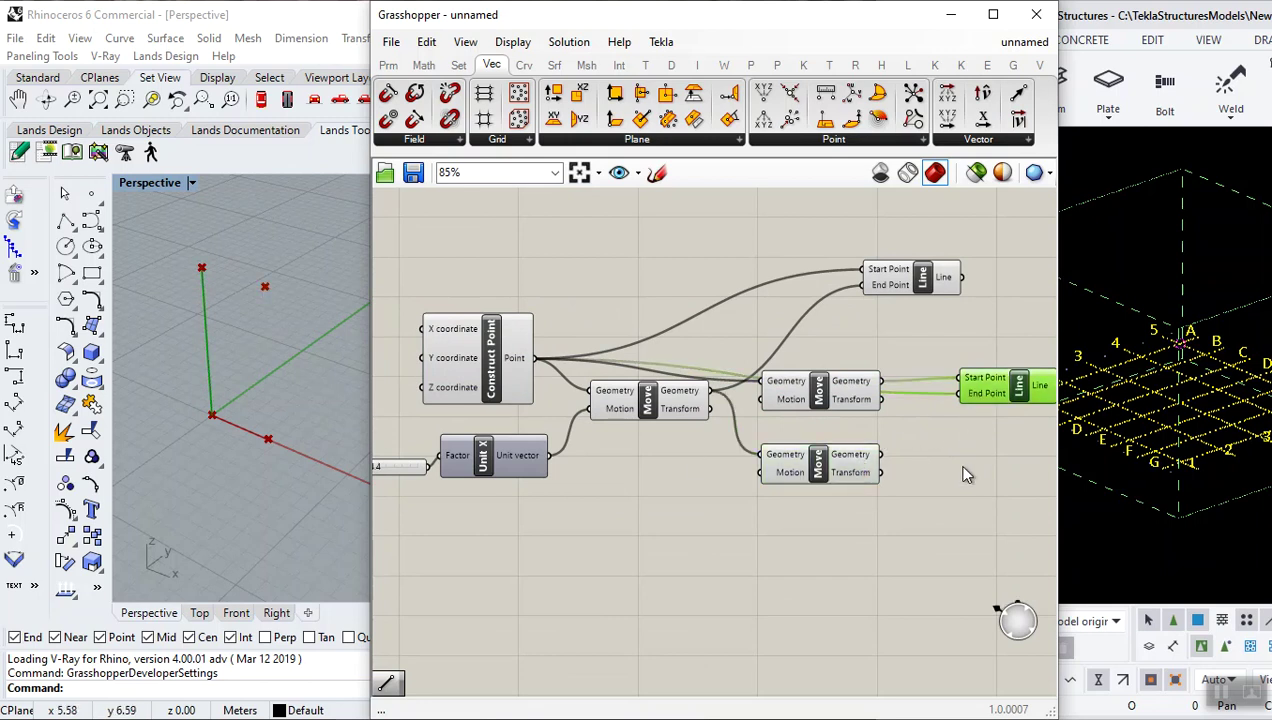
key(ctrl+c)
key(ctrl+v)
drag(967, 481, 984, 445)
- Connect the lower stacked Move's Geometry output to the copied Line's Start Point, replacing its inherited wire
click(874, 477)
click(513, 366)
click(662, 404)
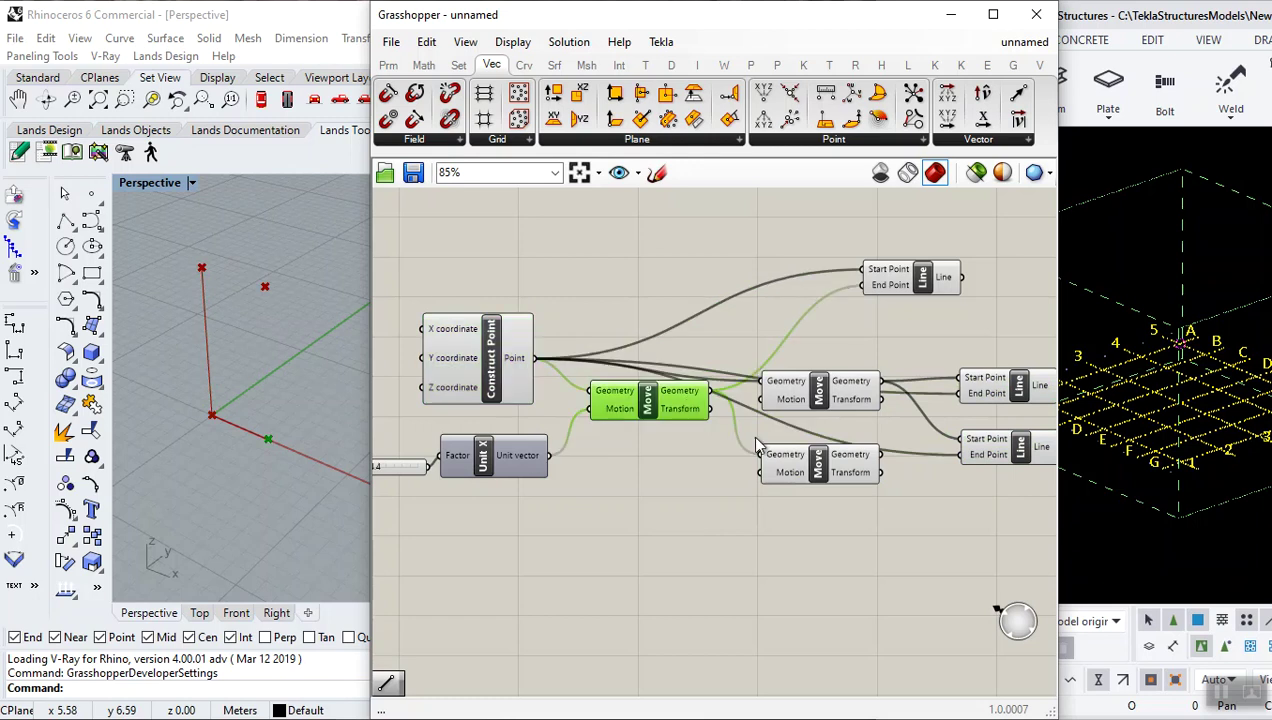
click(795, 458)
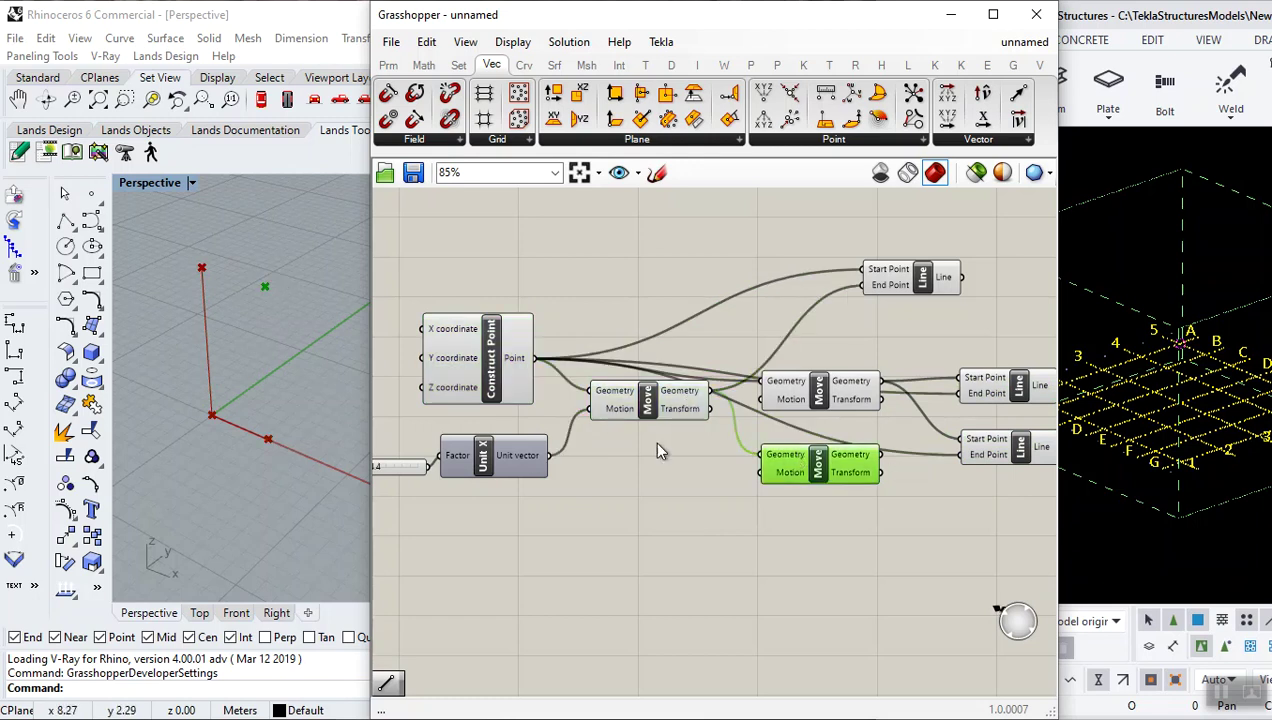
drag(960, 452, 962, 455)
click(908, 543)
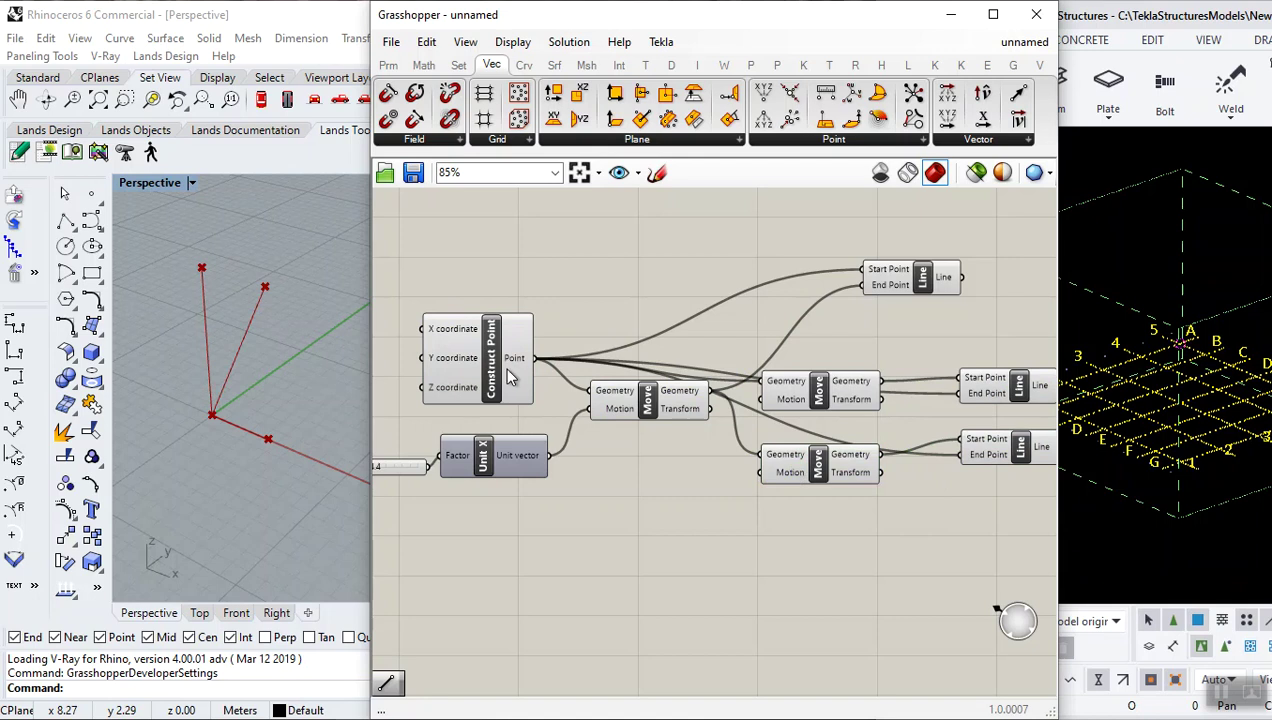
- Replace the copied Line's End Point input with the first Move's Geometry output
click(677, 415)
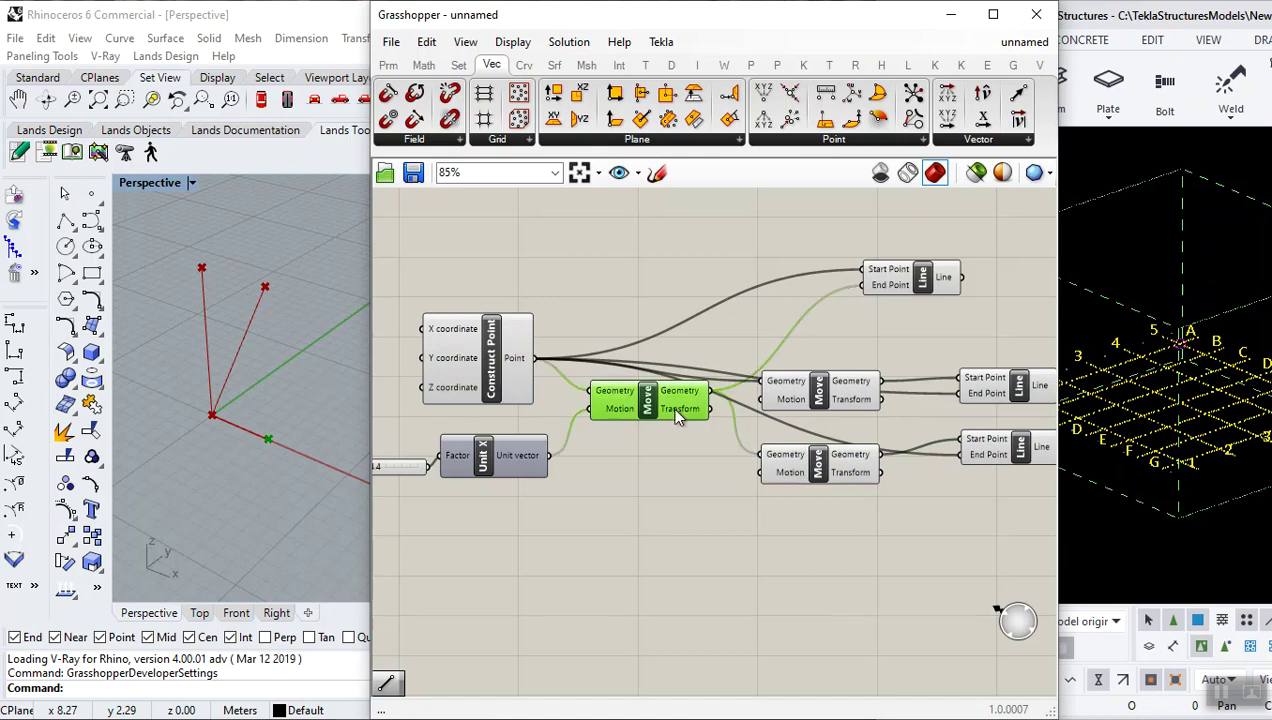
drag(708, 397, 955, 451)
click(938, 479)
click(990, 444)
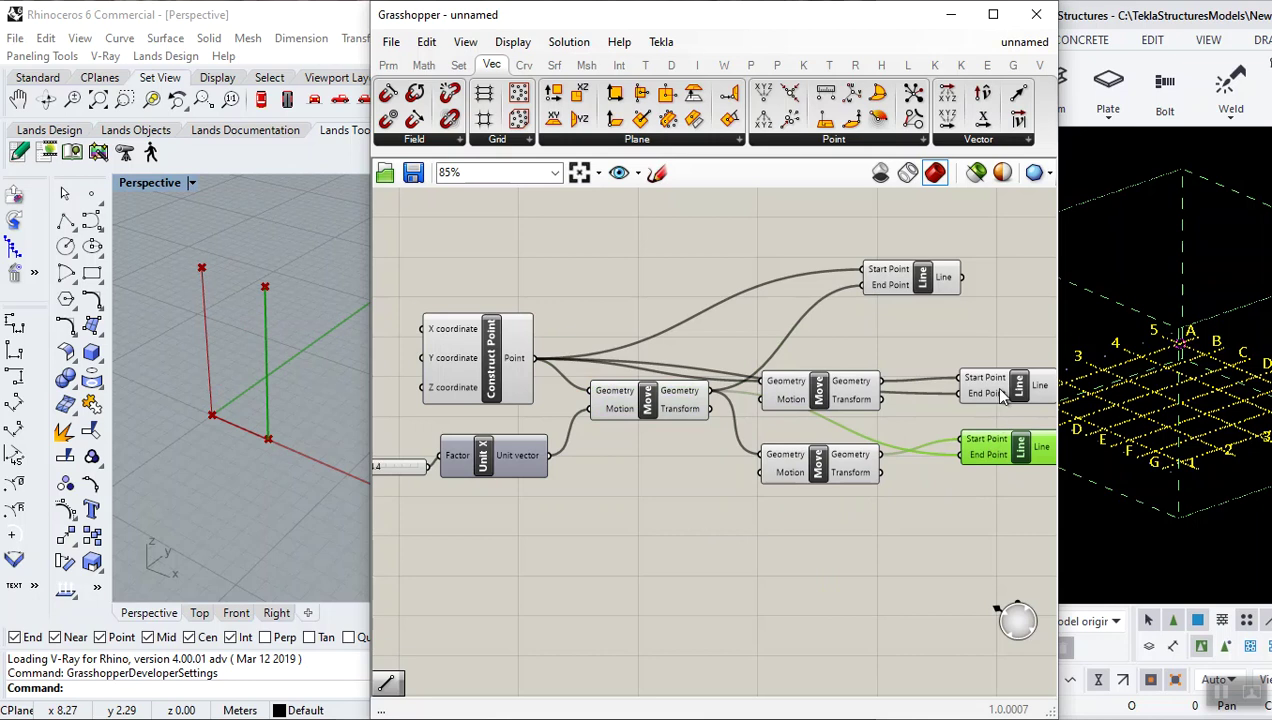
- Raise the two lower Line components closer to the first Line
scroll(808, 371, down, 3)
scroll(820, 382, up, 3)
drag(929, 495, 797, 272)
drag(850, 351, 832, 318)
click(1010, 338)
scroll(972, 362, down, 2)
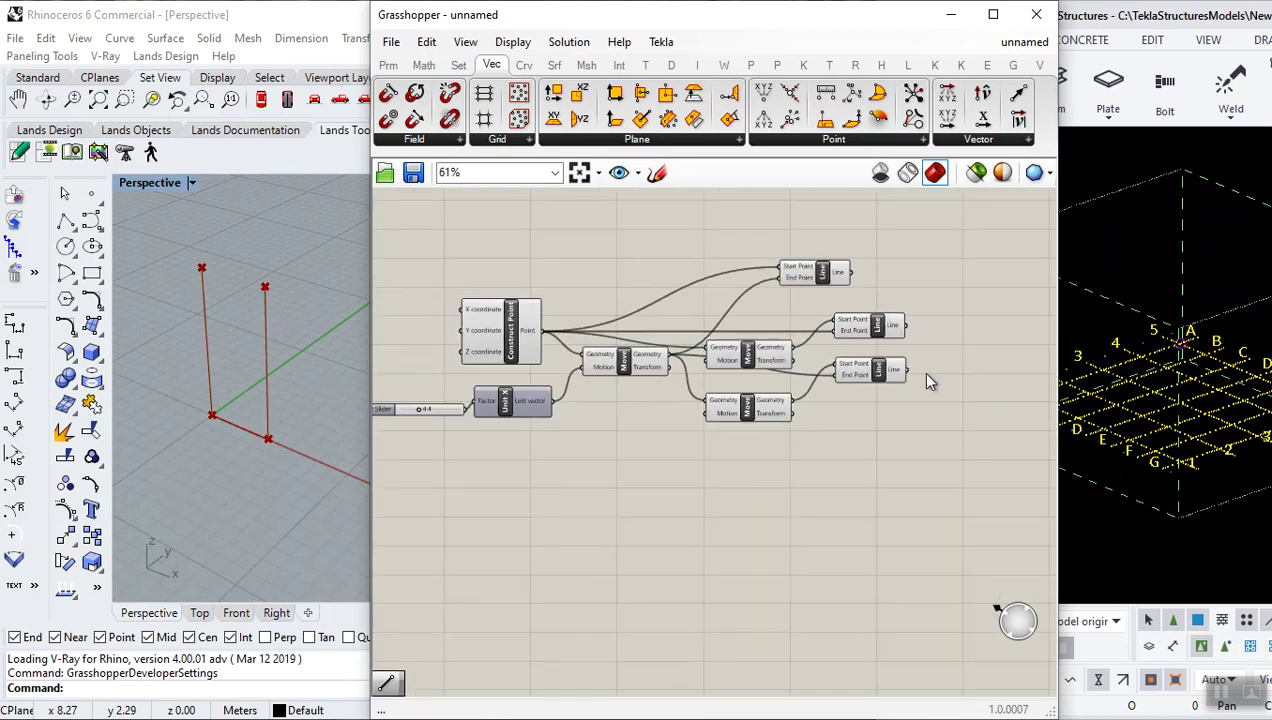
- Lower the two stacked Move components together to clear space below the Line components
scroll(787, 368, up, 3)
click(721, 360)
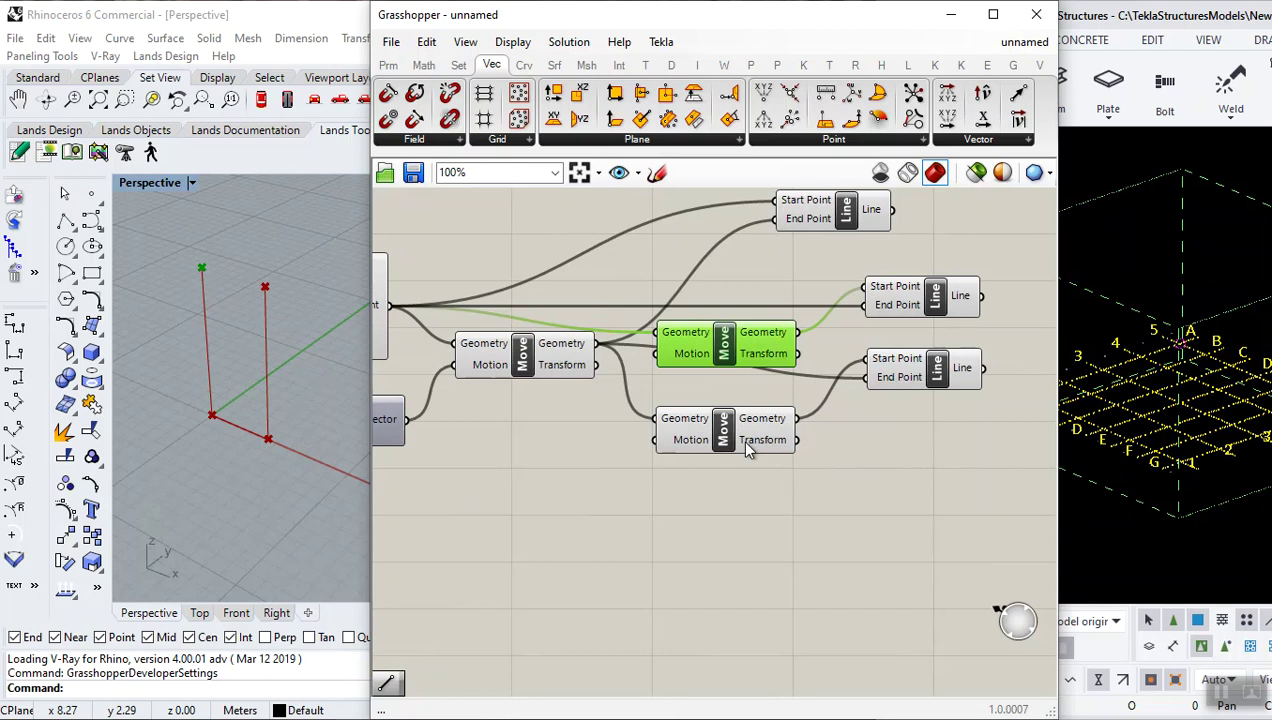
shift+click(755, 442)
drag(755, 442, 755, 505)
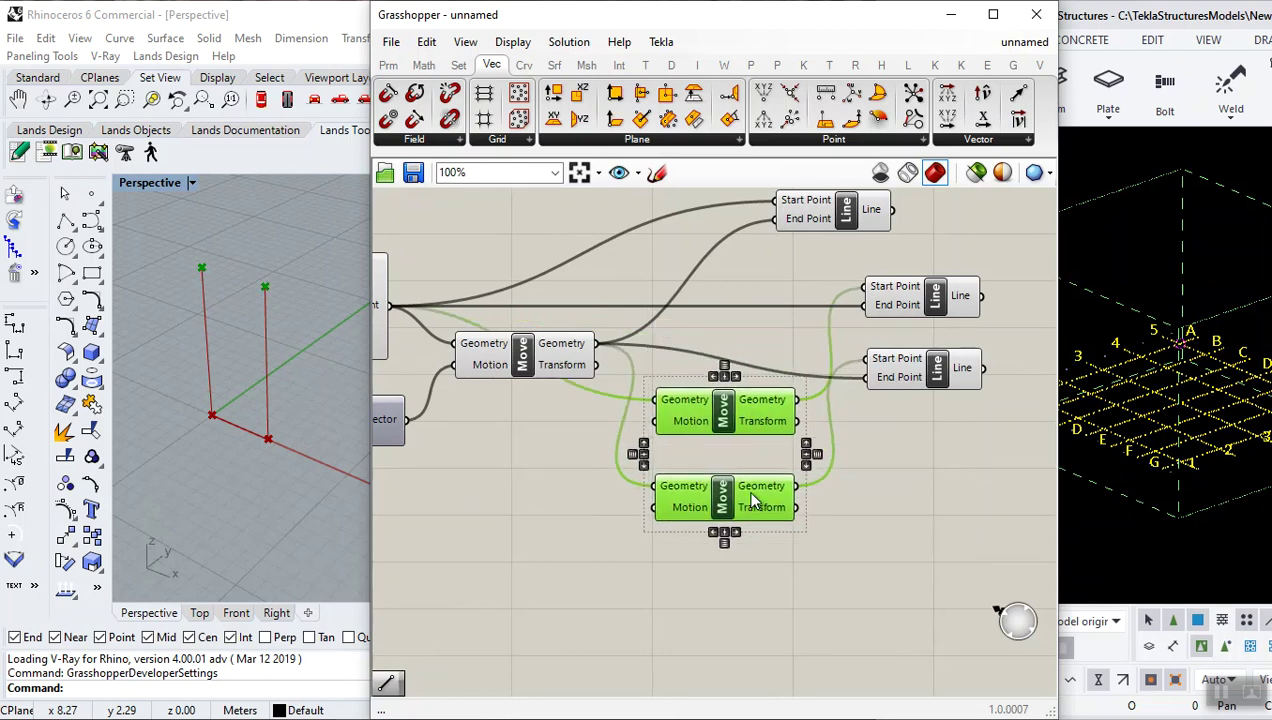
click(866, 508)
drag(758, 402, 698, 566)
- Add a Unit Z component and connect its Unit vector output to the Motion inputs of both stacked Move components
double_click(556, 482)
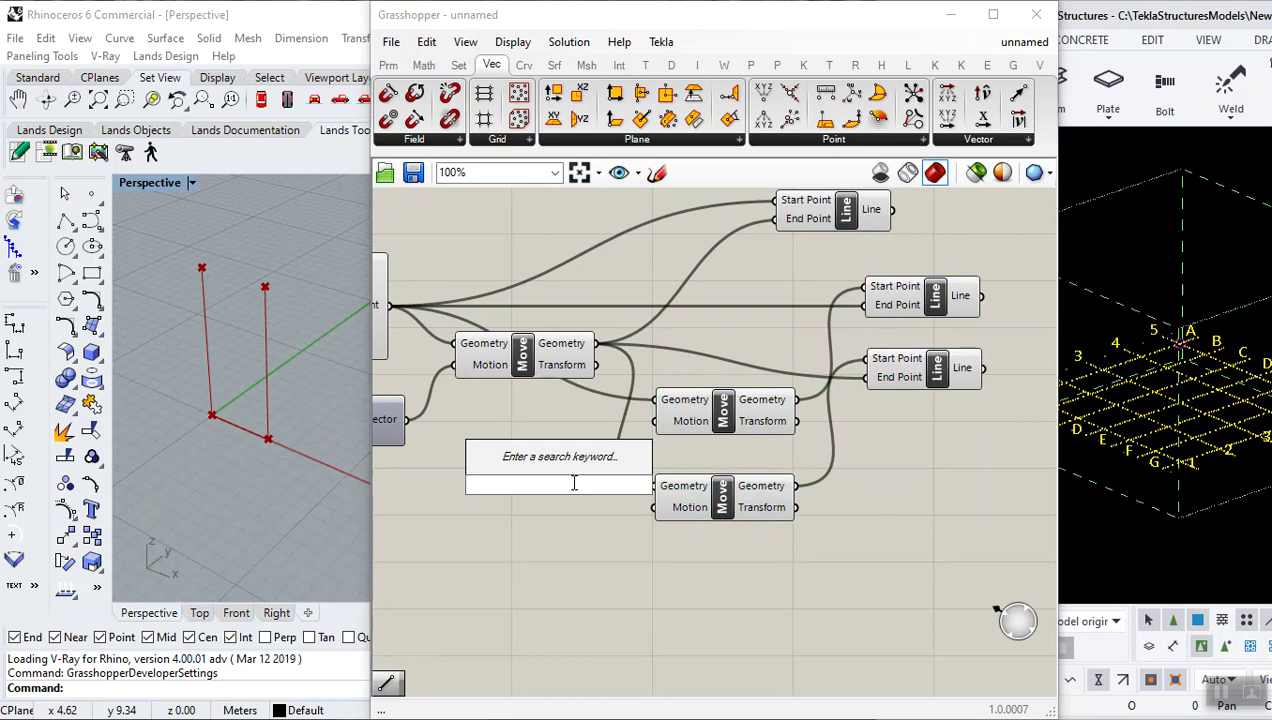
text(unit)
click(505, 437)
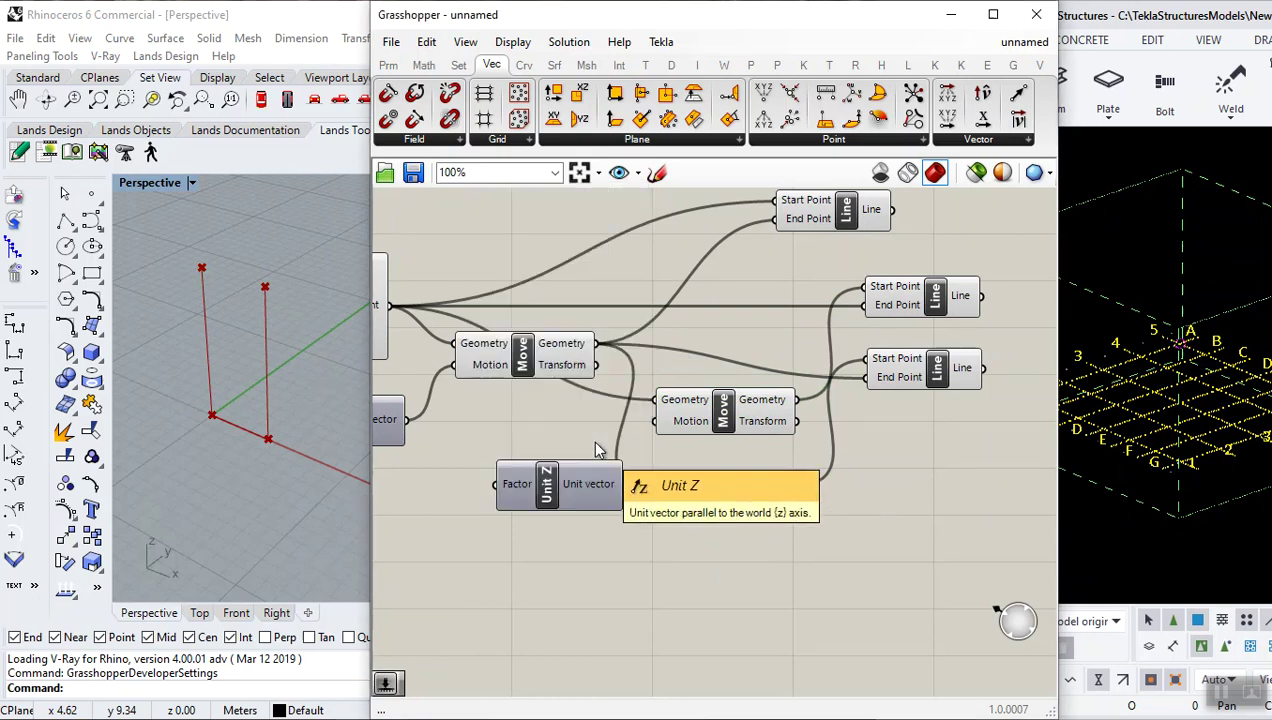
drag(600, 492, 648, 443)
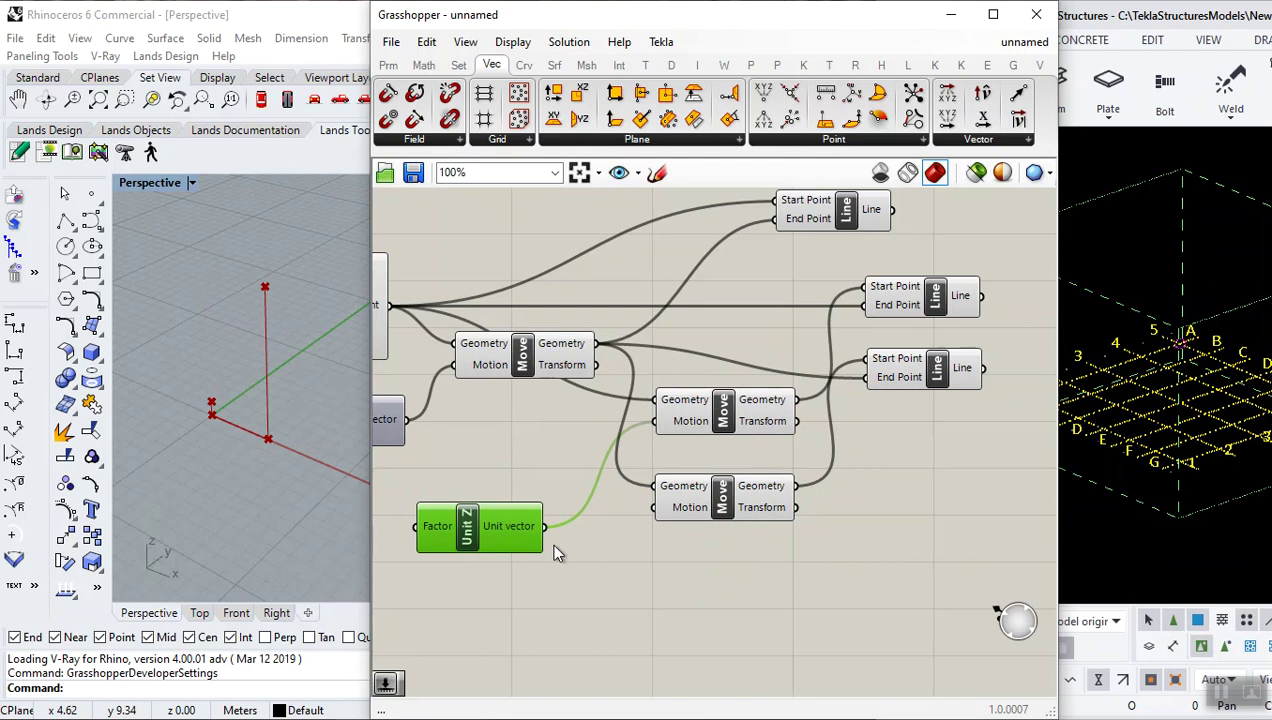
drag(548, 535, 655, 507)
shift+drag(544, 527, 655, 512)
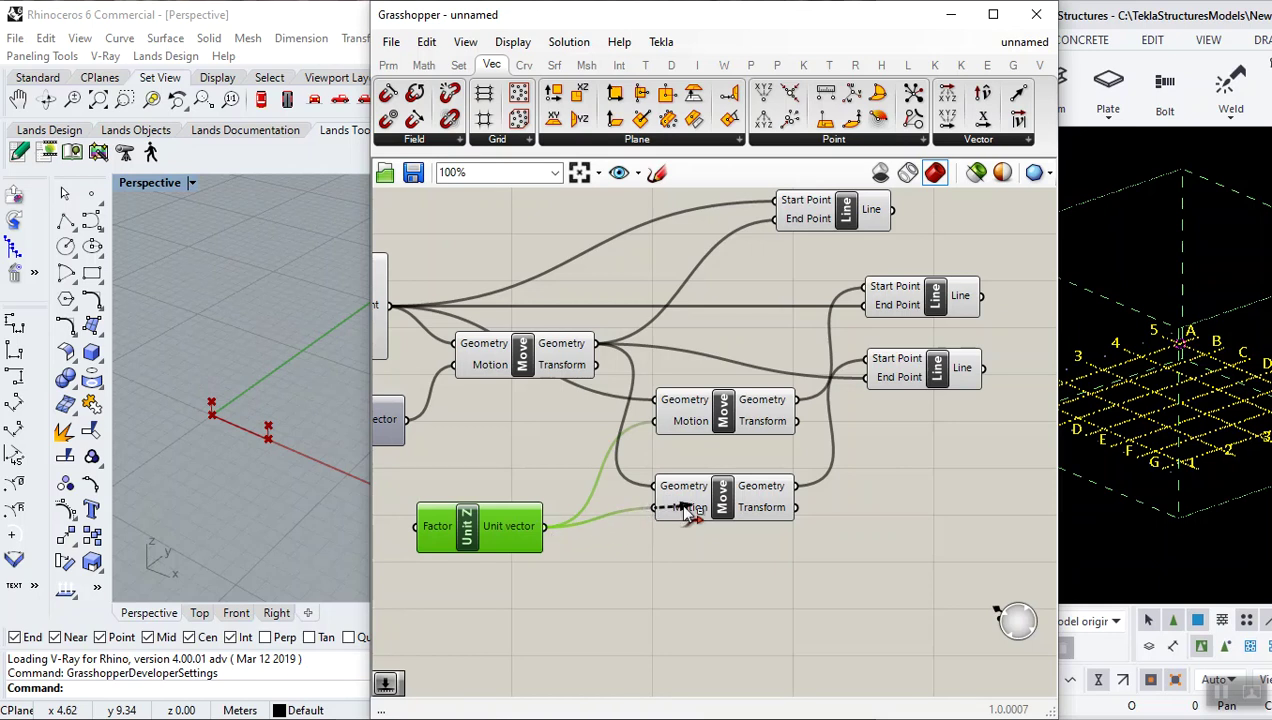
- Shift the two stacked Move components slightly down and bring Unit Z closer to their Motion inputs
click(633, 587)
scroll(662, 499, down, 3)
scroll(700, 480, up, 3)
drag(855, 531, 789, 374)
drag(825, 384, 840, 413)
click(825, 572)
drag(597, 487, 646, 470)
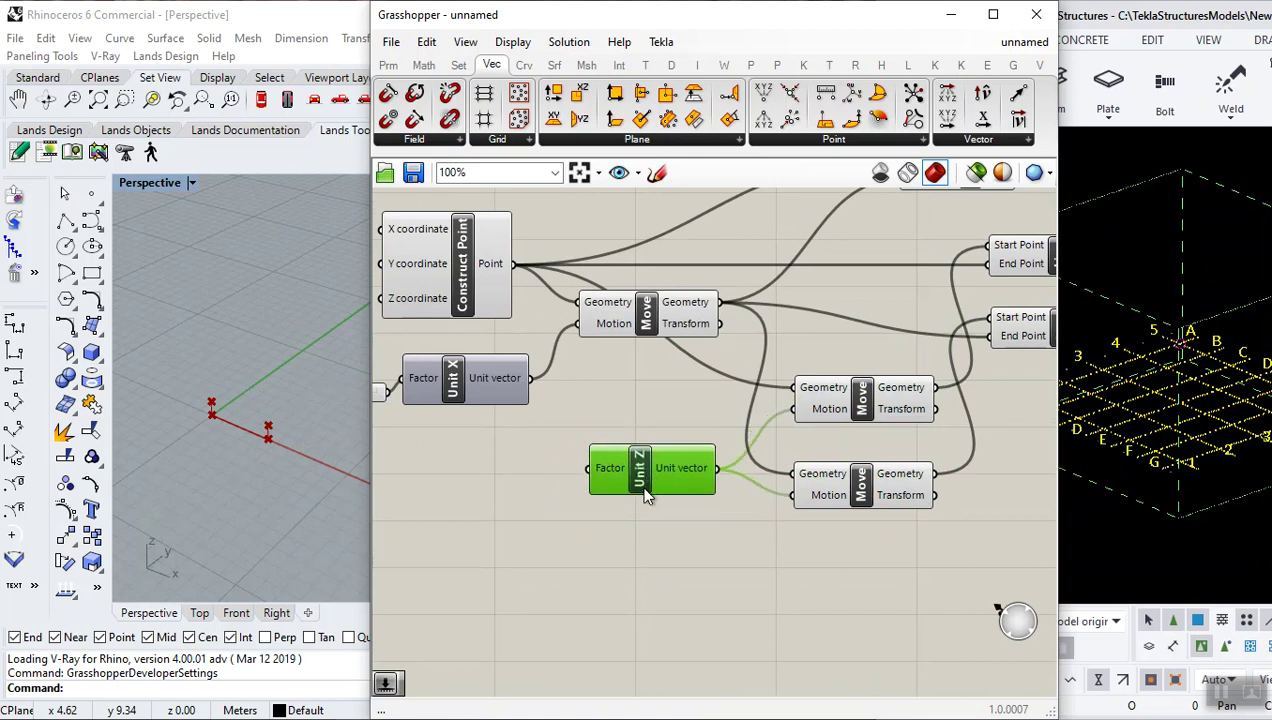
- Add a number slider with a starting value of 1.0 and connect it to Unit Z's Factor input
double_click(540, 550)
right_drag(334, 477, 287, 445)
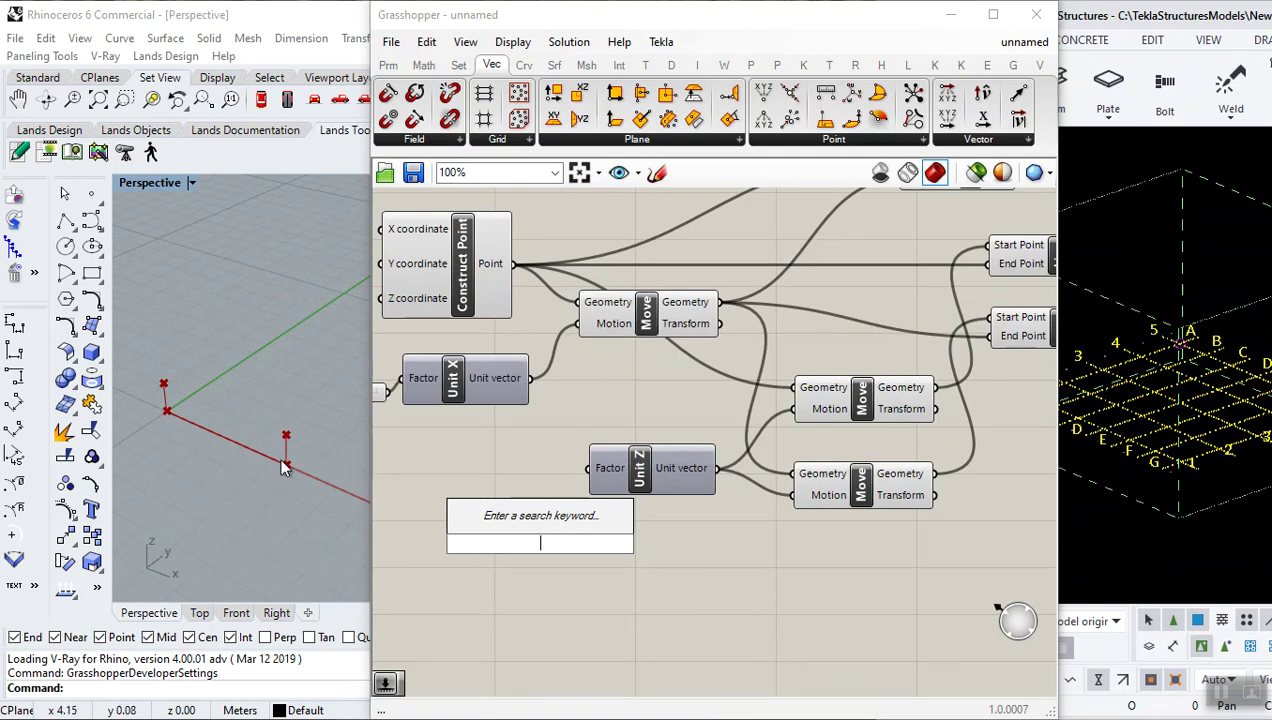
text(1)
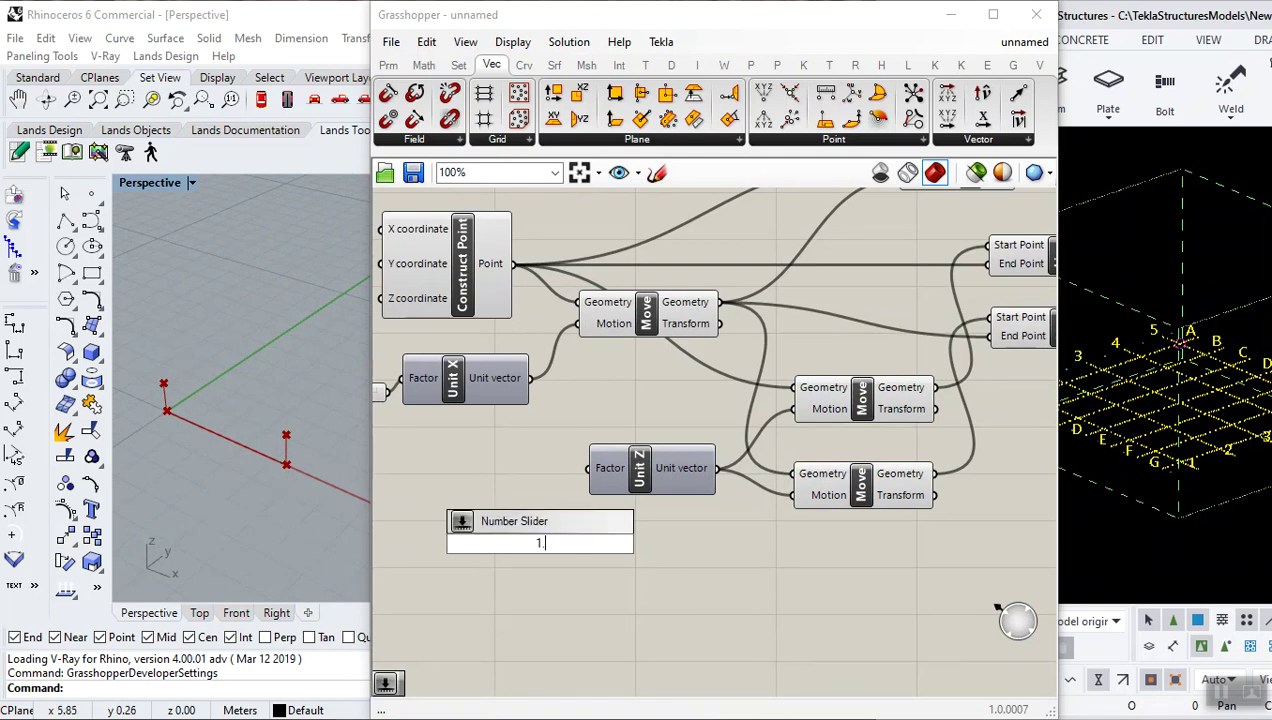
text(.0<11.7)
key(Return)
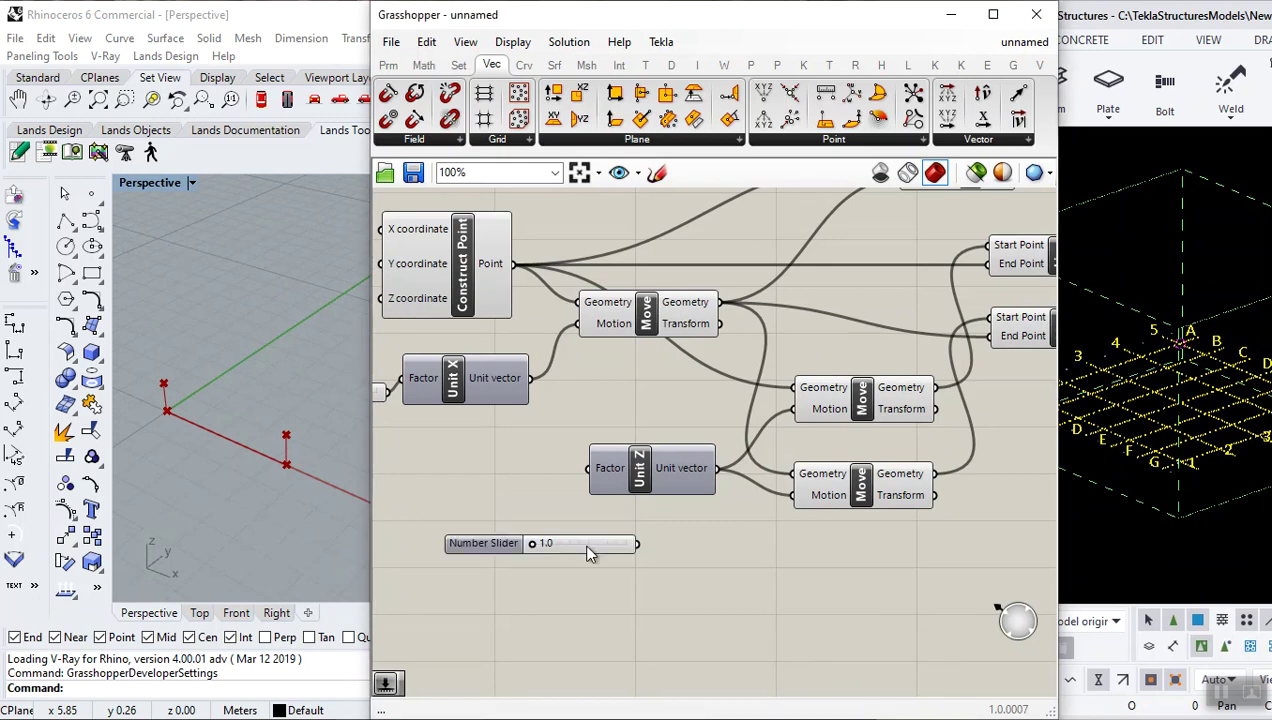
click(561, 541)
drag(620, 550, 589, 470)
click(587, 532)
- Set the Unit Z number slider to 1.5
scroll(587, 532, down, 4)
scroll(497, 476, up, 6)
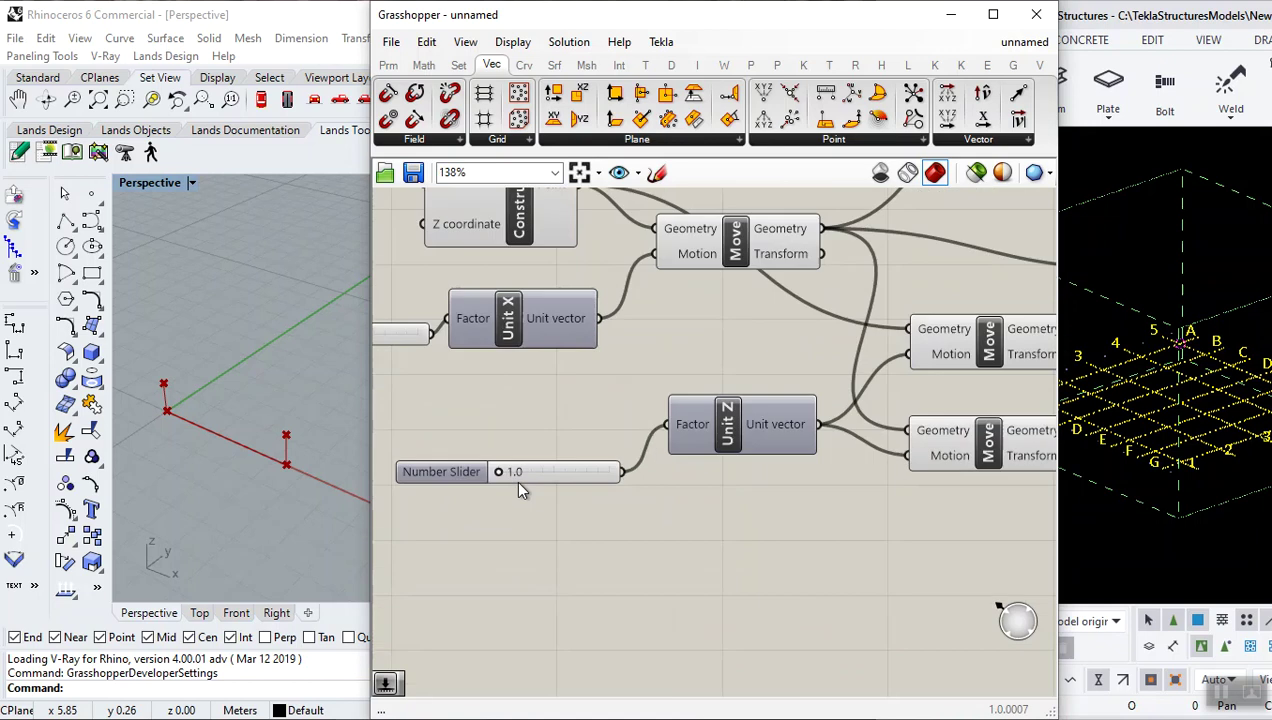
mouse_move(500, 476)
mouse_down()
mouse_move(543, 470)
mouse_move(490, 471)
mouse_move(526, 471)
mouse_move(503, 480)
mouse_up()
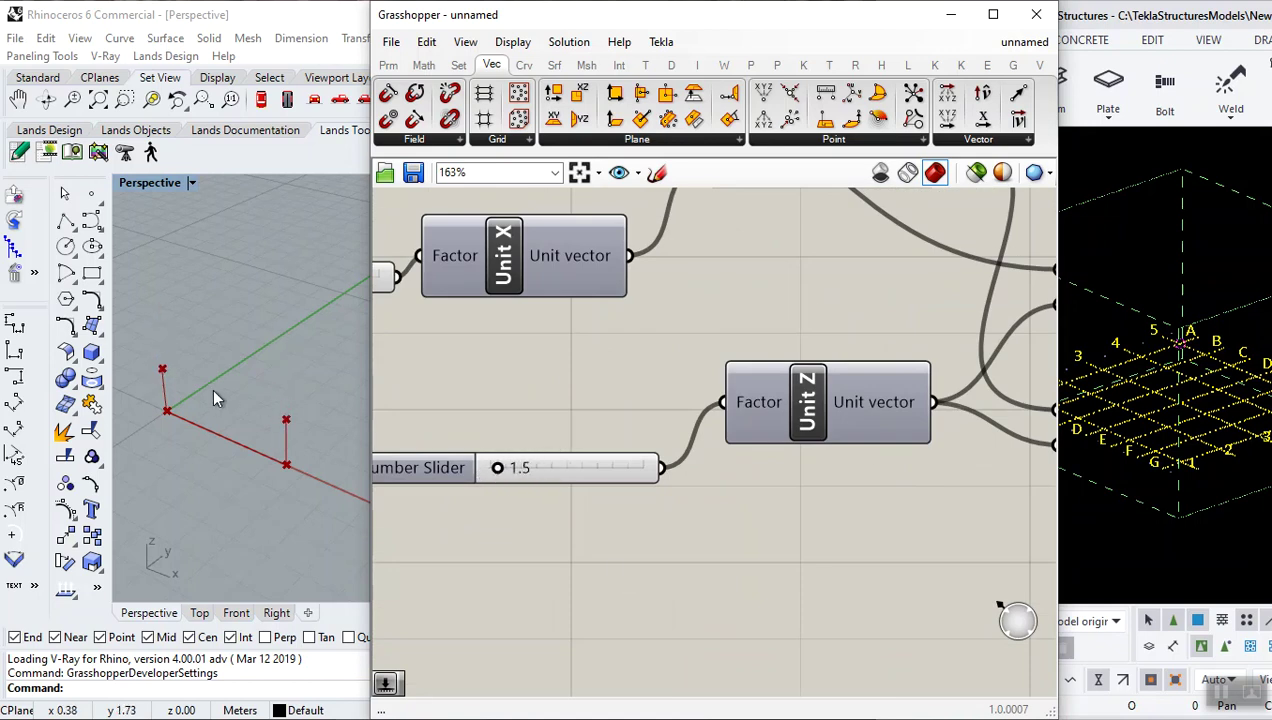
- Rearrange the three Line components into one vertical stack above and beyond the Move components
scroll(599, 459, down, 5)
scroll(590, 450, up, 4)
drag(711, 460, 640, 336)
drag(655, 355, 672, 369)
drag(578, 281, 658, 303)
click(809, 375)
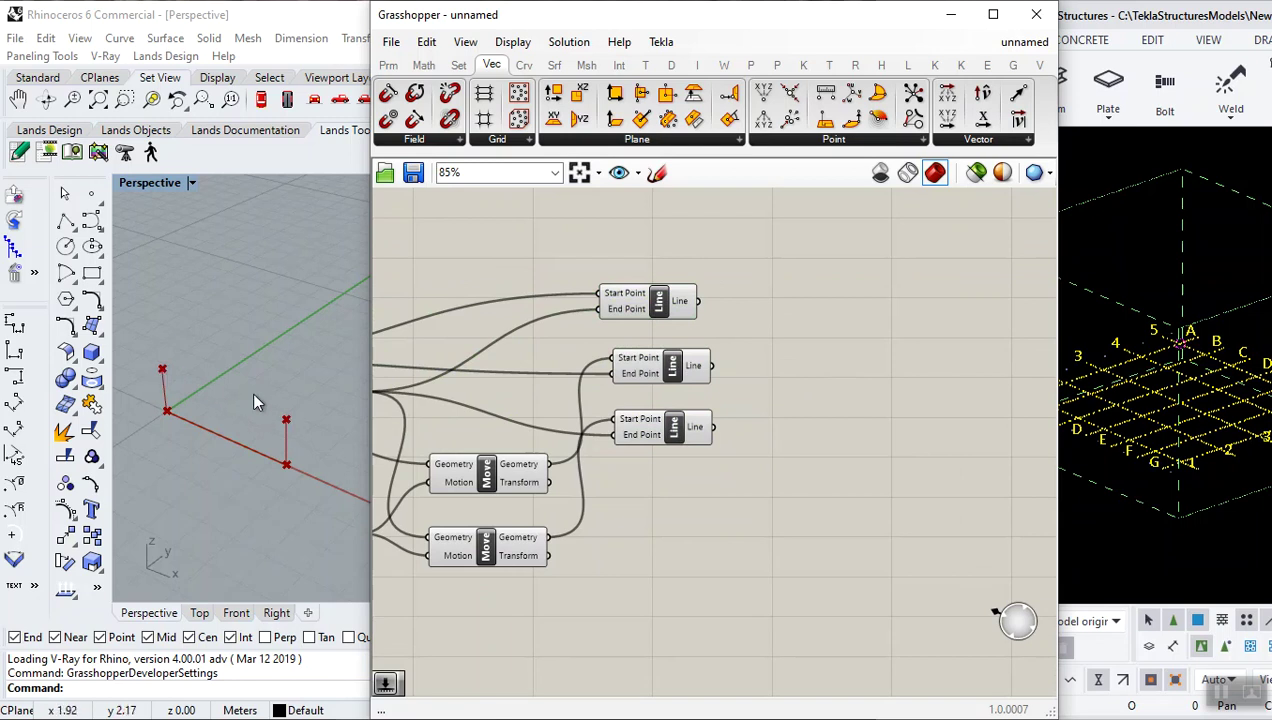
- Add a fourth Move component below the stack of Line components
scroll(784, 465, down, 3)
scroll(750, 486, up, 3)
double_click(759, 488)
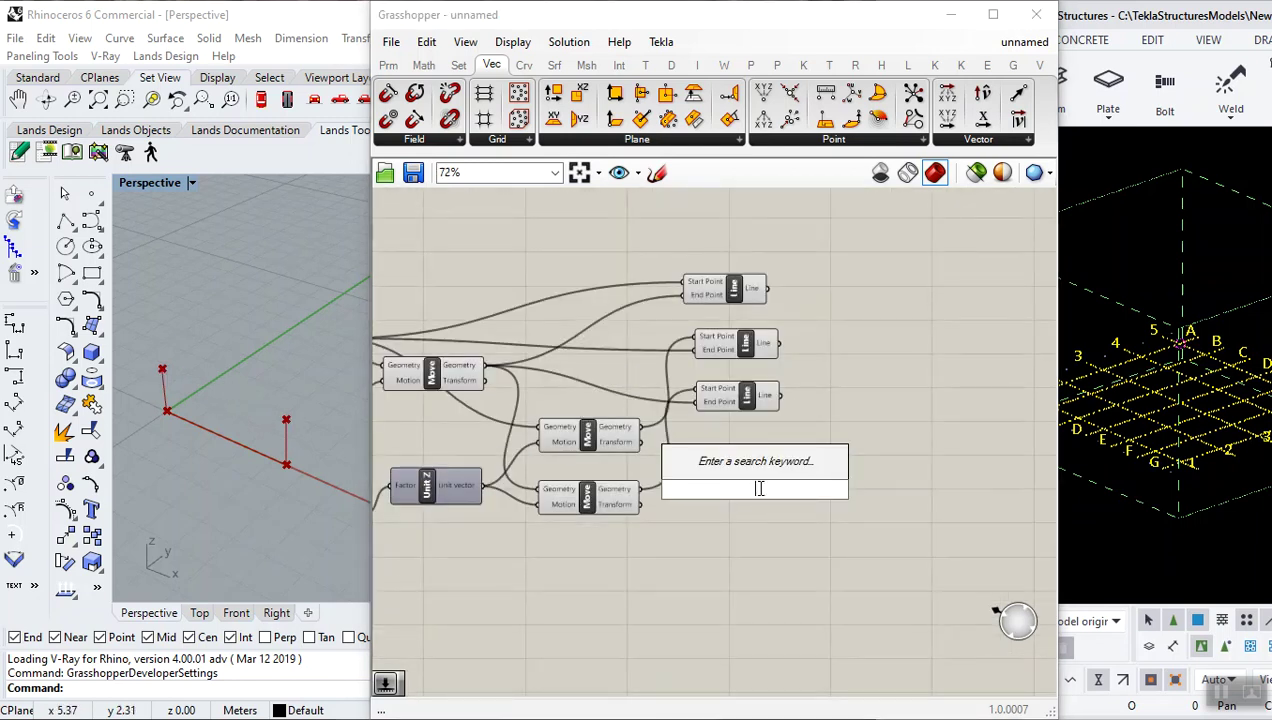
text(move)
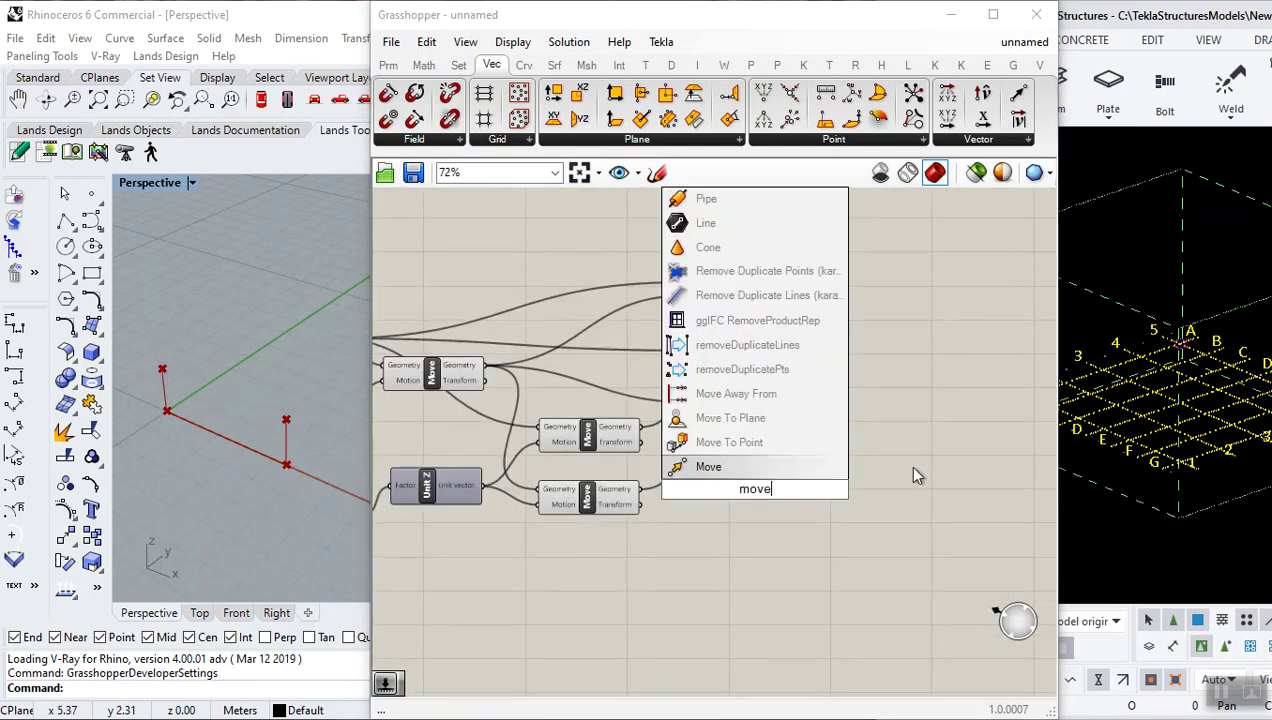
click(708, 466)
scroll(699, 466, up, 3)
click(733, 511)
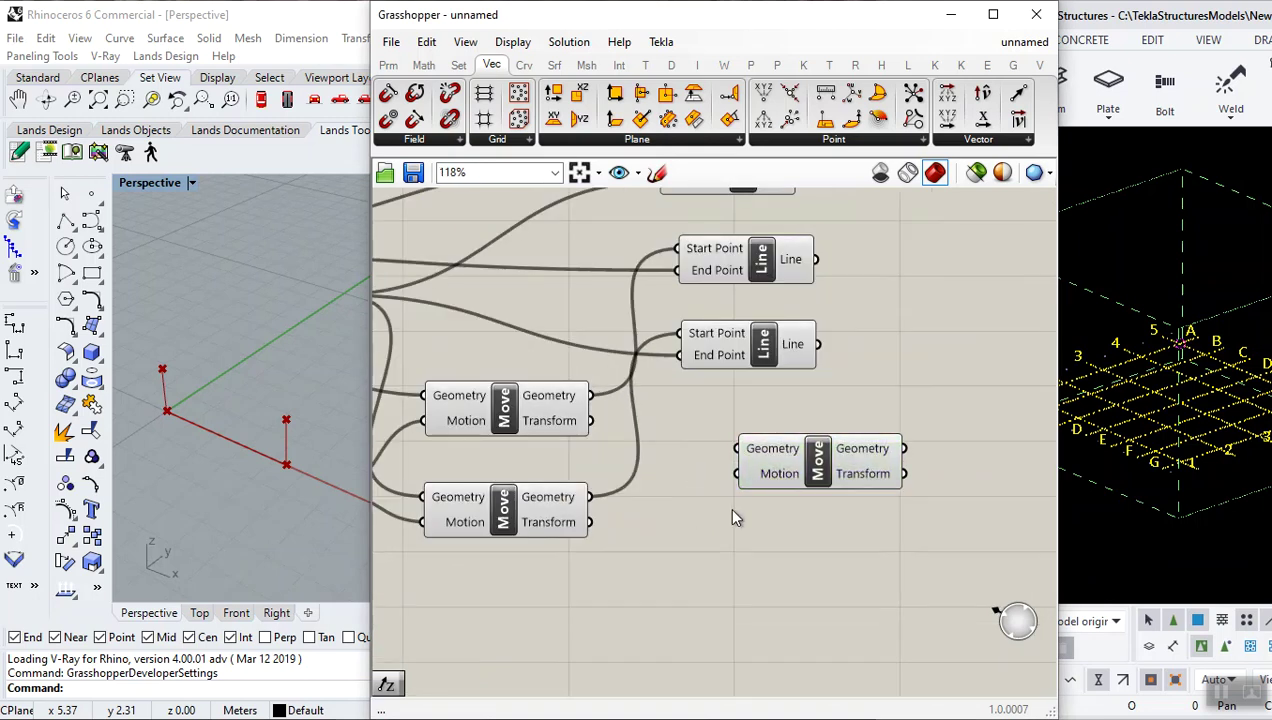
- Add a fifth Move component and place it just beneath the fourth one
double_click(645, 541)
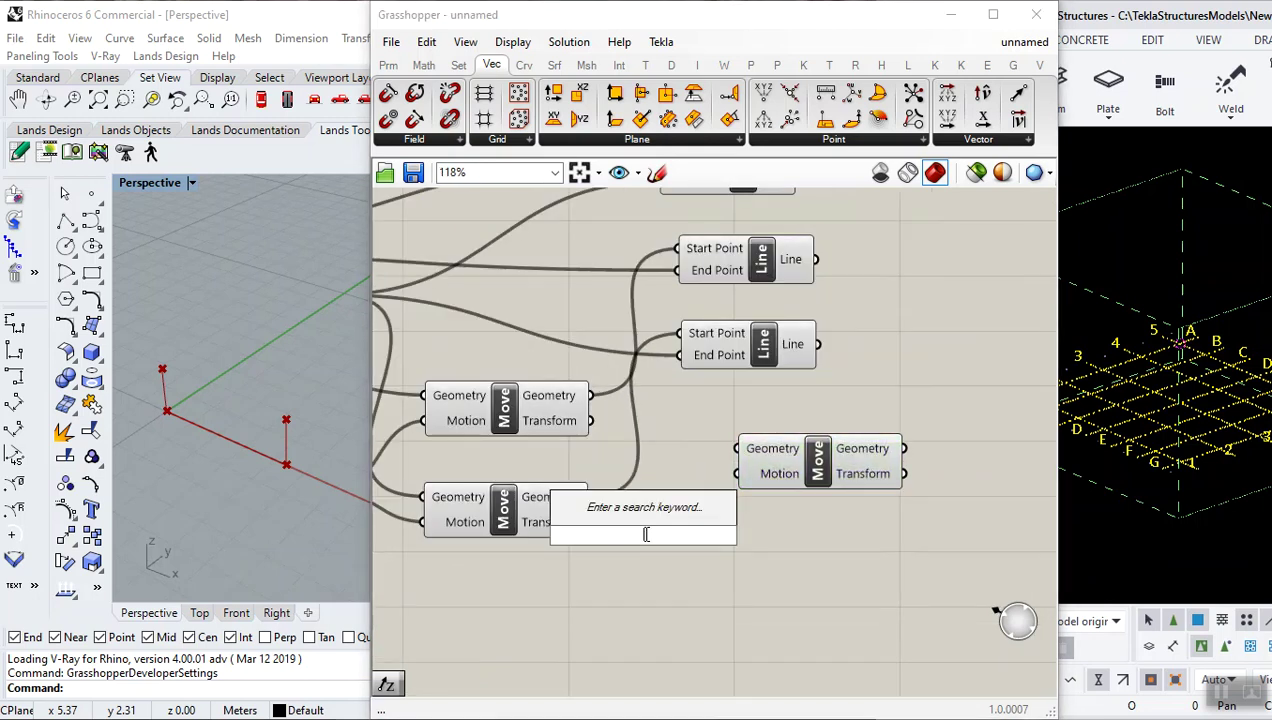
text(move)
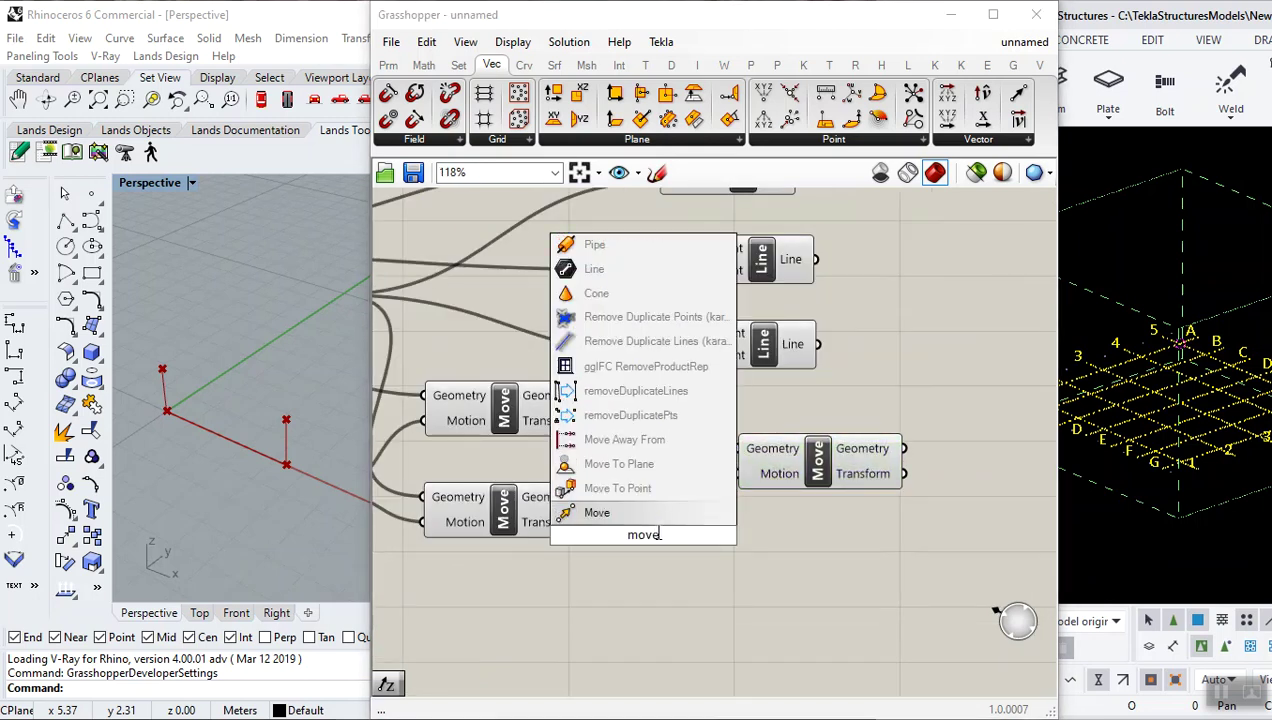
key(Return)
click(565, 534)
drag(565, 534, 788, 556)
click(760, 610)
click(549, 400)
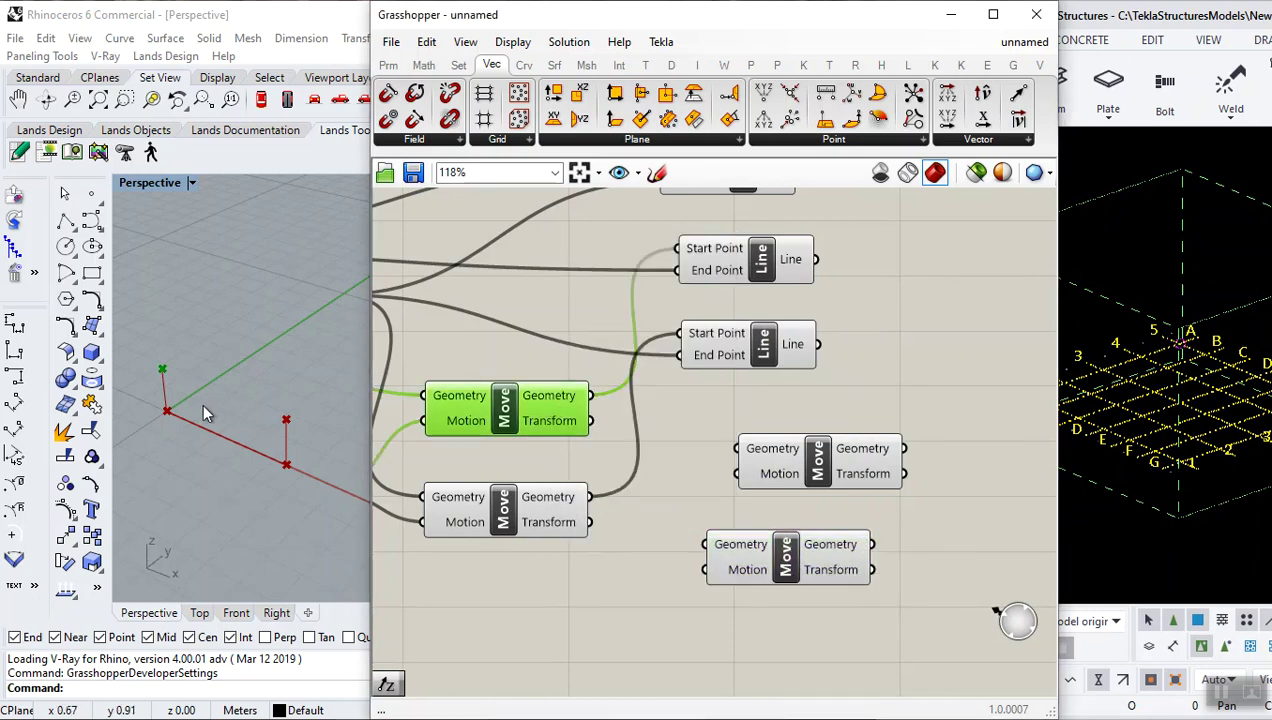
- Wire the second Move's Geometry output into the fourth Move's Geometry input, and the third Move's into the fifth's
click(700, 401)
drag(591, 396, 738, 449)
click(760, 460)
scroll(250, 426, down, 3)
click(745, 545)
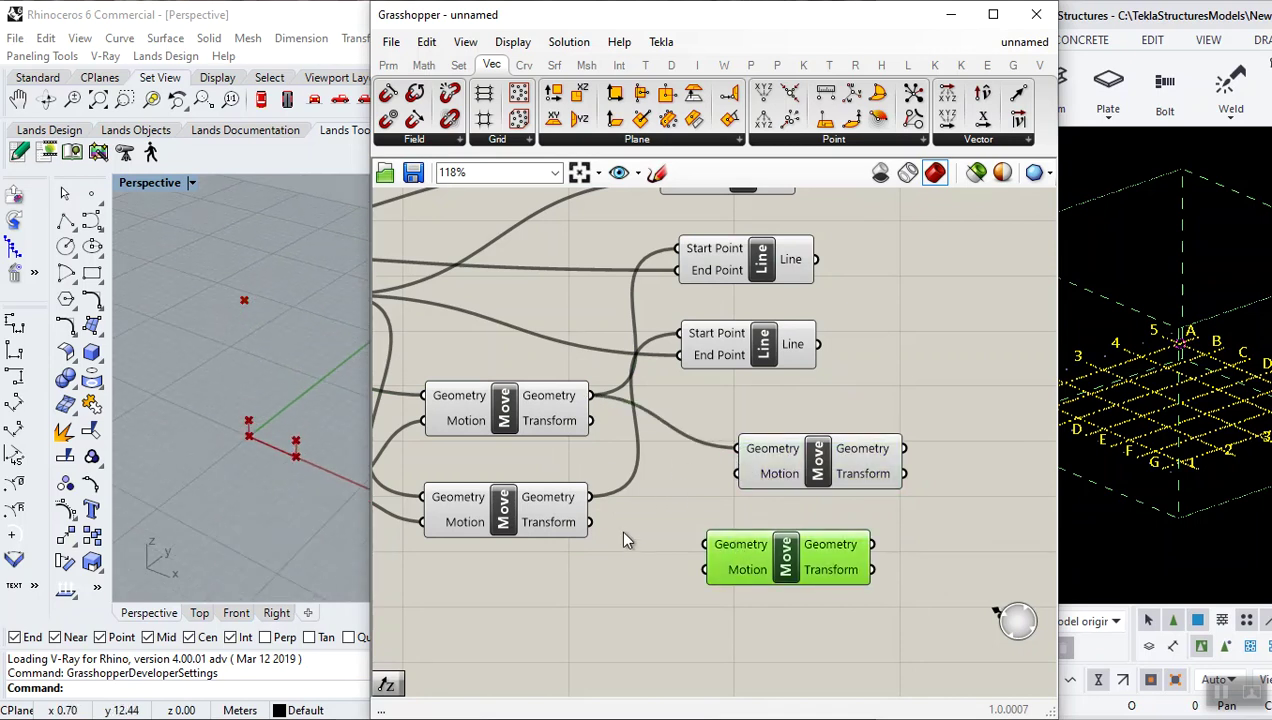
drag(590, 497, 705, 545)
click(766, 545)
click(821, 458)
click(856, 398)
- Add a Unit X vector below the Move components and connect it to the fourth Move's Motion input
click(978, 139)
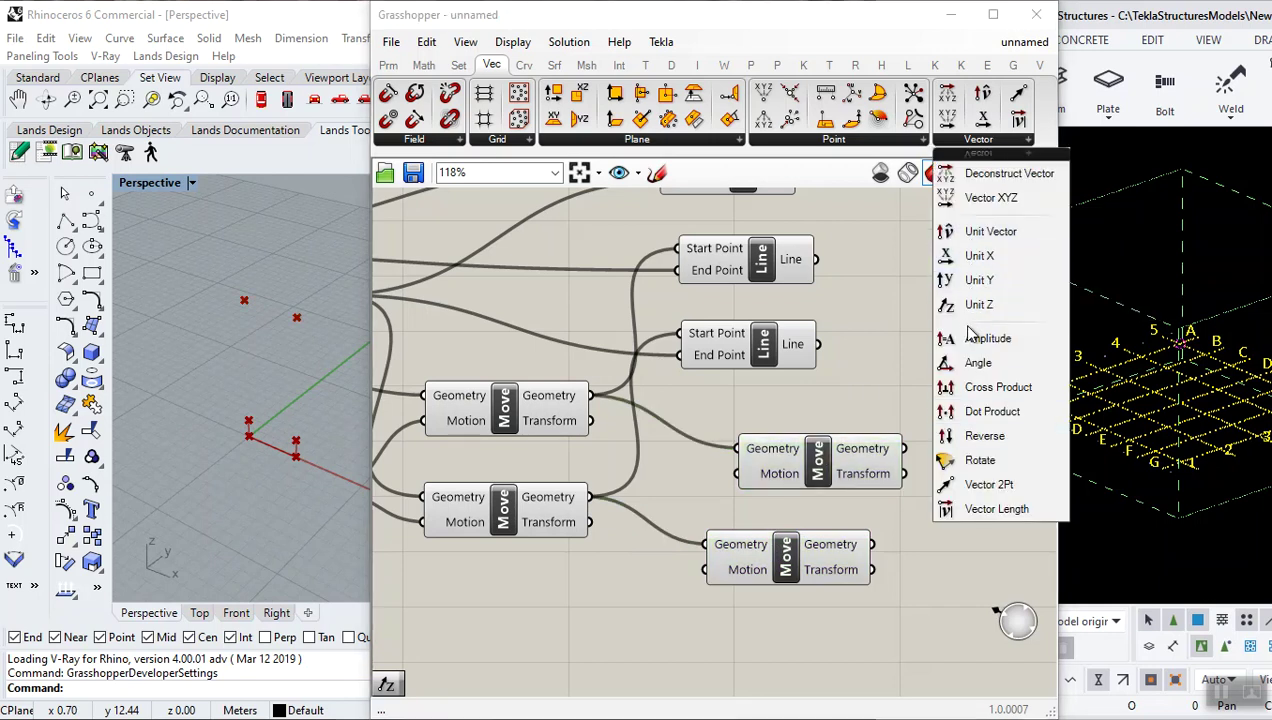
drag(977, 258, 668, 642)
scroll(637, 626, up, 2)
drag(649, 595, 773, 424)
click(776, 432)
- Shift the fifth Move component aside and feed the Unit X vector into its Motion input as well
scroll(776, 436, down, 2)
drag(770, 515, 866, 510)
click(758, 595)
click(622, 563)
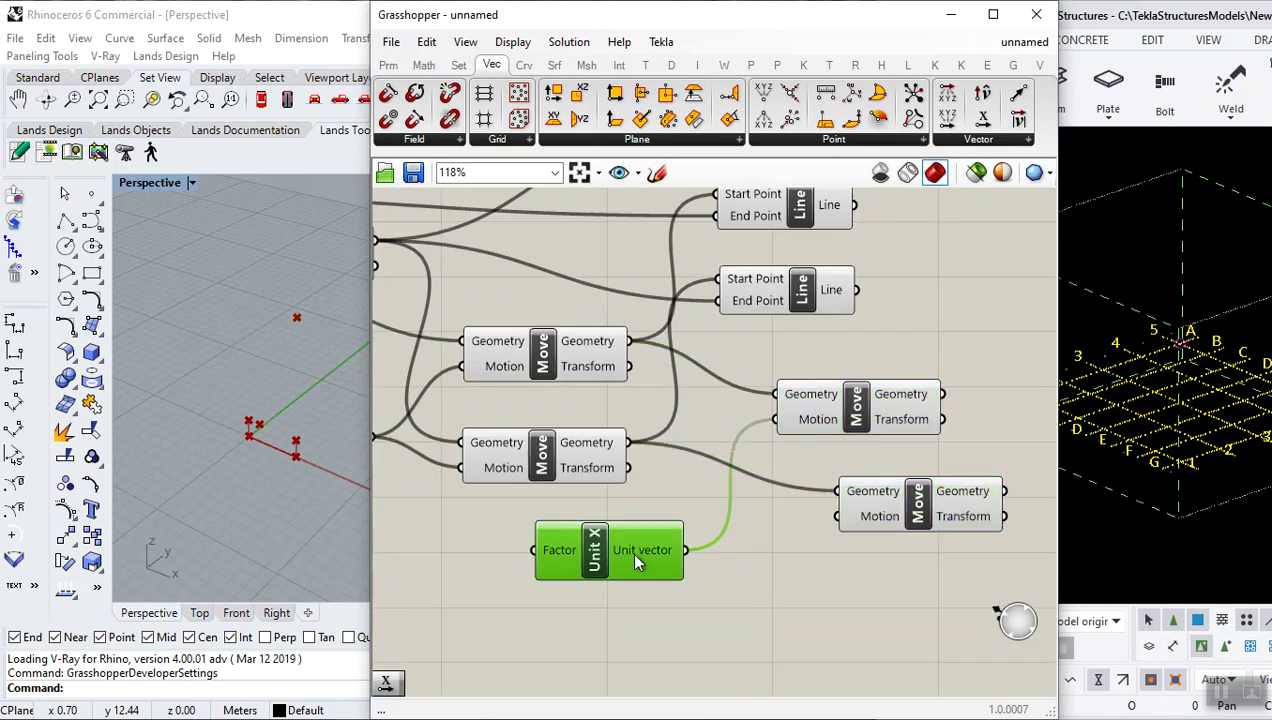
drag(688, 550, 832, 521)
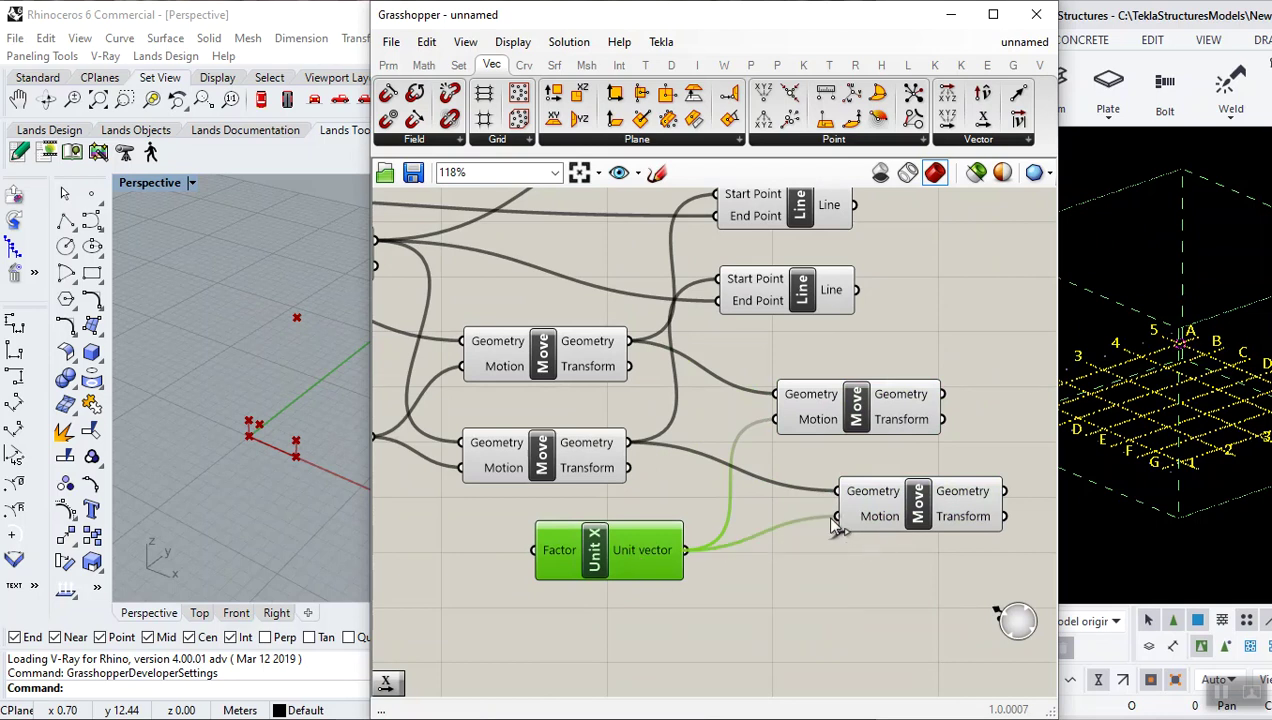
- Reverse the fifth Move's translation by giving its Motion input the expression -x
scroll(299, 446, up, 5)
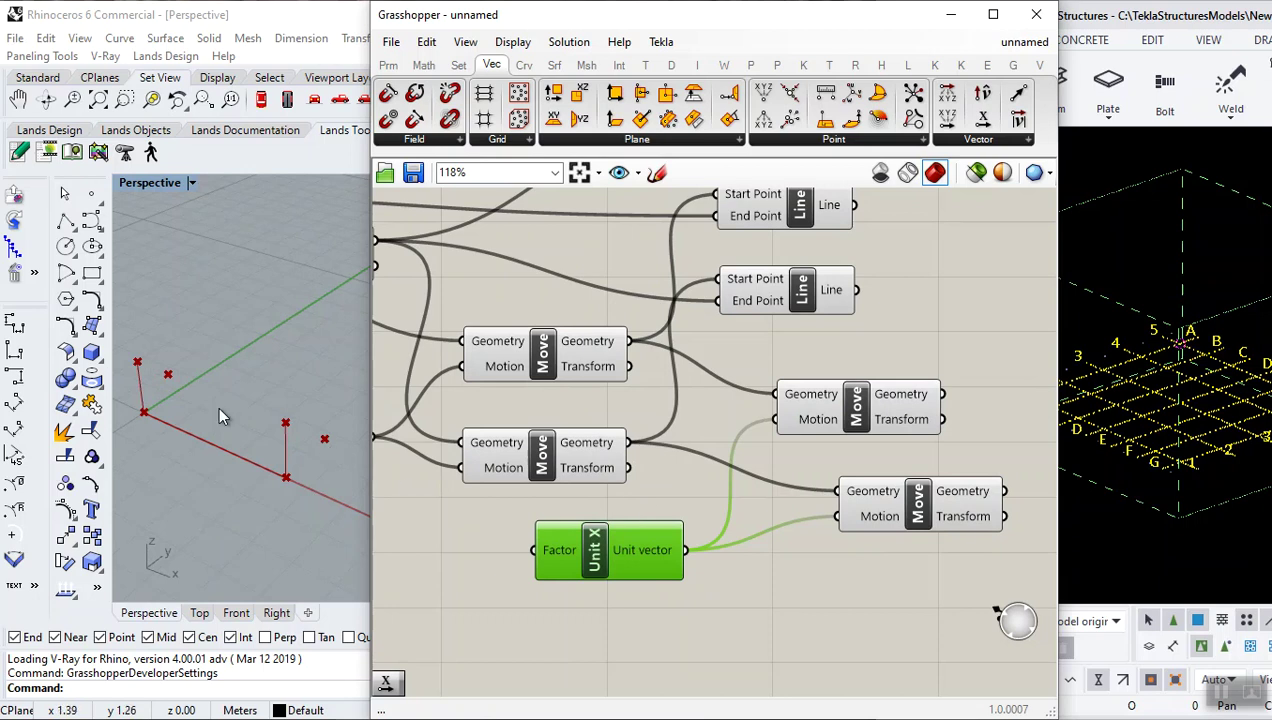
scroll(852, 520, up, 3)
click(890, 500)
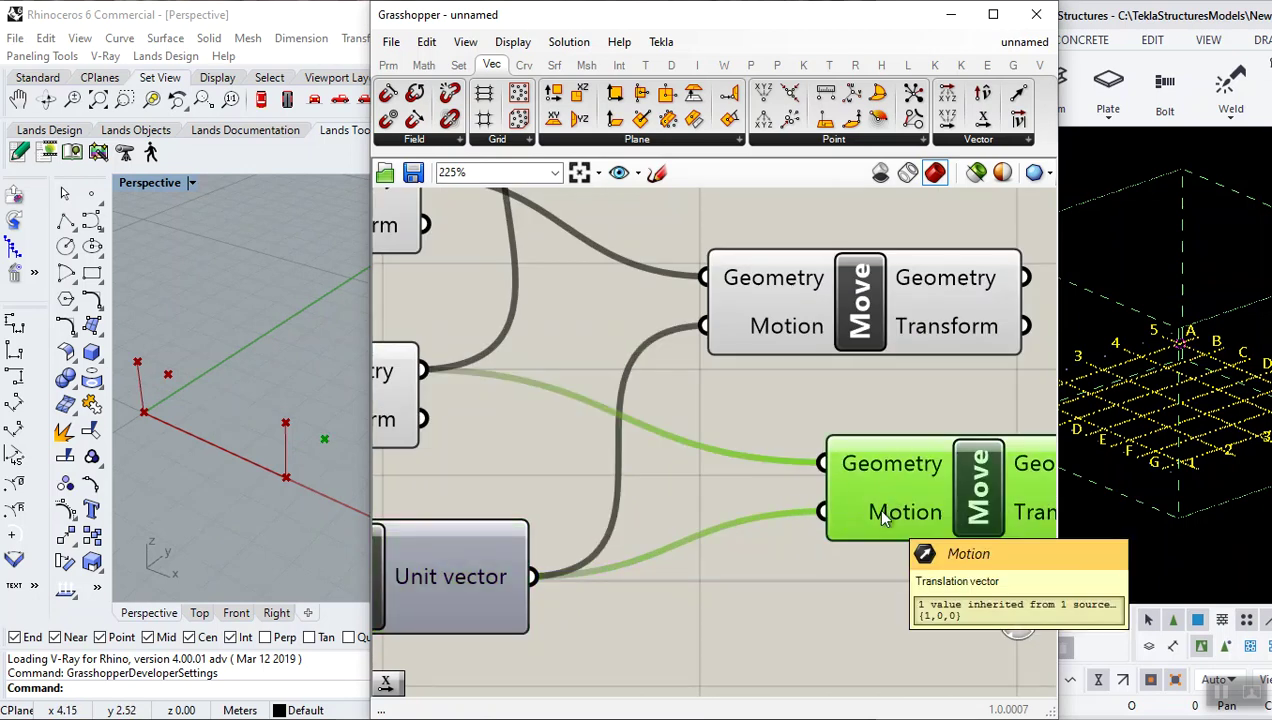
right_click(880, 510)
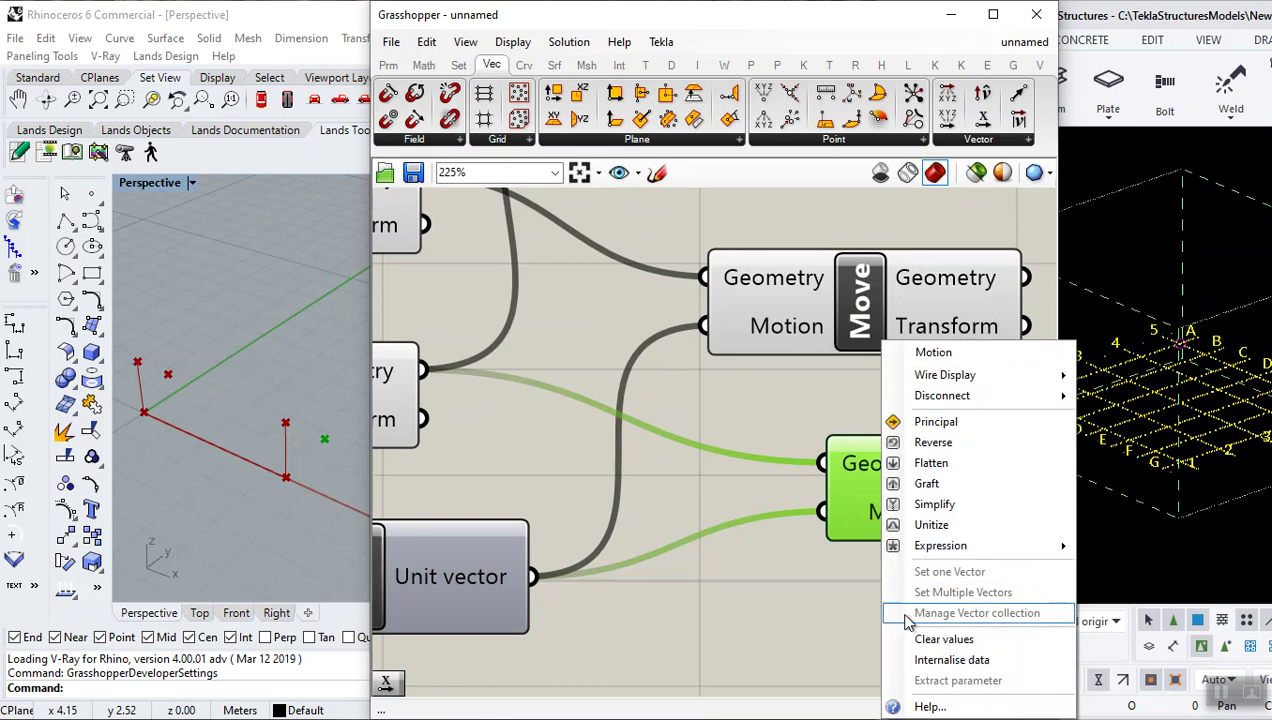
mouse_move(930, 548)
click(751, 568)
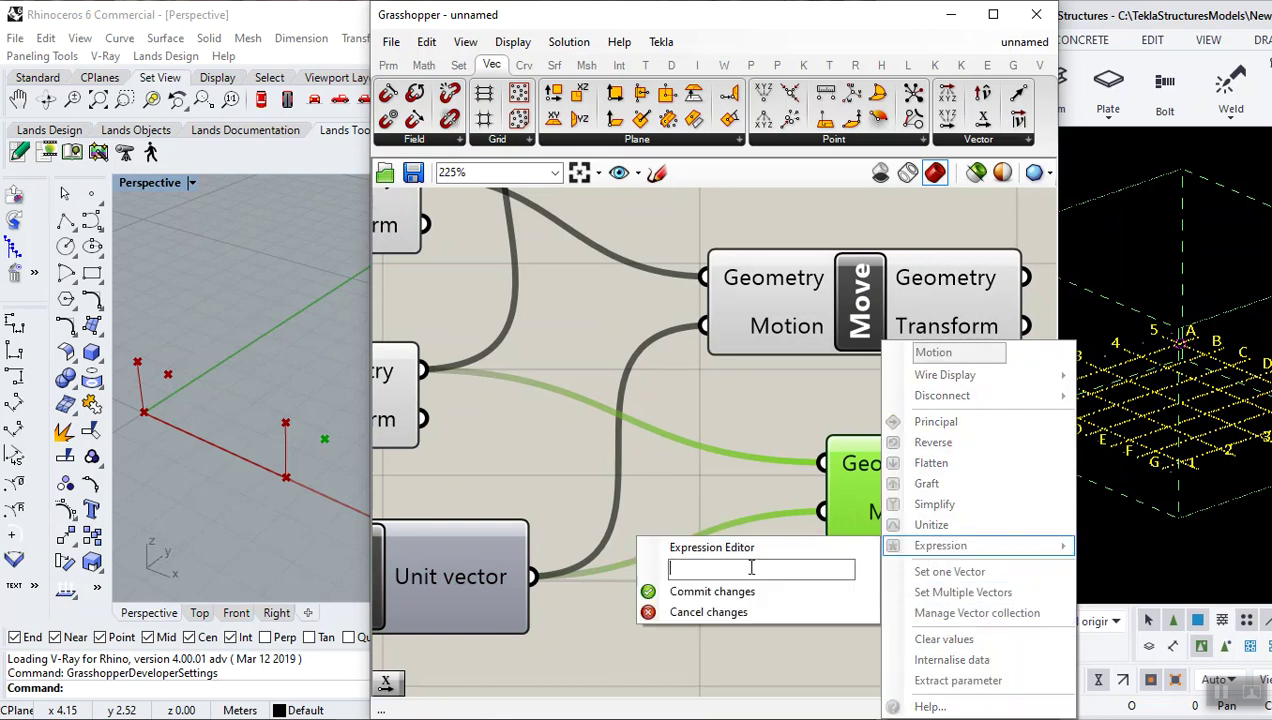
text(-x)
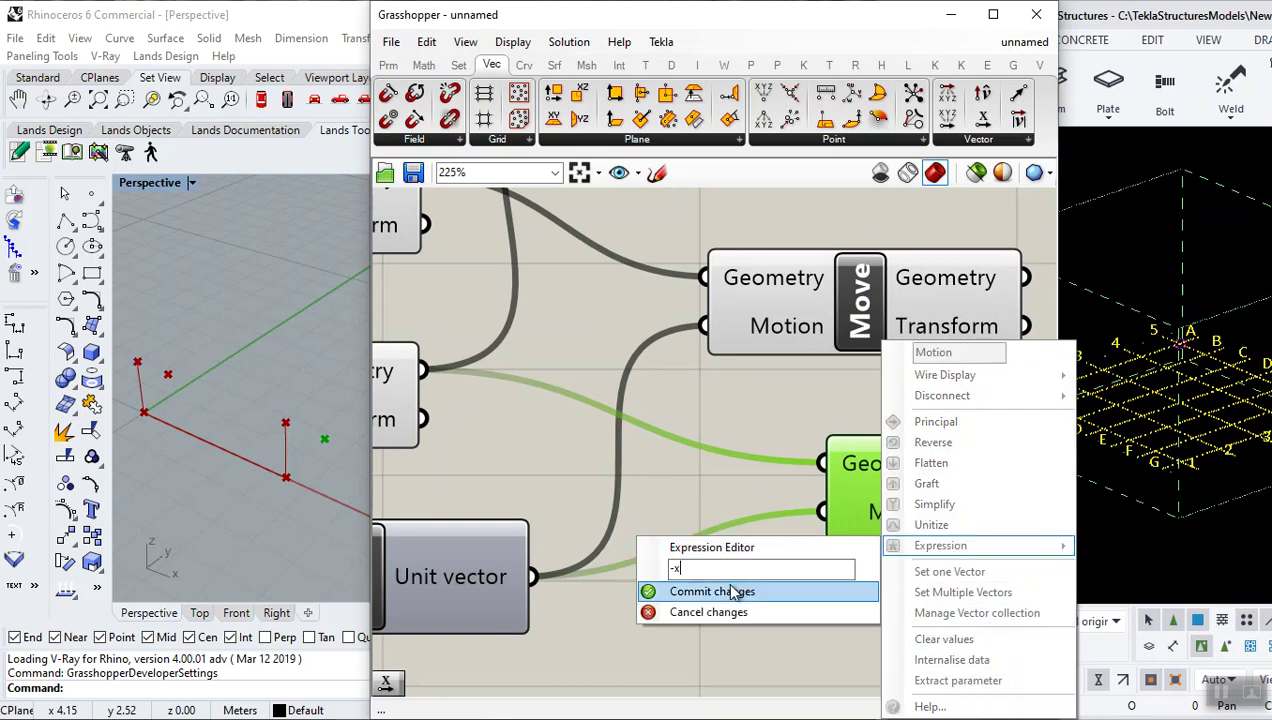
click(725, 591)
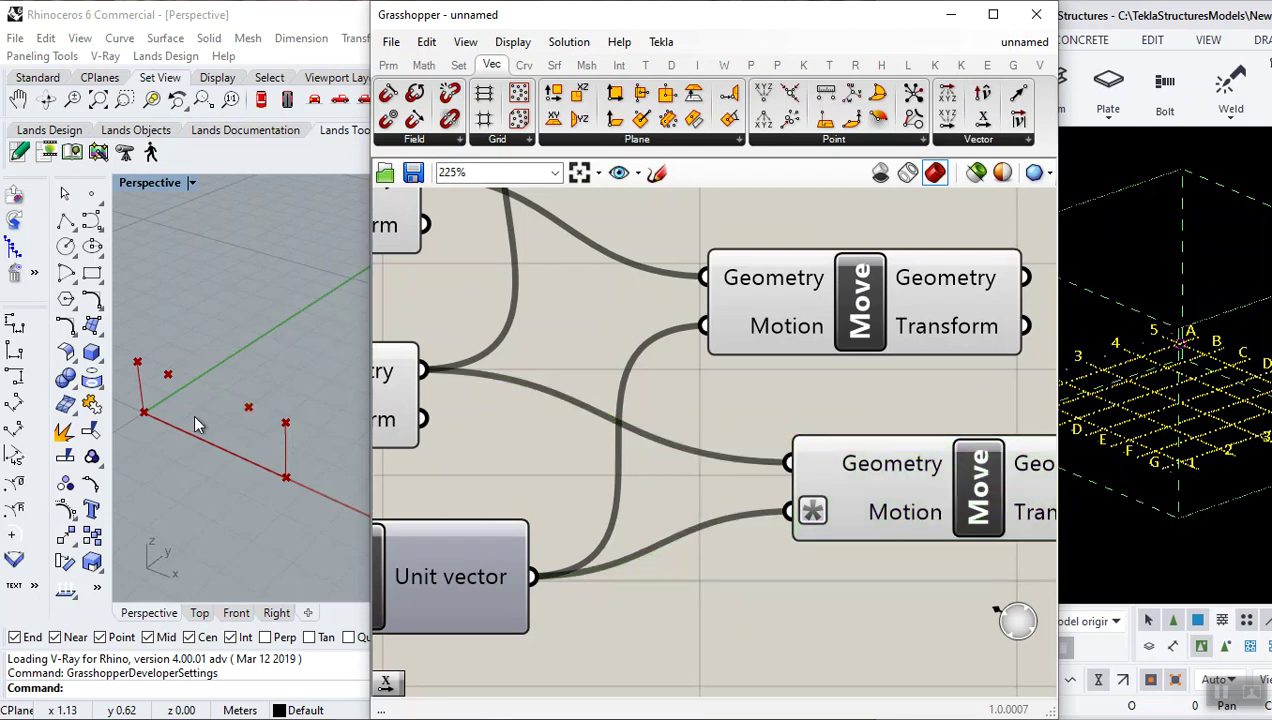
- Shift the three Line components farther out and tidy the fourth and fifth Move components beside the Unit X vector
scroll(775, 500, down, 4)
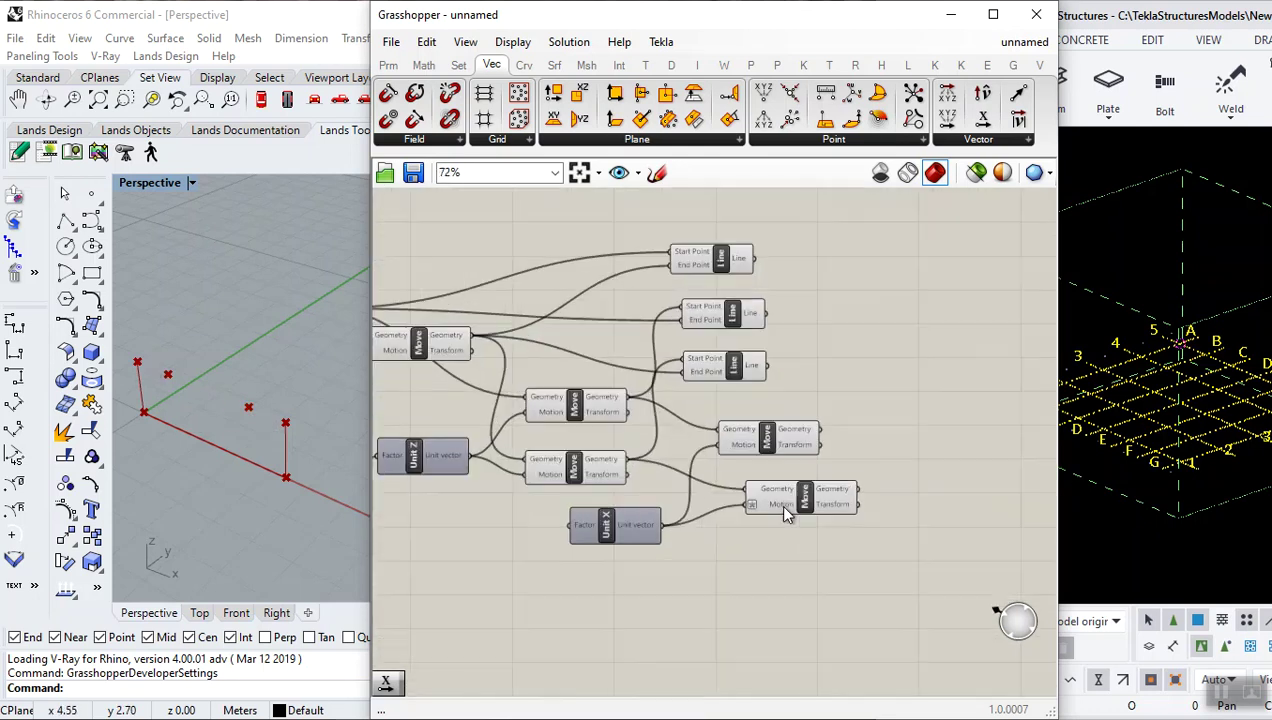
scroll(778, 503, up, 4)
drag(790, 557, 565, 225)
click(745, 550)
scroll(745, 550, down, 3)
scroll(786, 432, up, 2)
drag(640, 268, 859, 258)
drag(822, 550, 748, 640)
drag(737, 503, 731, 540)
- Add a fourth Line component below the others and wire the fourth Move's Geometry output to its Start Point
click(866, 483)
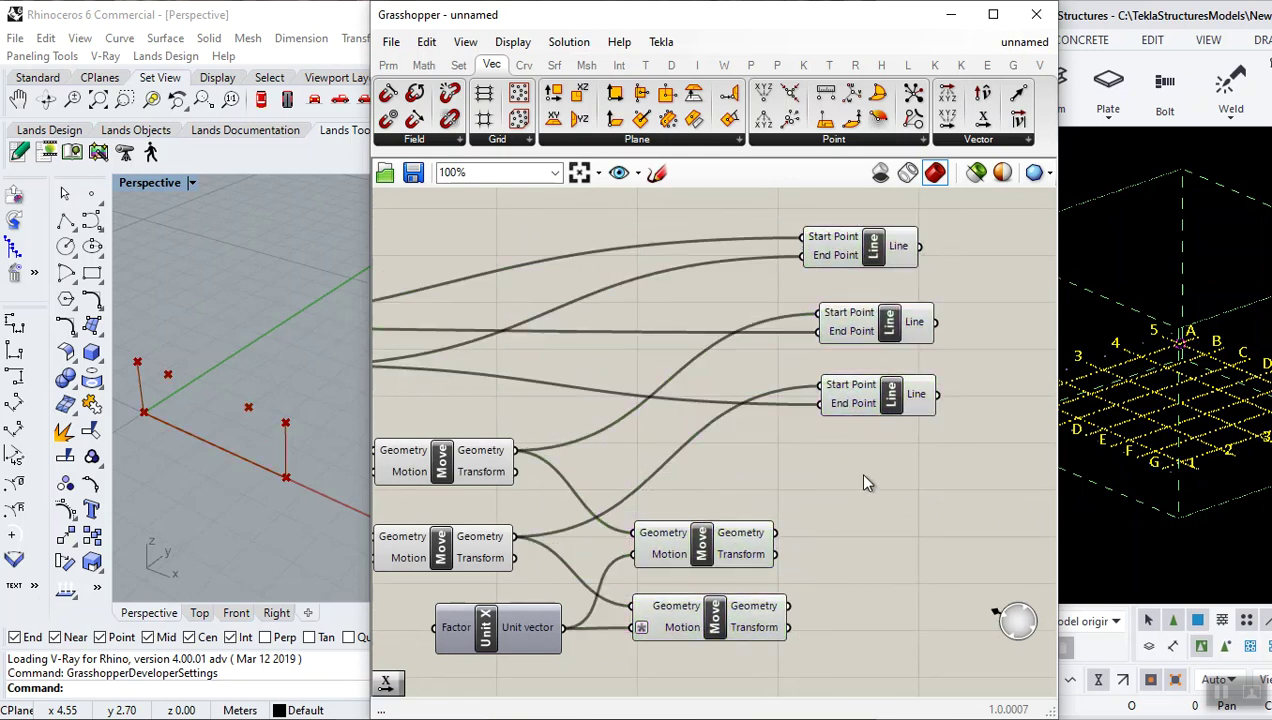
double_click(866, 483)
text(line)
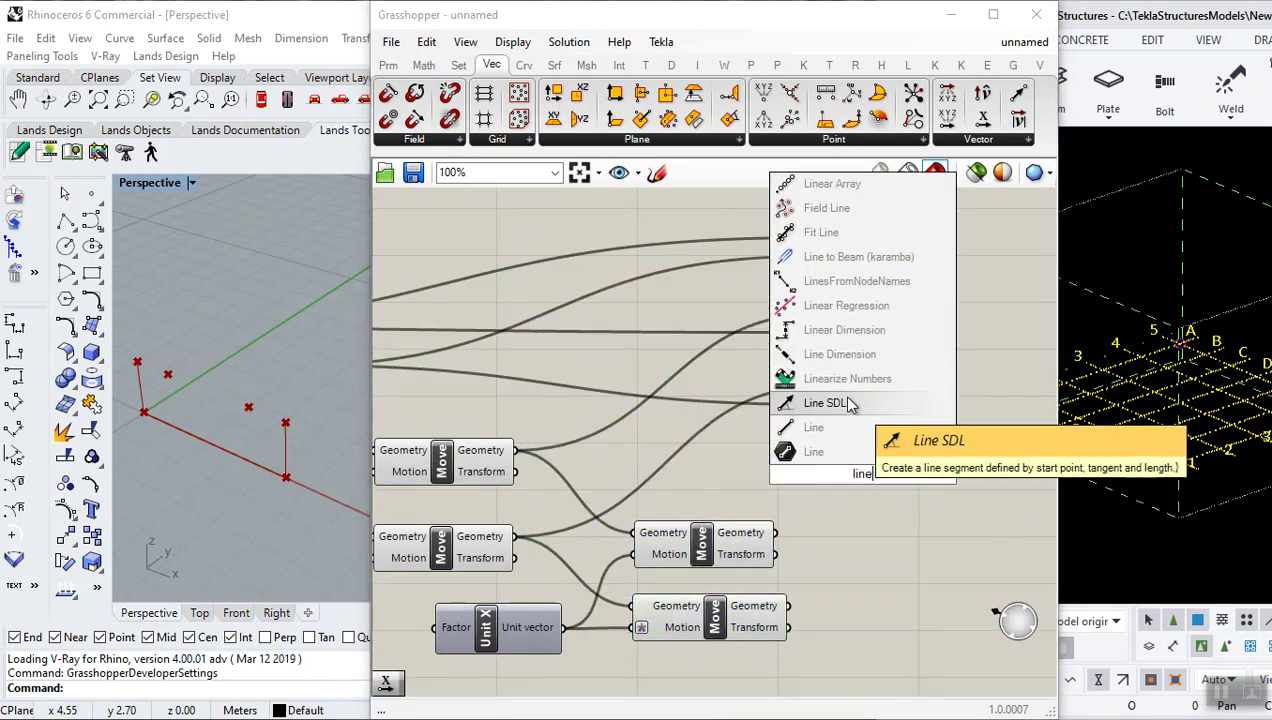
click(813, 427)
mouse_move(833, 485)
mouse_down()
mouse_move(883, 495)
mouse_move(851, 494)
mouse_up()
drag(775, 532, 824, 479)
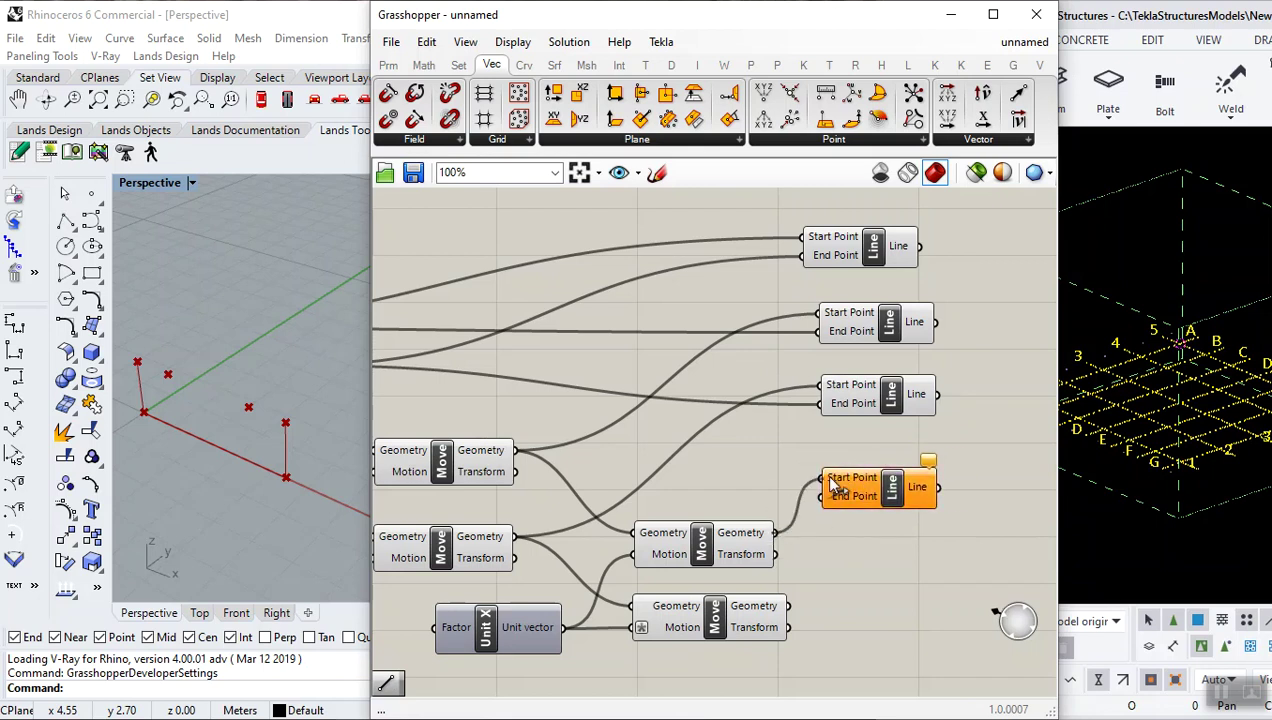
- Wire the second Move's Geometry output to the fourth Line's End Point
click(728, 566)
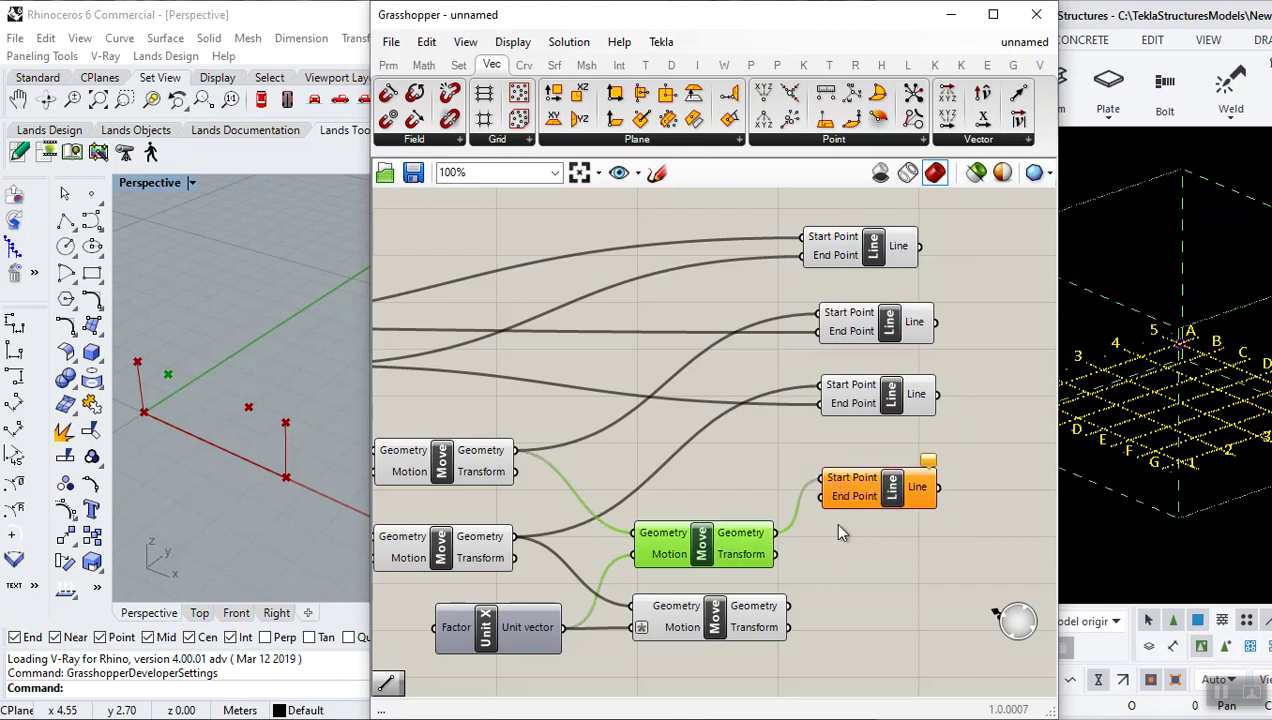
scroll(833, 521, down, 2)
click(660, 487)
drag(686, 472, 906, 493)
click(945, 505)
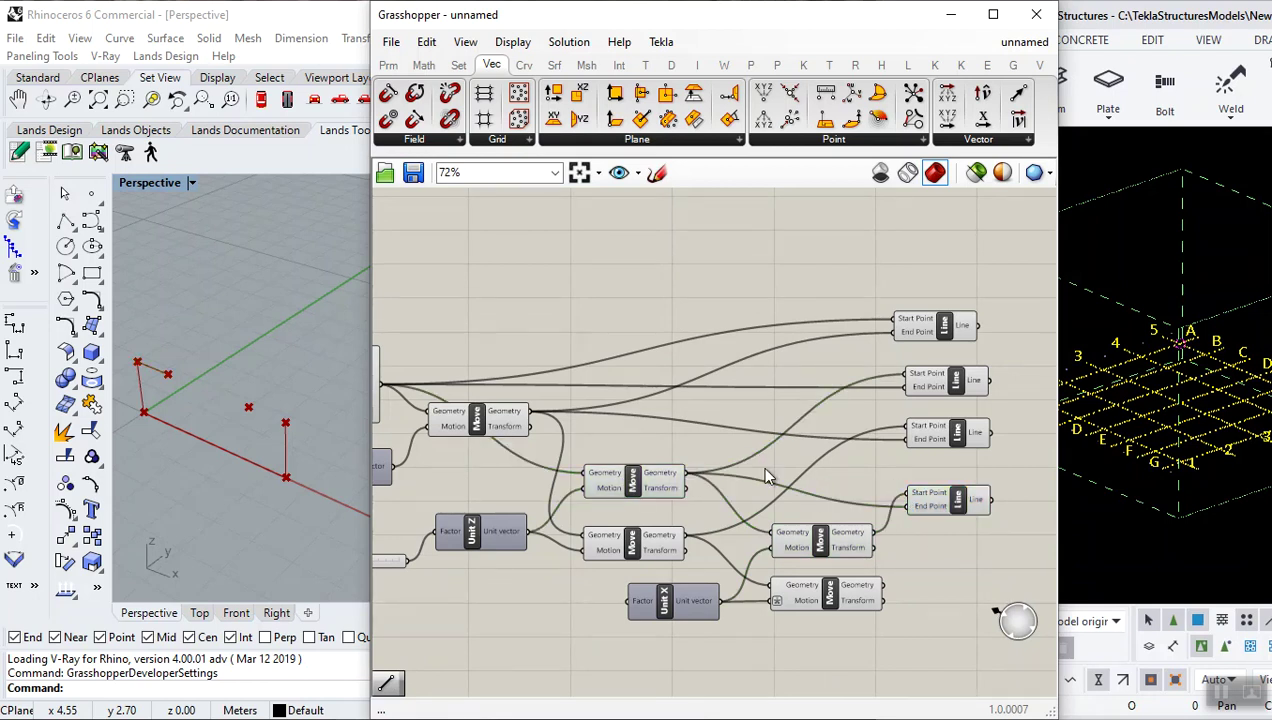
- Duplicate the fourth Line component just below it and connect the fifth Move's Geometry output to the copy's Start Point
scroll(945, 500, up, 4)
alt+drag(938, 484, 955, 596)
click(870, 597)
scroll(870, 597, up, 2)
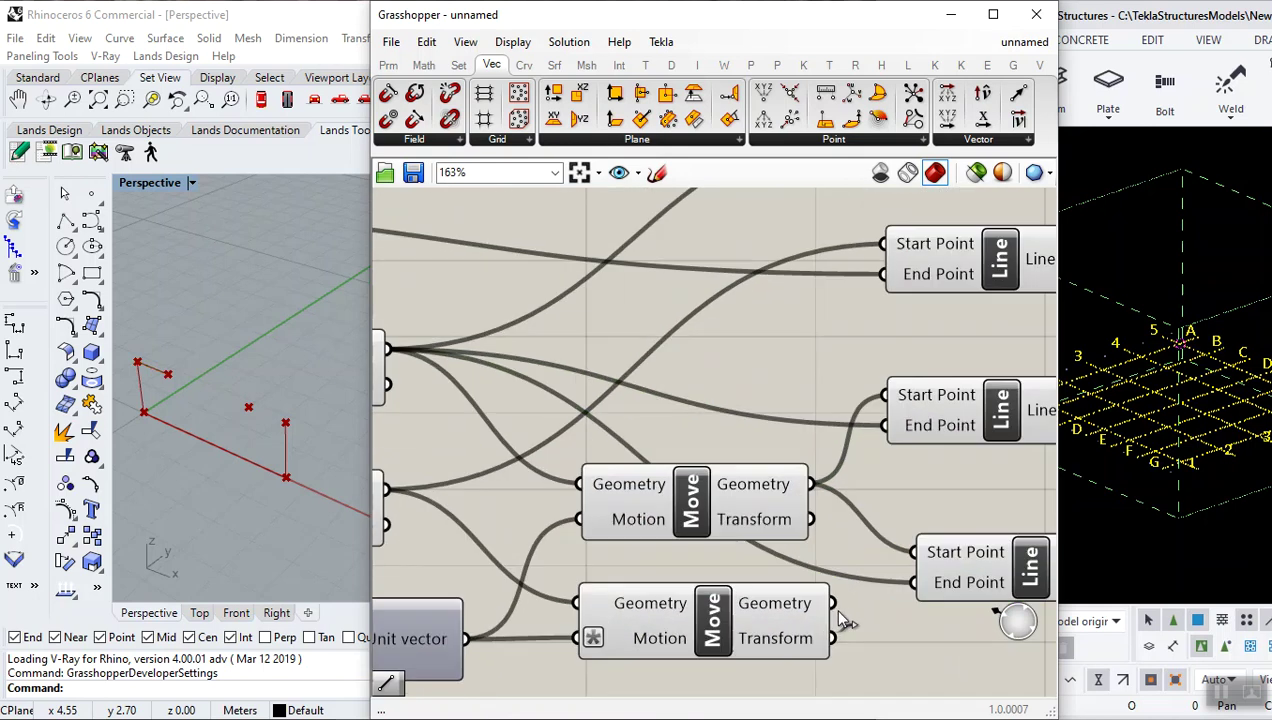
drag(833, 604, 916, 553)
- Replace the fifth Line's End Point input with the third Move's Geometry output
scroll(883, 512, down, 4)
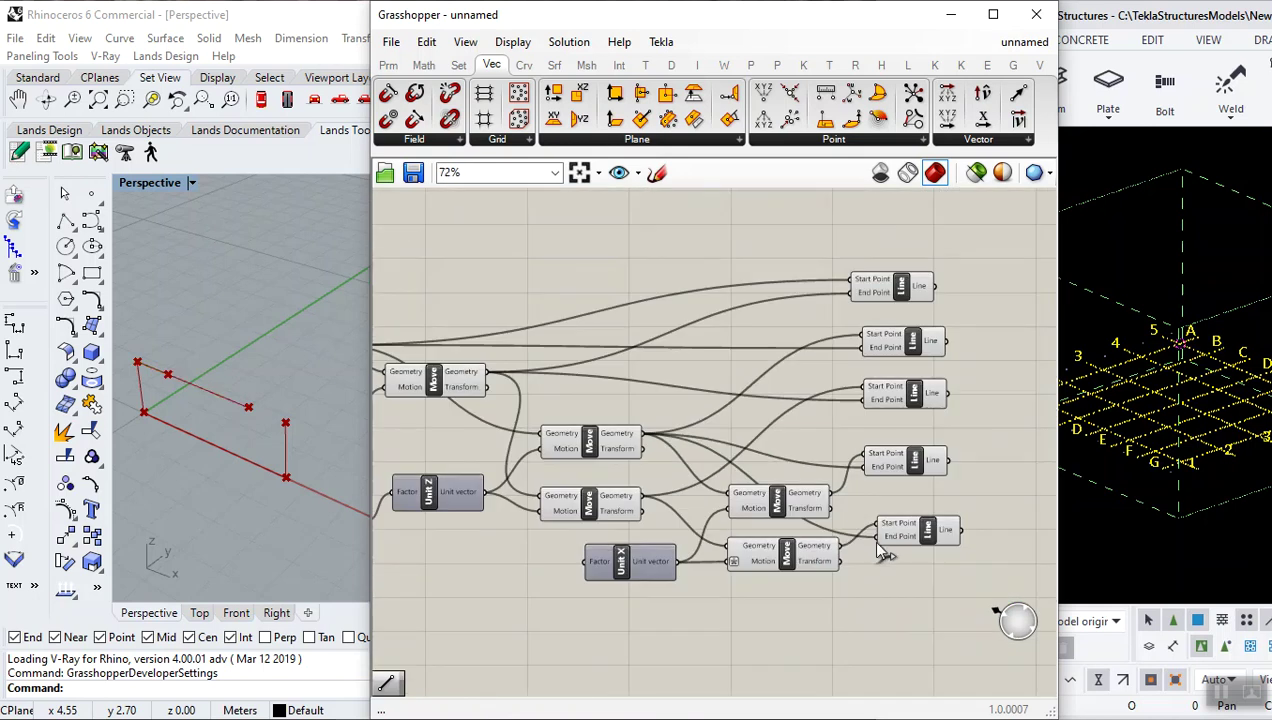
scroll(903, 522, up, 3)
click(910, 518)
click(757, 564)
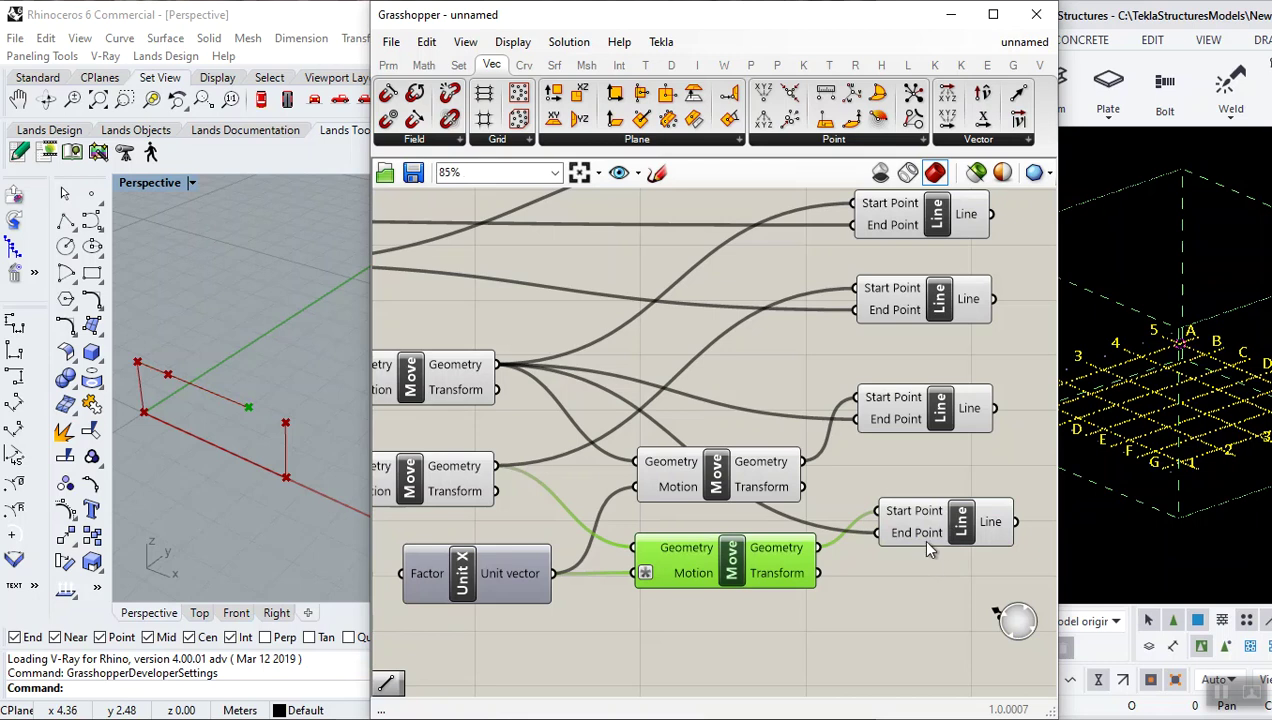
scroll(928, 548, down, 2)
click(544, 500)
drag(622, 503, 896, 539)
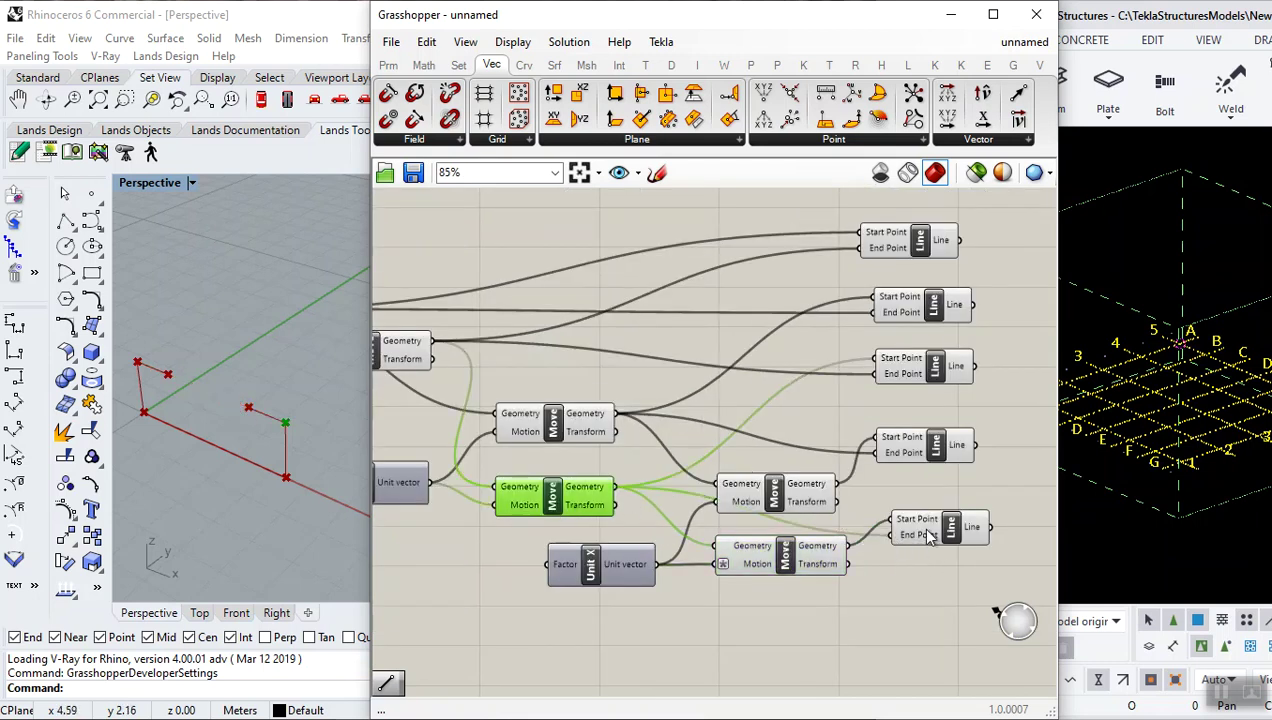
click(928, 537)
- Highlight all five Line components together to check the frame outline in the Rhino viewport
click(874, 474)
scroll(866, 490, down, 2)
drag(922, 578, 847, 227)
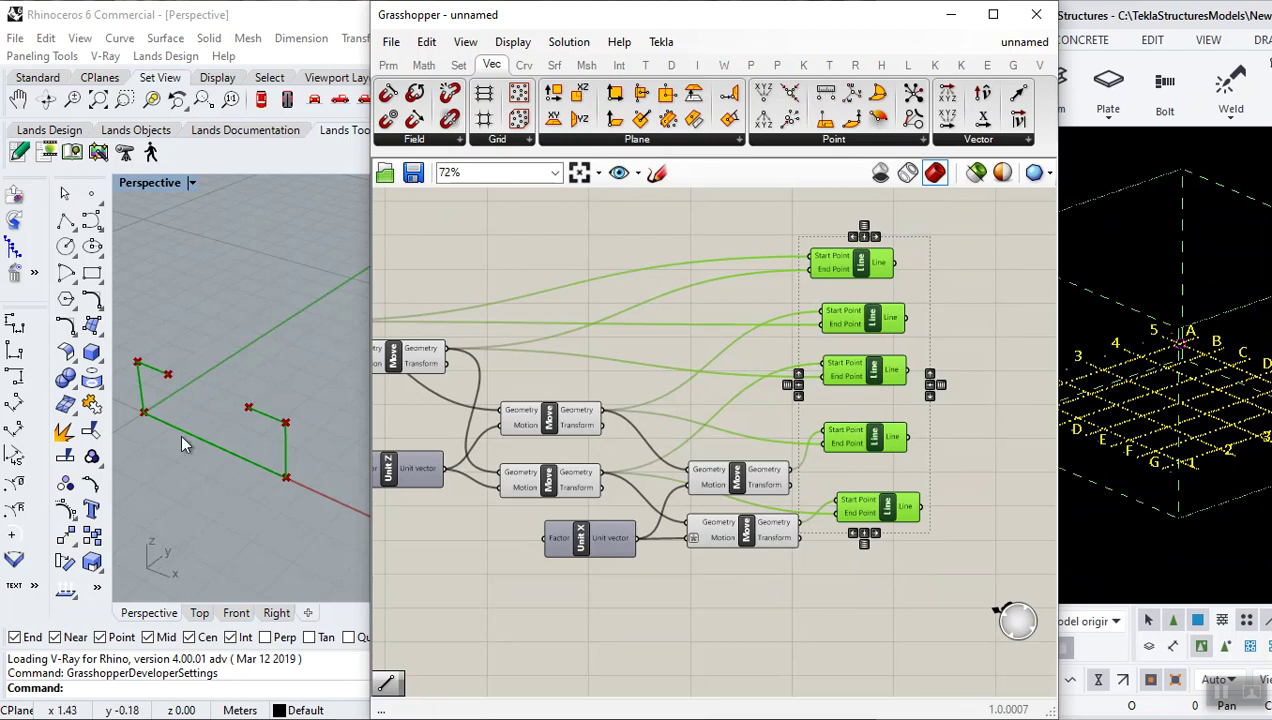
scroll(730, 411, down, 3)
scroll(730, 411, up, 2)
click(730, 411)
- Add a Join Curves component and position it beside the stack of Line components
scroll(750, 420, up, 3)
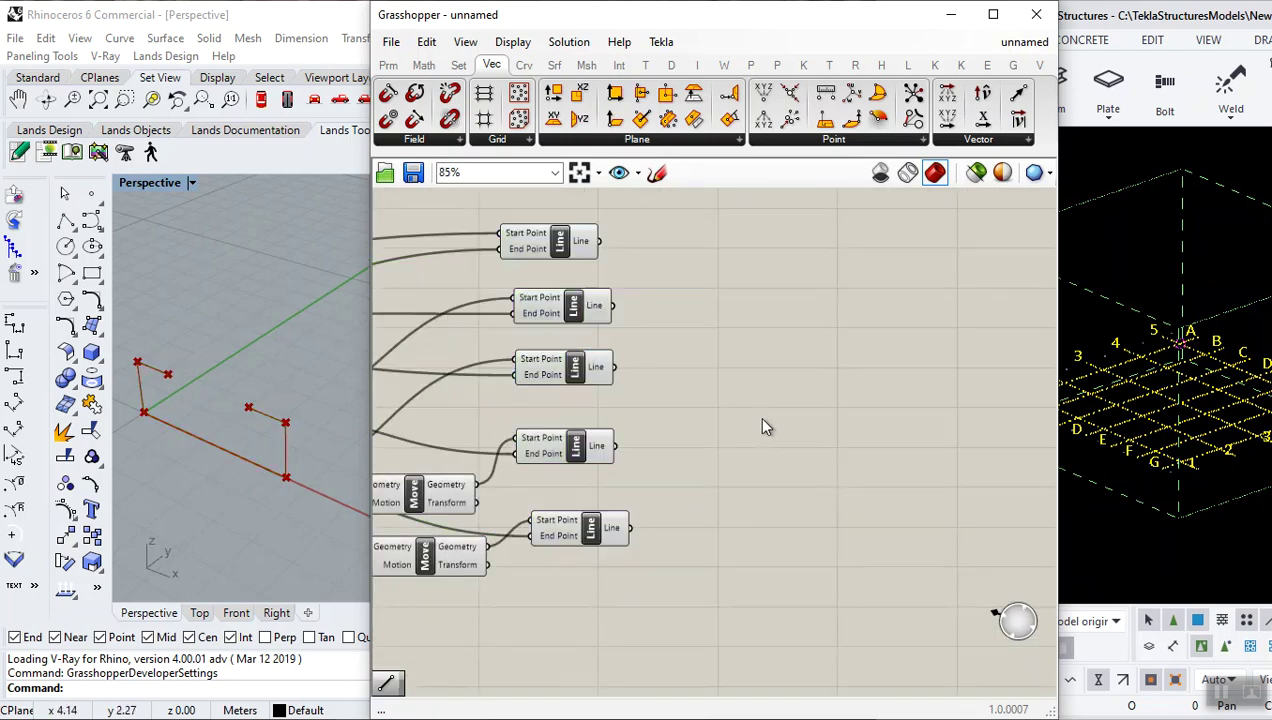
click(526, 66)
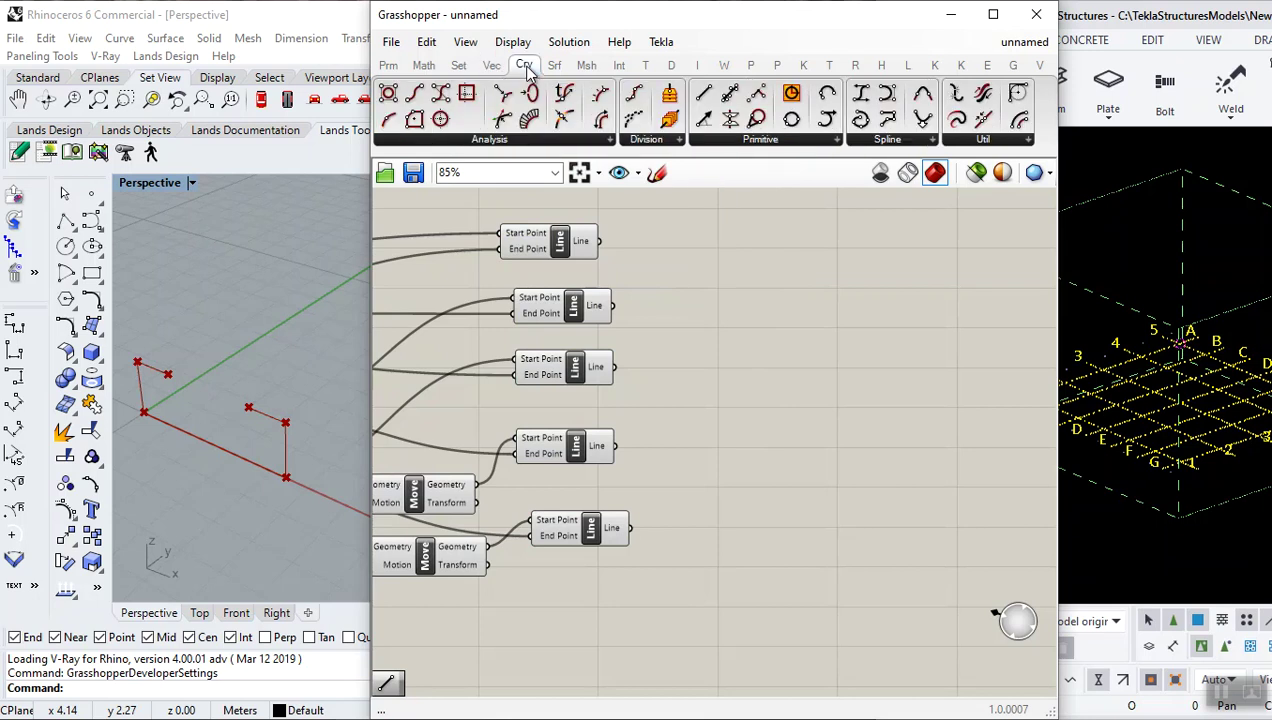
click(1010, 141)
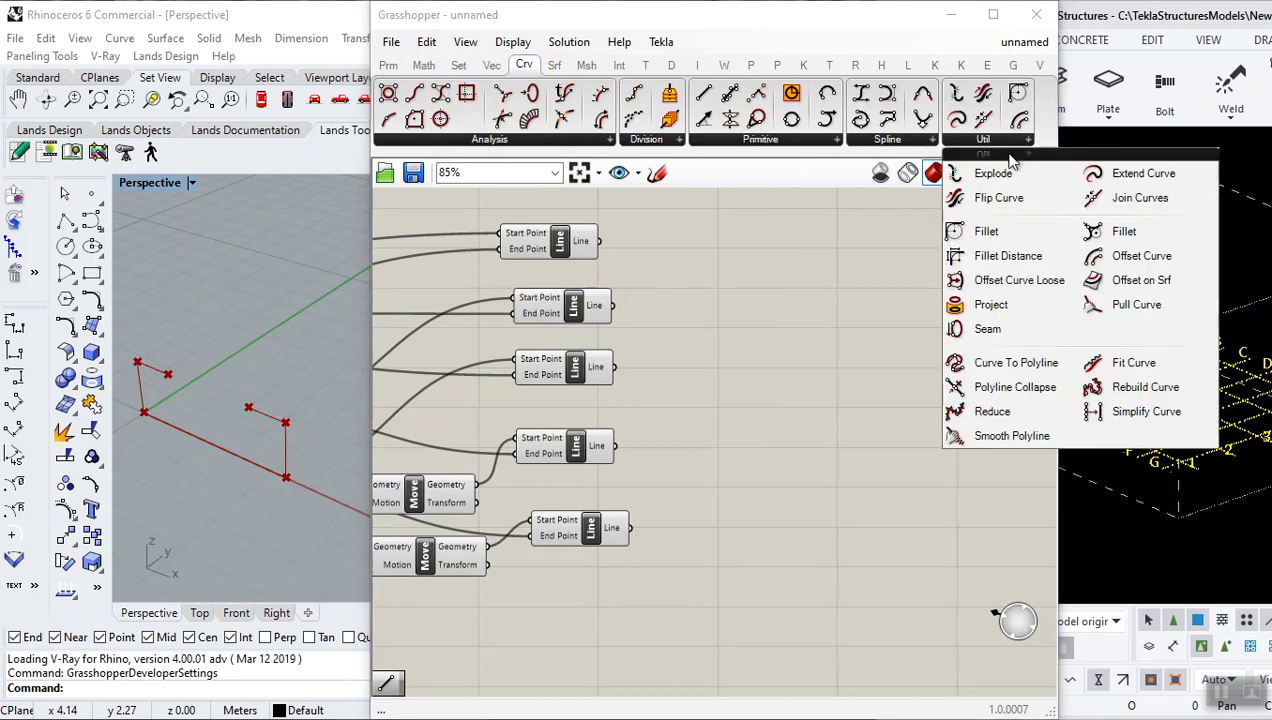
click(1140, 198)
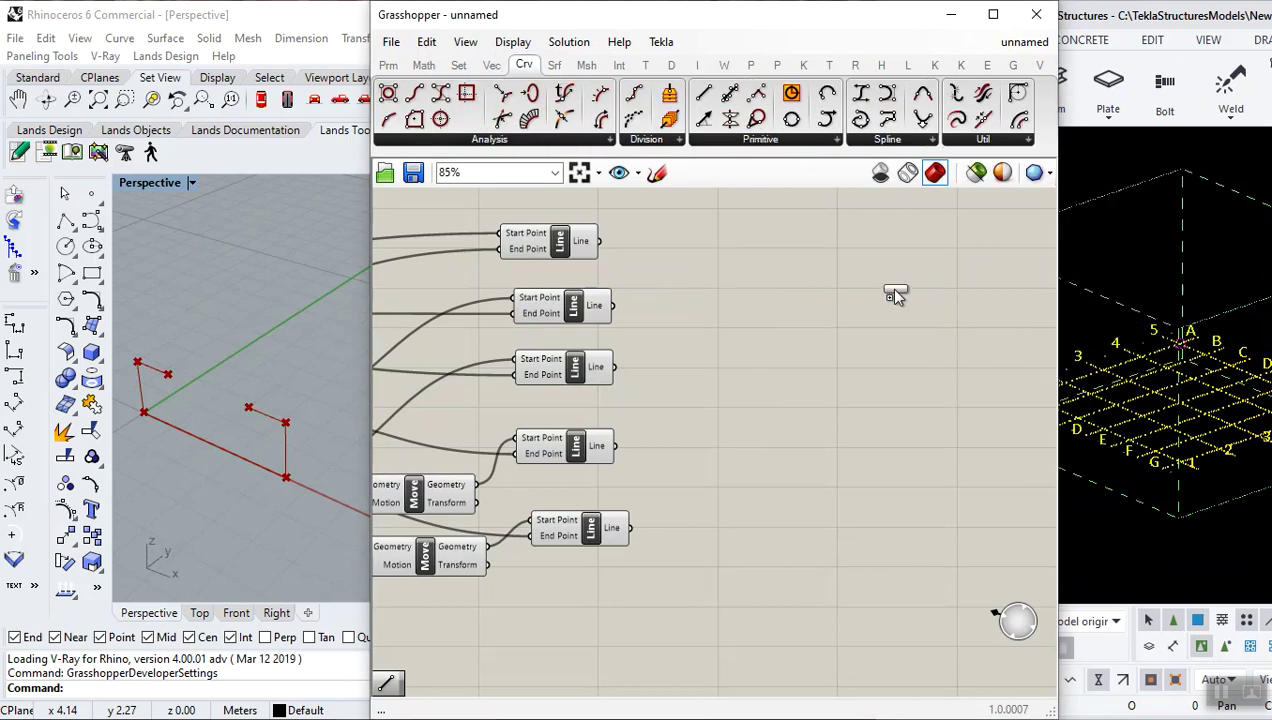
click(750, 312)
scroll(686, 296, up, 3)
drag(791, 354, 736, 319)
click(739, 400)
scroll(739, 400, down, 3)
scroll(615, 354, up, 3)
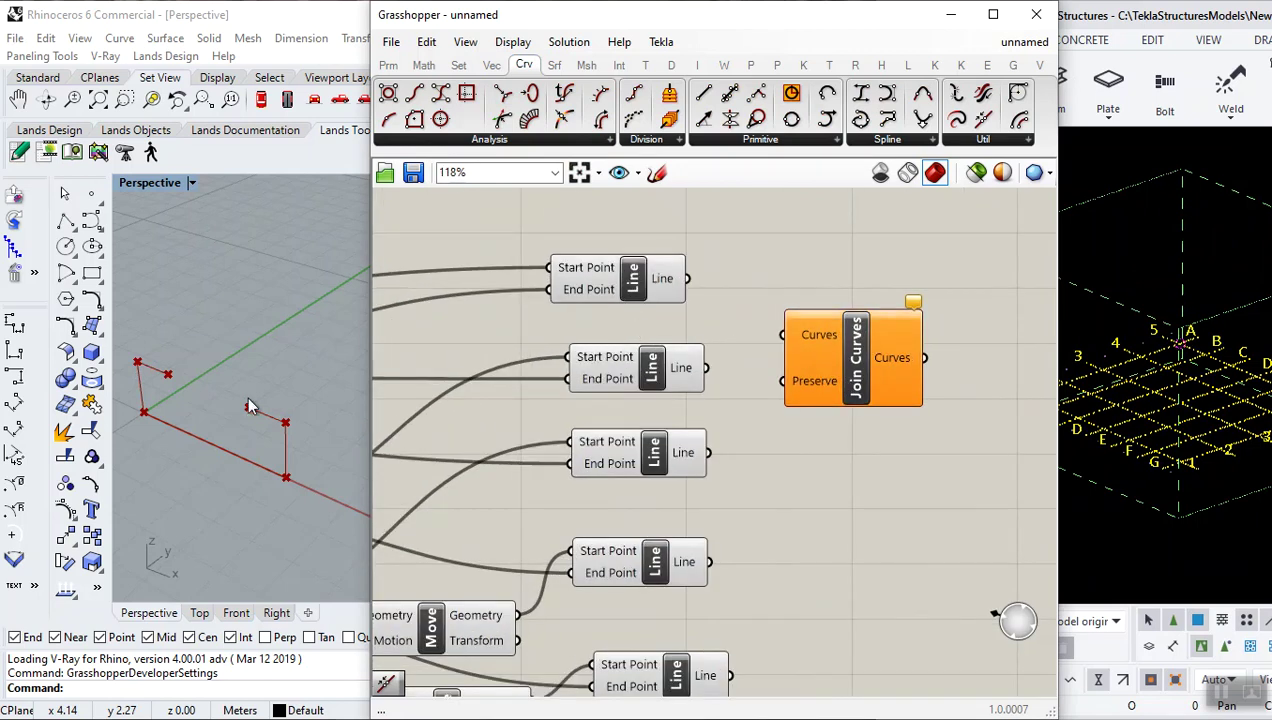
- Wire all five Line outputs into the Curves input of Join Curves and center the component beside them
drag(686, 279, 783, 335)
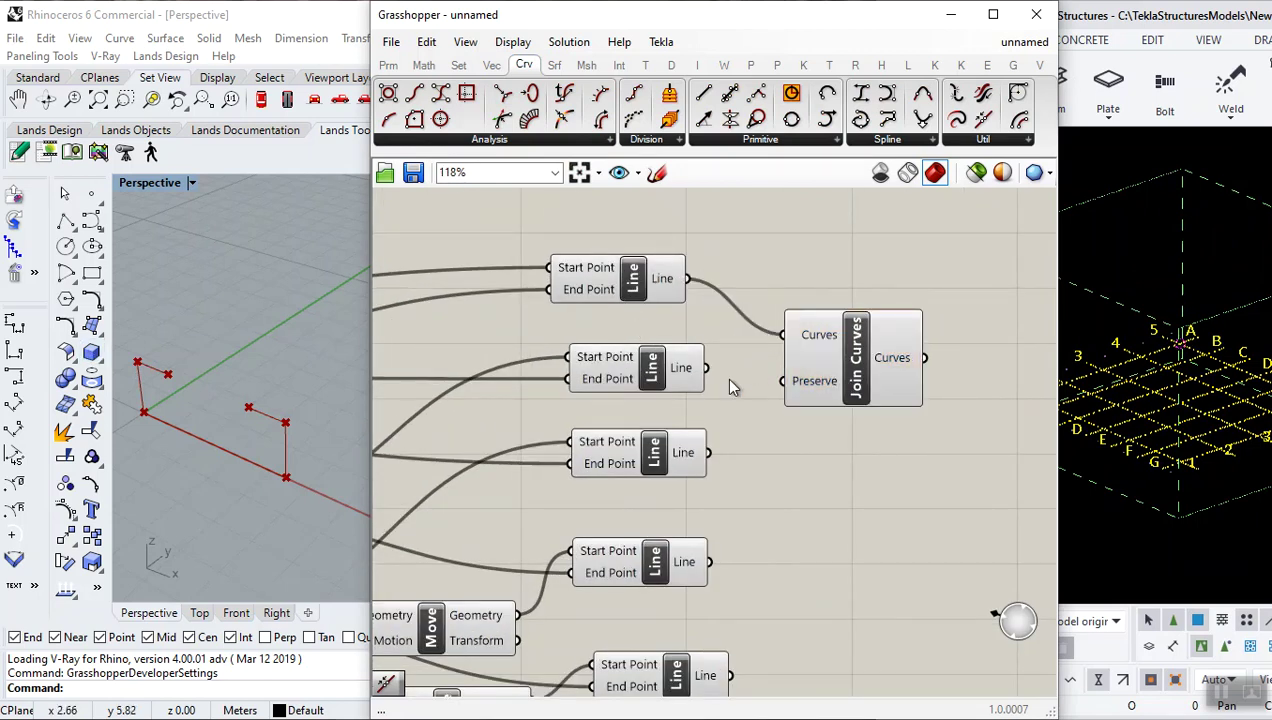
shift+drag(706, 368, 778, 340)
scroll(744, 352, down, 2)
scroll(744, 372, up, 2)
shift+drag(720, 437, 783, 322)
scroll(785, 330, down, 2)
shift+drag(721, 495, 783, 302)
shift+drag(739, 591, 784, 303)
scroll(807, 426, down, 5)
drag(838, 355, 807, 430)
scroll(866, 450, up, 5)
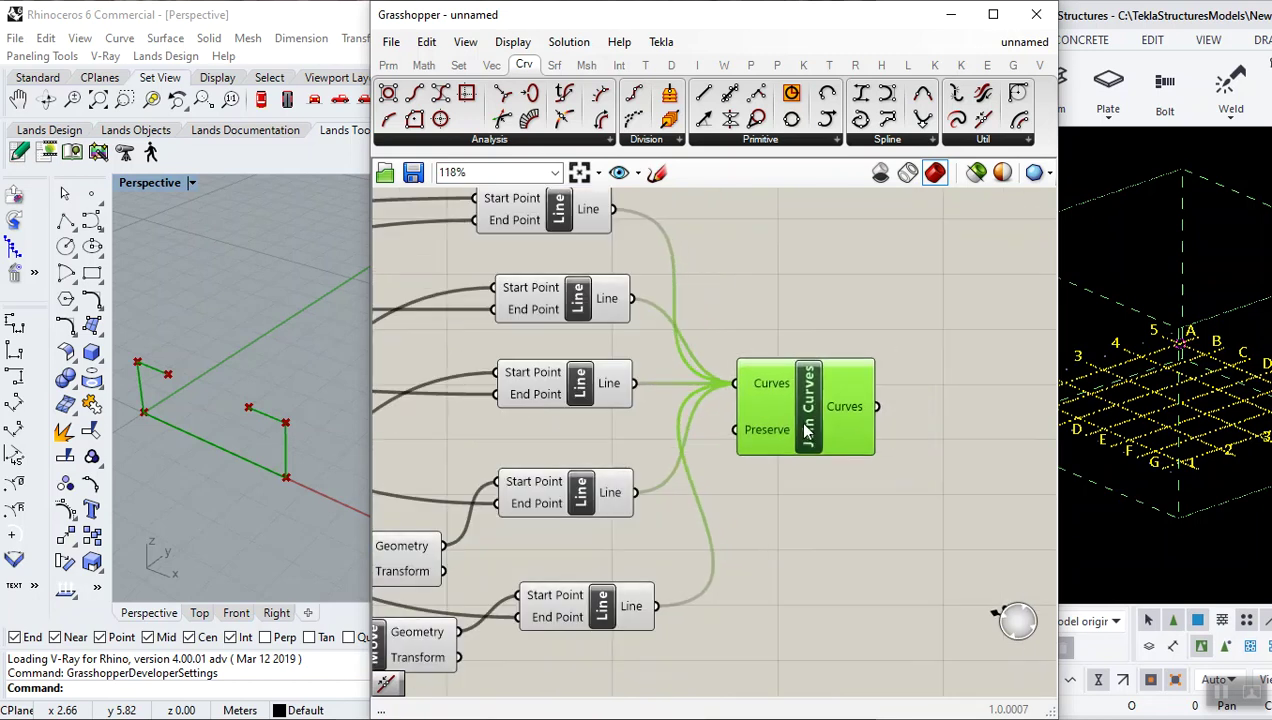
- Add a Fillet component with Curve and Radius inputs and place it beyond Join Curves
click(836, 488)
click(980, 145)
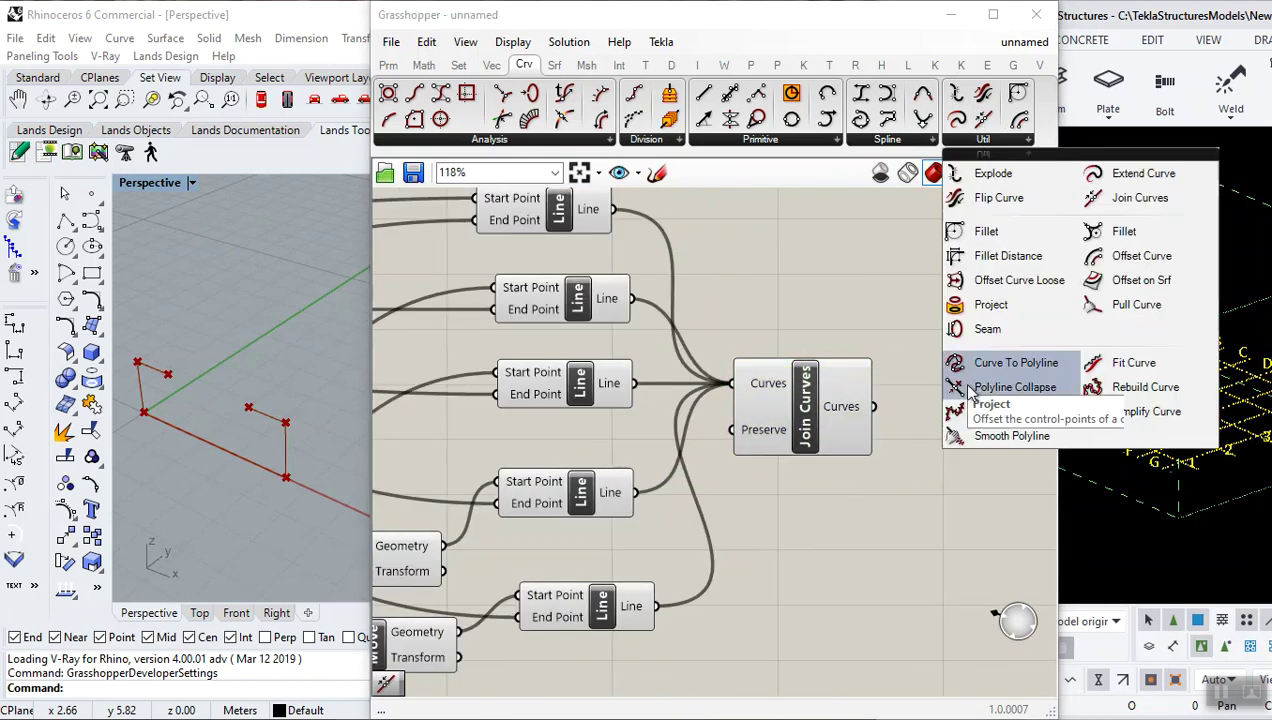
click(1004, 233)
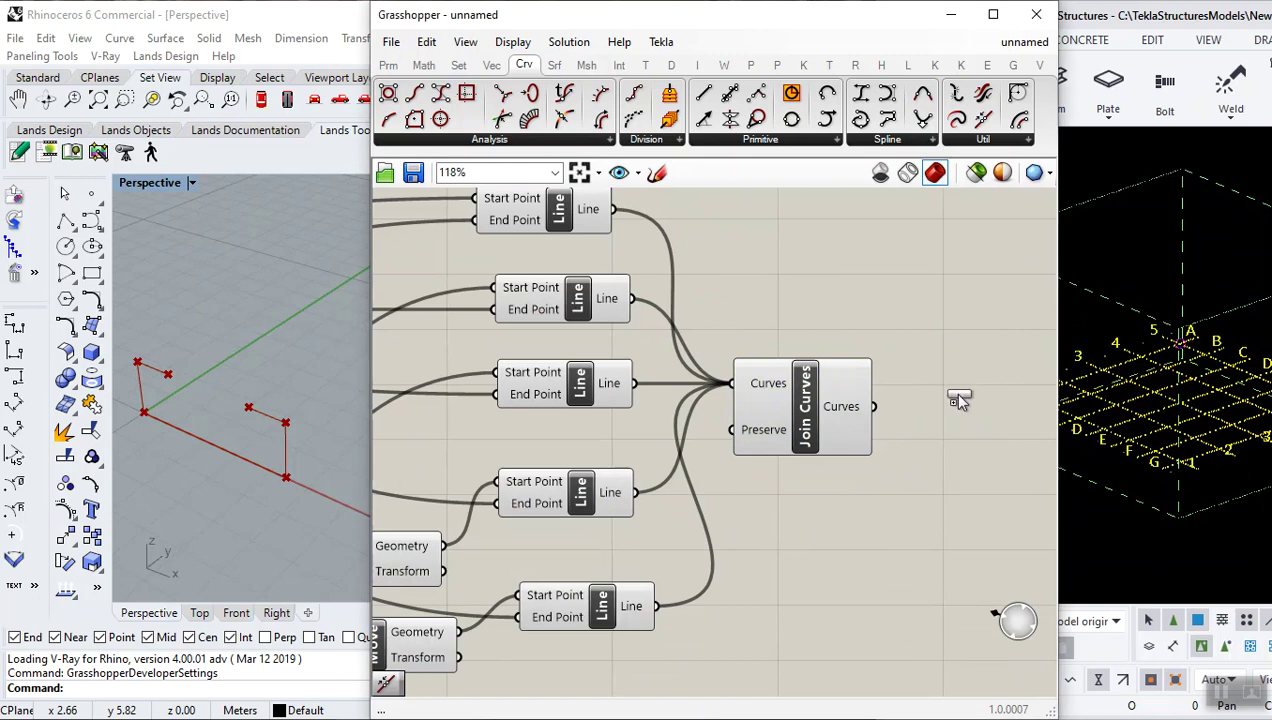
click(1000, 390)
scroll(900, 390, up, 3)
scroll(860, 340, down, 5)
scroll(857, 340, up, 3)
click(791, 409)
drag(791, 409, 874, 375)
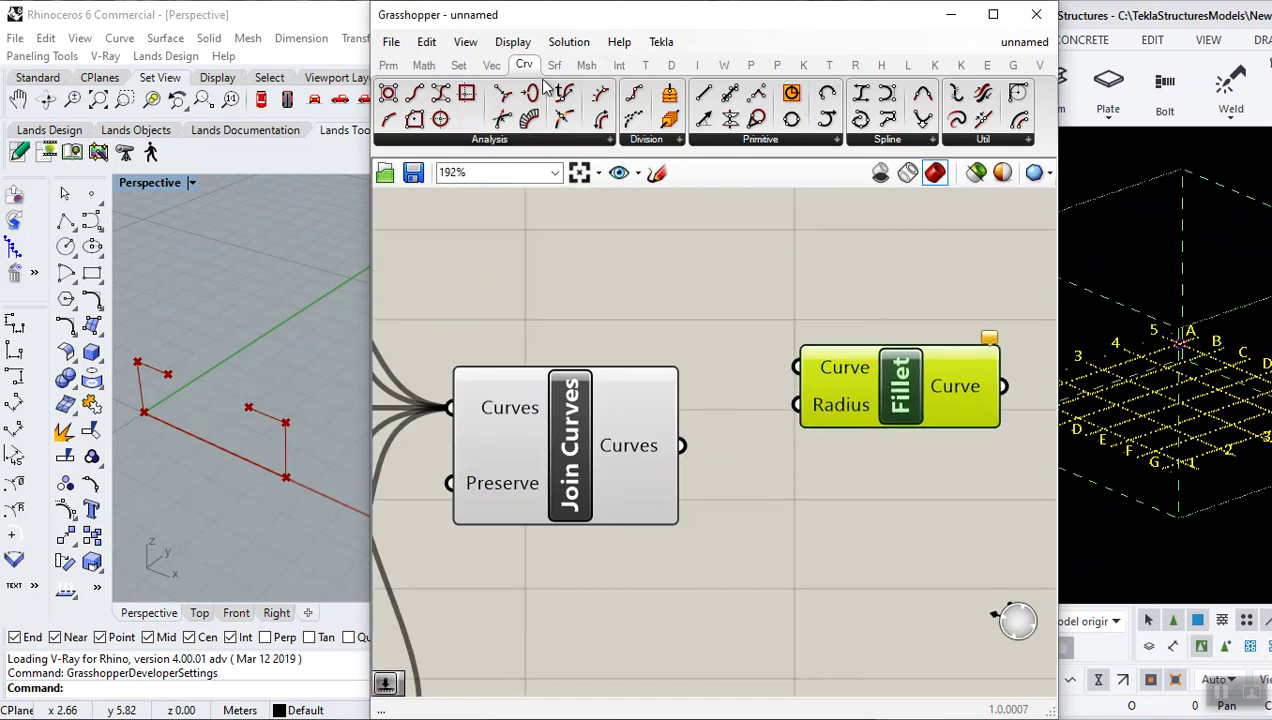
- Examine the Unit X vector, its two Move components and the last two Lines against the frame's upper segments in the viewport
click(982, 143)
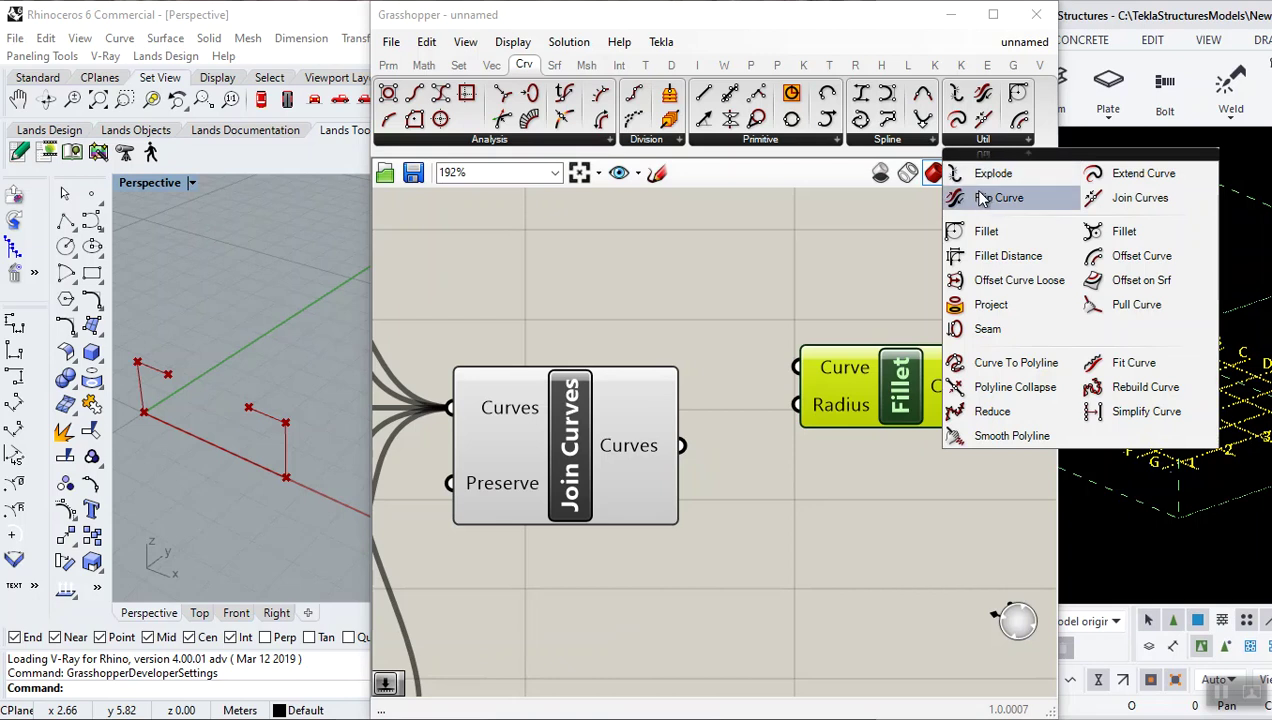
click(745, 340)
scroll(739, 360, down, 4)
right_drag(345, 380, 197, 312)
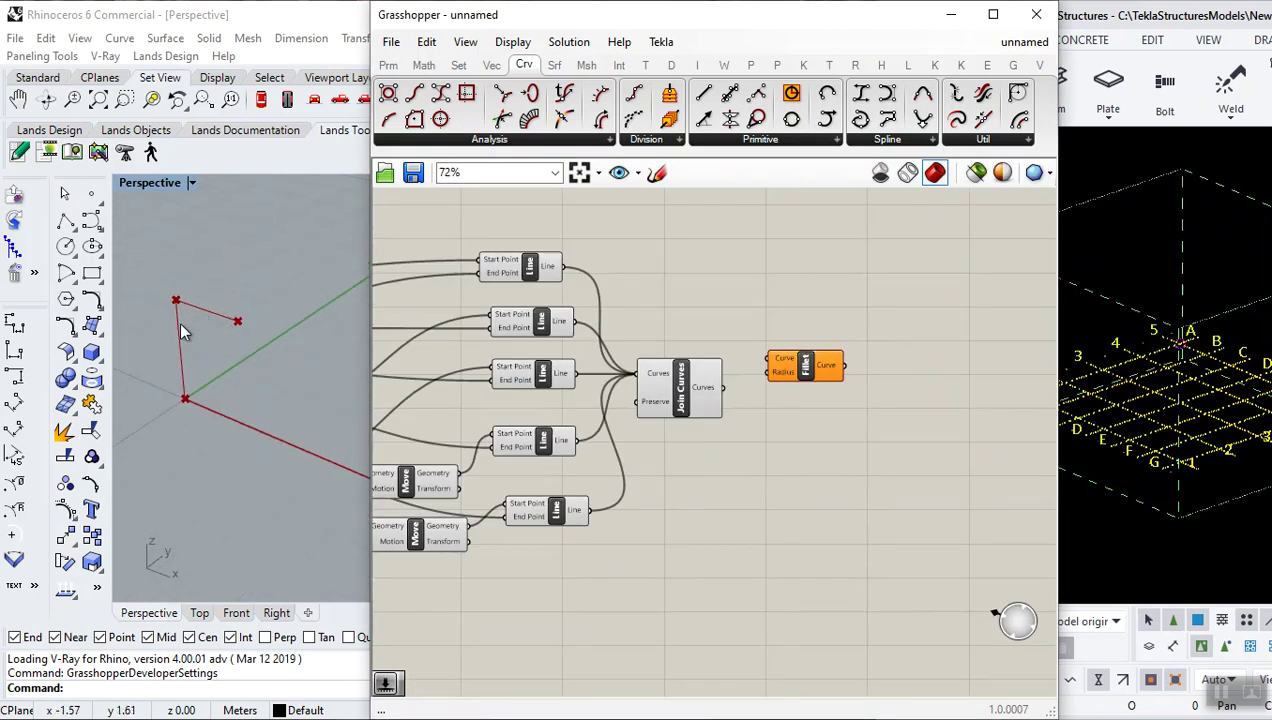
right_drag(206, 415, 251, 376)
scroll(869, 358, down, 3)
scroll(643, 477, up, 2)
scroll(643, 477, up, 3)
click(645, 425)
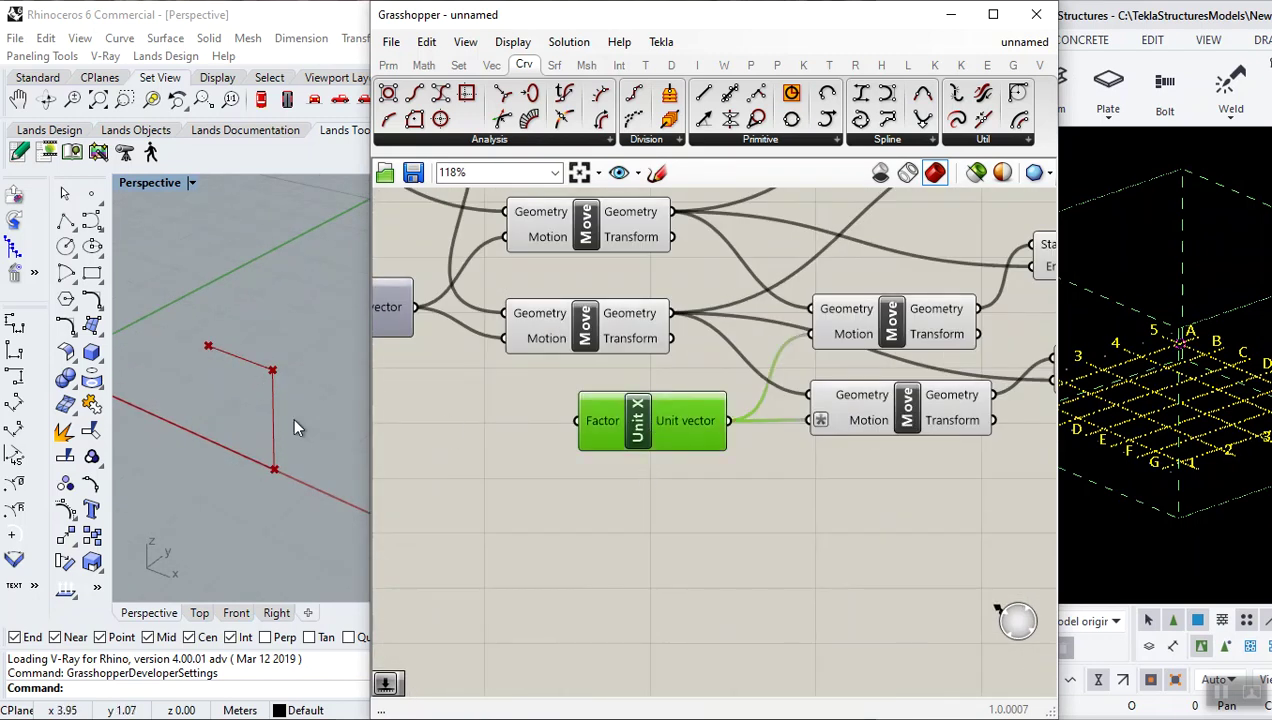
click(843, 408)
click(845, 330)
scroll(830, 420, down, 4)
drag(903, 478, 885, 396)
scroll(338, 377, down, 2)
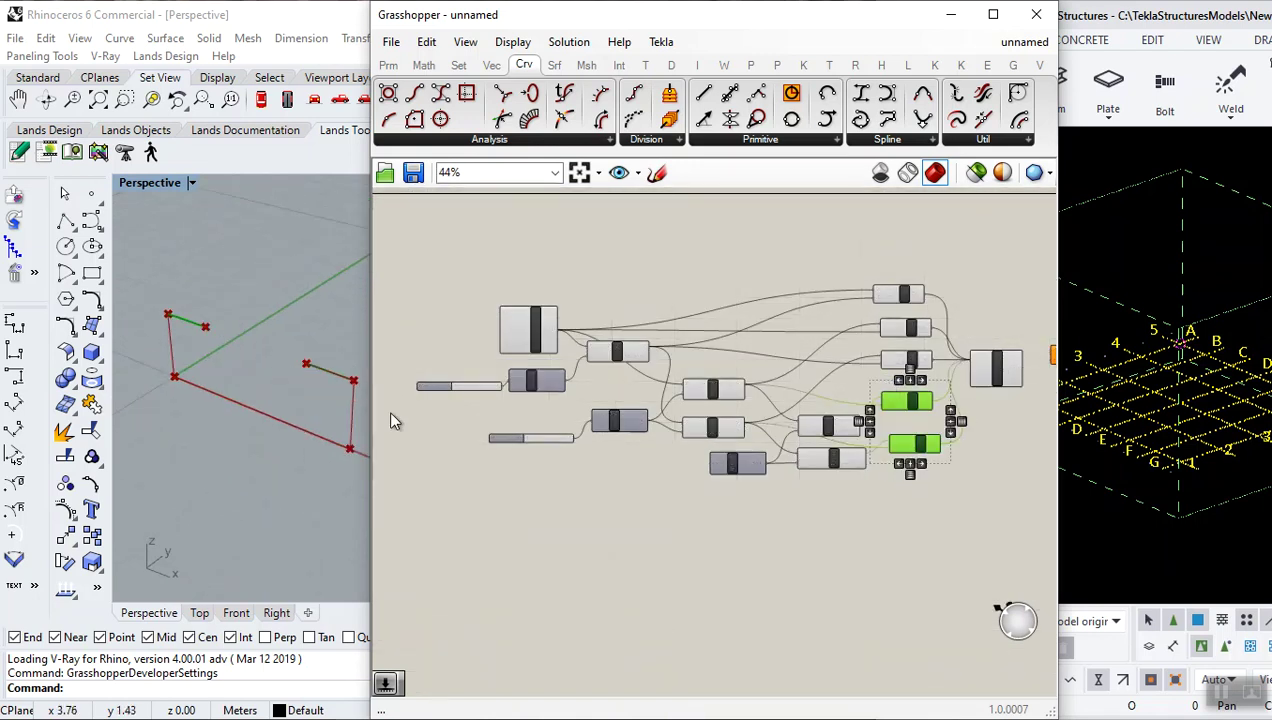
- Add a Number Slider starting at 1.0 and wire it into the Factor input of the second Unit X vector
scroll(698, 475, up, 4)
double_click(611, 511)
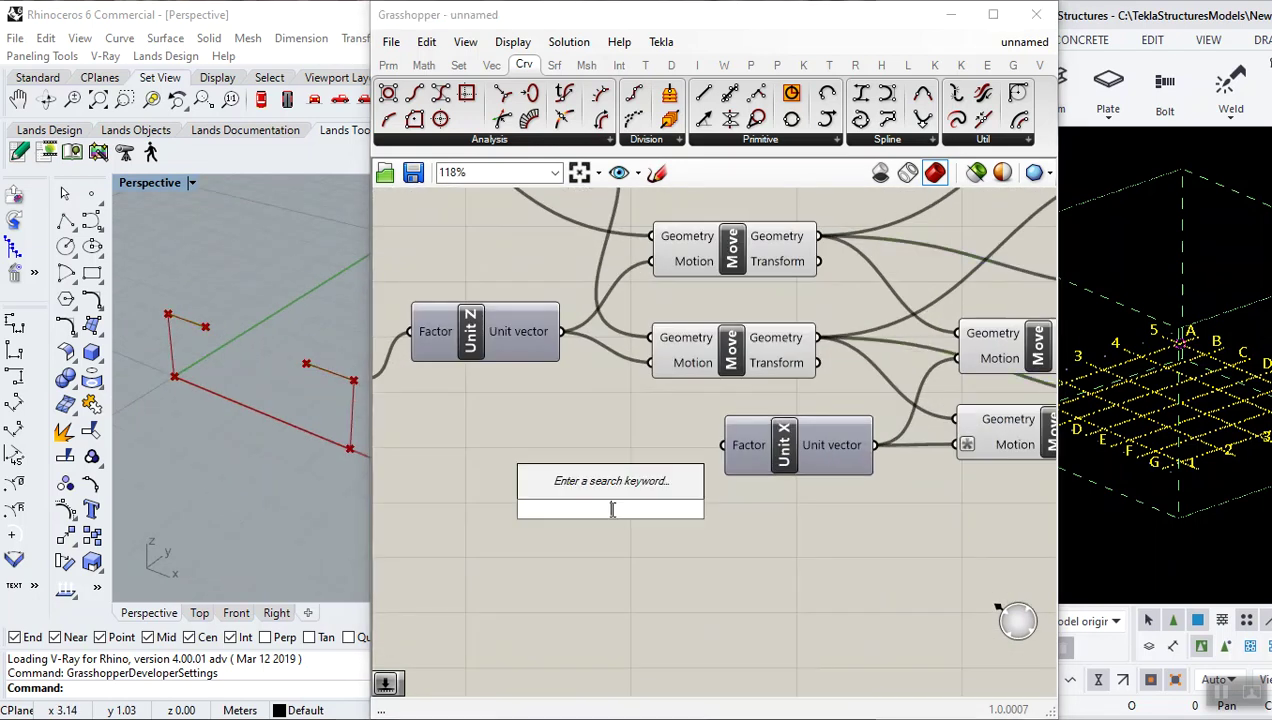
text(1.)
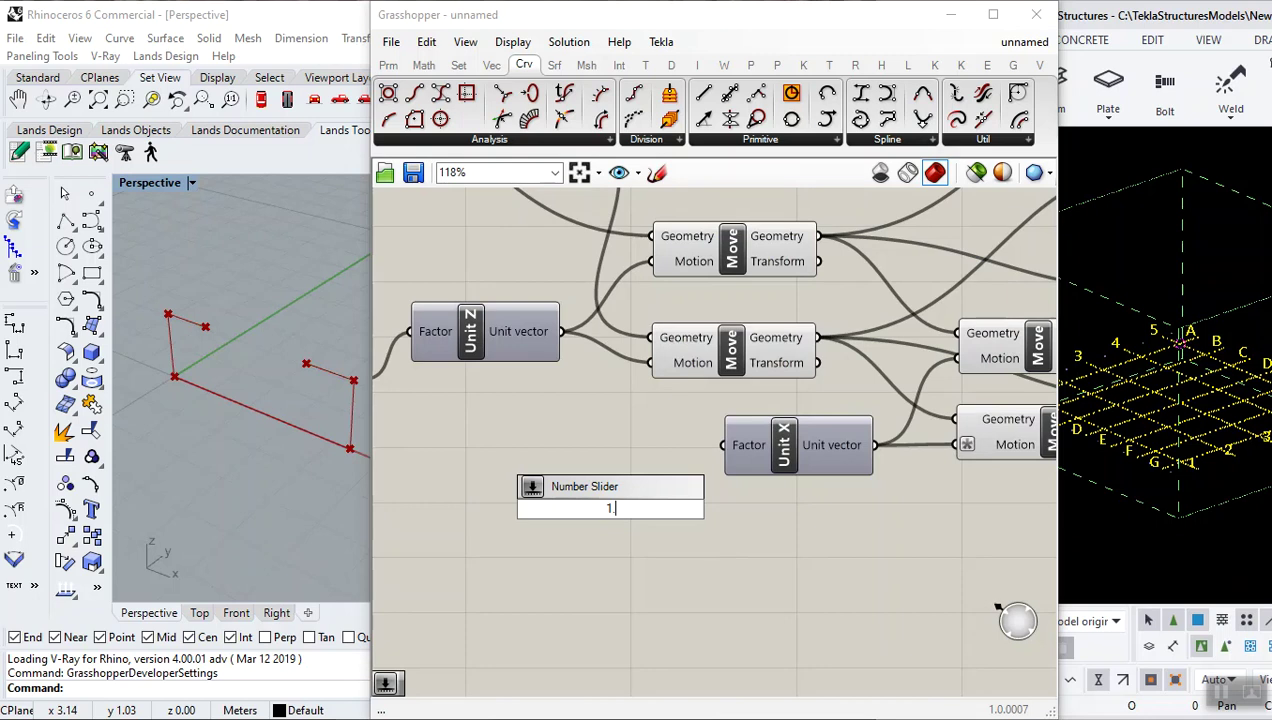
text(0<11.7)
key(Return)
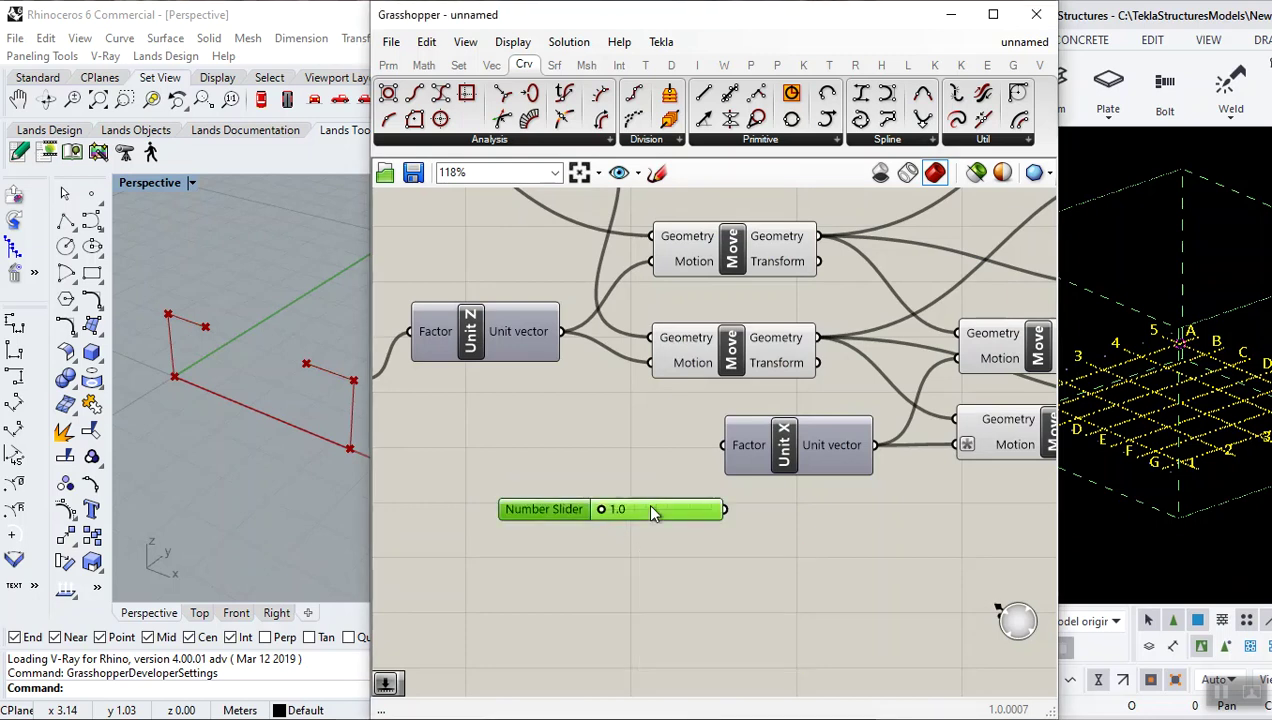
drag(560, 509, 419, 473)
drag(585, 474, 718, 447)
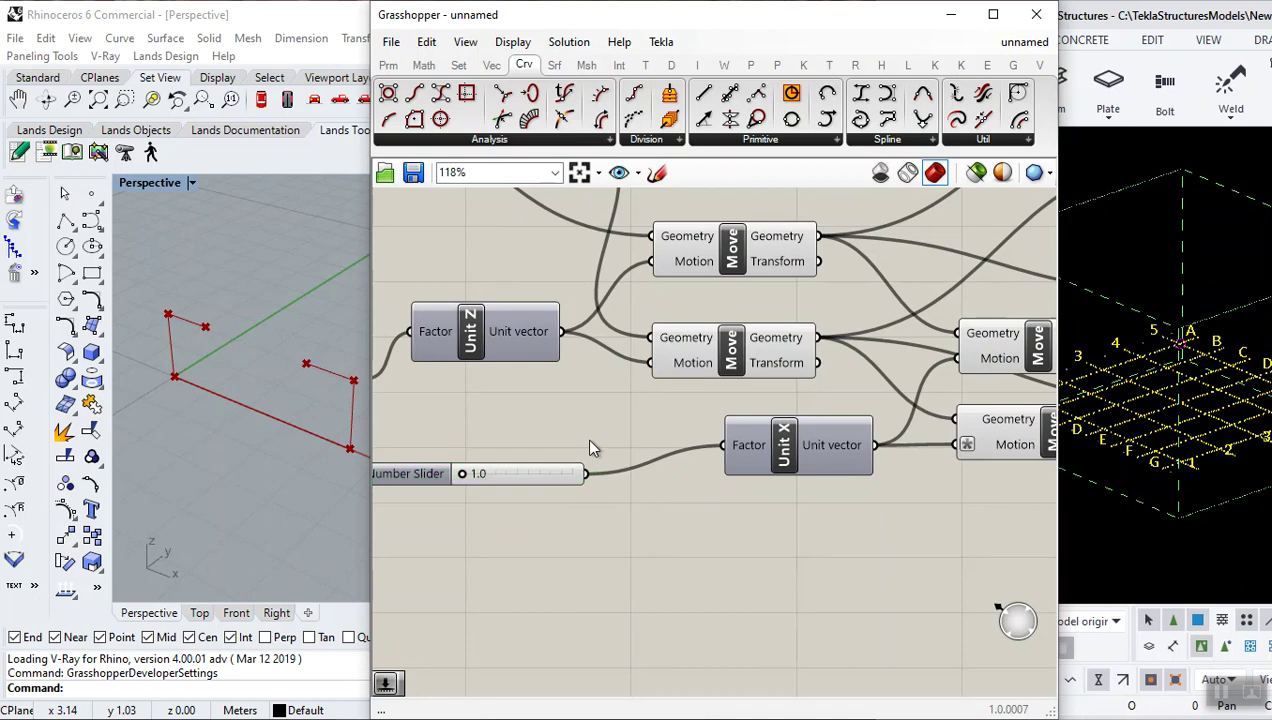
- Move the Fillet component closer to Join Curves and wire the joined Curves output into its Curve input
scroll(591, 449, down, 3)
scroll(568, 474, up, 2)
click(591, 440)
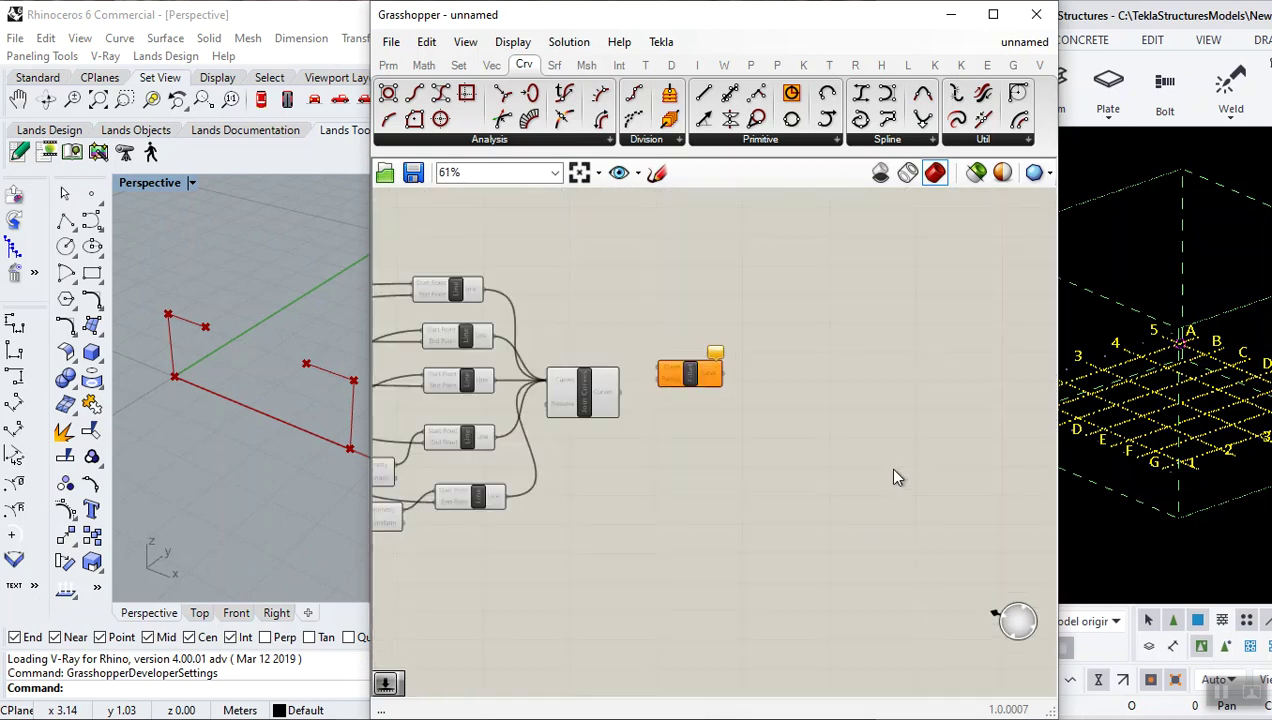
scroll(703, 357, up, 2)
drag(708, 365, 722, 417)
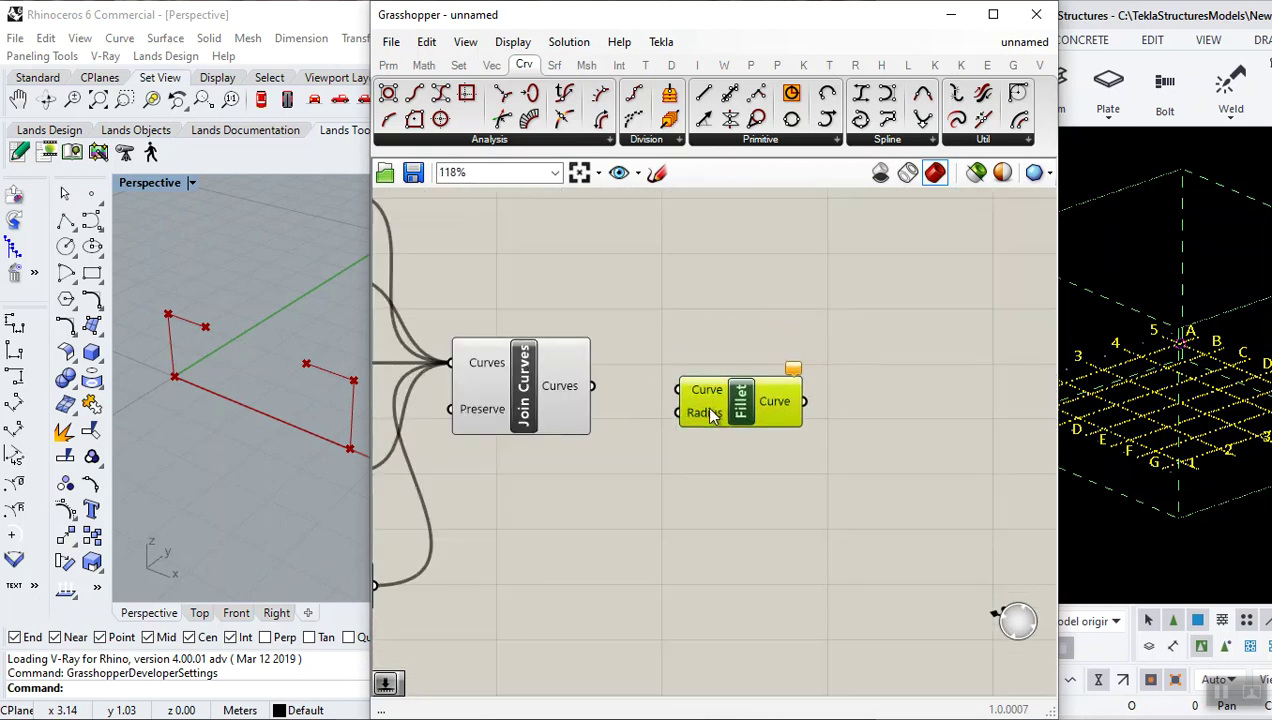
click(540, 394)
click(708, 408)
click(666, 417)
scroll(680, 420, down, 3)
scroll(681, 423, up, 1)
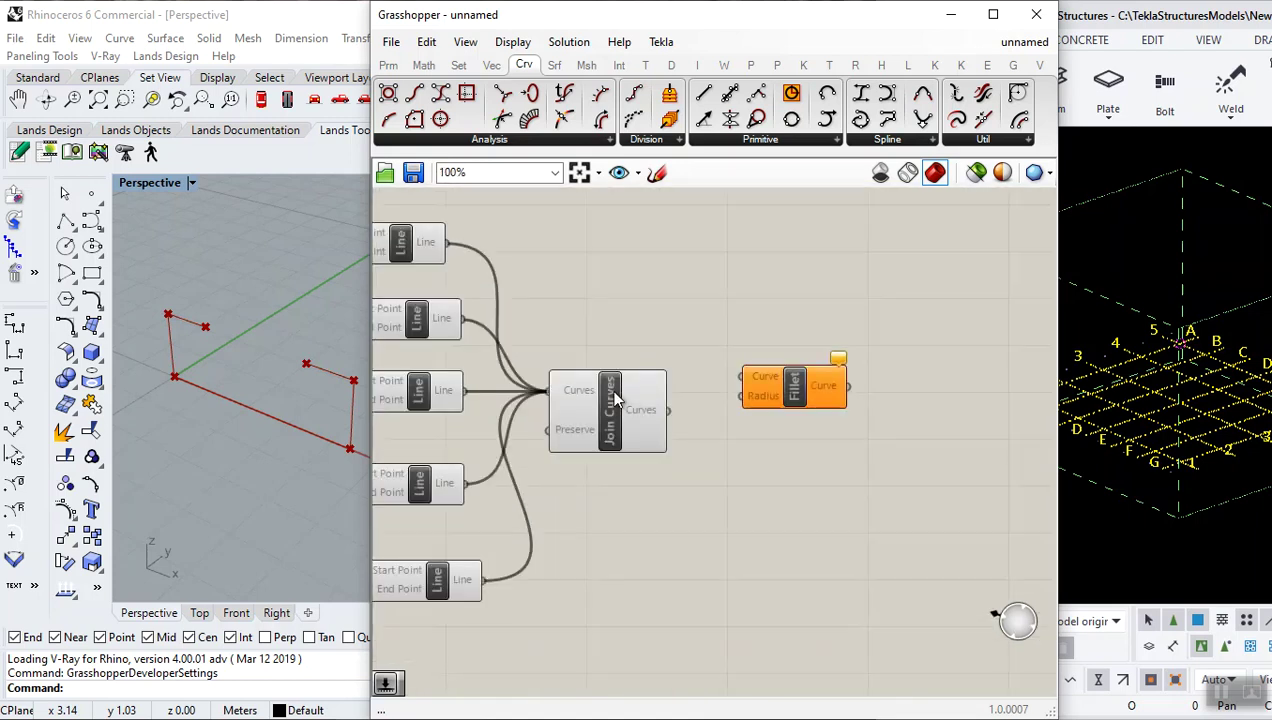
scroll(664, 419, up, 2)
drag(641, 414, 760, 360)
- Add a Number Slider with the range 0.001<0.5 below Join Curves
double_click(704, 487)
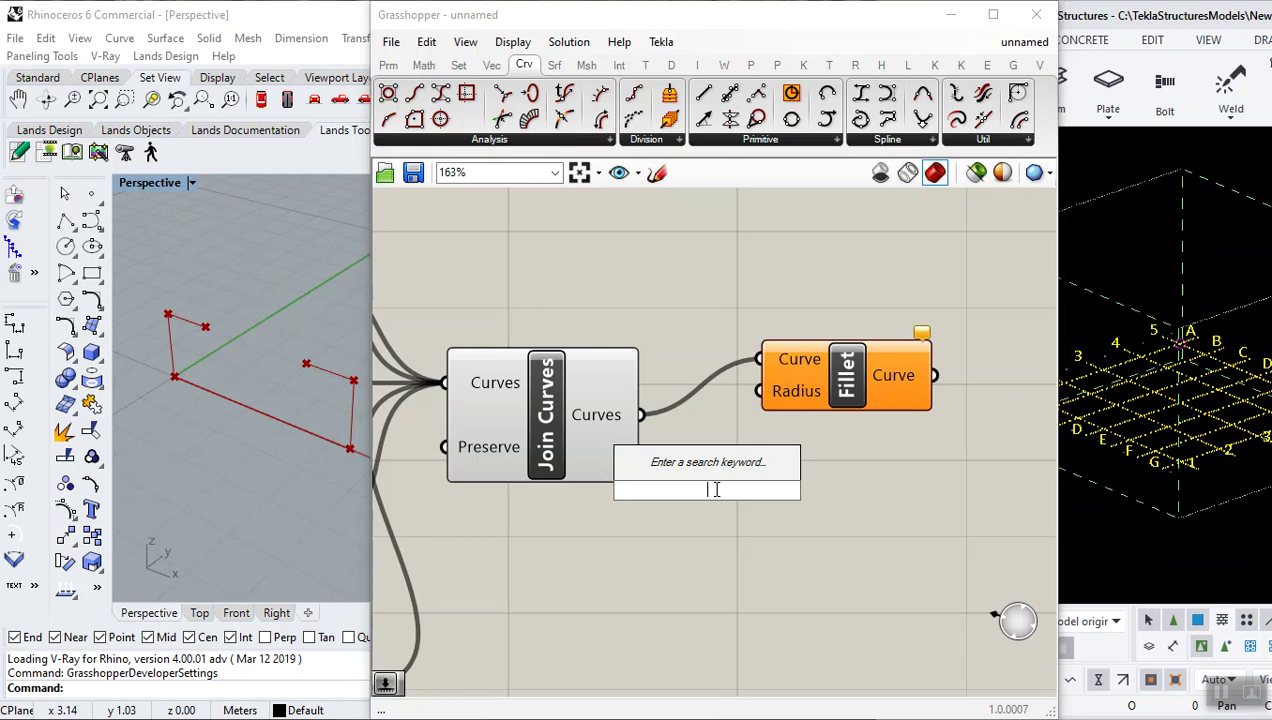
text(0)
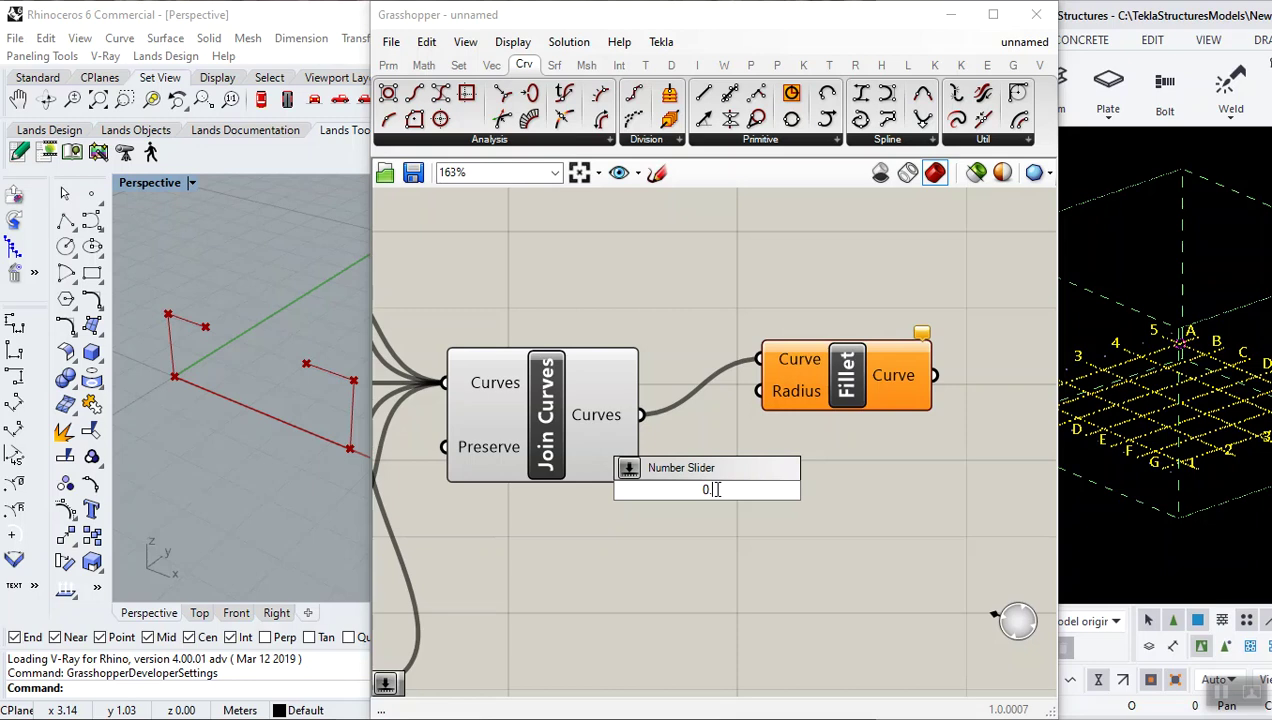
text(.0)
text(1)
key(BackSpace)
text(01)
text(<)
text(0.)
text(0)
text(1)
key(BackSpace)
key(BackSpace)
text(5)
key(Return)
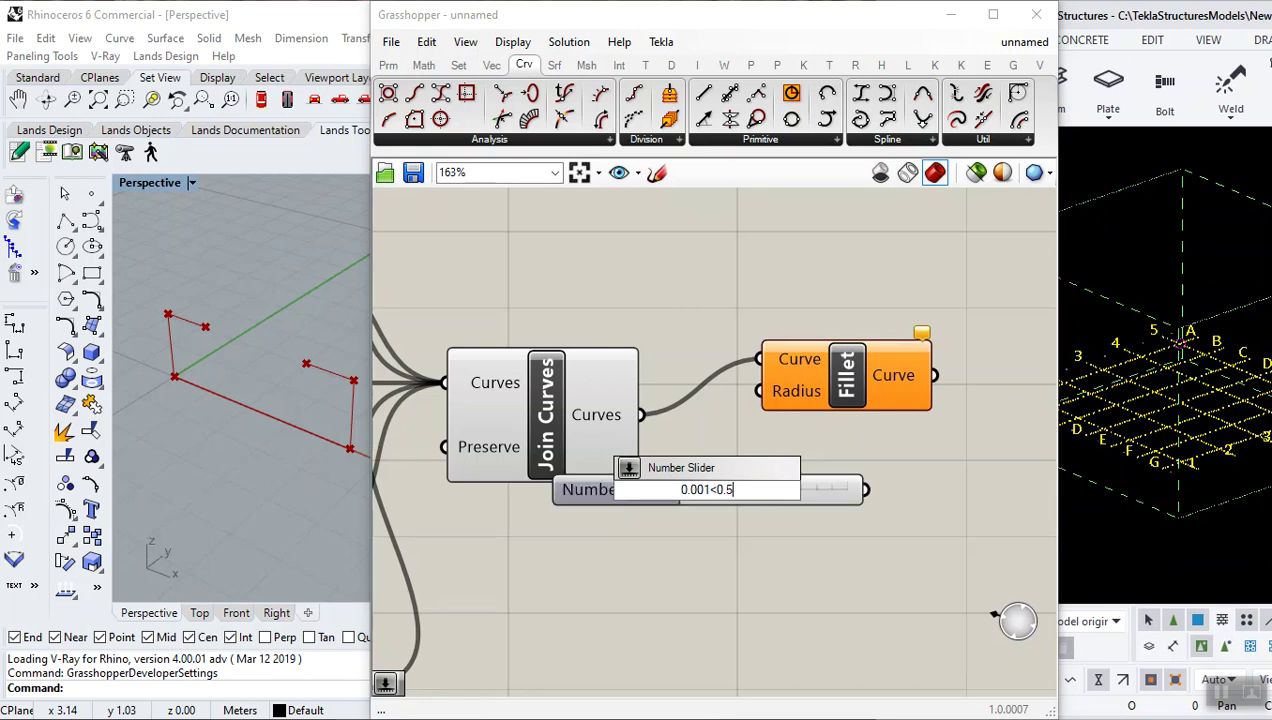
- Wire the new slider into the Radius input of Fillet and set the radius to 0.430
drag(829, 491, 760, 391)
click(805, 477)
drag(582, 537, 711, 538)
shift+right_drag(307, 390, 289, 391)
scroll(310, 378, up, 2)
scroll(308, 378, down, 3)
scroll(924, 443, down, 5)
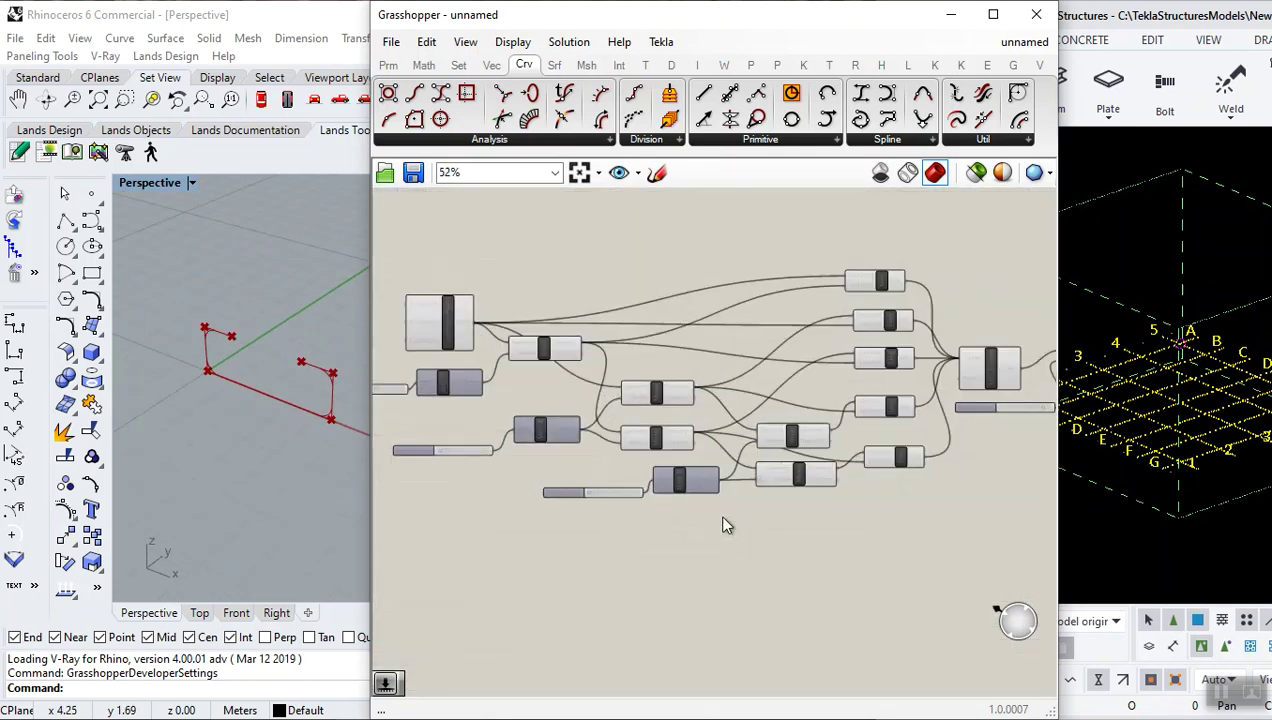
- Increase the slider feeding the first Unit X vector to lengthen the frame's base
scroll(600, 495, up, 5)
mouse_move(497, 517)
mouse_down()
mouse_move(545, 517)
mouse_move(488, 517)
mouse_up()
scroll(725, 505, down, 3)
scroll(725, 505, down, 3)
scroll(640, 450, up, 6)
scroll(757, 520, down, 3)
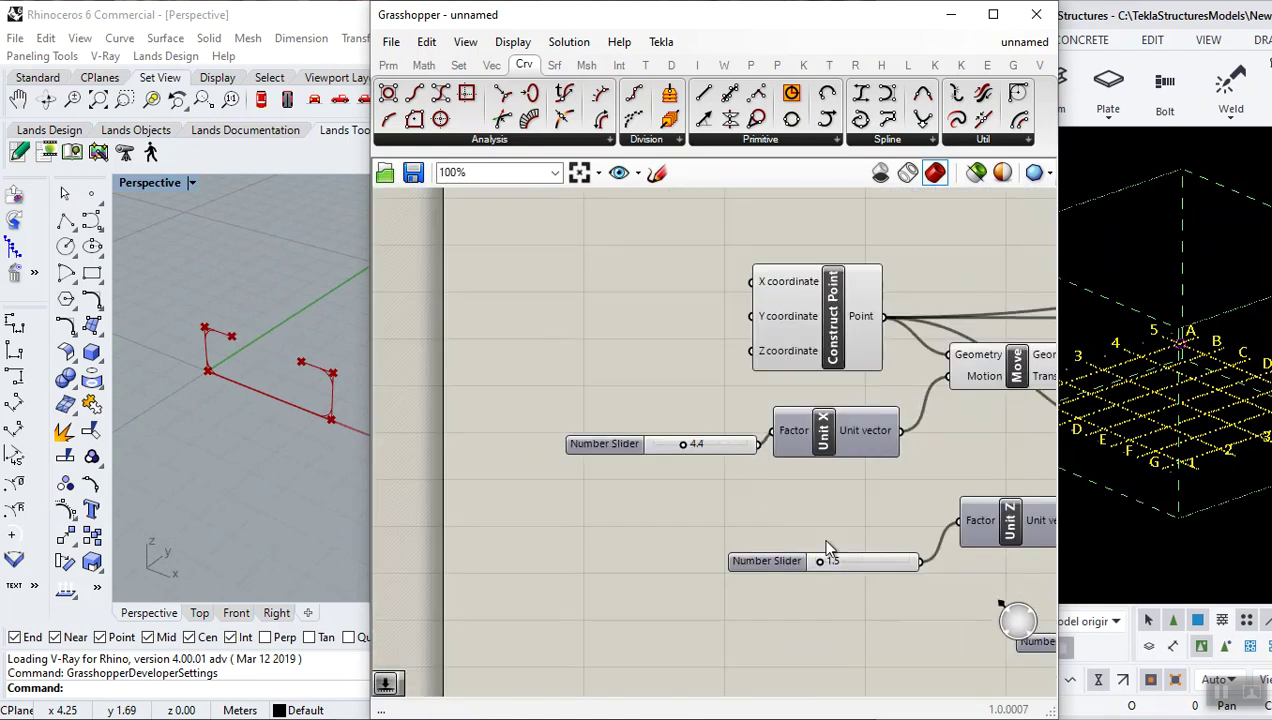
scroll(757, 520, up, 3)
drag(588, 380, 692, 381)
- Examine the rounded frame corners in the viewport with the Fillet component highlighted
scroll(214, 421, up, 3)
scroll(664, 408, down, 12)
scroll(757, 478, up, 14)
scroll(142, 345, up, 5)
scroll(155, 340, up, 2)
scroll(142, 369, up, 2)
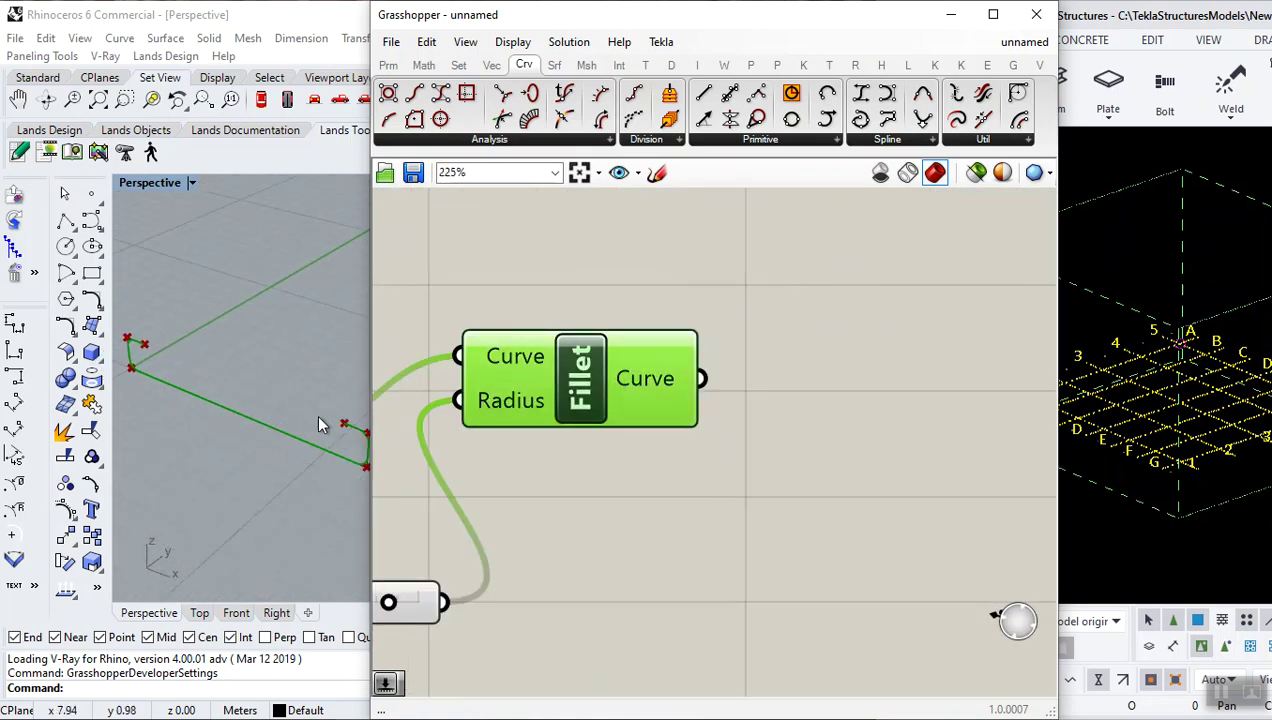
scroll(800, 389, down, 9)
scroll(706, 400, up, 9)
click(806, 499)
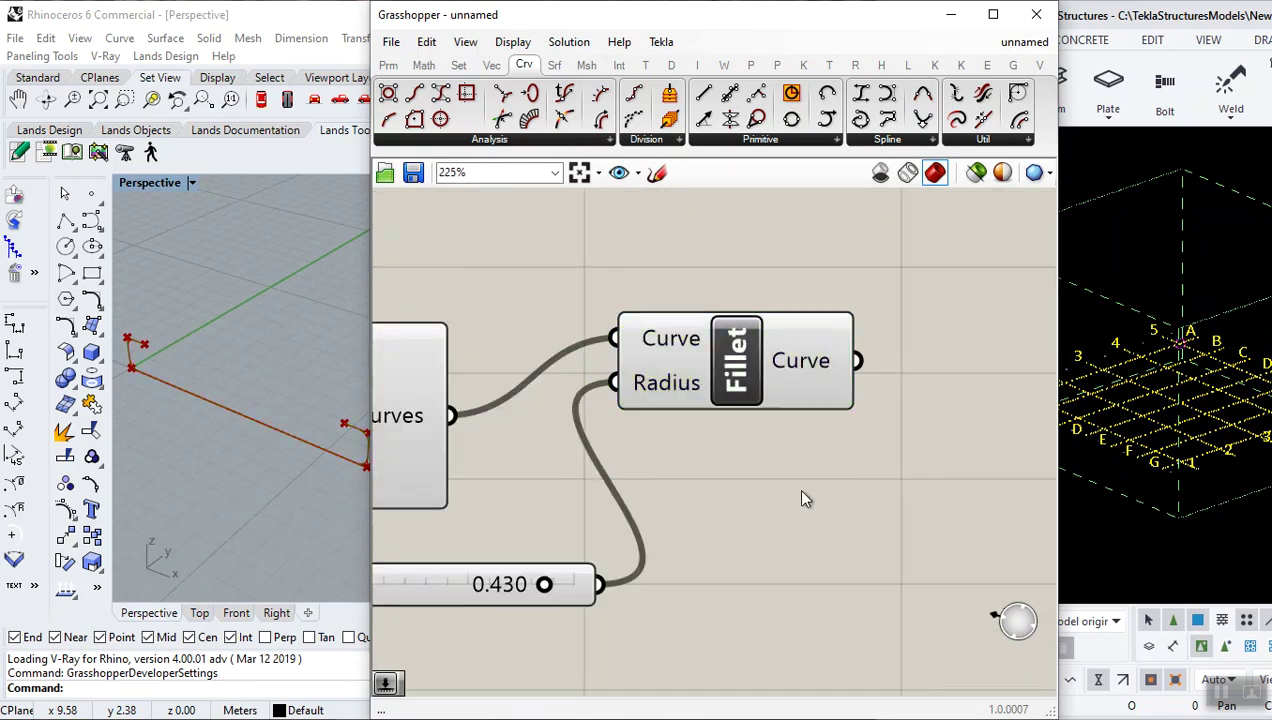
scroll(806, 499, down, 4)
scroll(210, 417, up, 3)
scroll(141, 323, up, 1)
click(783, 425)
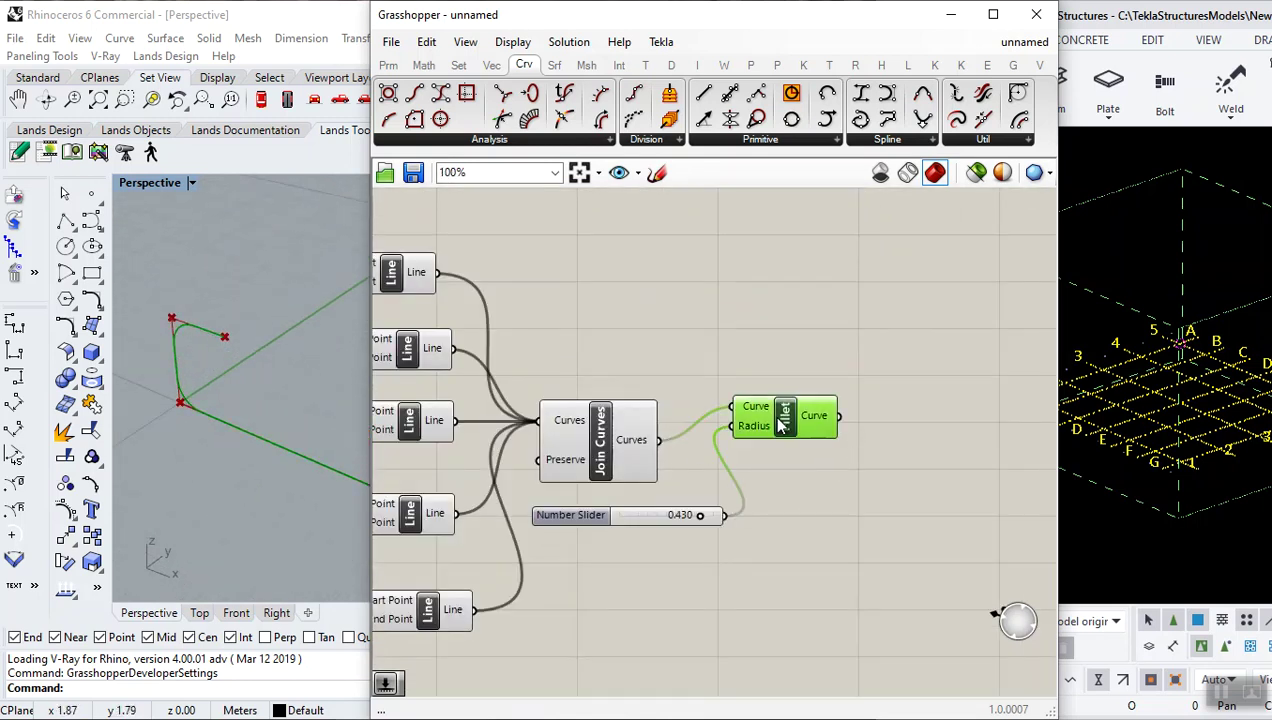
scroll(190, 381, down, 3)
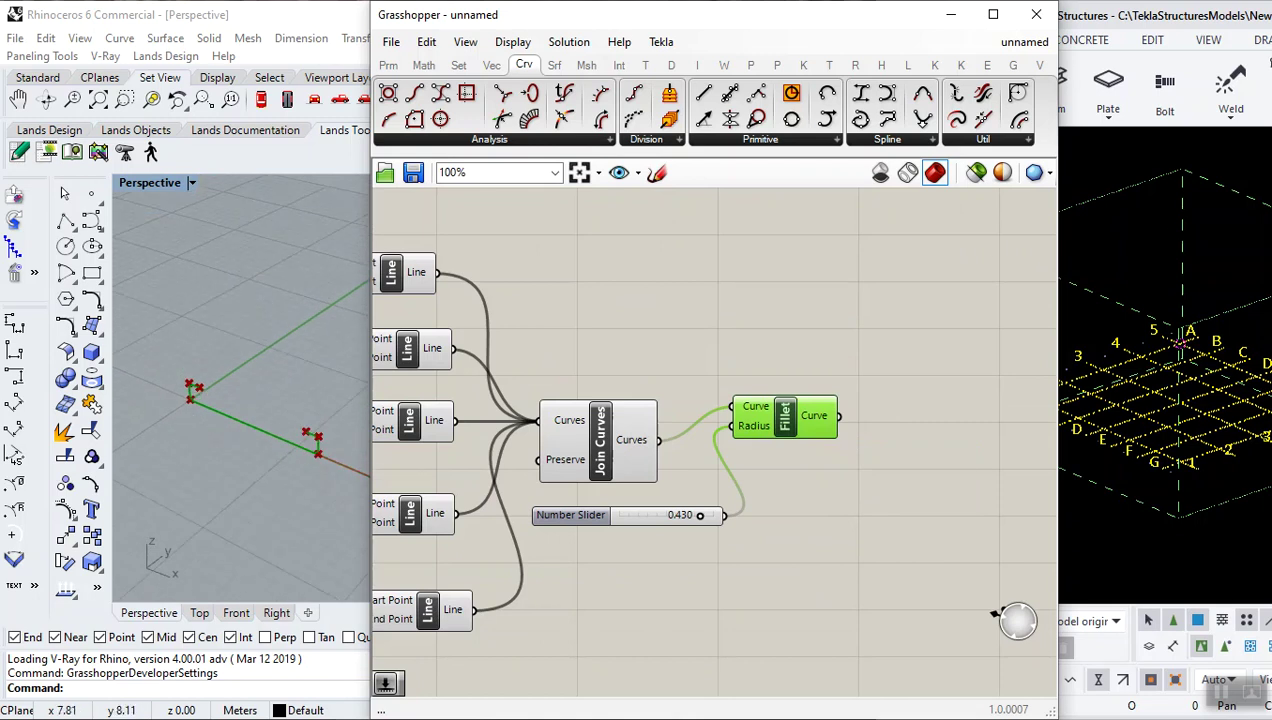
scroll(190, 395, down, 2)
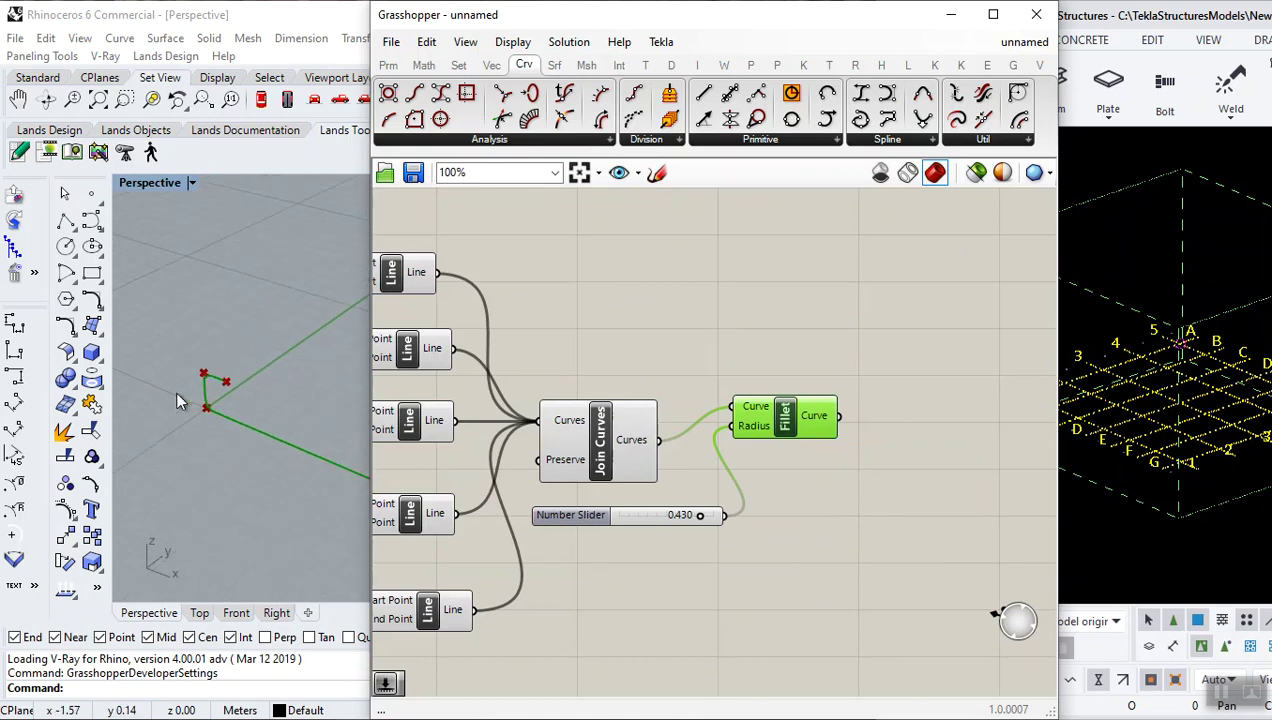
- Move the Fillet component closer to the Join Curves output and its radius slider
click(829, 529)
drag(800, 420, 772, 462)
click(748, 532)
scroll(641, 518, up, 4)
click(641, 518)
click(680, 588)
scroll(721, 458, down, 8)
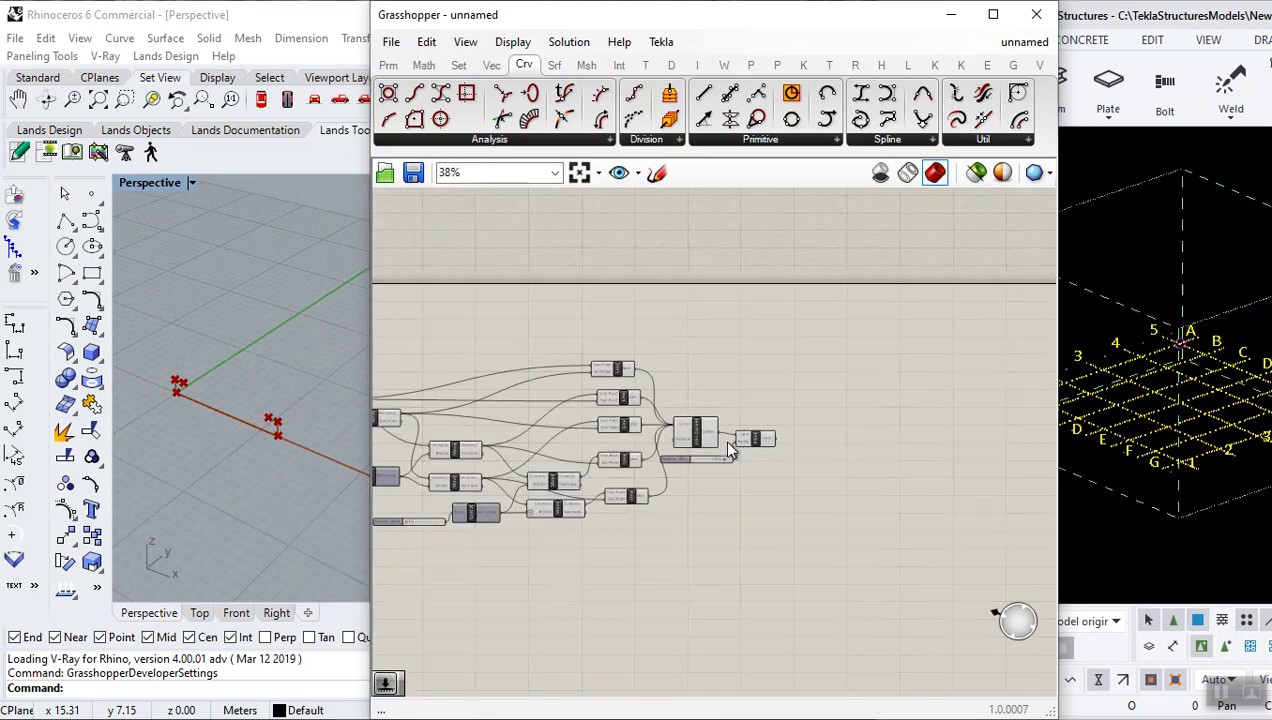
- Turn off the preview of all components upstream of Join Curves, from Construct Point to the Lines
scroll(596, 478, down, 3)
scroll(689, 492, up, 2)
scroll(798, 613, up, 1)
scroll(785, 605, down, 1)
drag(785, 605, 390, 347)
right_drag(295, 420, 227, 494)
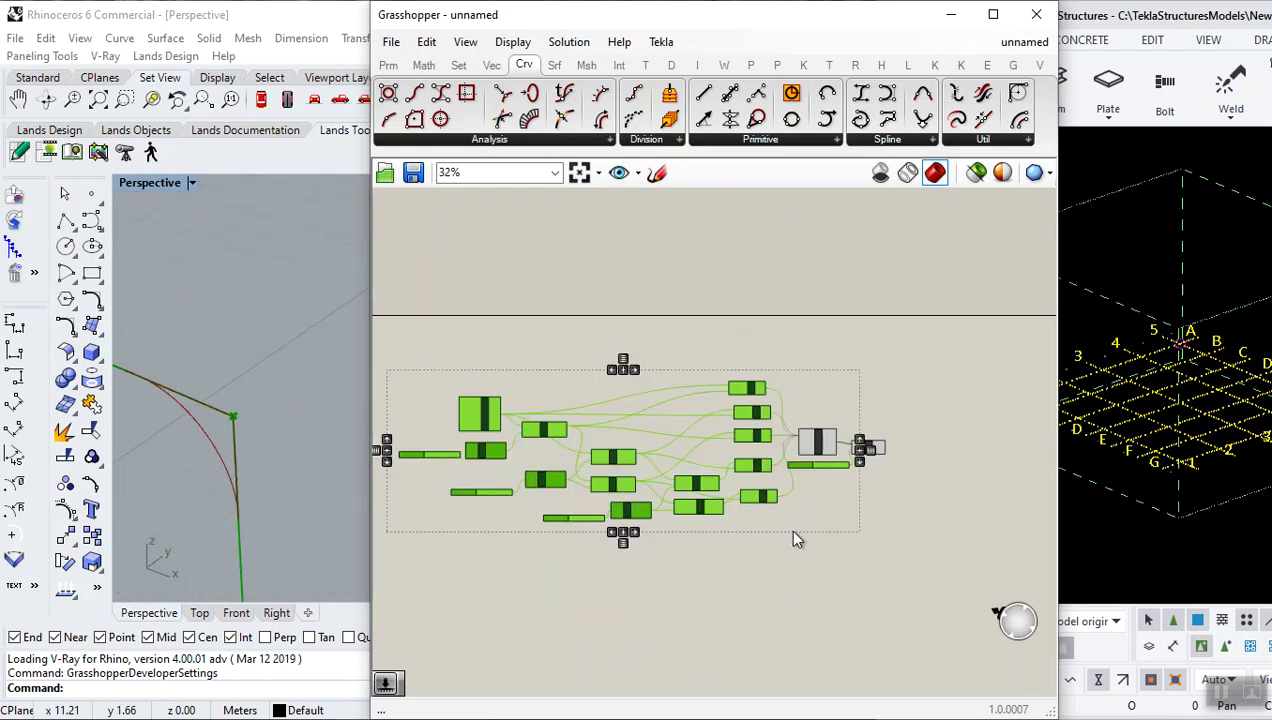
scroll(793, 538, down, 2)
click(764, 582)
drag(808, 623, 513, 404)
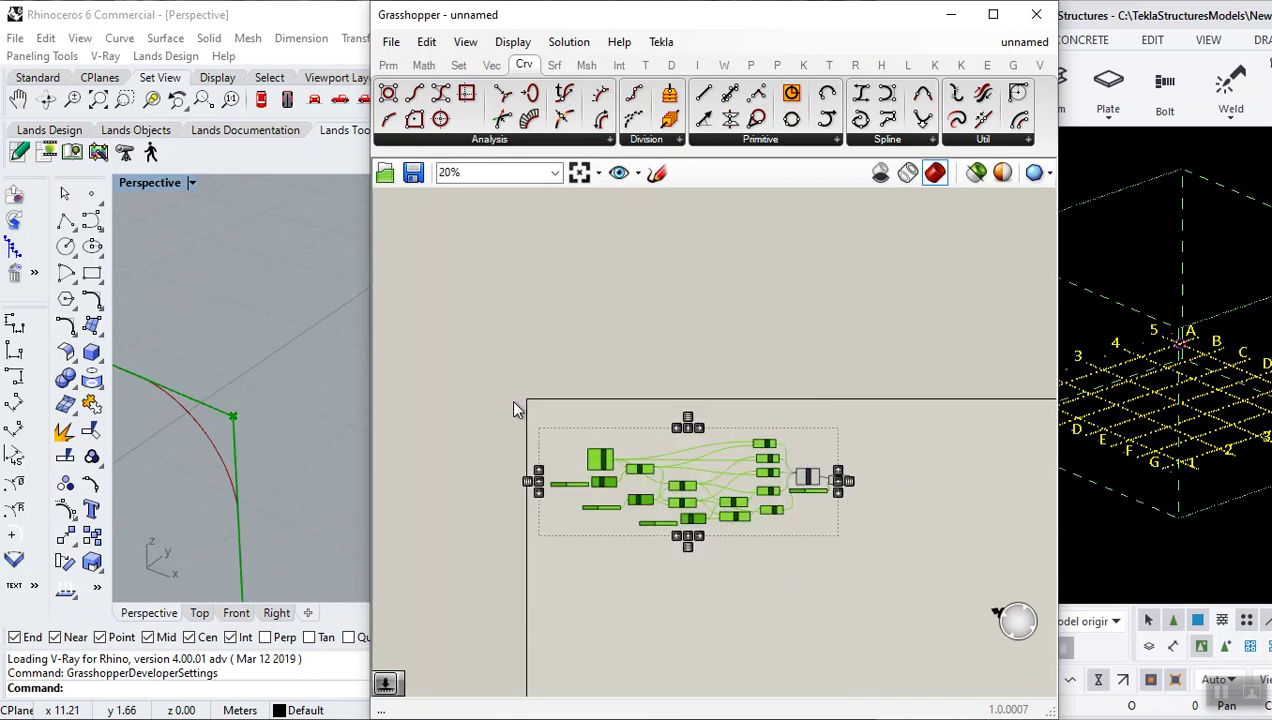
right_drag(229, 398, 218, 360)
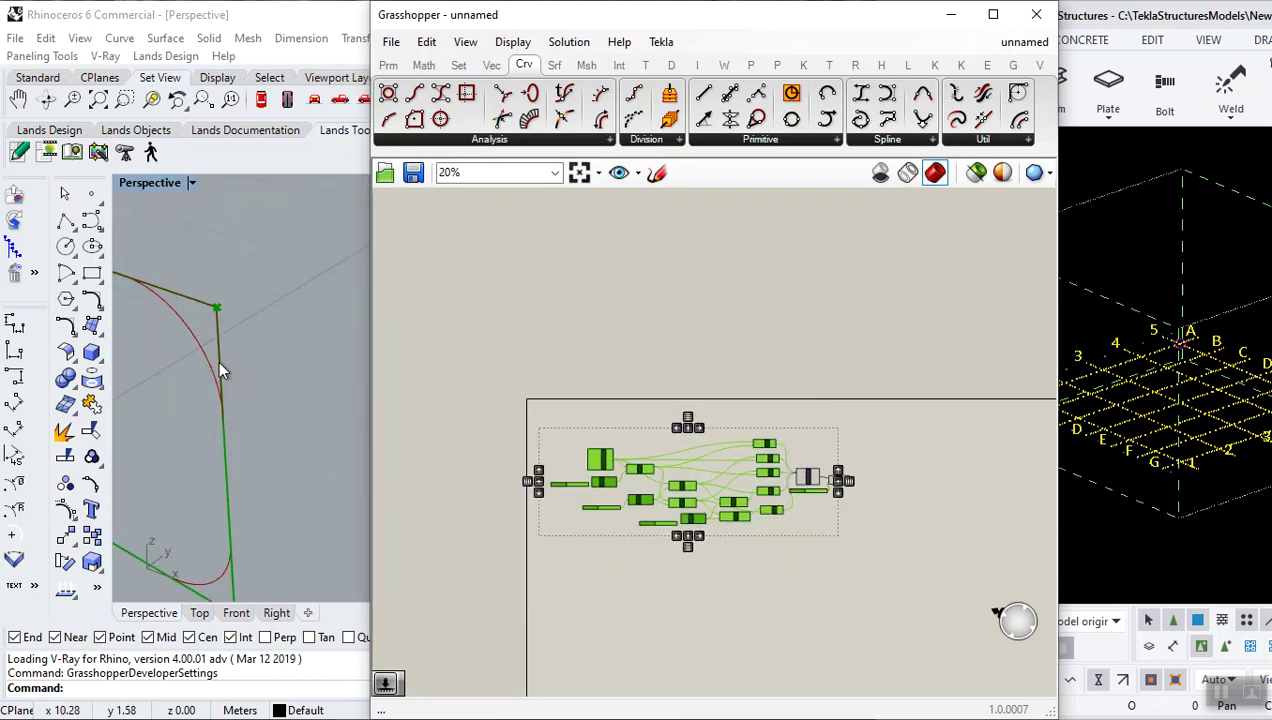
scroll(726, 510, up, 3)
right_click(786, 296)
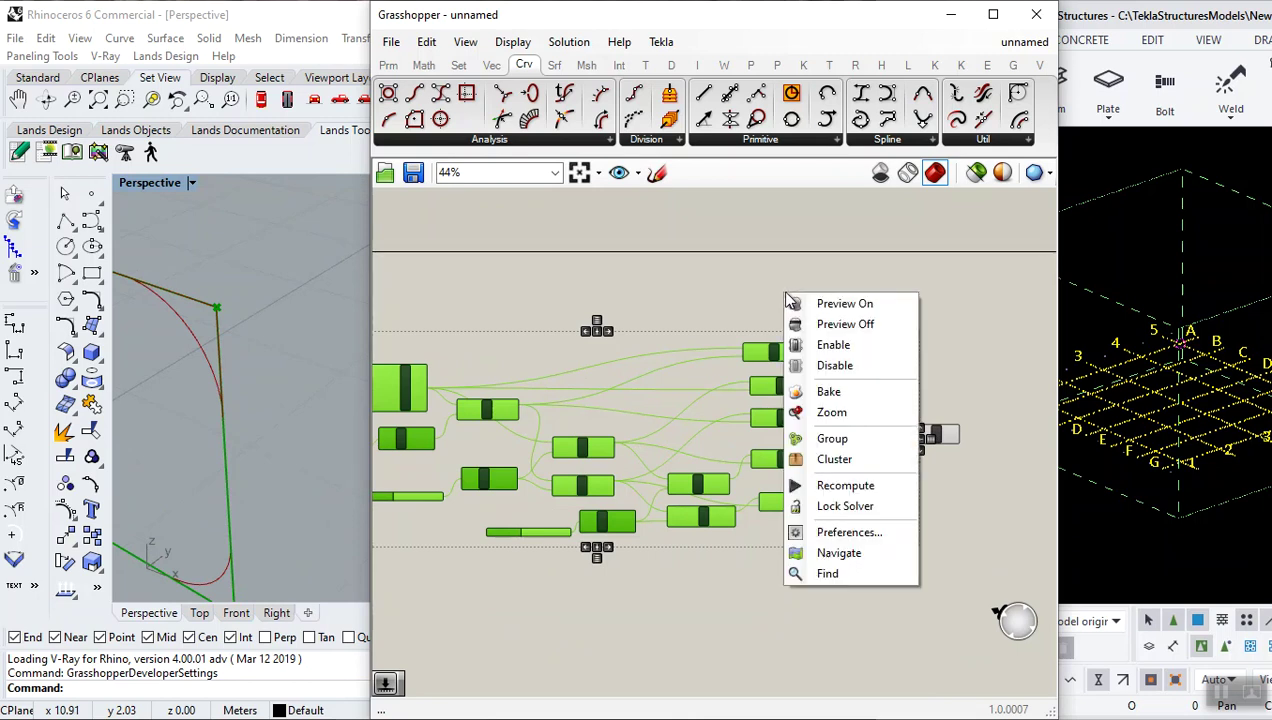
click(840, 324)
scroll(890, 447, down, 2)
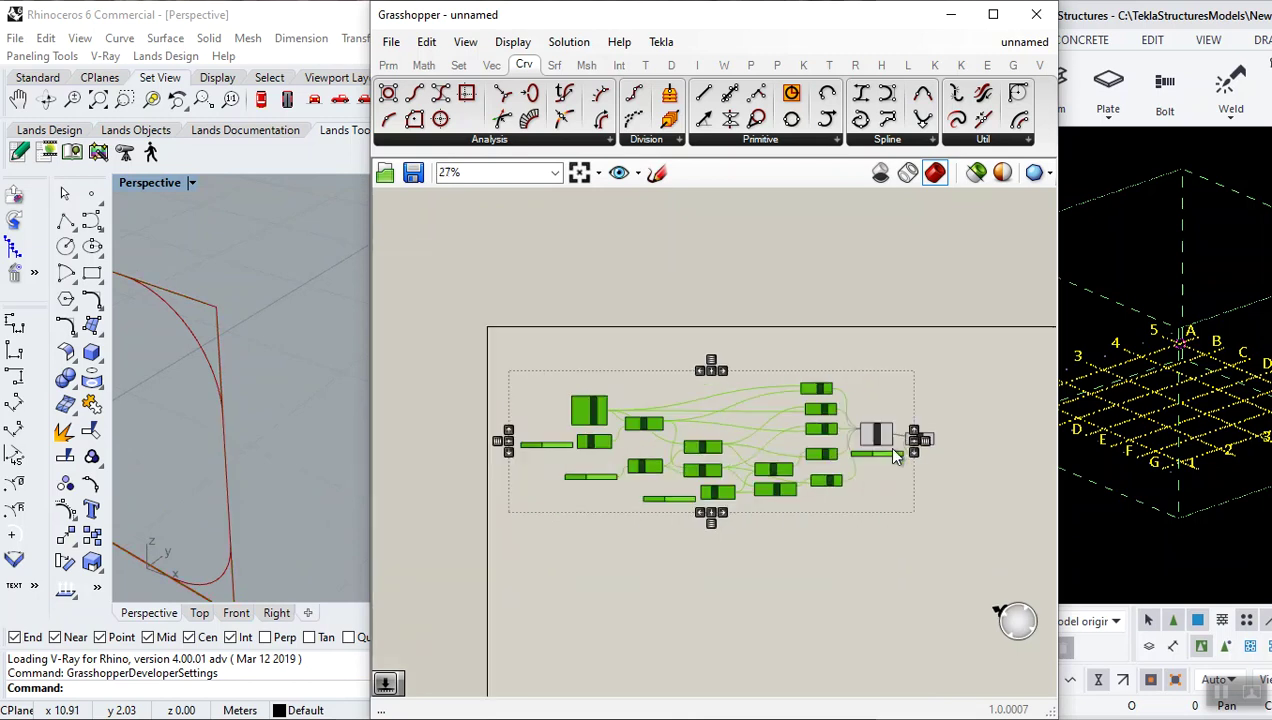
- Reselect the point, vector, Move and Line components and apply Preview Off to them again
mouse_move(300, 480)
right_down()
mouse_move(261, 483)
mouse_move(300, 490)
right_up()
click(903, 523)
scroll(890, 535, up, 2)
scroll(855, 557, down, 2)
drag(880, 616, 645, 556)
drag(816, 566, 482, 346)
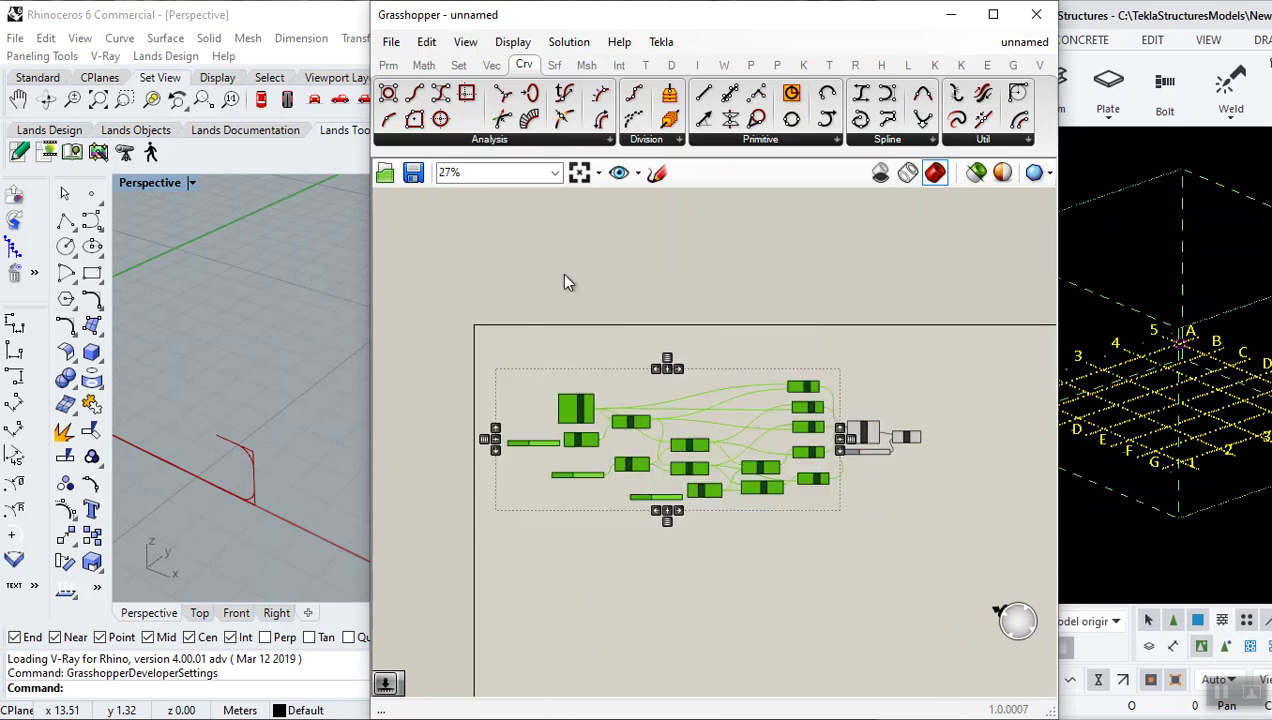
right_click(575, 240)
click(630, 274)
- Turn off the preview of Join Curves and check the Fillet curve in the viewport
scroll(880, 428, up, 3)
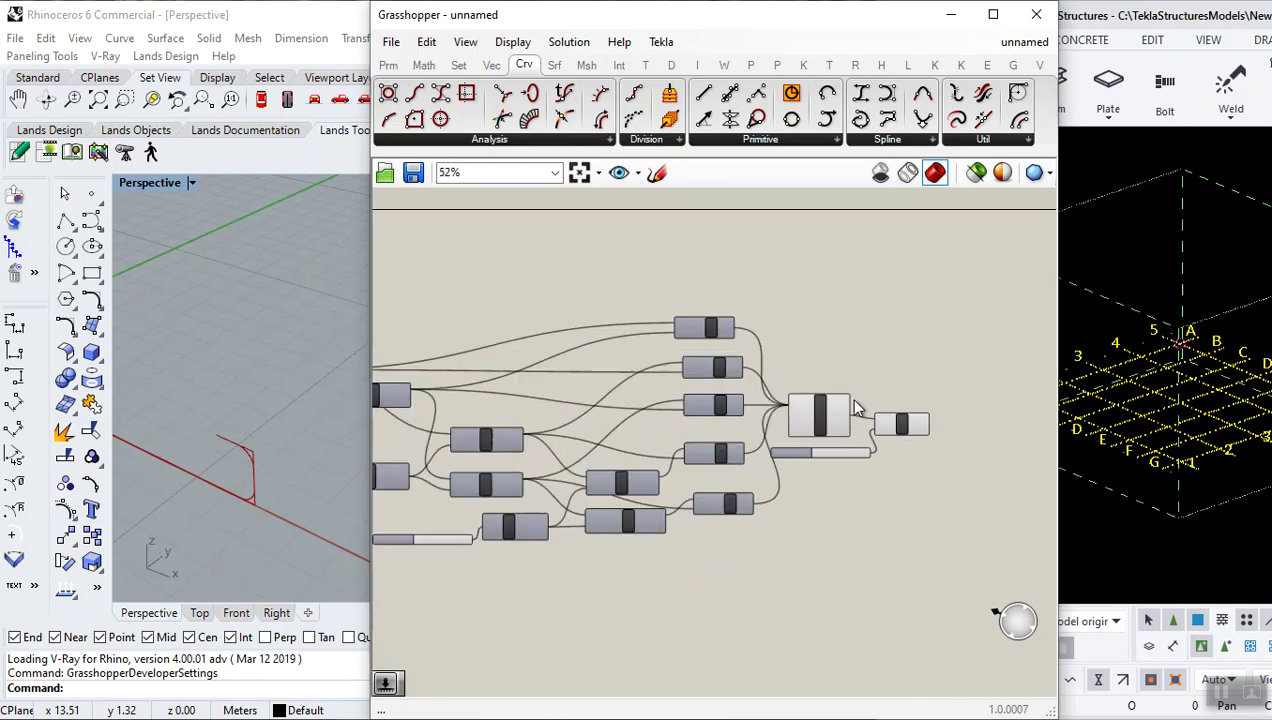
click(834, 412)
right_click(845, 398)
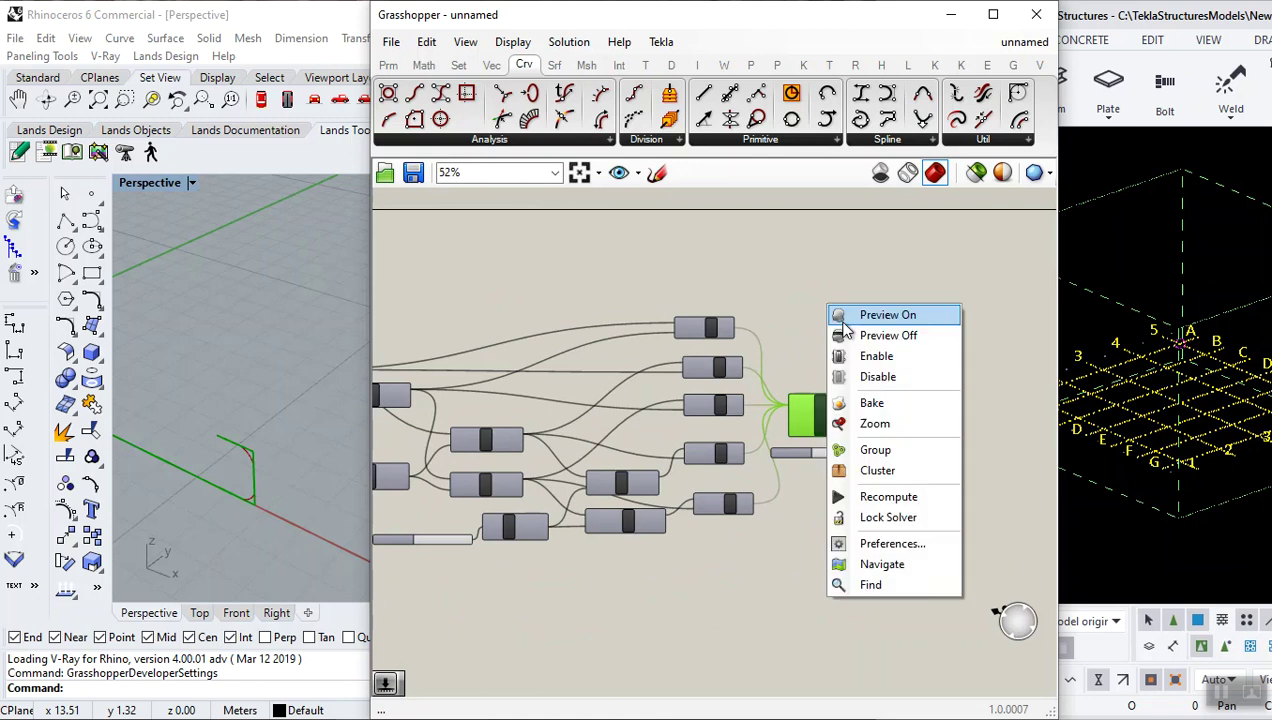
click(872, 334)
scroll(904, 430, up, 4)
click(905, 438)
mouse_move(248, 416)
right_down()
mouse_move(265, 403)
mouse_move(232, 384)
mouse_move(309, 456)
mouse_move(225, 417)
mouse_move(260, 432)
right_up()
scroll(723, 496, down, 5)
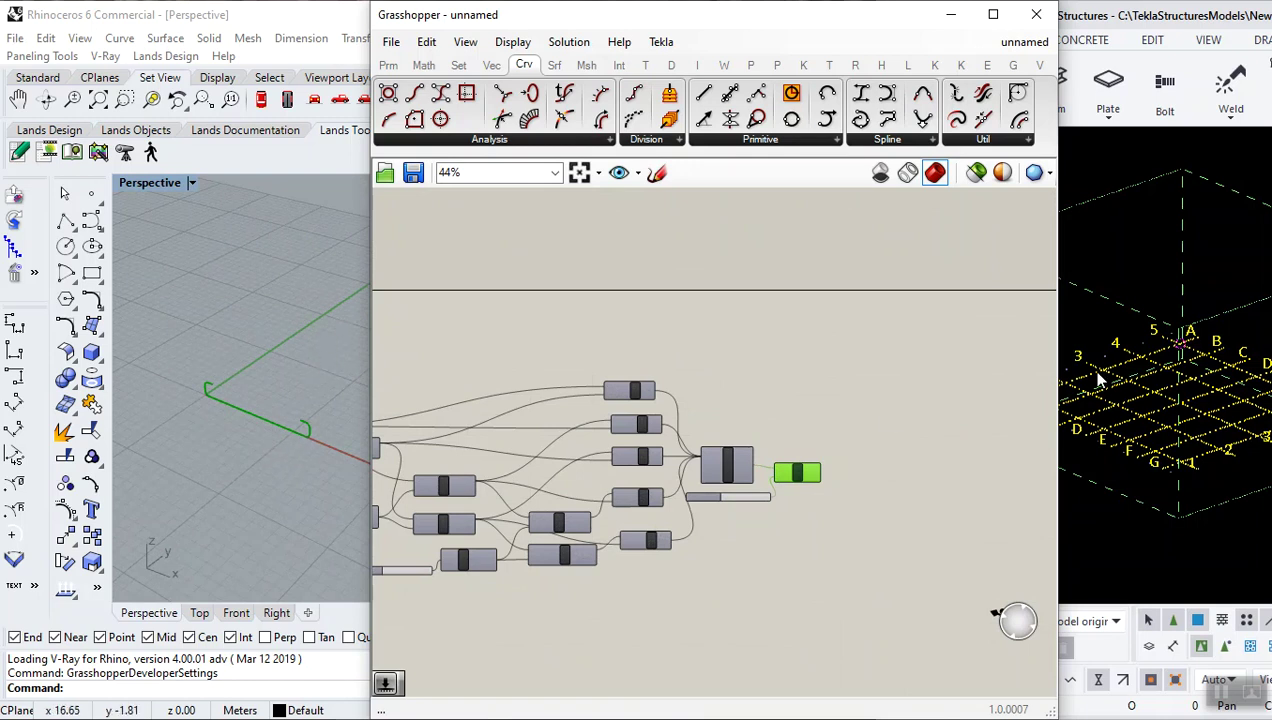
- Place a Tekla steel Beam component on the canvas near Fillet
scroll(860, 475, up, 6)
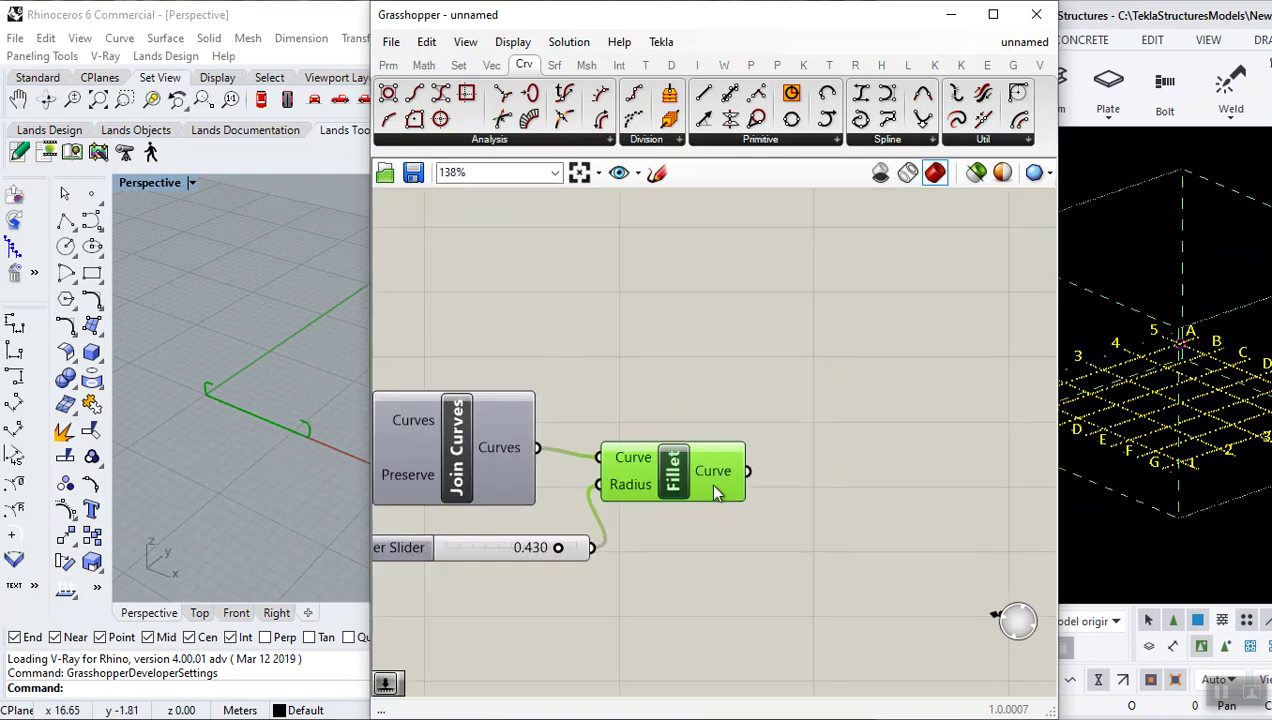
click(815, 441)
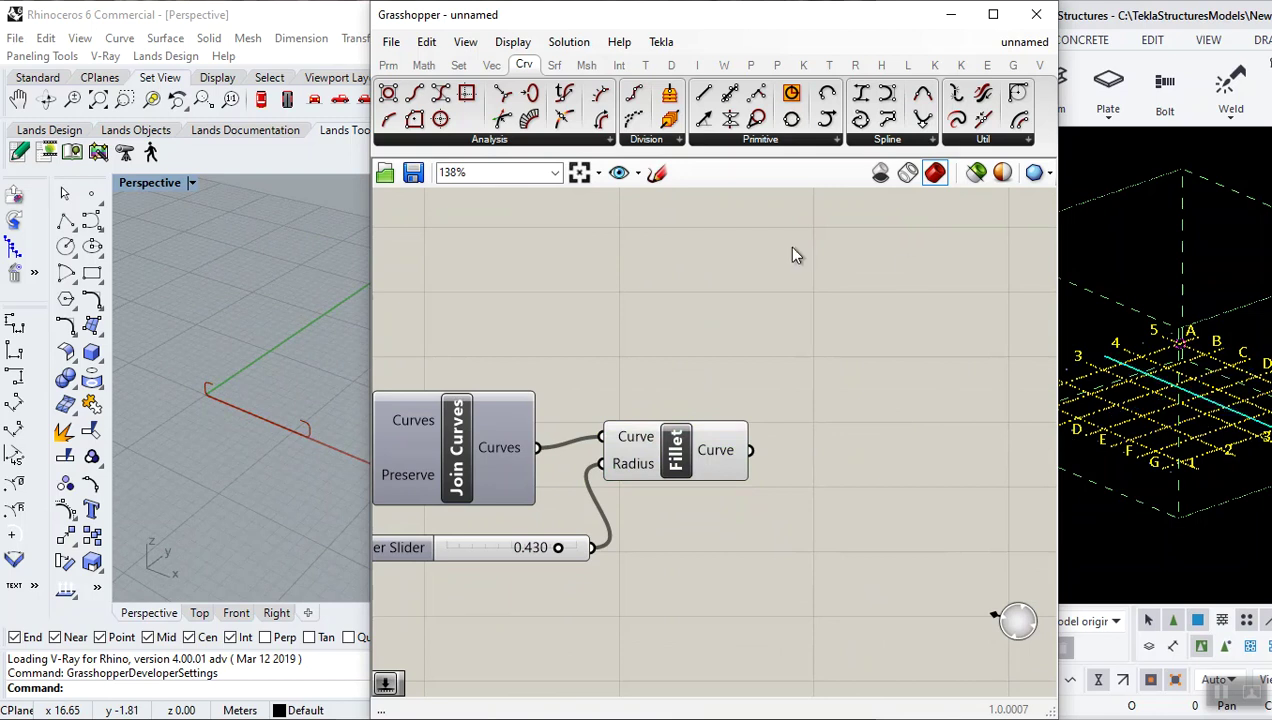
click(586, 65)
click(620, 68)
click(645, 70)
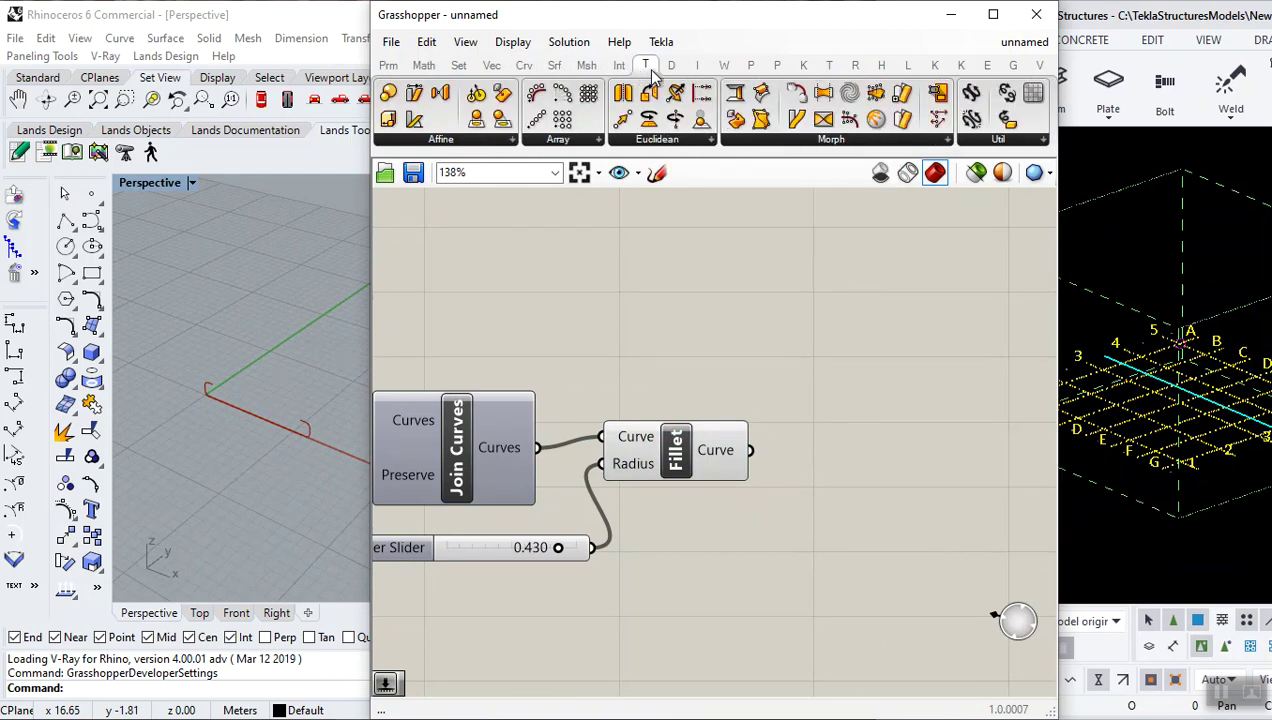
click(829, 65)
click(545, 142)
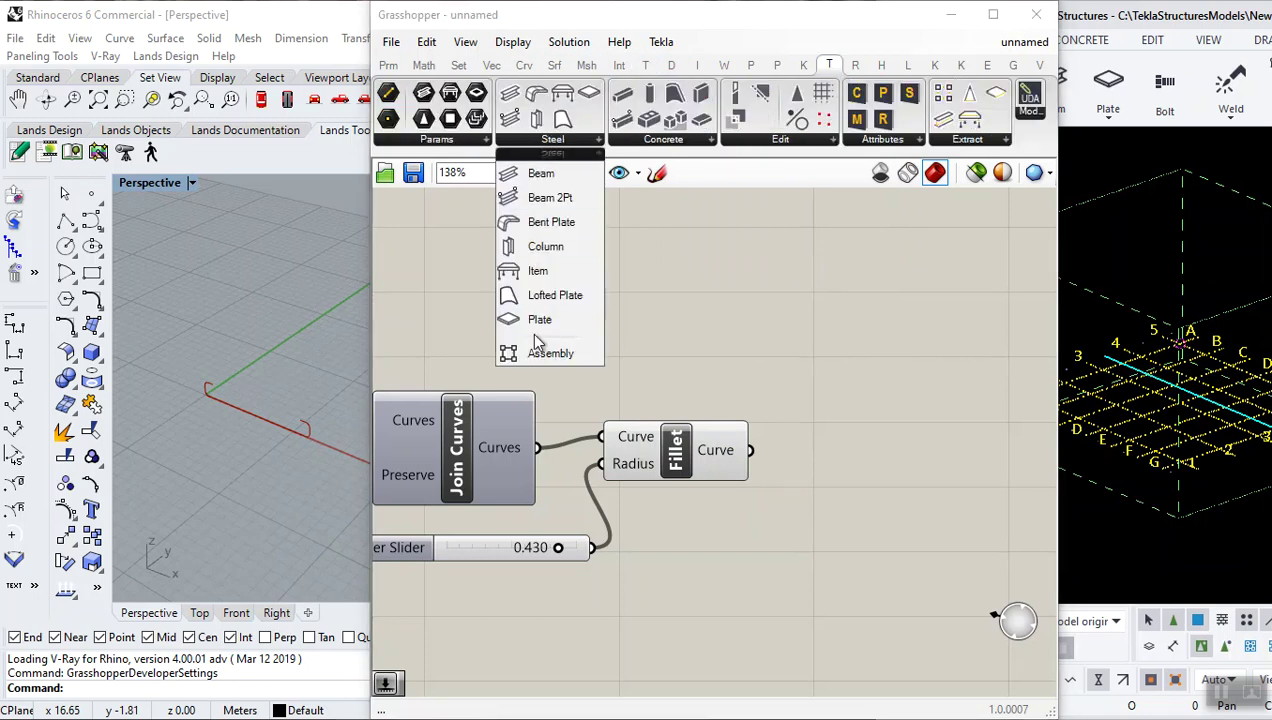
click(540, 173)
scroll(892, 487, up, 3)
click(841, 343)
- Position the Beam component beyond Fillet and wire the filleted Curve output into its Curve input
scroll(841, 343, down, 3)
scroll(653, 309, up, 2)
drag(653, 309, 758, 384)
drag(566, 461, 347, 420)
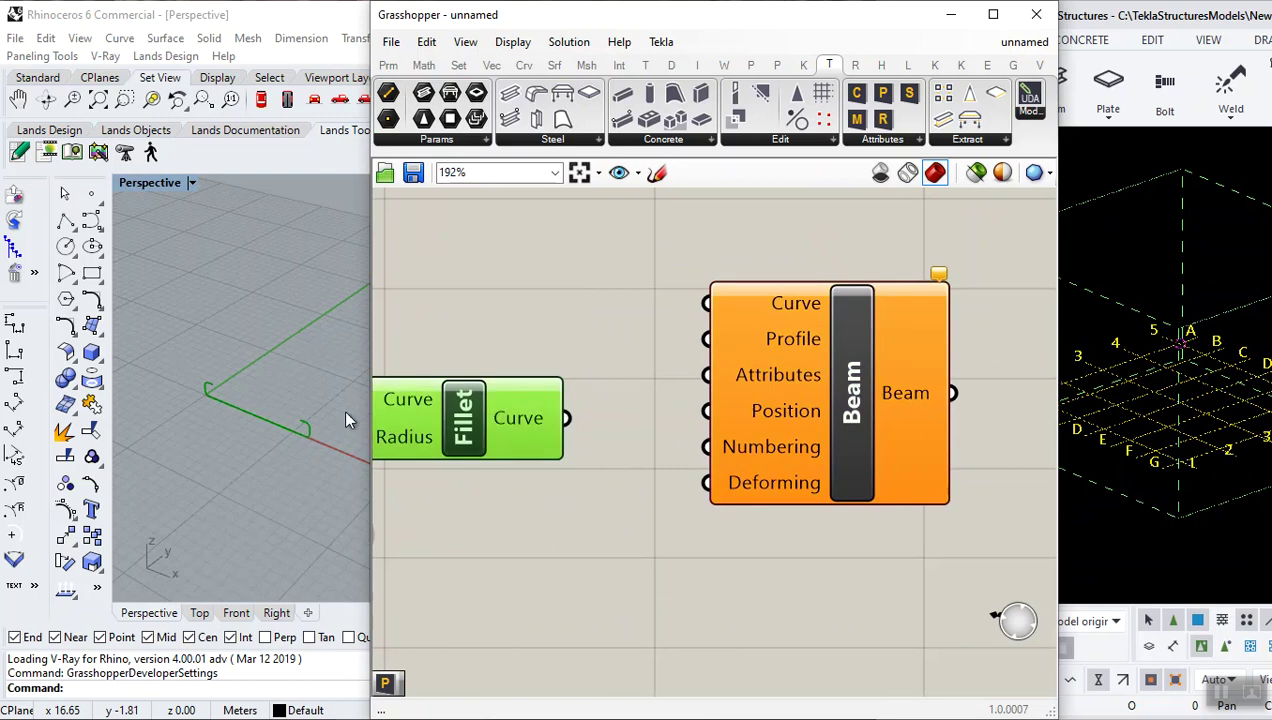
click(592, 413)
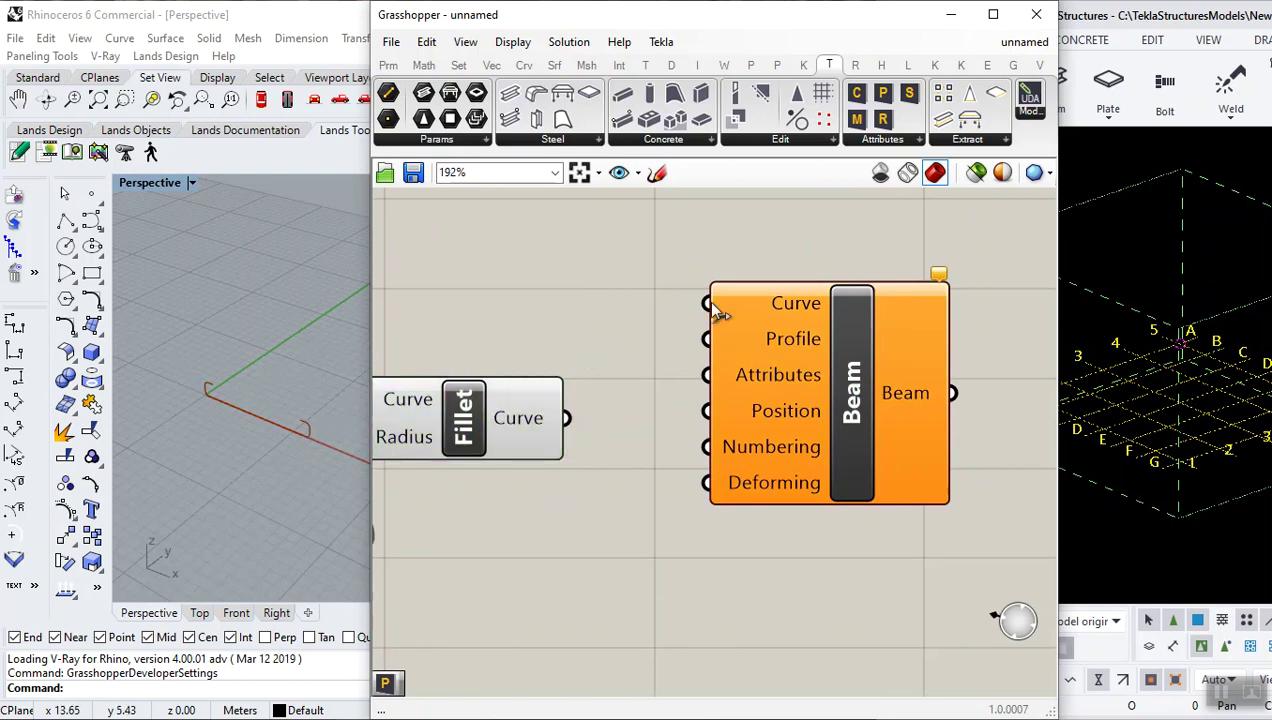
drag(566, 418, 707, 303)
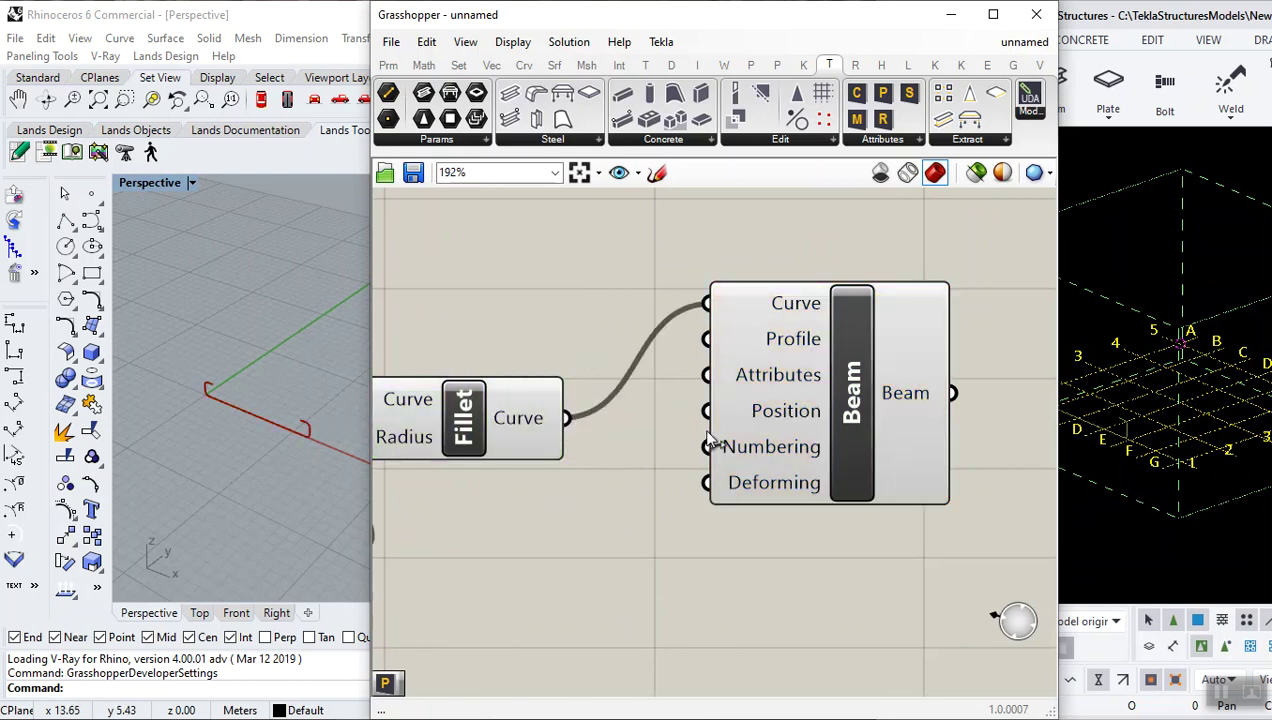
scroll(1156, 440, up, 5)
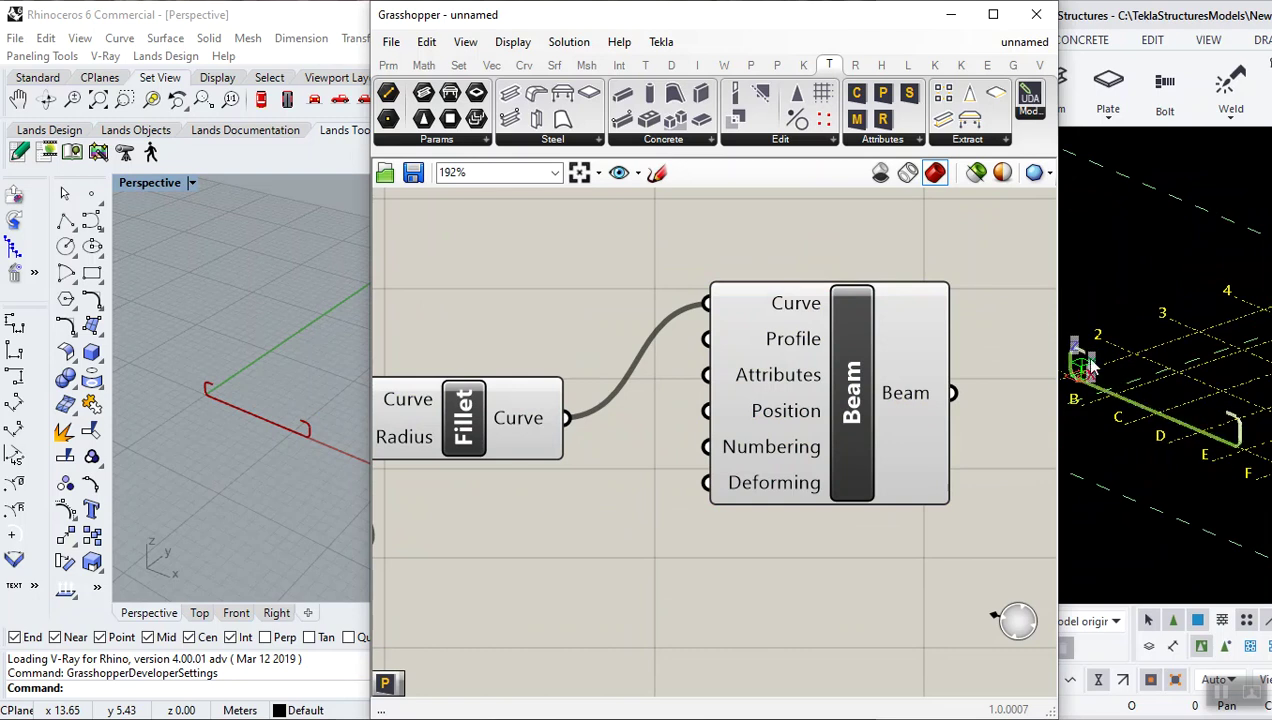
- Check the generated beam in the Tekla model view and shift the Beam component slightly on the canvas
click(1118, 420)
click(673, 576)
scroll(645, 476, down, 4)
click(1163, 433)
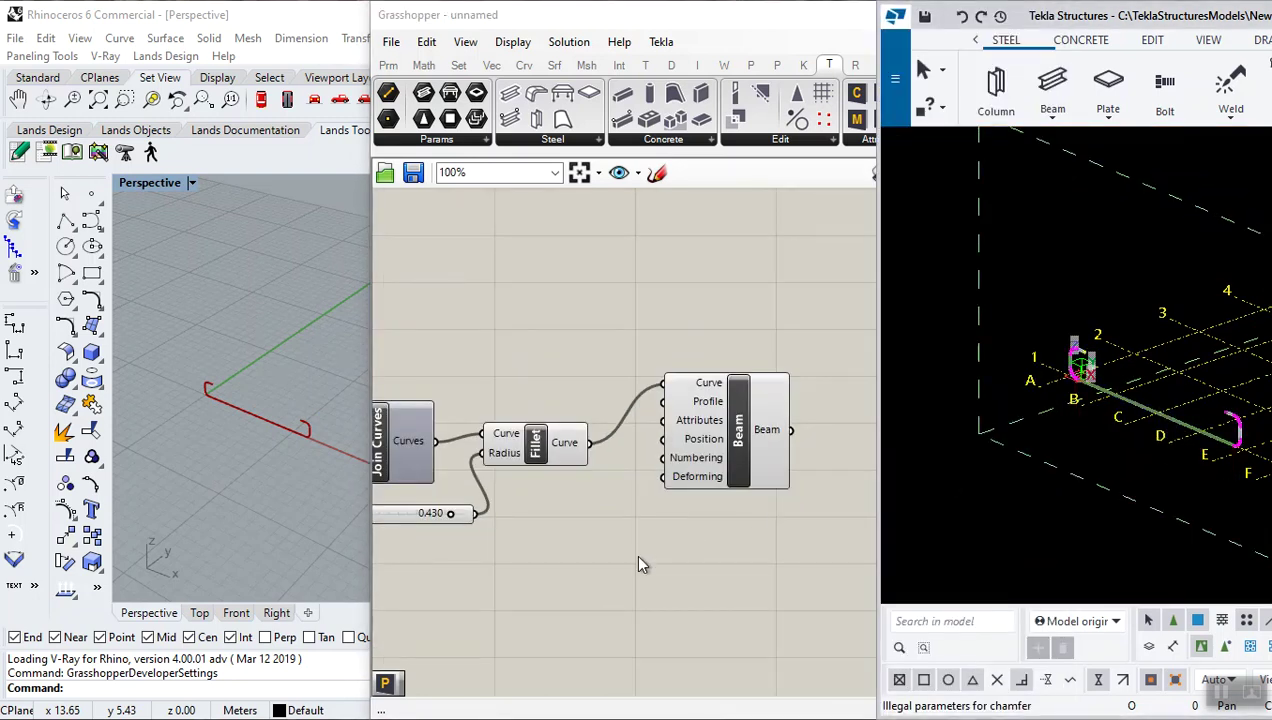
click(684, 512)
scroll(676, 430, up, 4)
drag(676, 430, 726, 434)
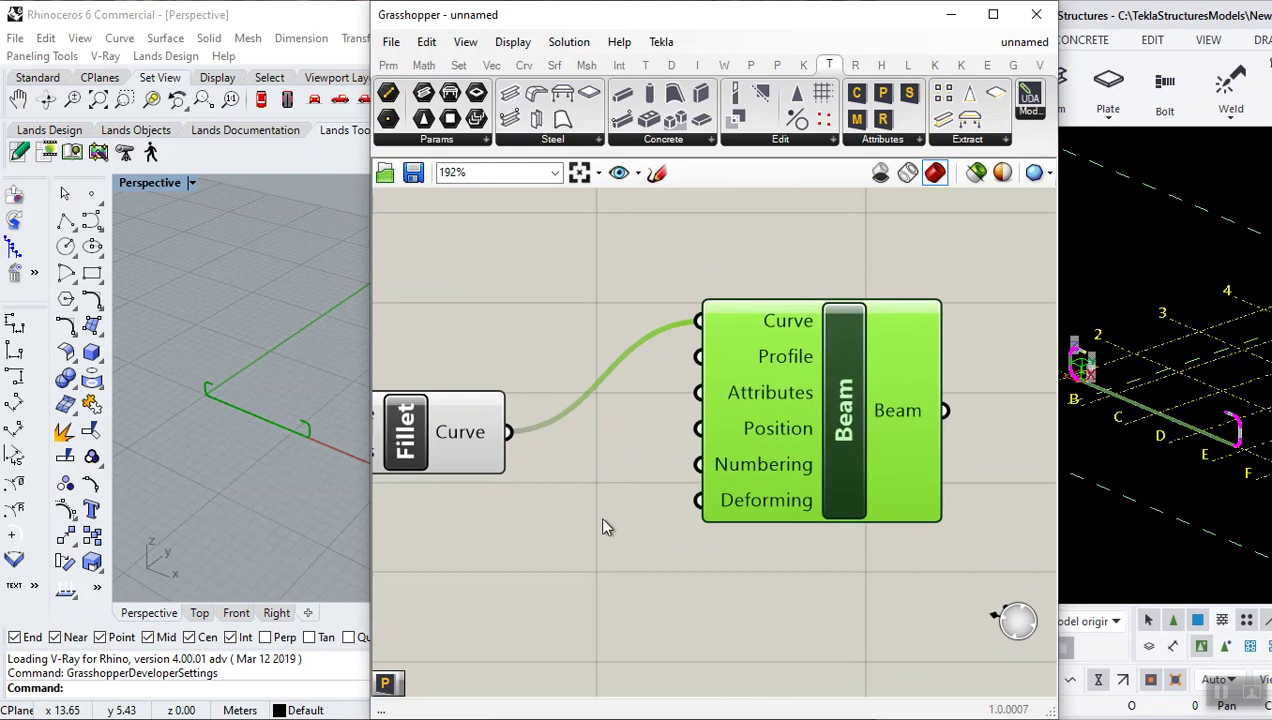
click(604, 511)
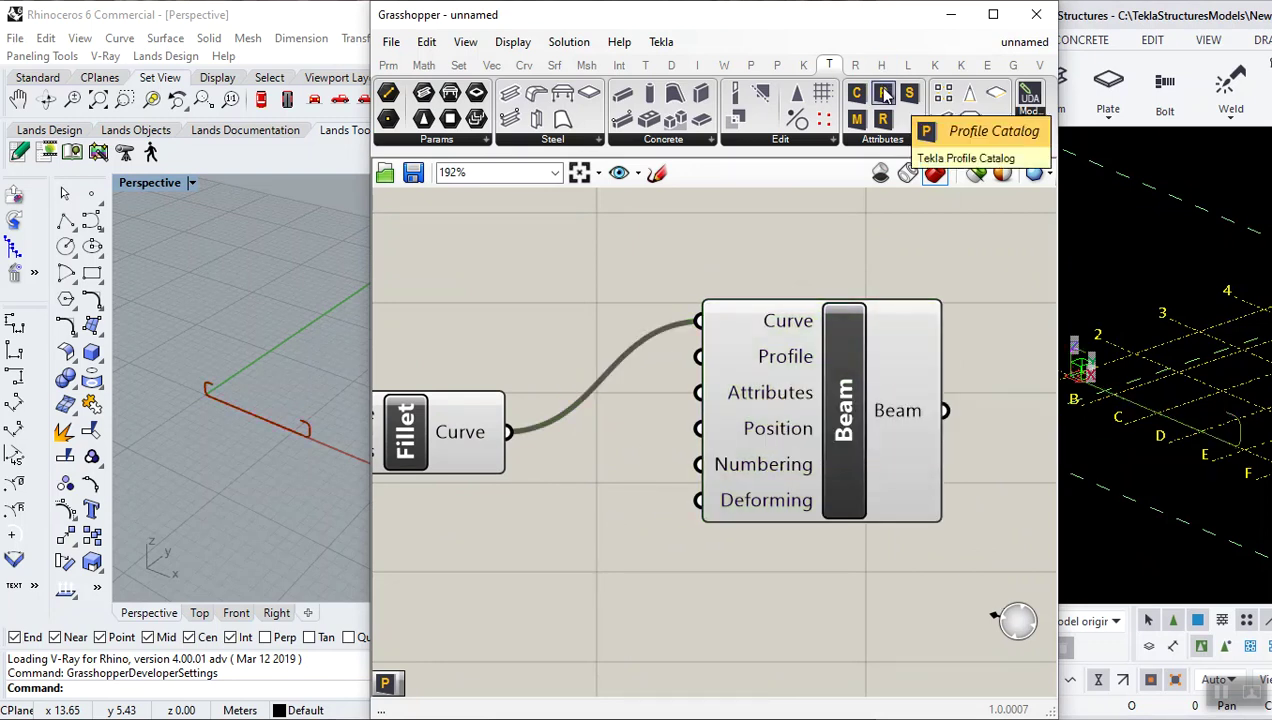
- Place a Tekla Profile Catalog component on the canvas below Fillet
drag(884, 93, 683, 490)
scroll(673, 442, down, 4)
scroll(670, 482, up, 3)
scroll(683, 490, up, 2)
- Set the Profile Catalog to the circular-section profile D32
double_click(630, 455)
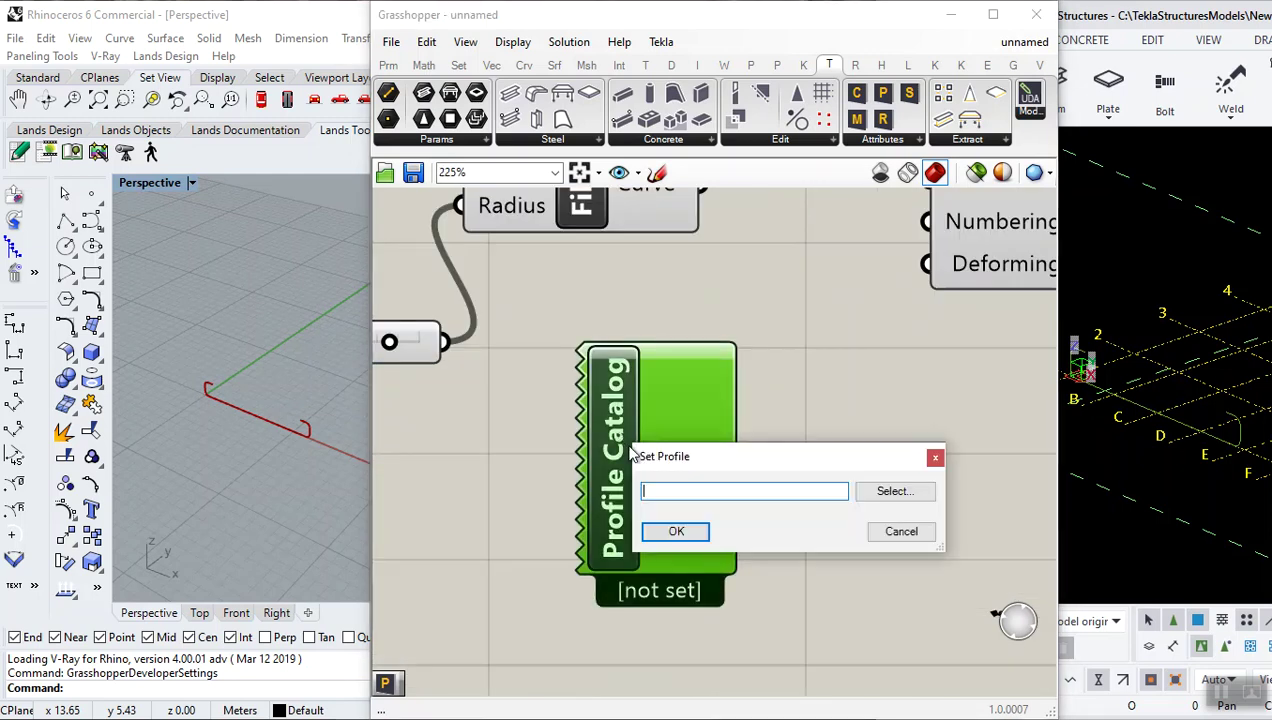
click(893, 491)
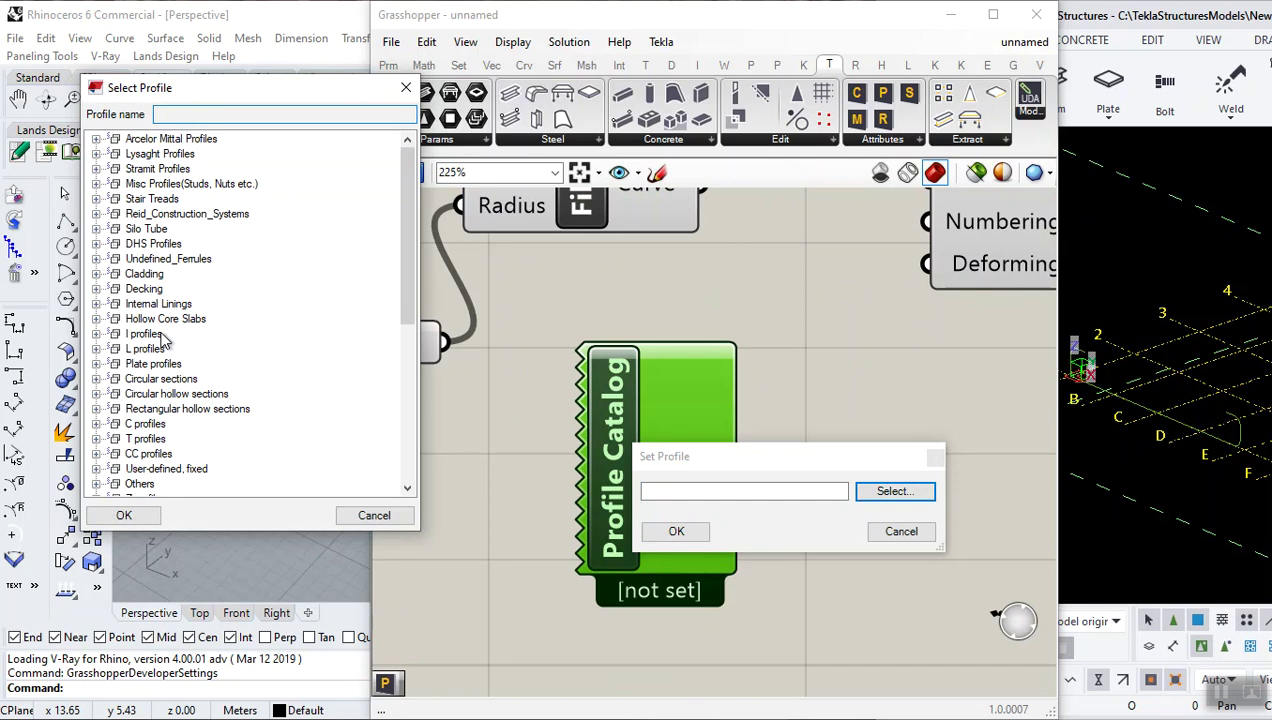
click(96, 380)
scroll(97, 387, down, 12)
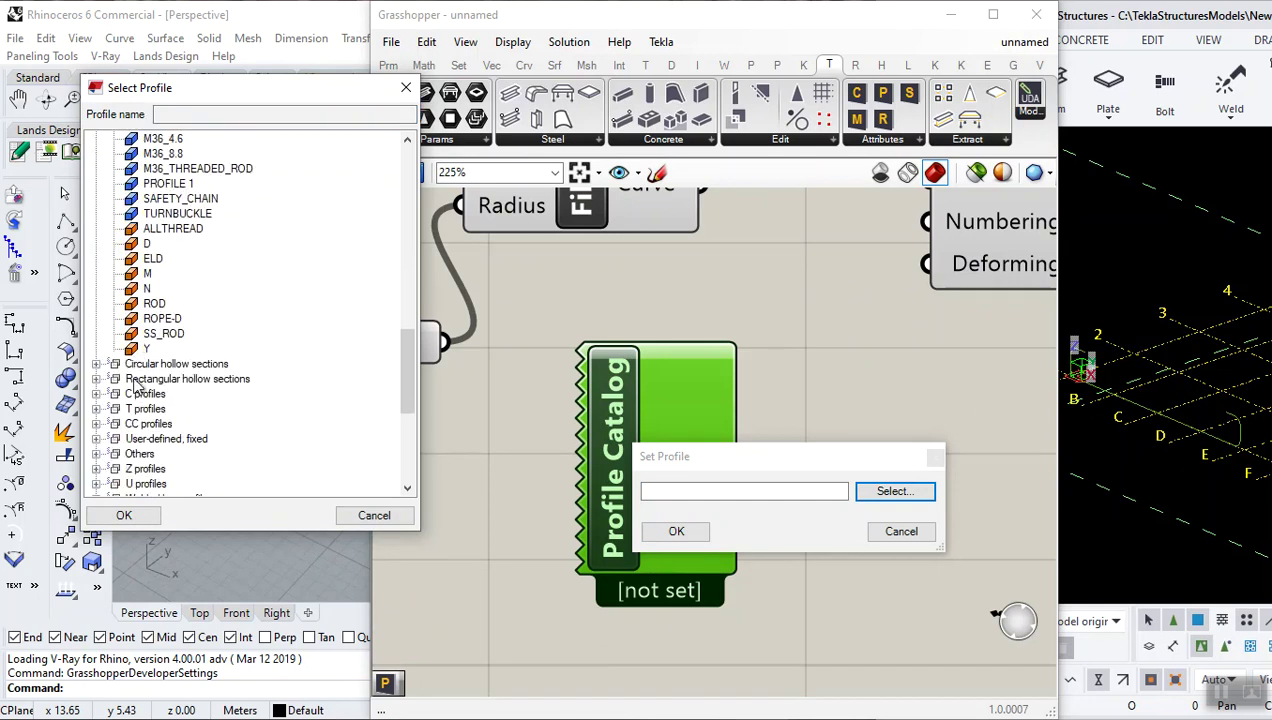
click(147, 244)
click(168, 115)
text(50)
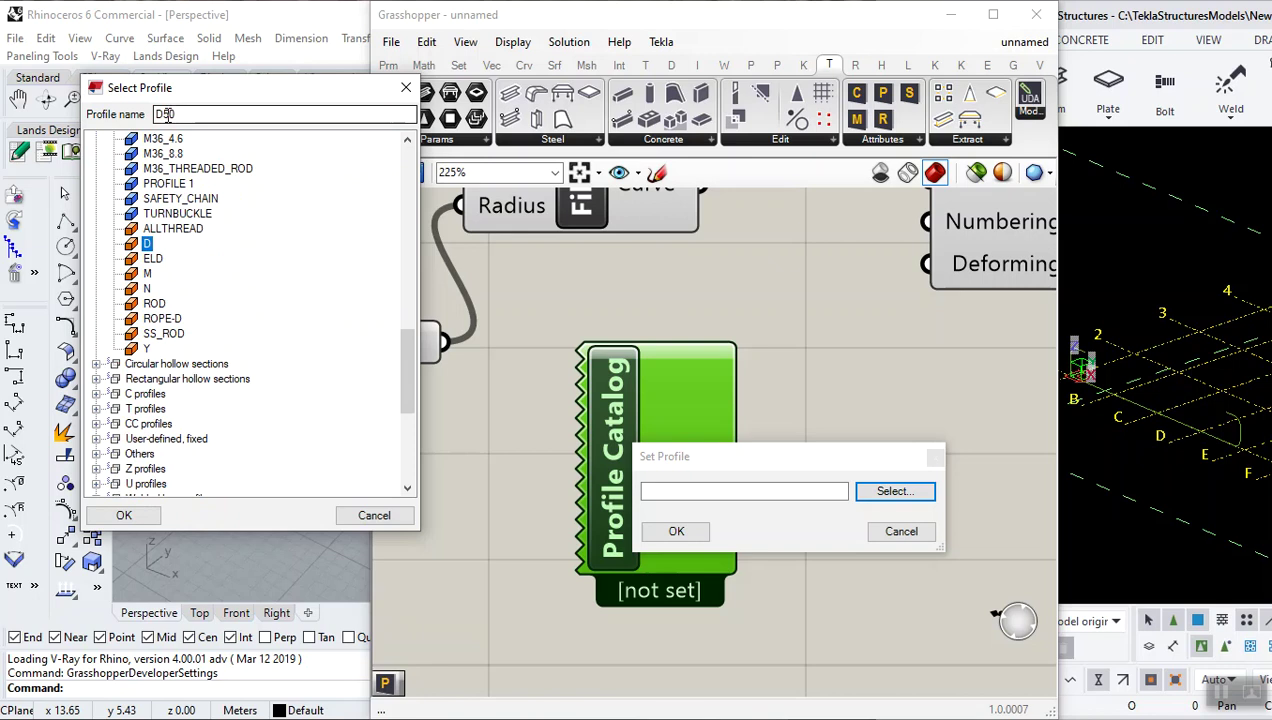
drag(162, 114, 240, 130)
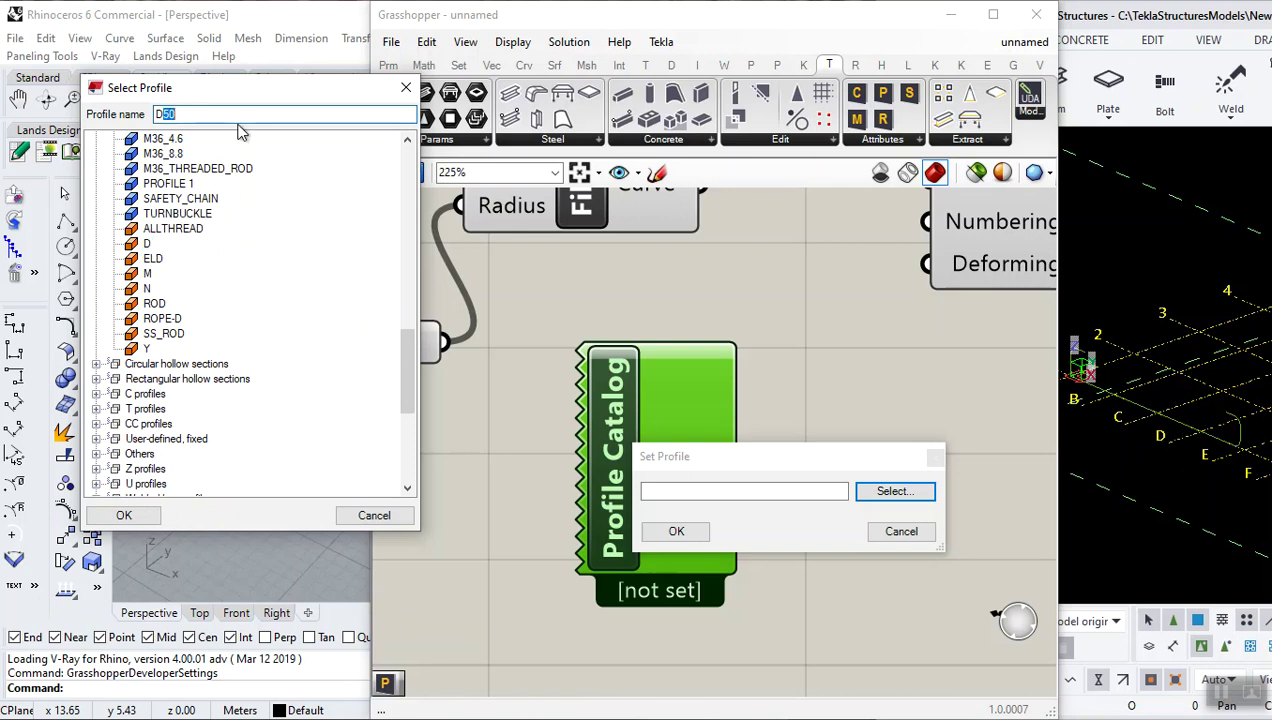
text(32)
click(120, 515)
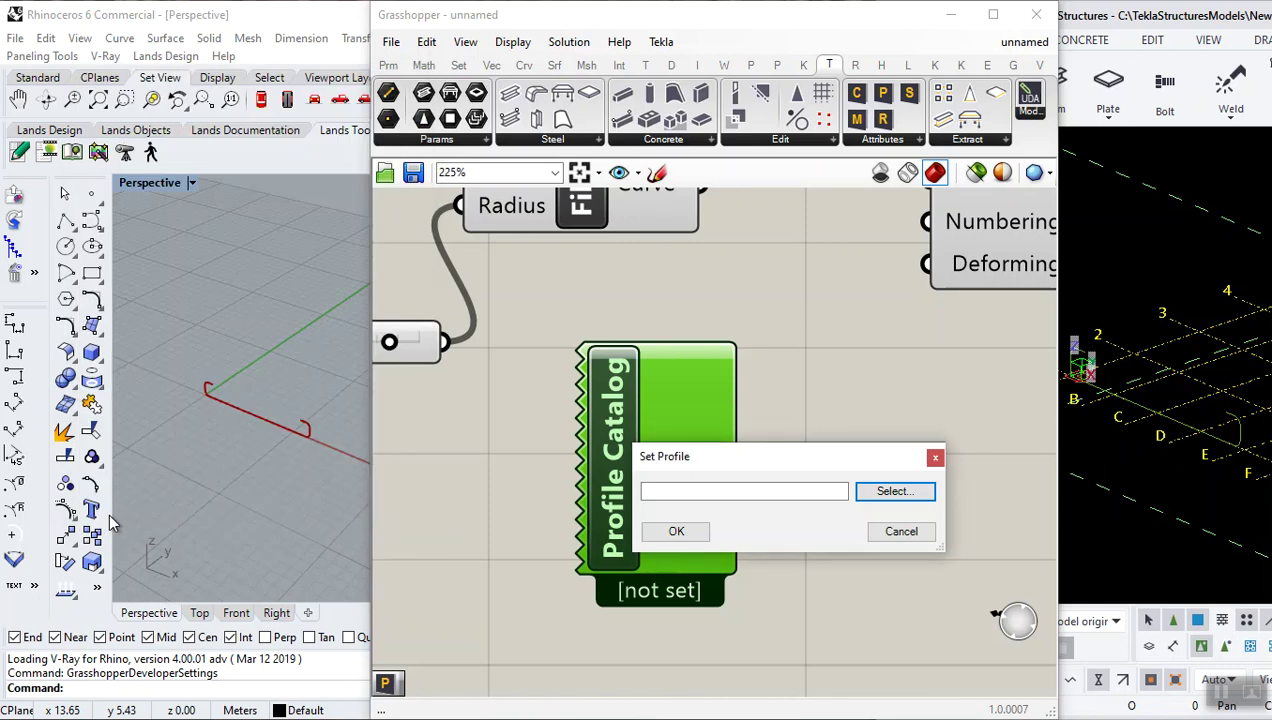
click(695, 540)
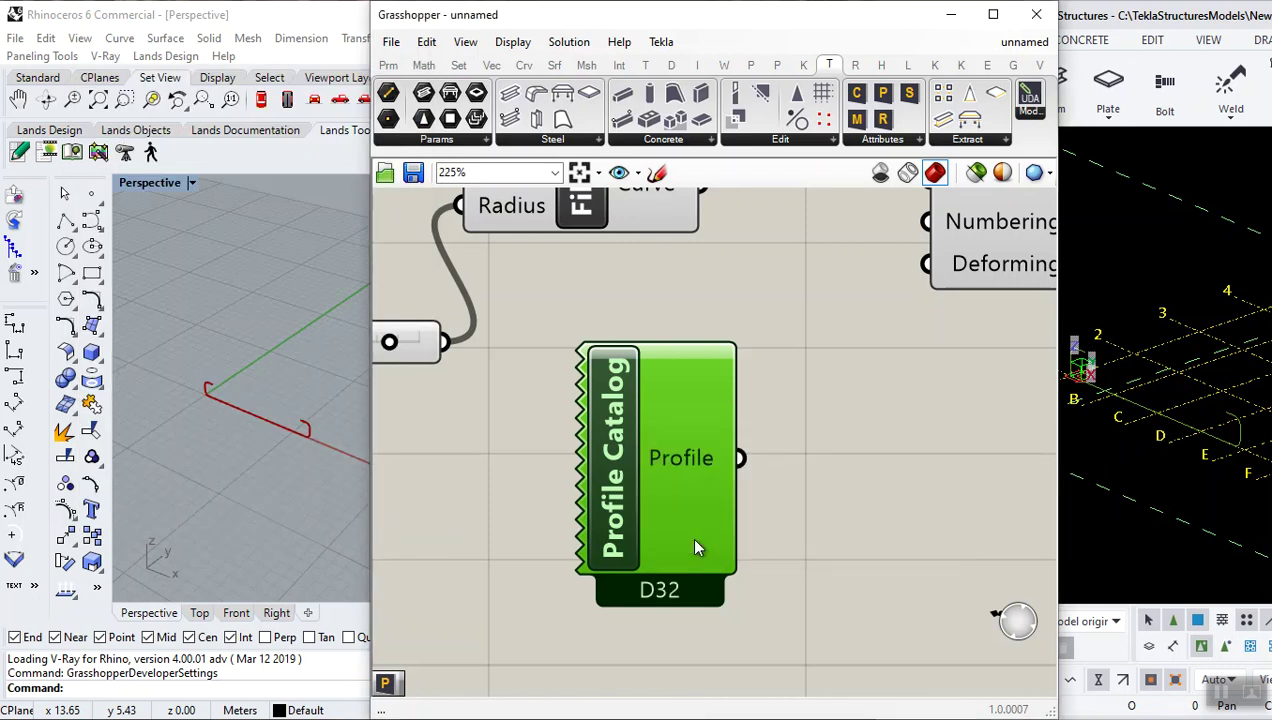
- Wire the Profile Catalog's Profile output into the Beam's Profile input and select the Beam component
scroll(659, 452, down, 3)
drag(690, 480, 785, 288)
click(795, 432)
click(848, 328)
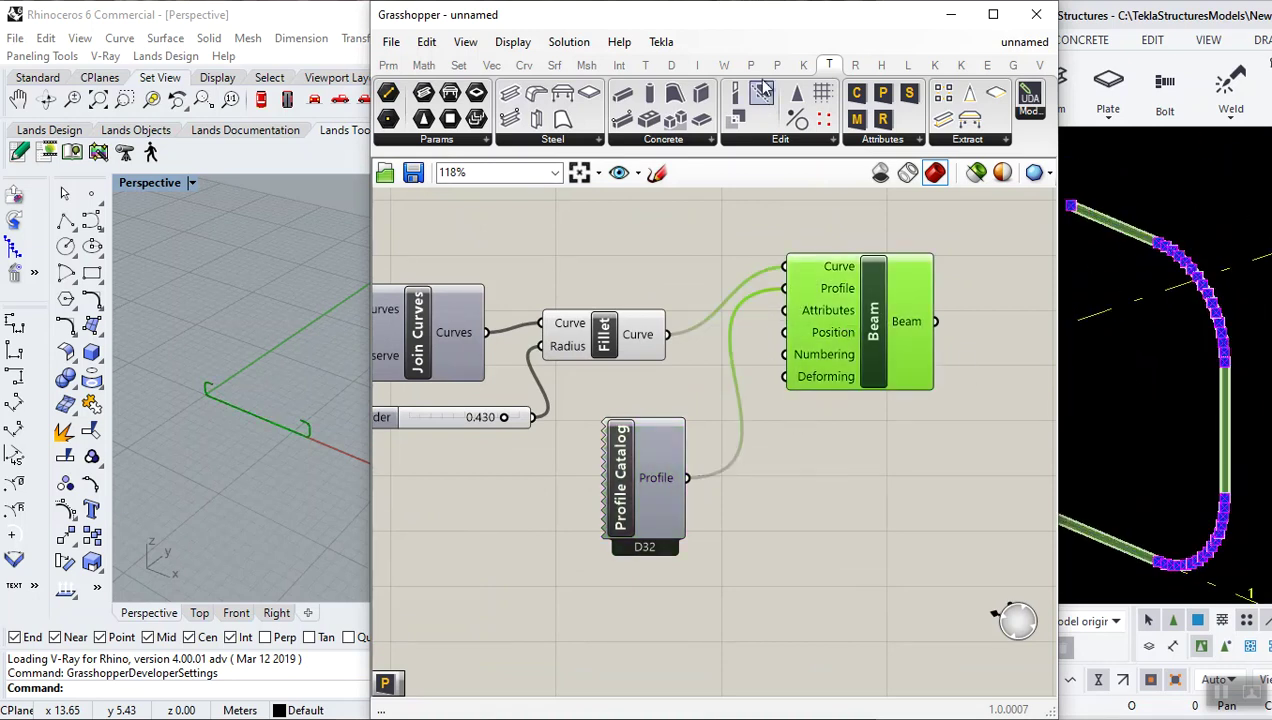
- Shift the Grasshopper window aside, rearrange Beam and Profile Catalog, and check the beam in the Tekla model view
drag(778, 24, 648, 30)
drag(672, 355, 692, 417)
click(1156, 395)
drag(508, 476, 554, 445)
scroll(1176, 296, down, 5)
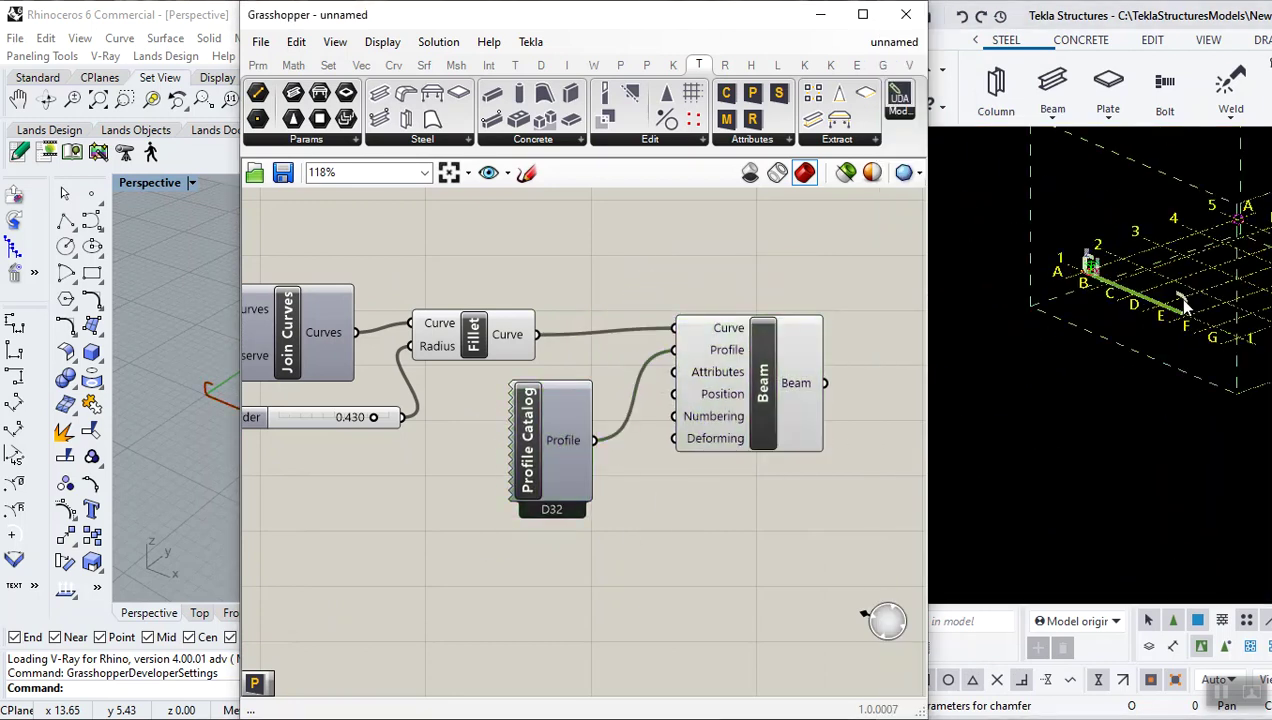
scroll(535, 325, down, 4)
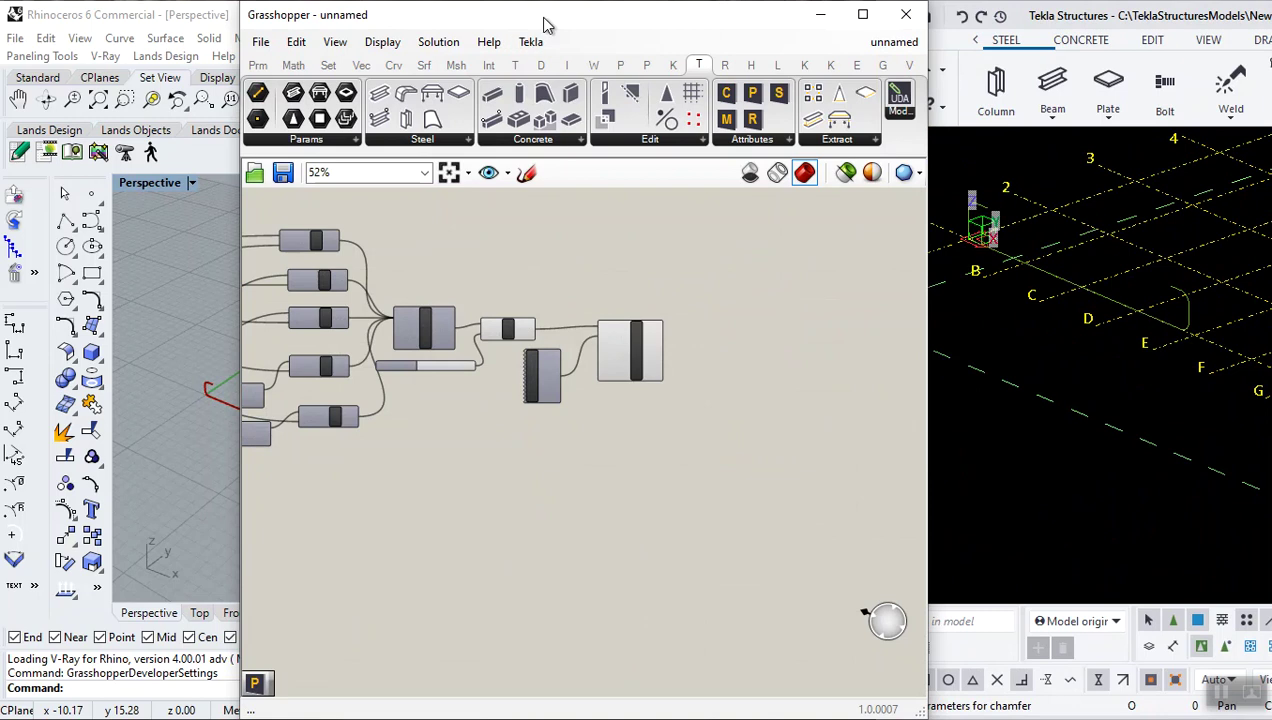
- Move the Grasshopper window back over Tekla and place the Profile Catalog just below the Fillet component
drag(545, 25, 665, 24)
scroll(796, 368, up, 4)
click(677, 354)
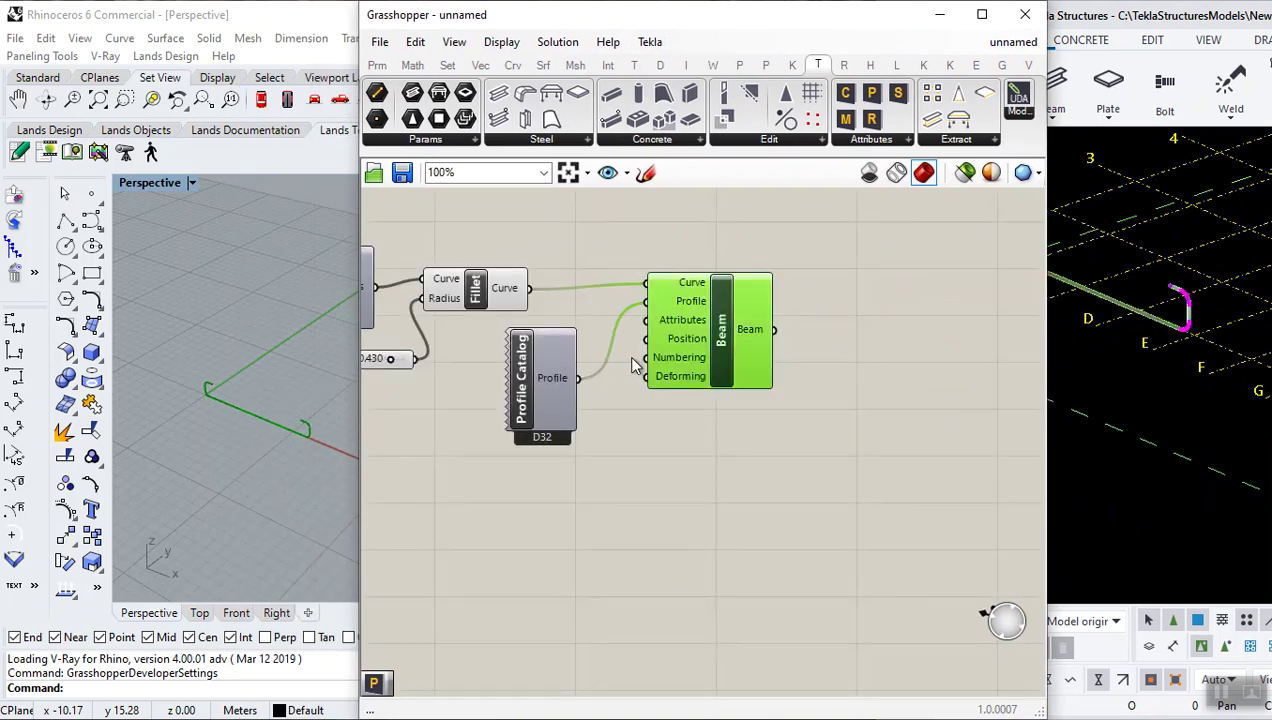
scroll(679, 358, up, 2)
drag(516, 425, 536, 383)
click(585, 513)
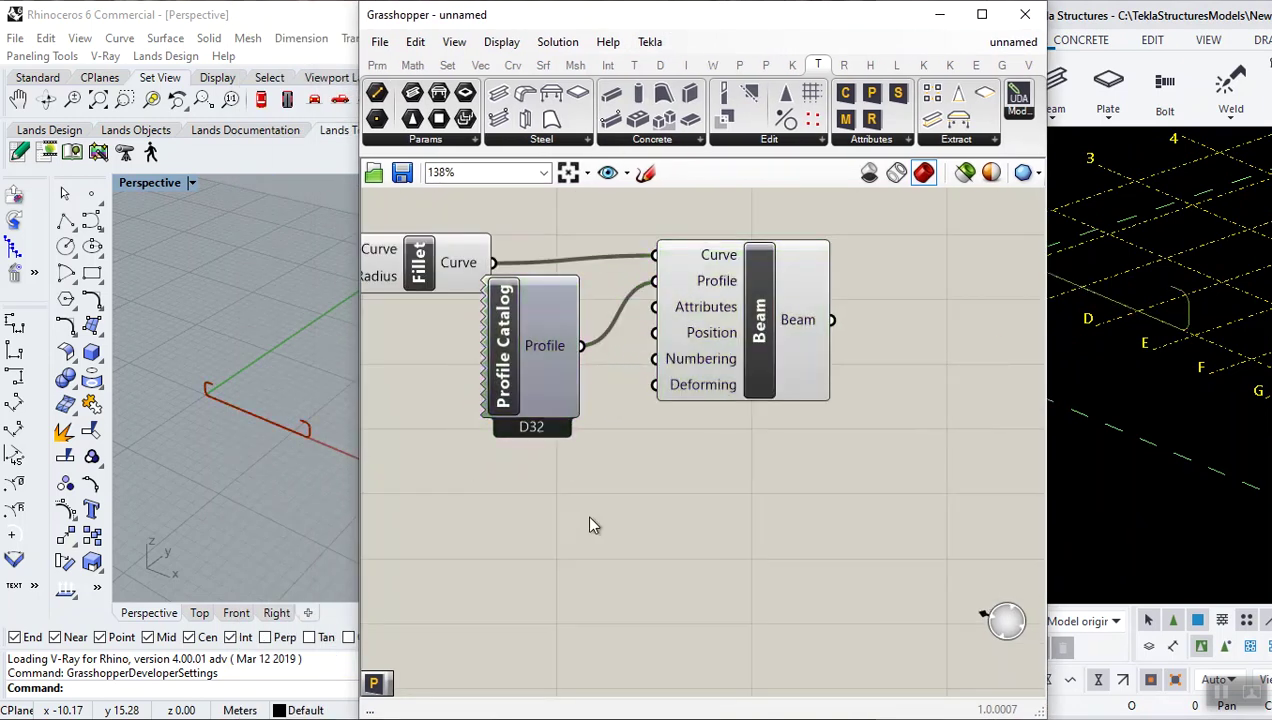
- Place a Part Attributes component on the canvas below the Profile Catalog
click(862, 141)
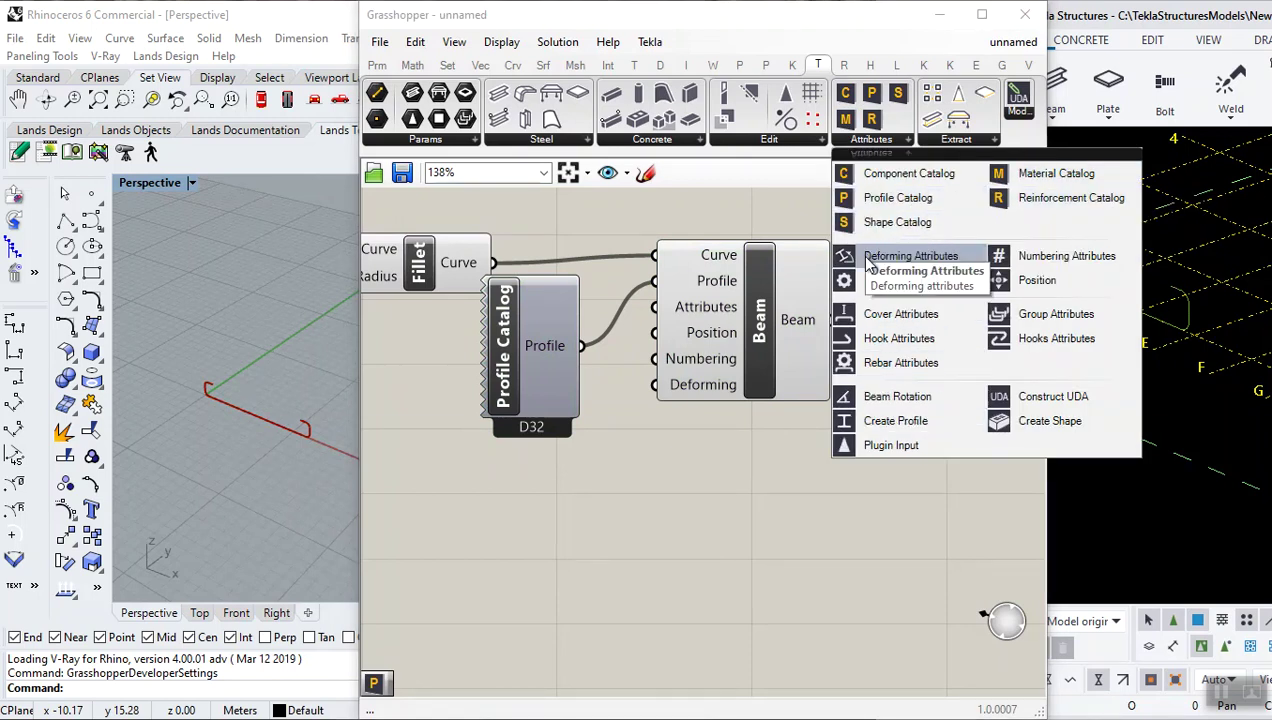
click(880, 287)
click(487, 592)
scroll(699, 440, down, 3)
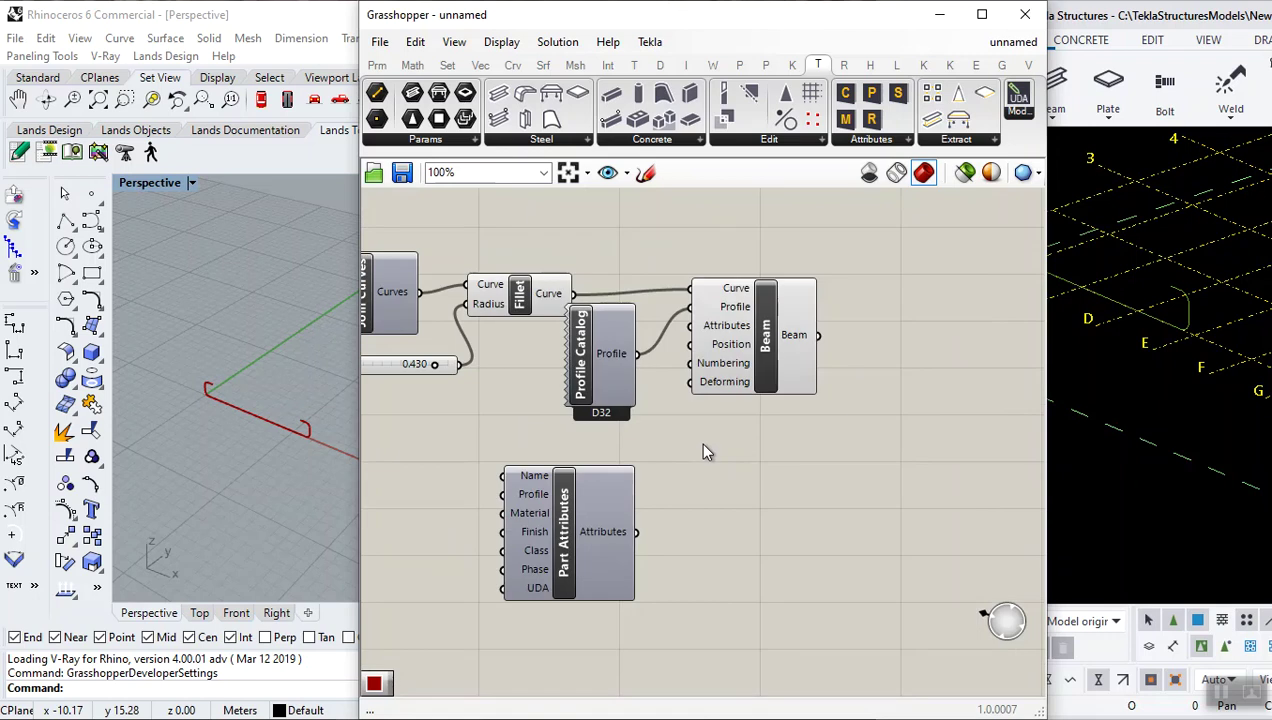
scroll(540, 540, up, 3)
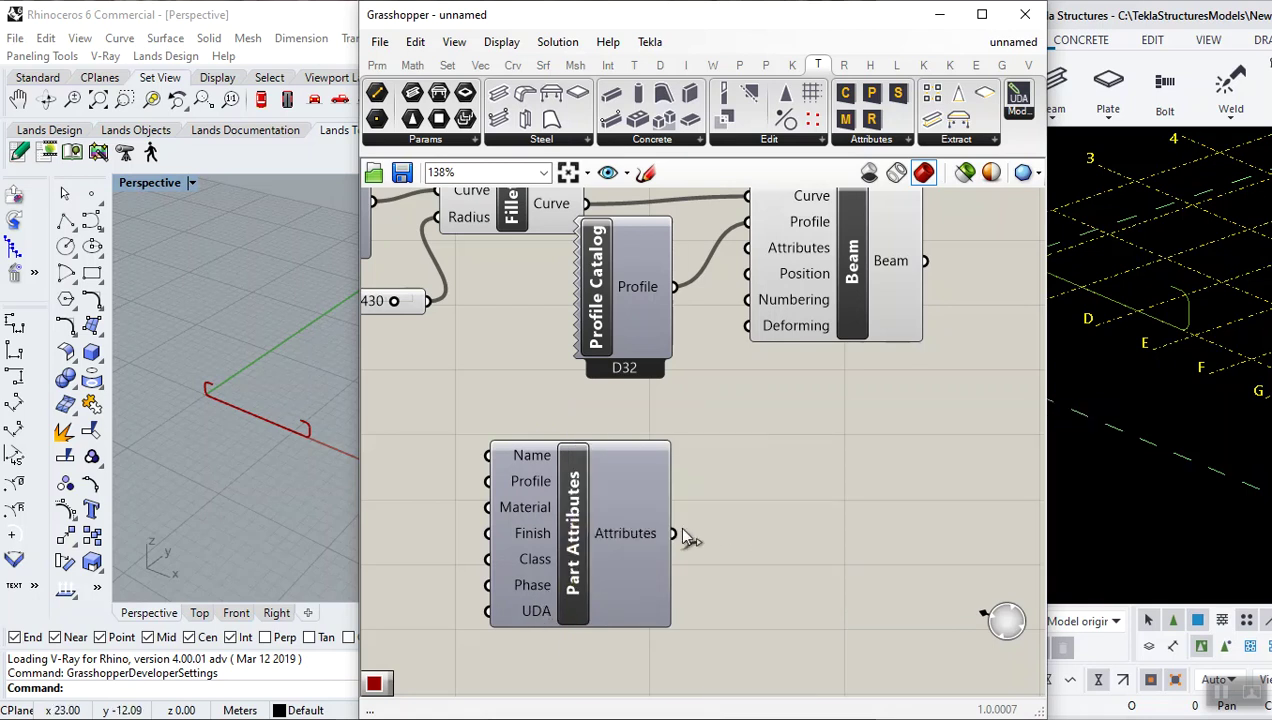
- Wire the Part Attributes output into the Beam's Attributes input and space out Beam, Profile Catalog and Part Attributes
drag(673, 533, 749, 249)
drag(820, 272, 840, 308)
click(763, 365)
right_drag(635, 264, 700, 314)
drag(700, 320, 704, 353)
drag(697, 558, 739, 564)
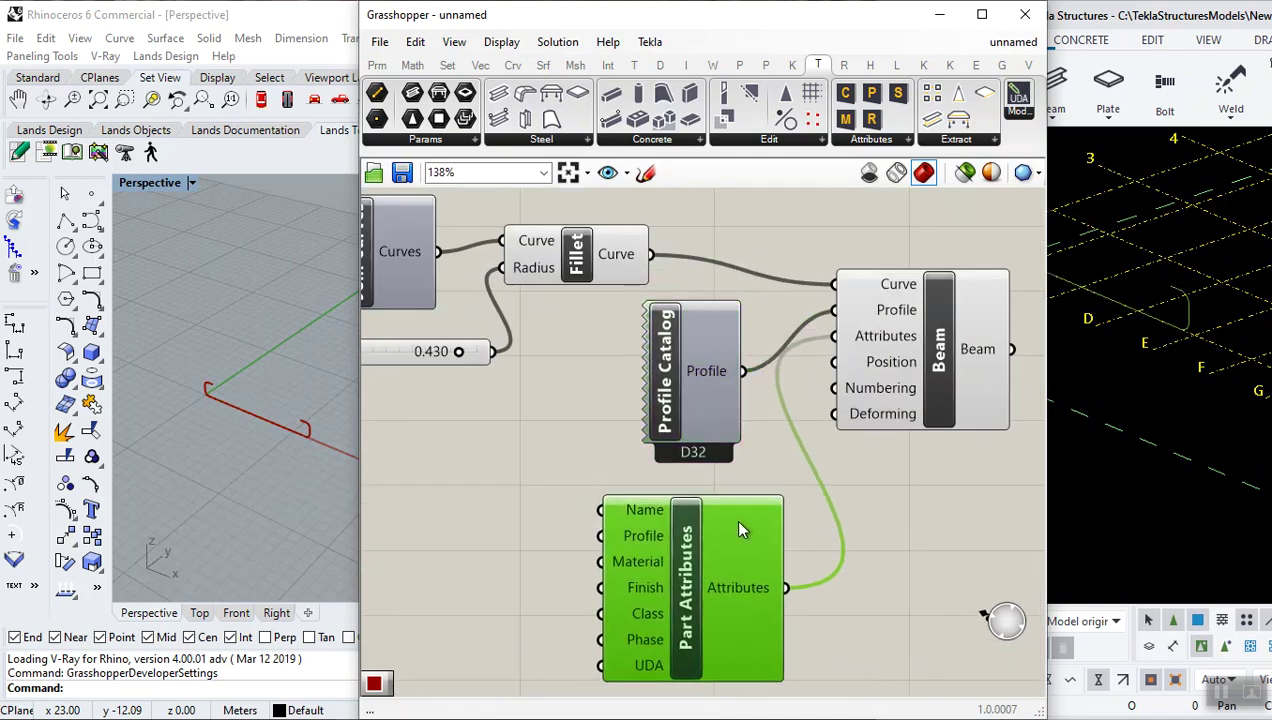
drag(885, 385, 913, 366)
click(907, 482)
scroll(600, 450, down, 5)
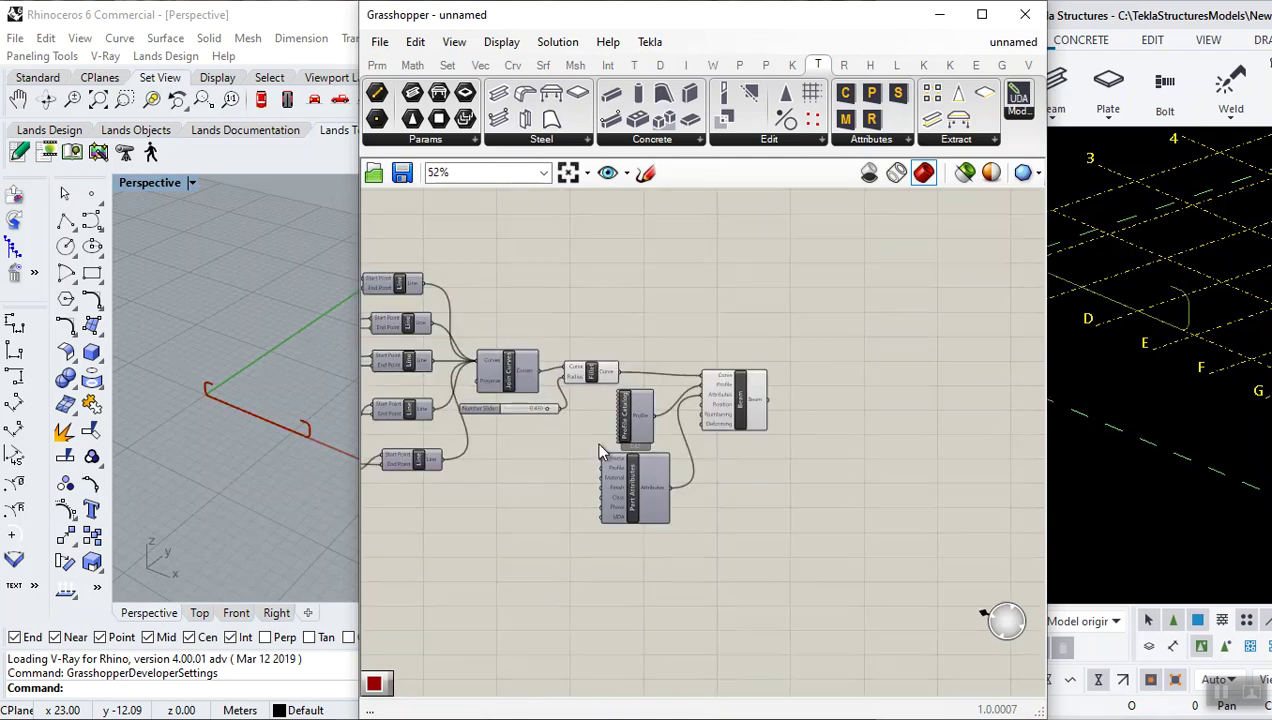
scroll(600, 450, up, 4)
scroll(300, 425, up, 3)
double_click(482, 474)
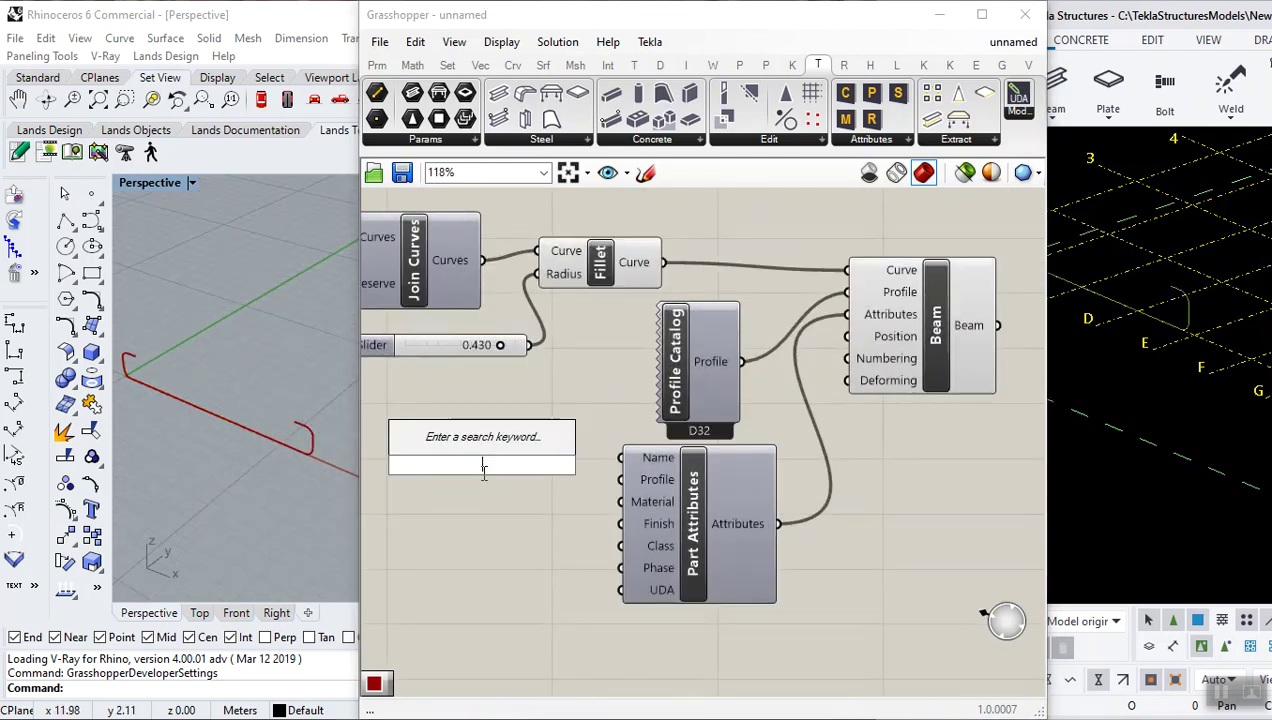
text(r)
key(BackSpace)
text(d)
key(BackSpace)
text(p)
key(Escape)
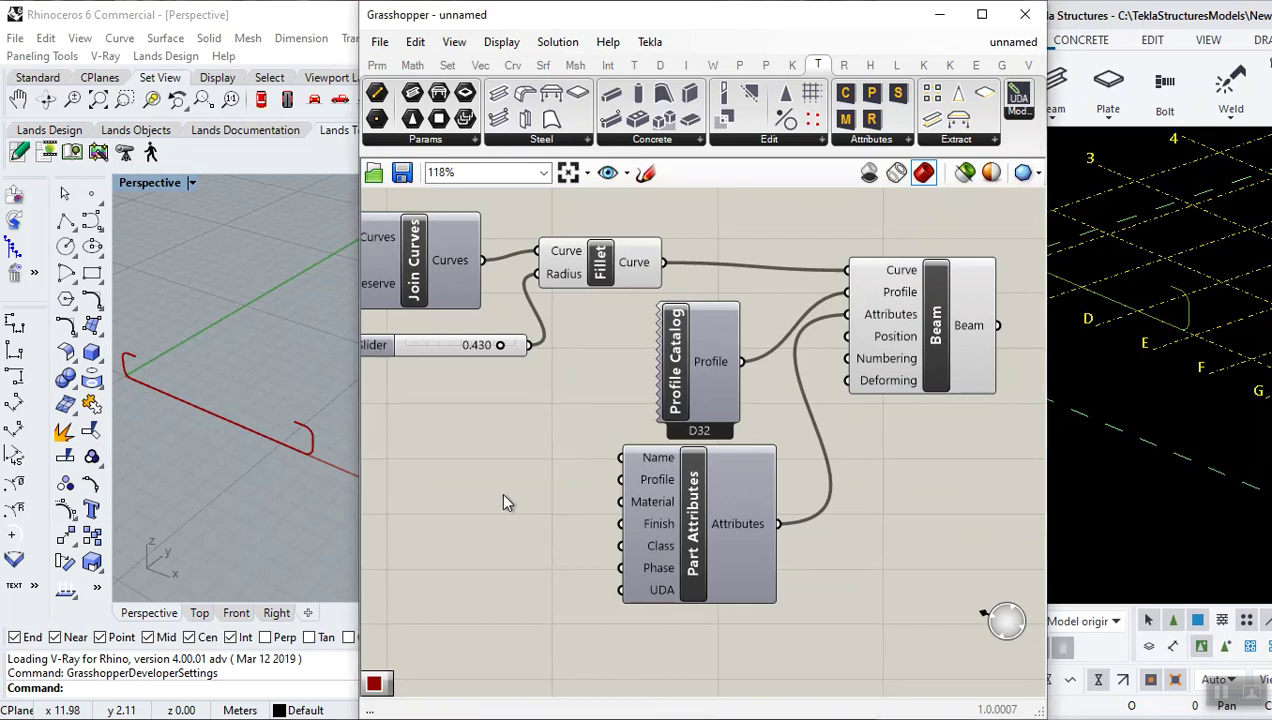
- Try to add a text panel reading REBAR beside Part Attributes
double_click(499, 491)
text(//)
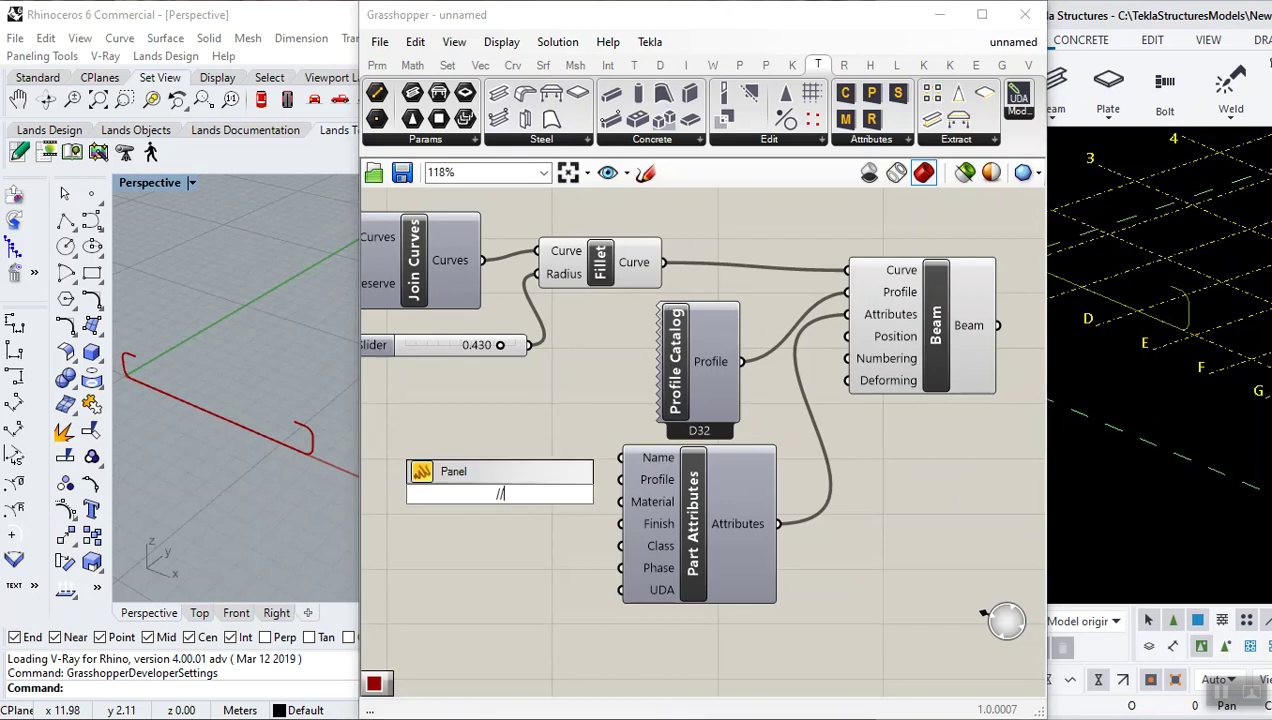
text(REBAR)
click(453, 468)
key(Delete)
- Place a panel containing the text REBAR on the canvas beside Part Attributes
scroll(512, 548, down, 4)
scroll(517, 514, up, 3)
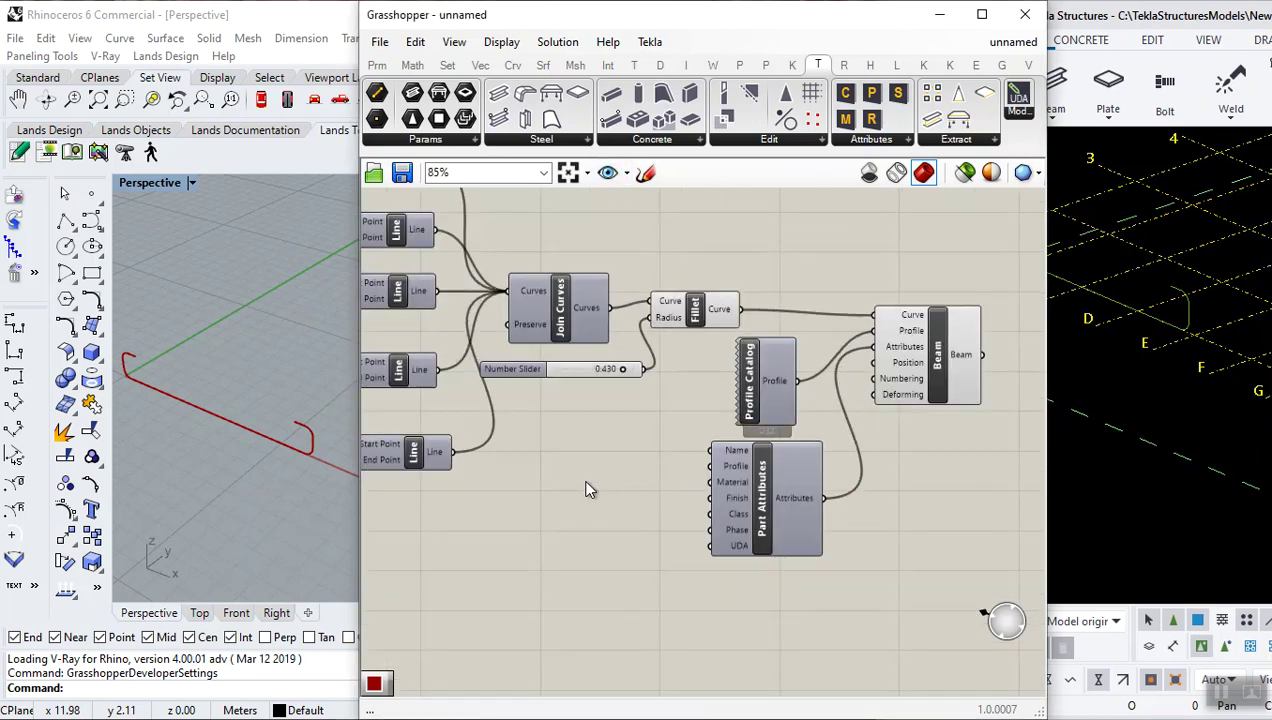
double_click(587, 481)
text(//)
key(Return)
text(REBAR)
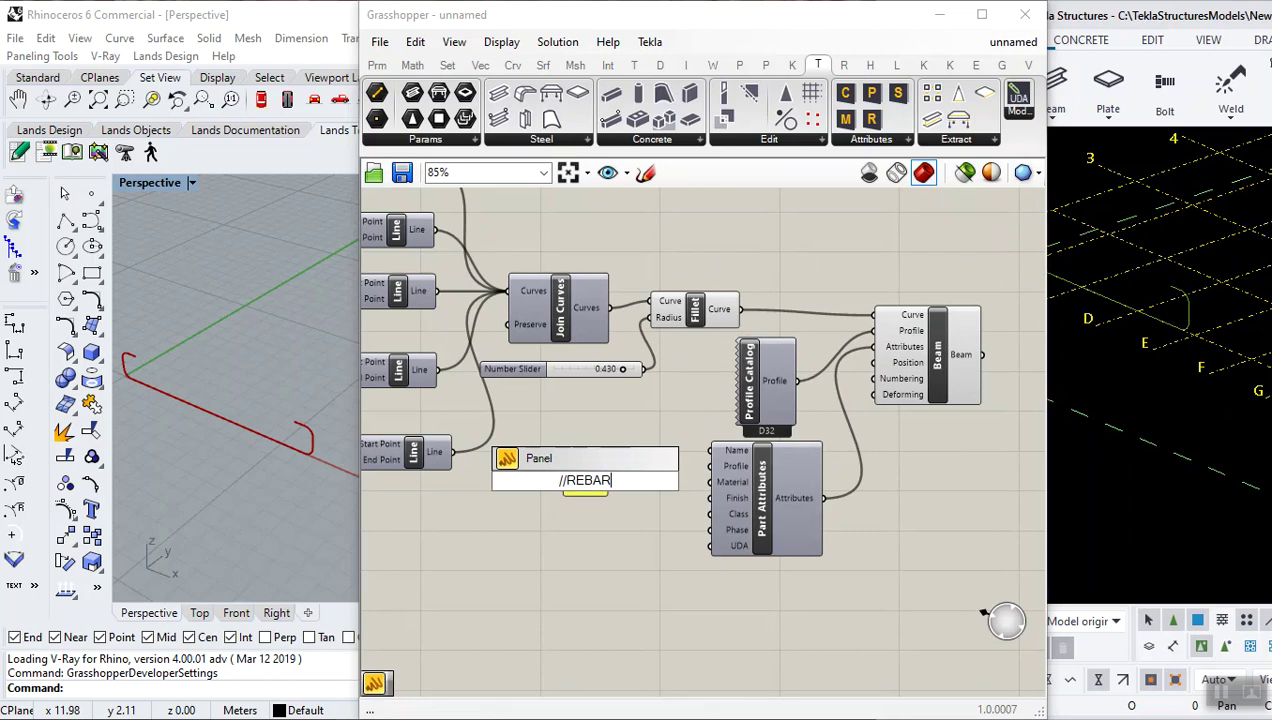
click(647, 586)
- Wire the REBAR panel into the Name input of Part Attributes and move the panel close to that input
scroll(615, 482, up, 5)
drag(616, 478, 843, 410)
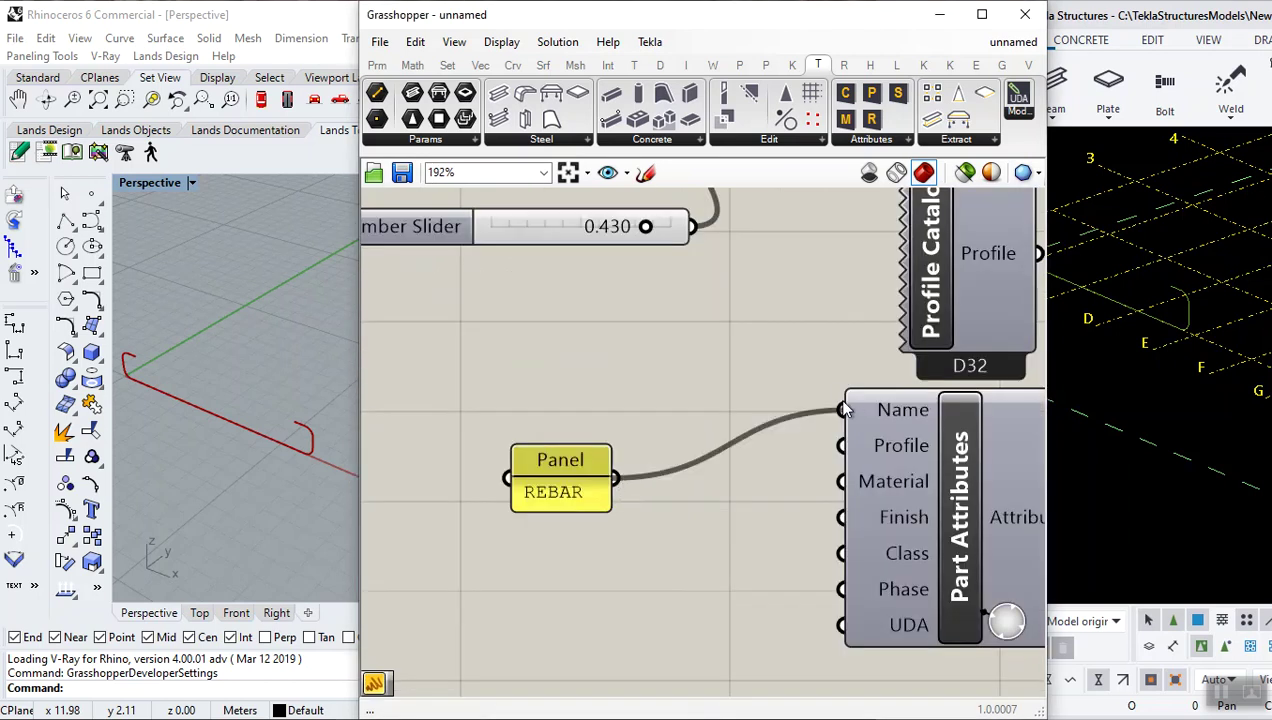
drag(560, 475, 721, 328)
click(638, 469)
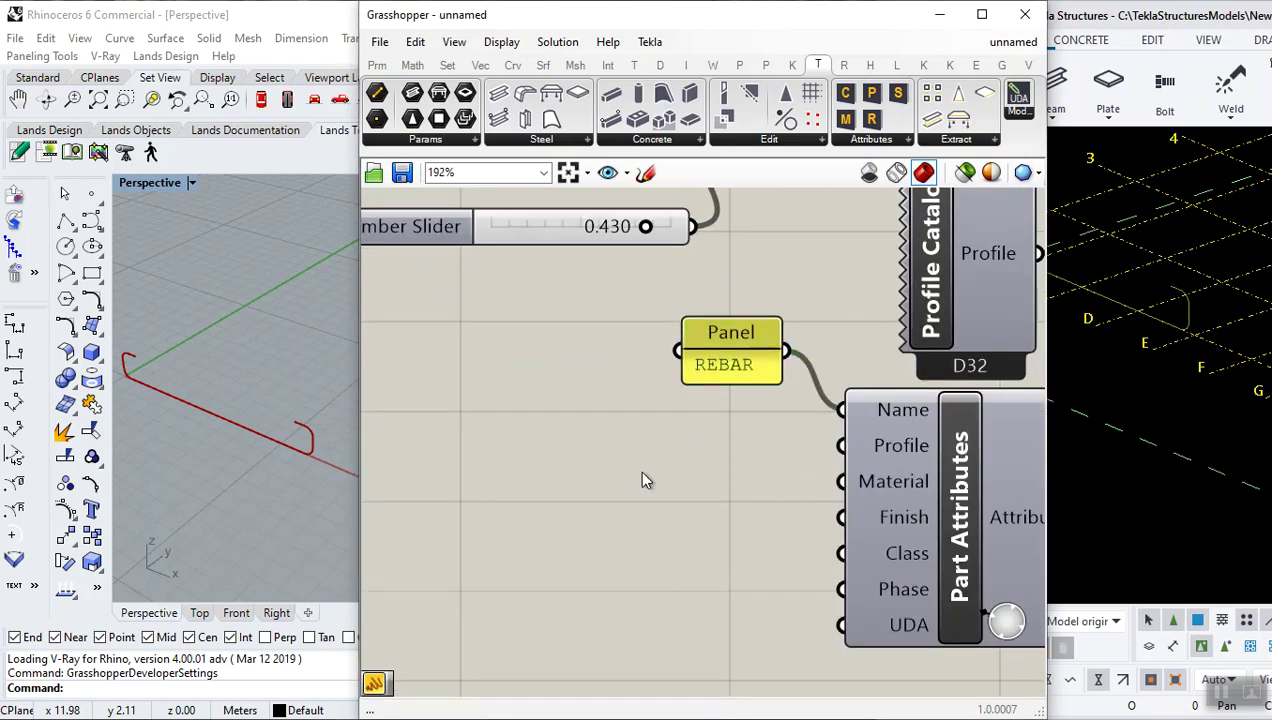
- Check the Profile input of Part Attributes and move the Profile Catalog closer to Fillet
scroll(630, 456, down, 7)
scroll(630, 456, up, 5)
click(785, 445)
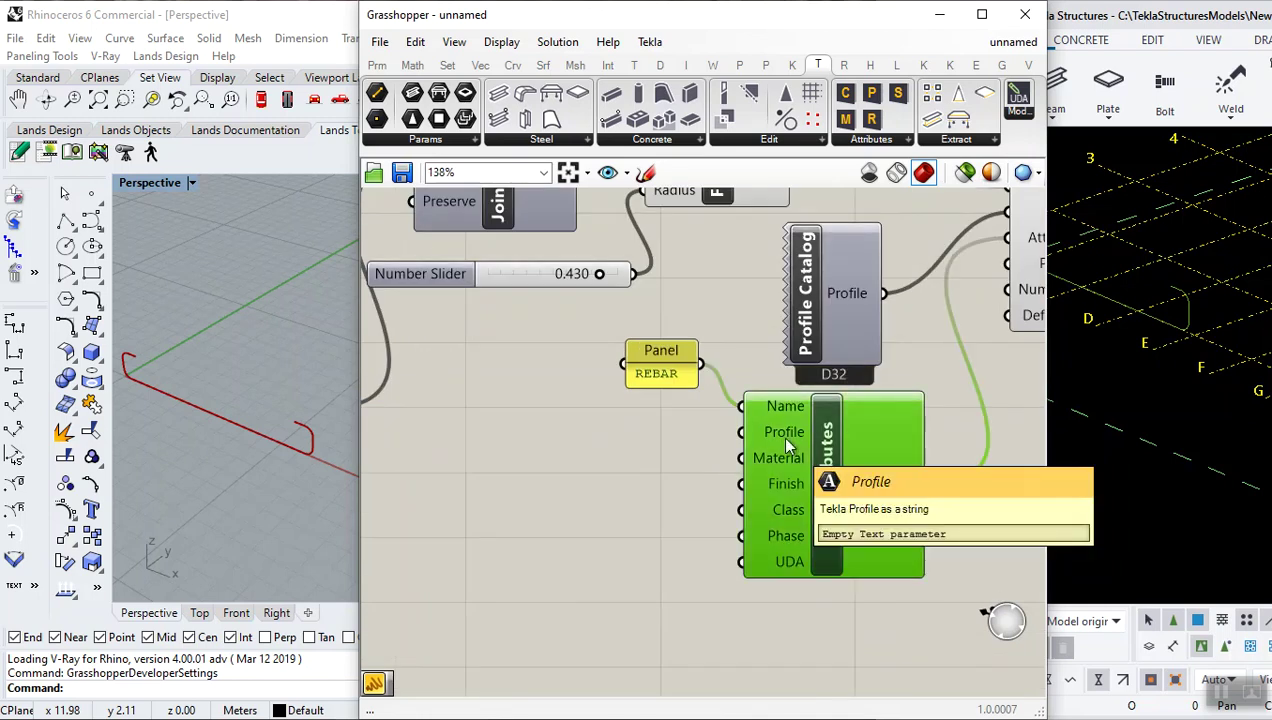
scroll(823, 356, down, 4)
scroll(760, 340, up, 3)
click(715, 328)
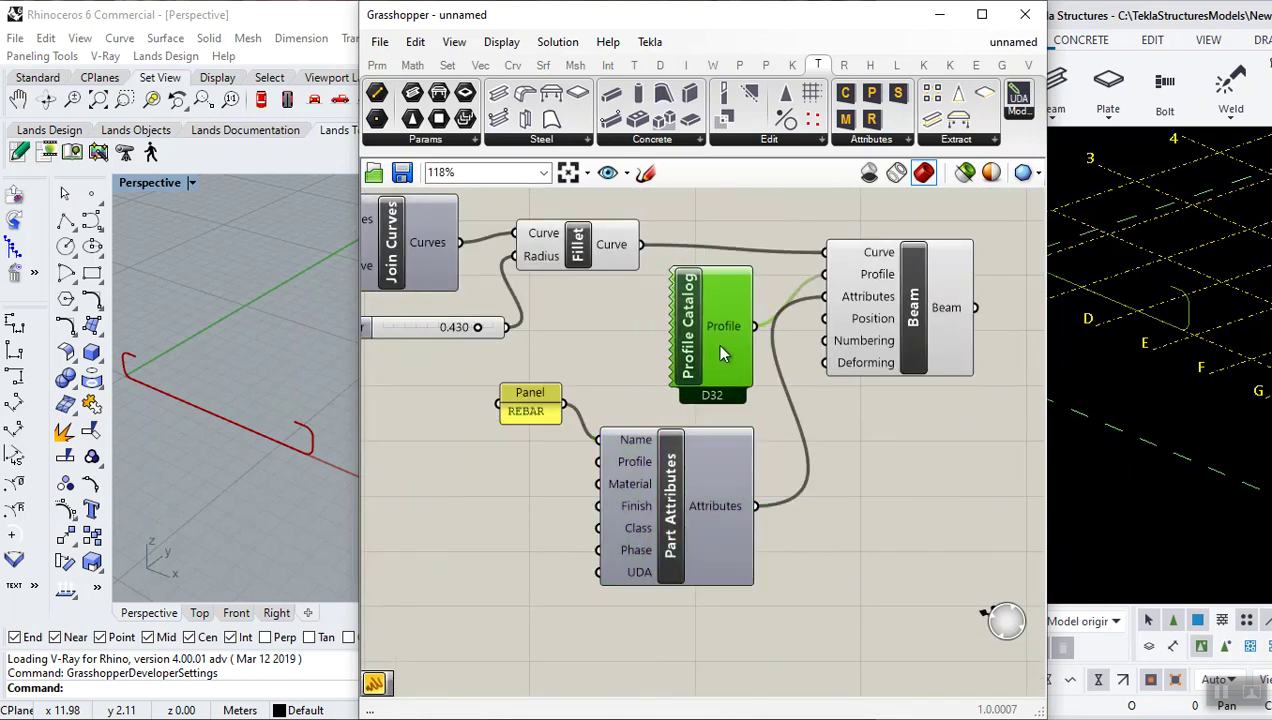
drag(727, 312, 697, 300)
click(870, 445)
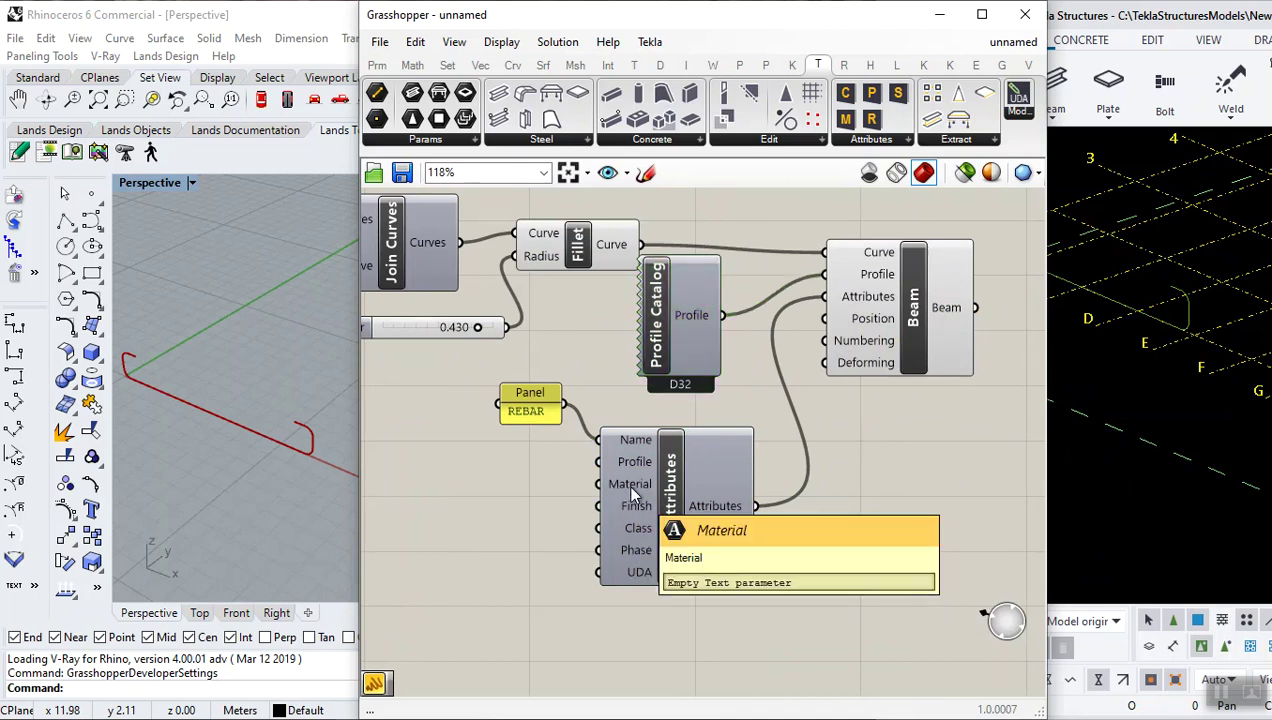
- Place a Material Catalog component below the REBAR panel and wire its output into the Material input of Part Attributes
click(866, 140)
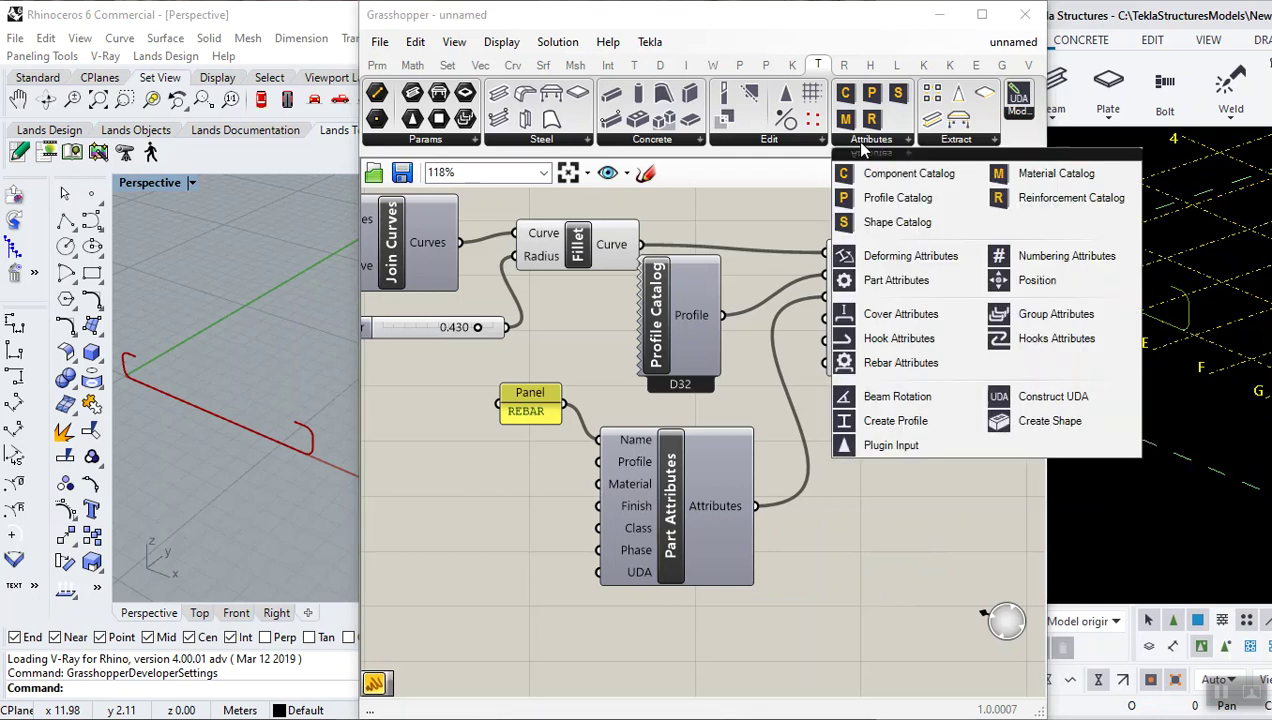
click(1076, 186)
click(513, 516)
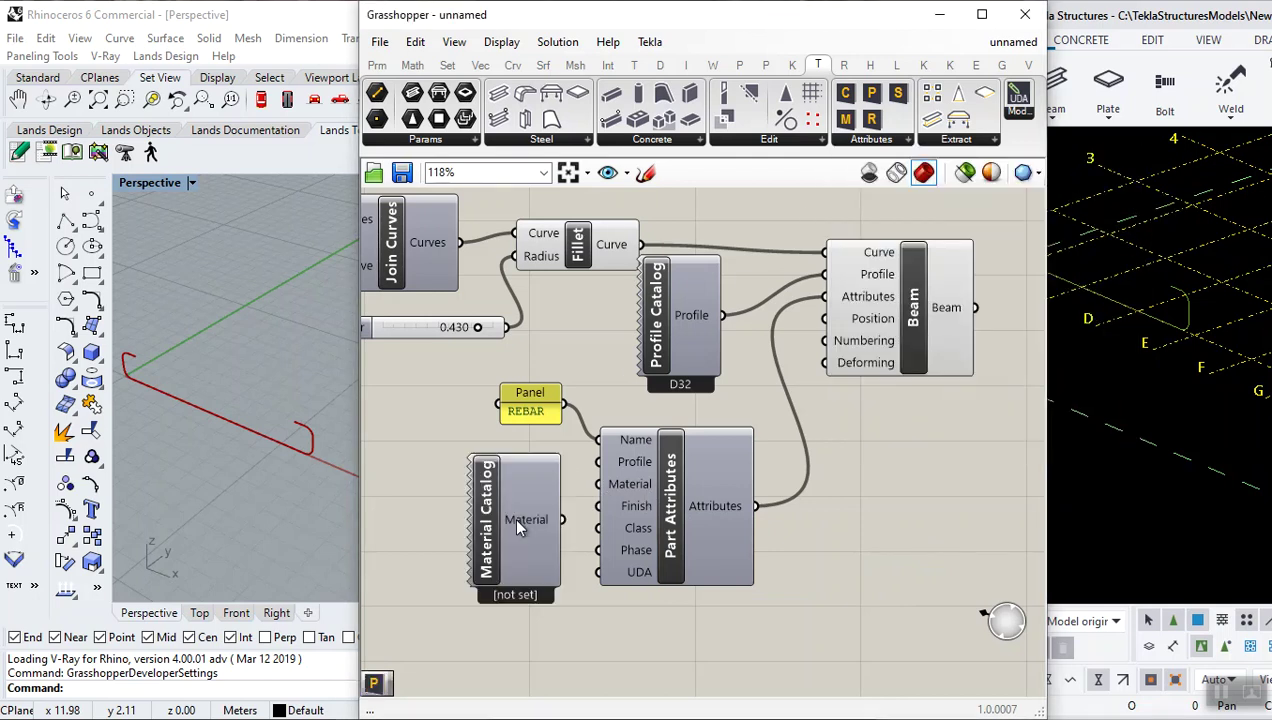
scroll(530, 495, up, 4)
drag(615, 520, 681, 431)
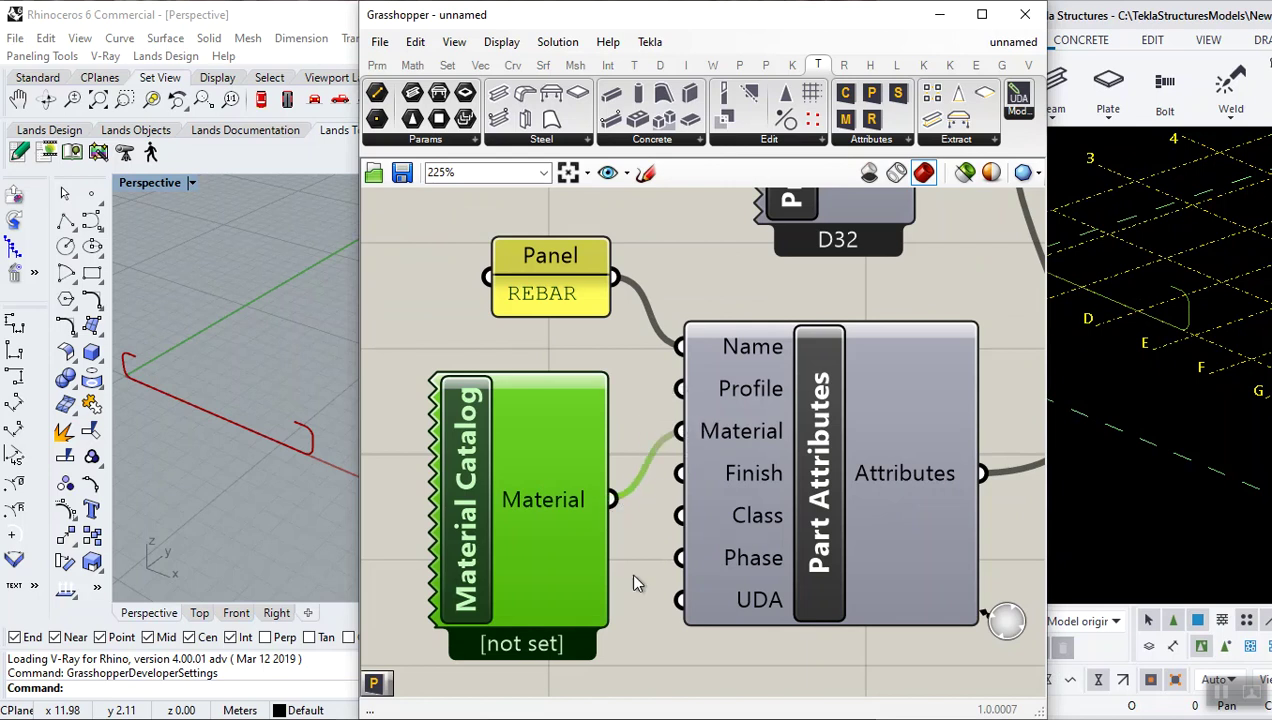
click(630, 518)
scroll(628, 516, down, 3)
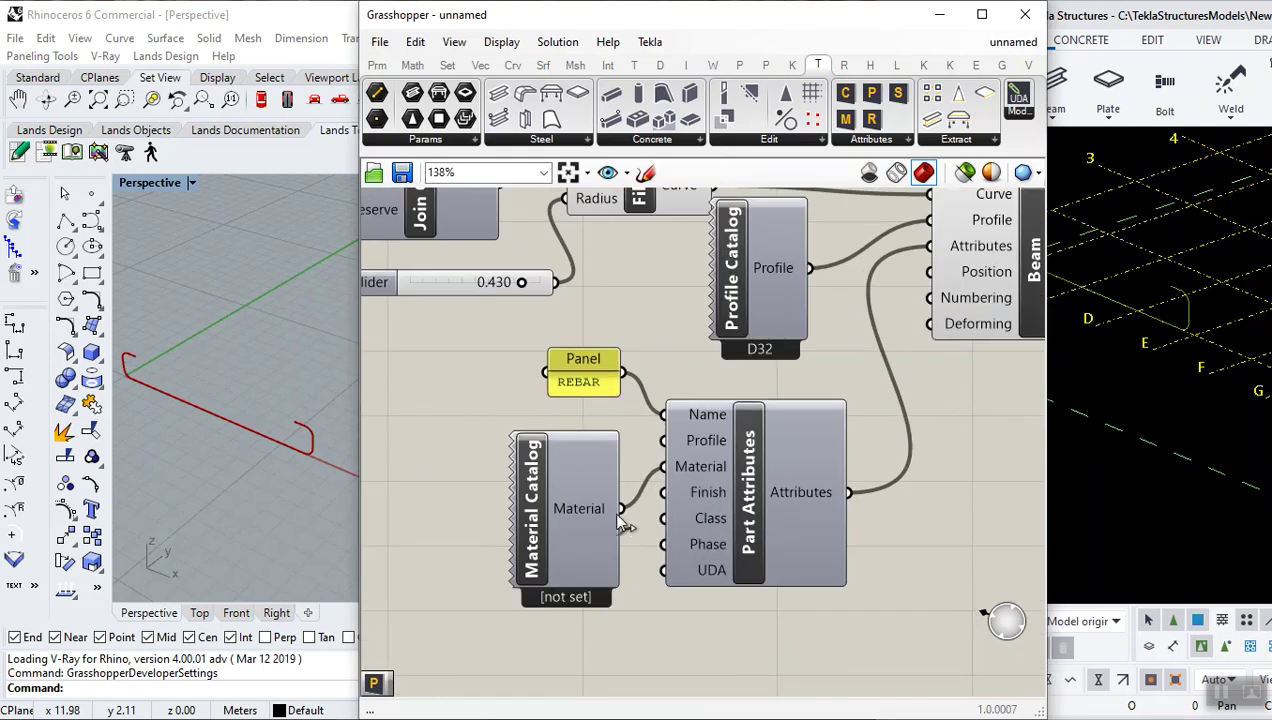
- Open the material selection of the Material Catalog component and browse the grades under MATERIAL_STEEL
double_click(531, 503)
click(804, 562)
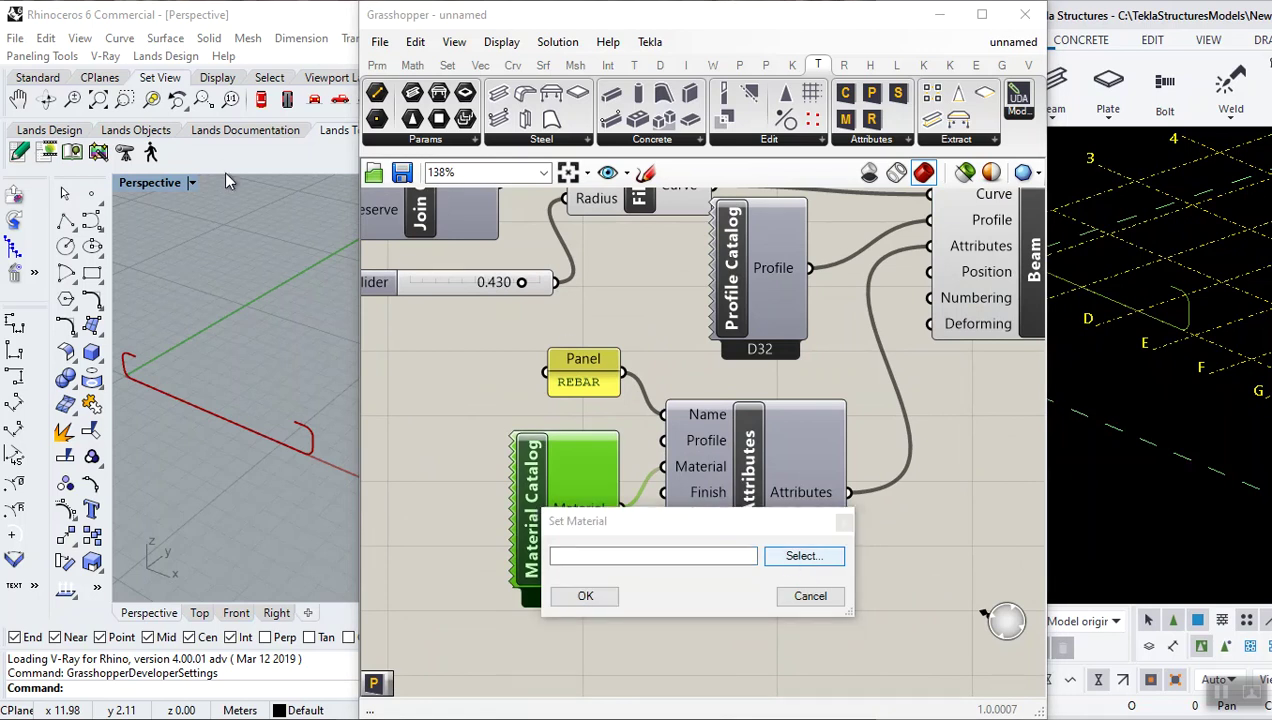
click(121, 208)
click(163, 418)
click(163, 448)
scroll(205, 438, down, 10)
click(172, 447)
click(176, 492)
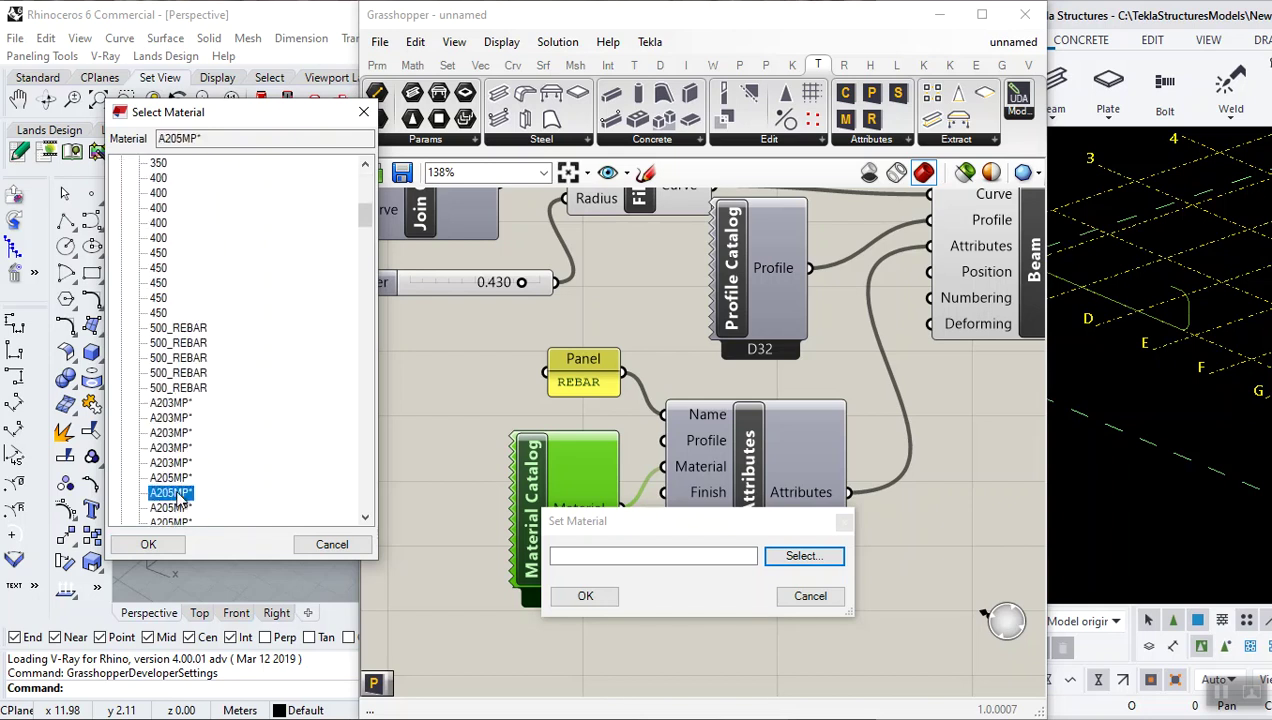
scroll(186, 480, down, 8)
scroll(186, 478, down, 20)
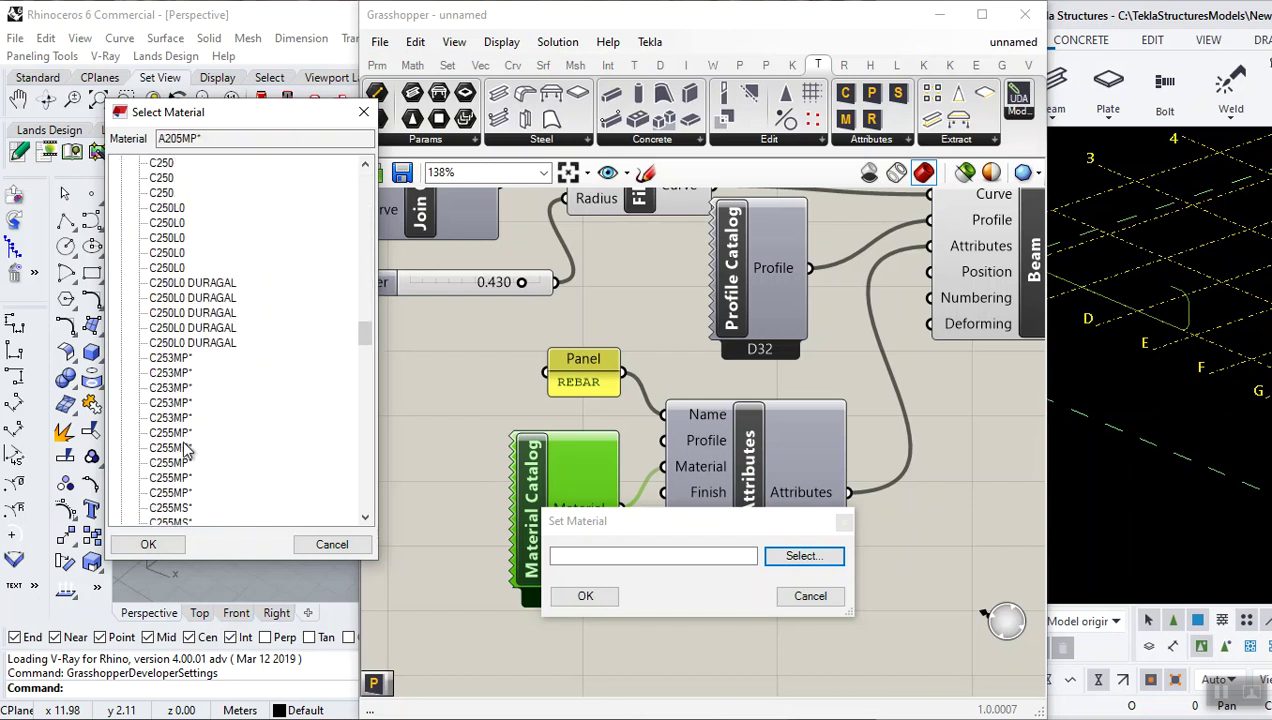
scroll(190, 425, down, 15)
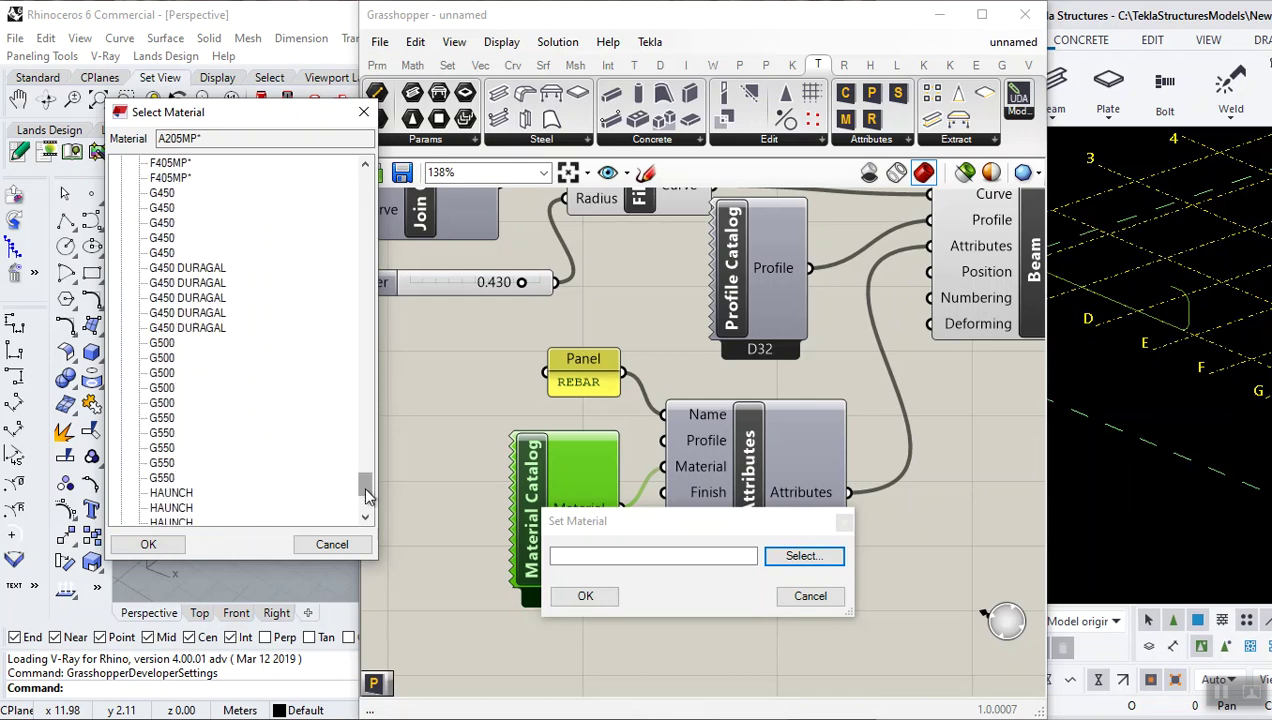
click(362, 250)
drag(362, 255, 358, 201)
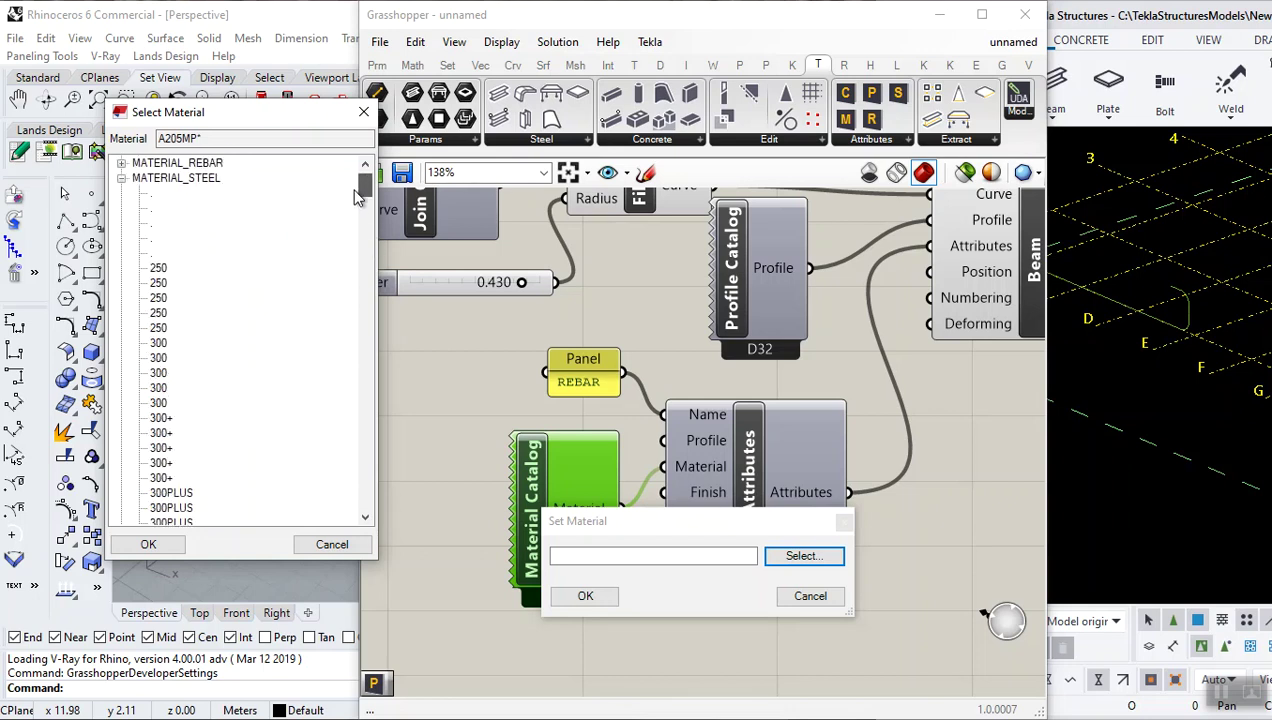
- Choose steel grade 250 as the material and accept it for the Material Catalog
click(158, 270)
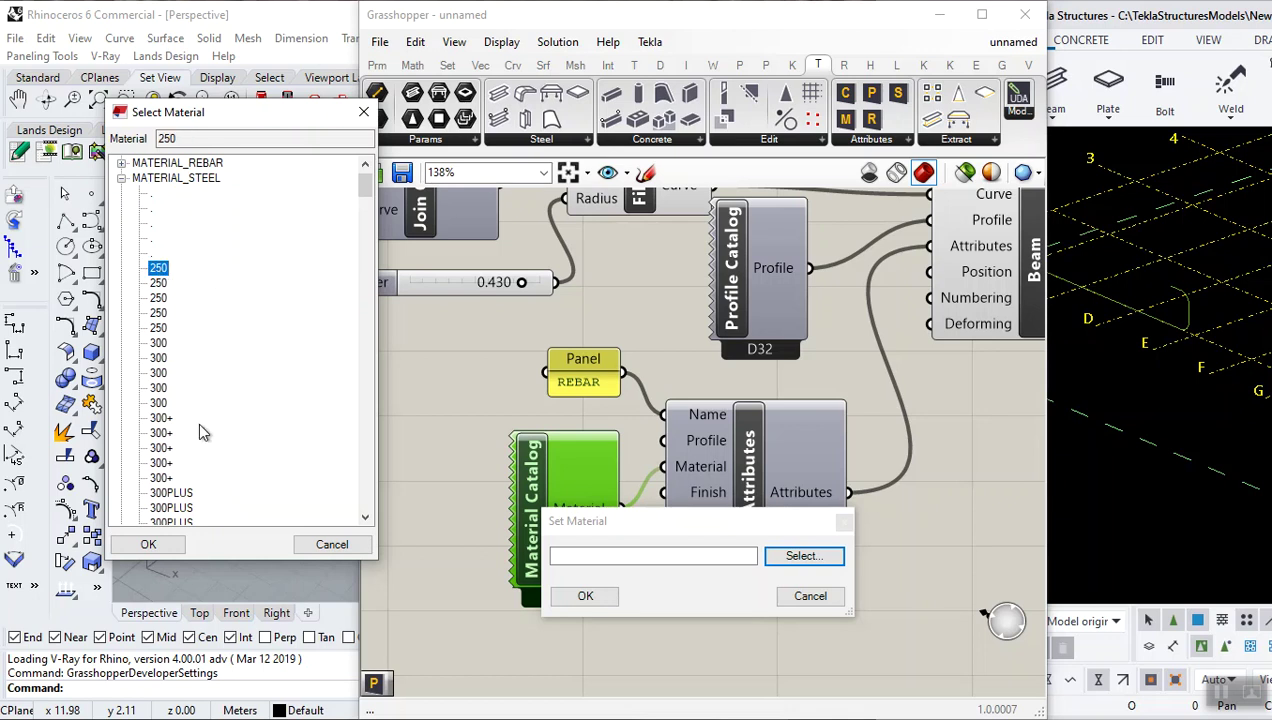
click(133, 550)
click(597, 596)
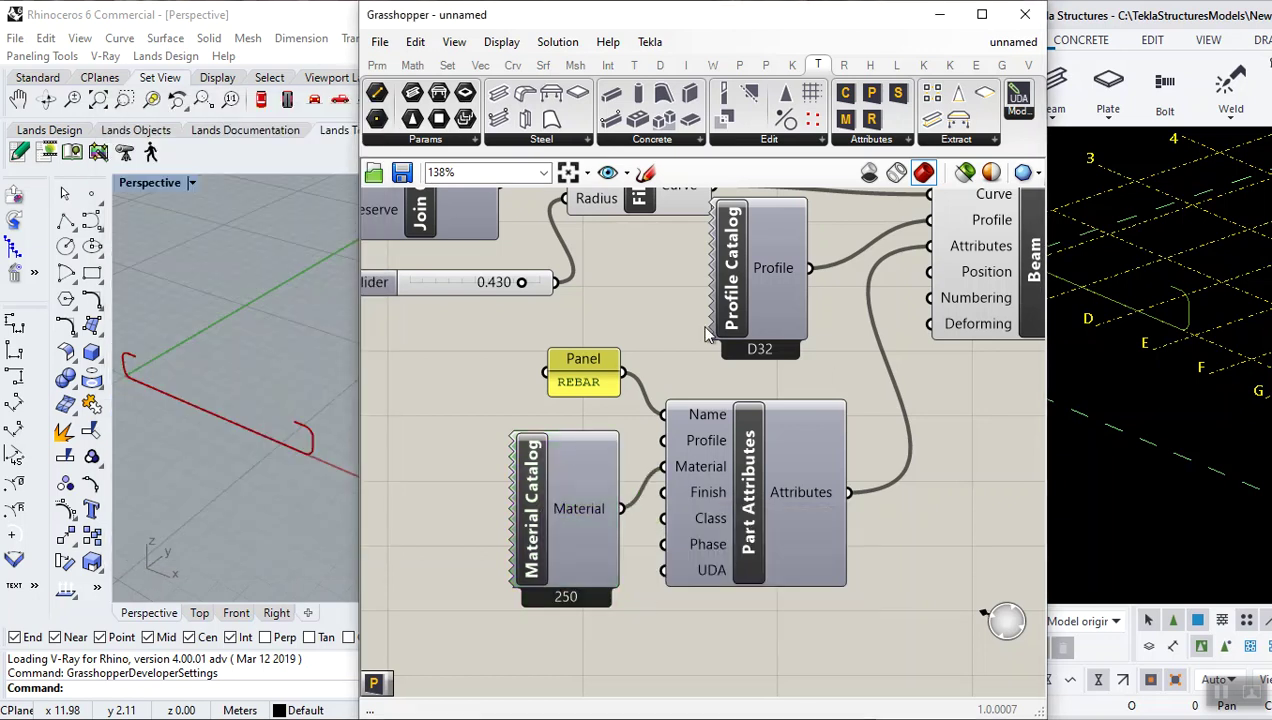
- Move the Beam component slightly away from the Profile Catalog to open up space between them
scroll(705, 334, down, 3)
click(690, 330)
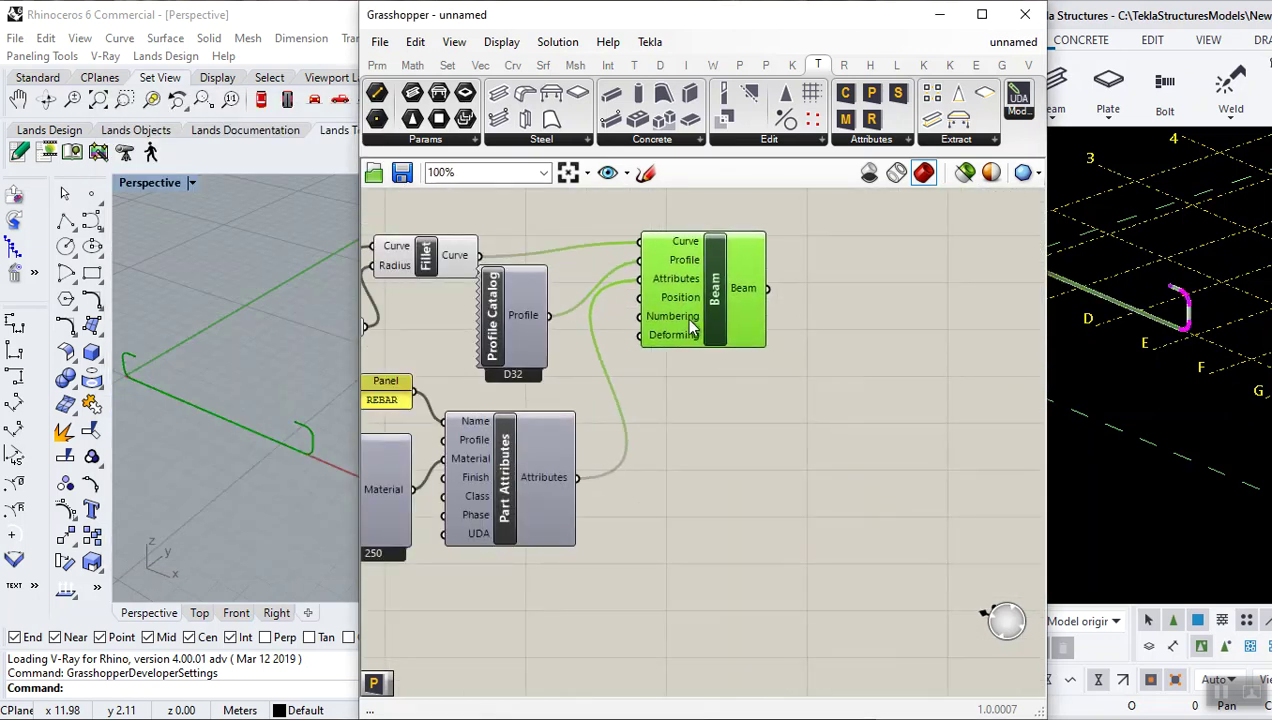
click(669, 434)
click(520, 316)
drag(524, 318, 529, 310)
drag(666, 311, 707, 345)
click(694, 440)
click(385, 472)
- Switch to Tekla Structures and inspect the Class attribute in the properties of the hooked steel beam
scroll(385, 472, up, 3)
drag(530, 397, 498, 361)
click(585, 548)
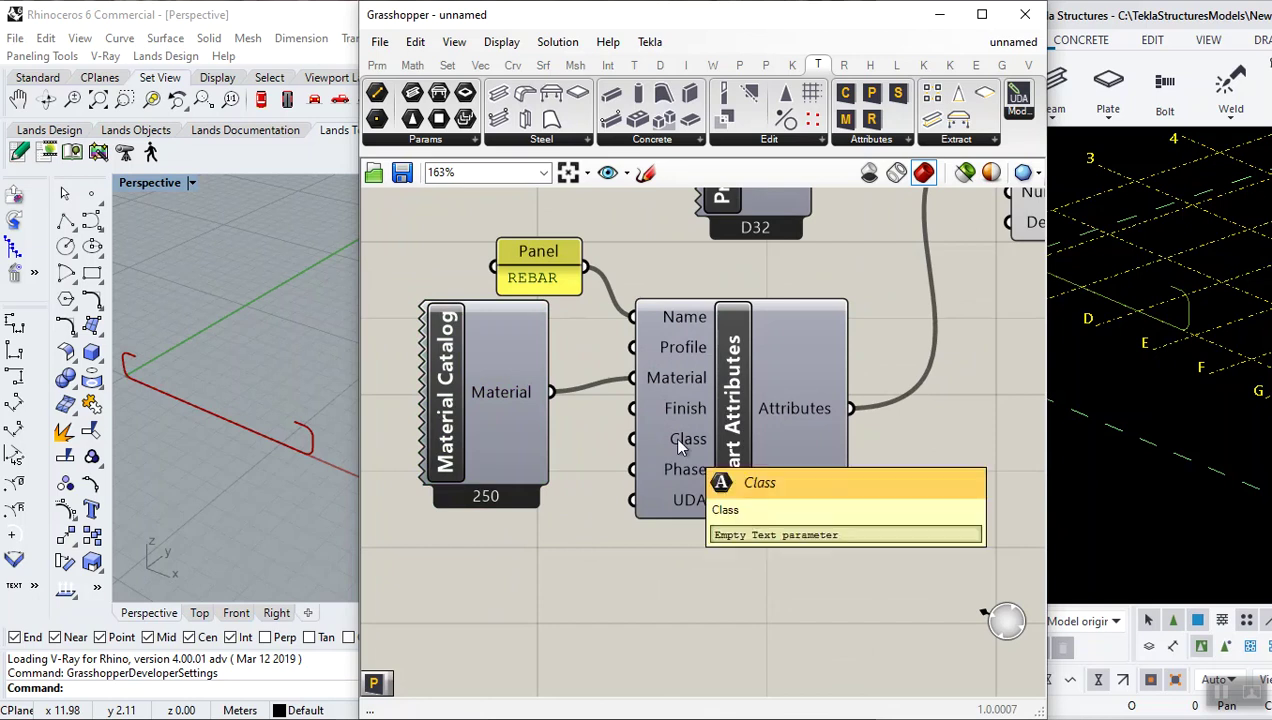
click(1186, 316)
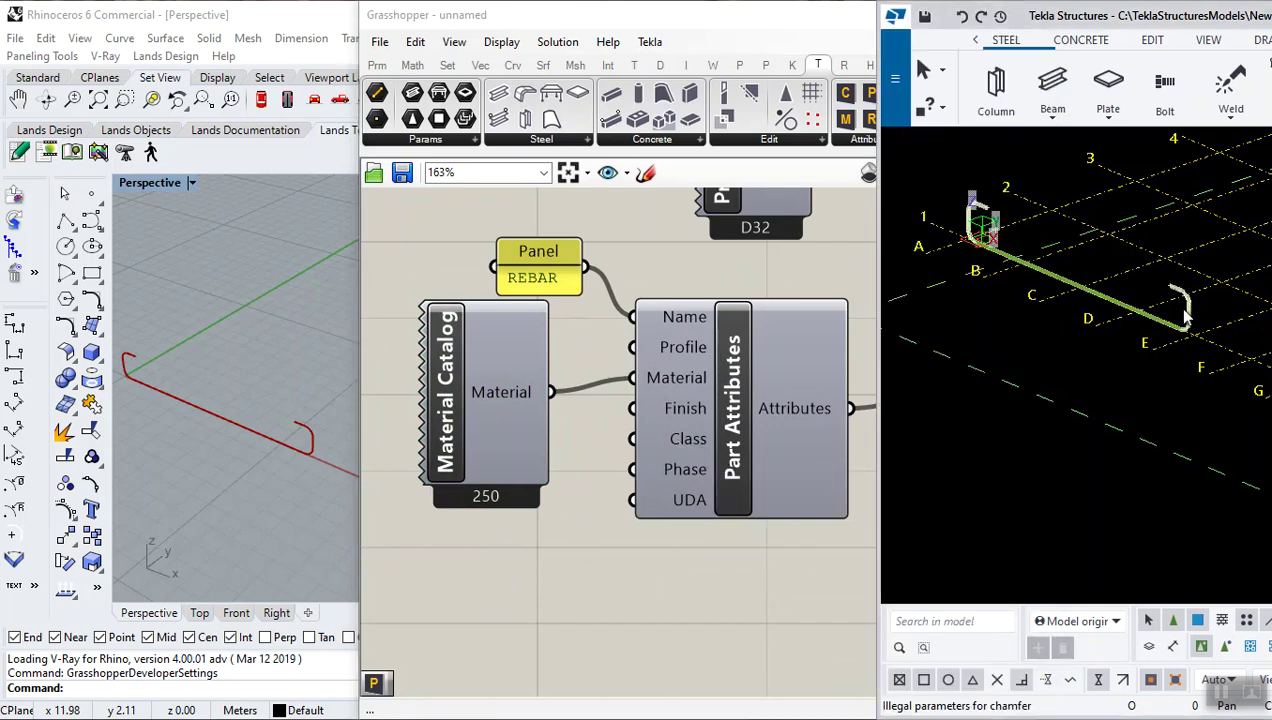
right_click(1186, 318)
click(1100, 205)
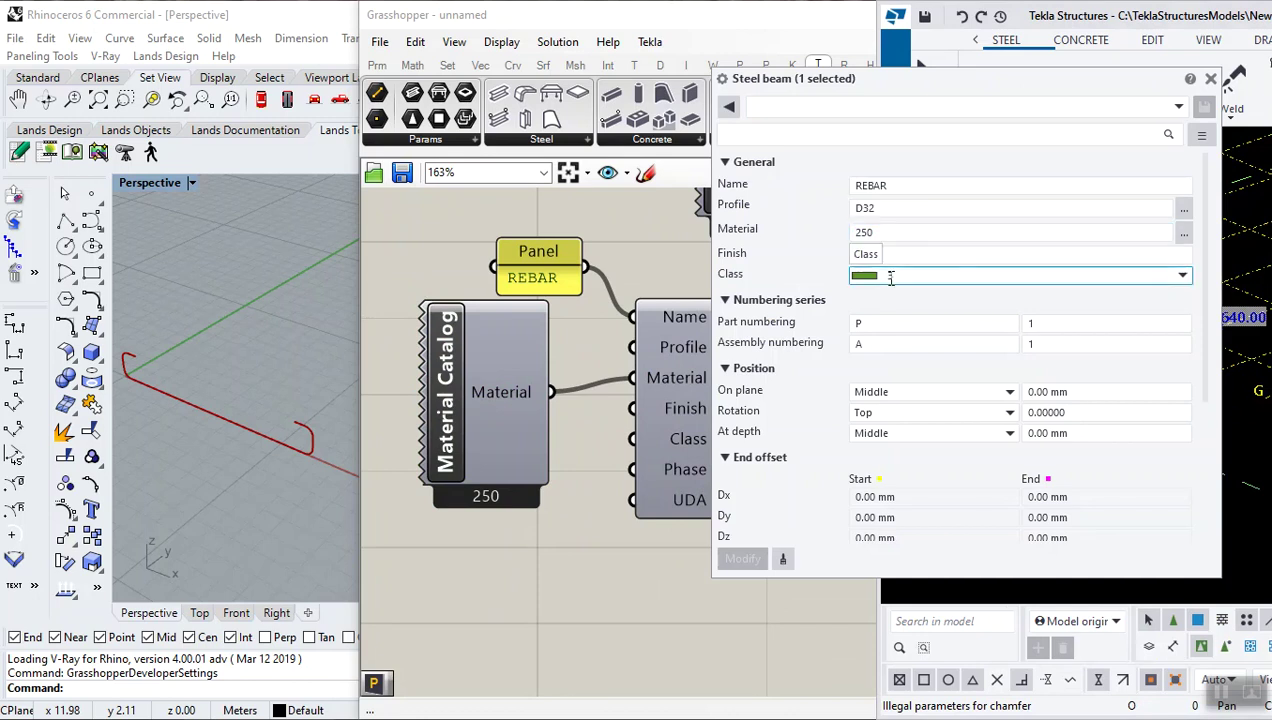
click(1210, 78)
- In Grasshopper, place a panel containing 7 below the Material Catalog and wire it into the Finish input of Part Attributes
double_click(500, 598)
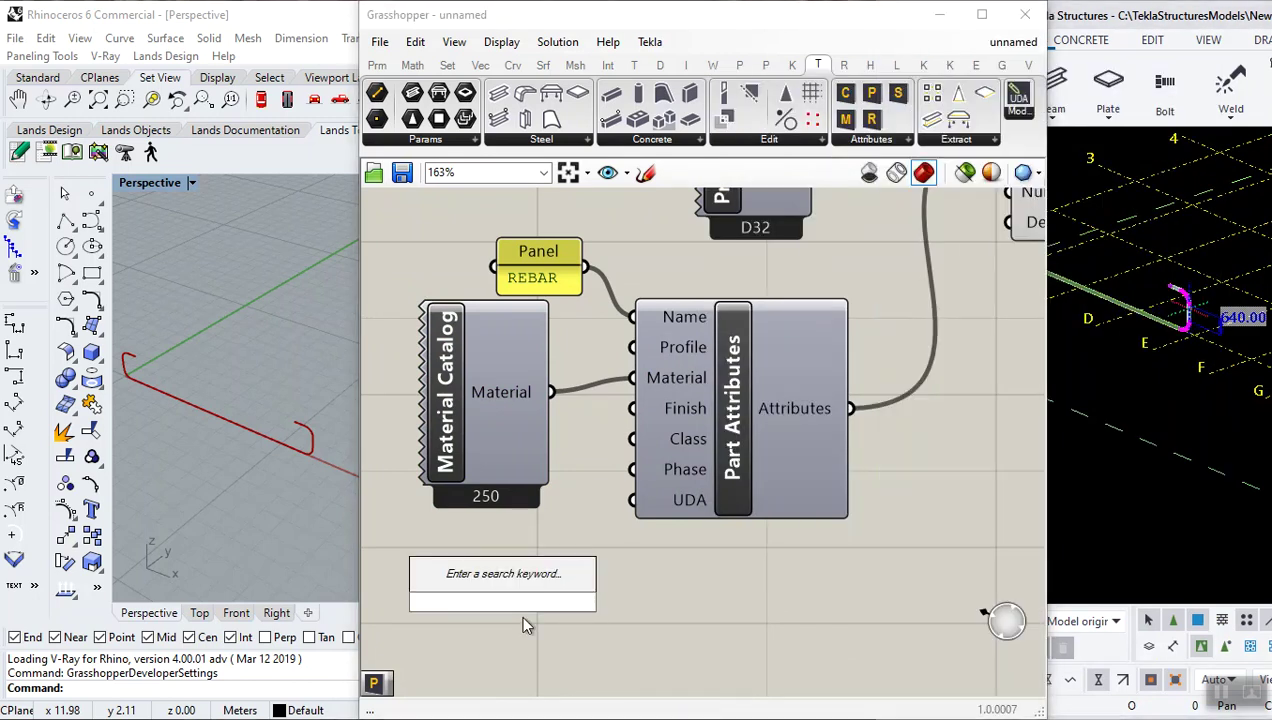
text(7)
key(BackSpace)
text(//7)
key(Return)
drag(529, 602, 631, 418)
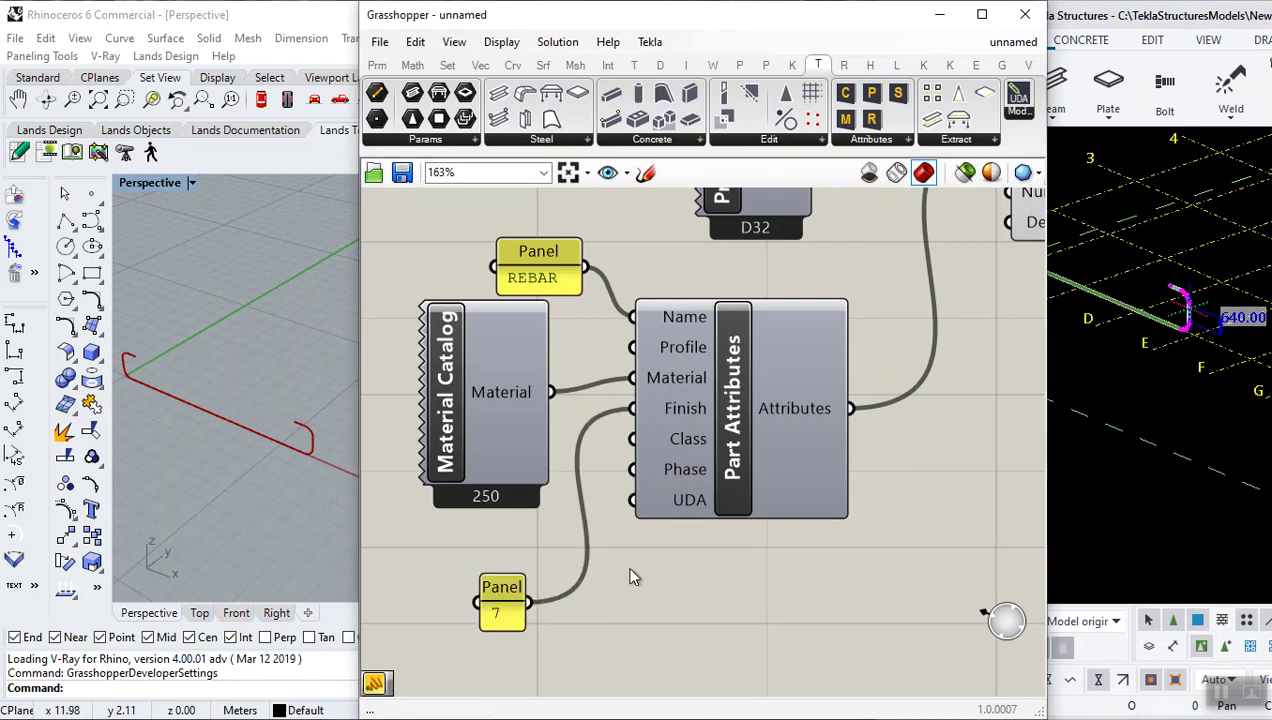
- Disconnect the 7 panel from the Finish input and wire it into the Class input of Part Attributes
click(690, 450)
click(906, 456)
click(1185, 378)
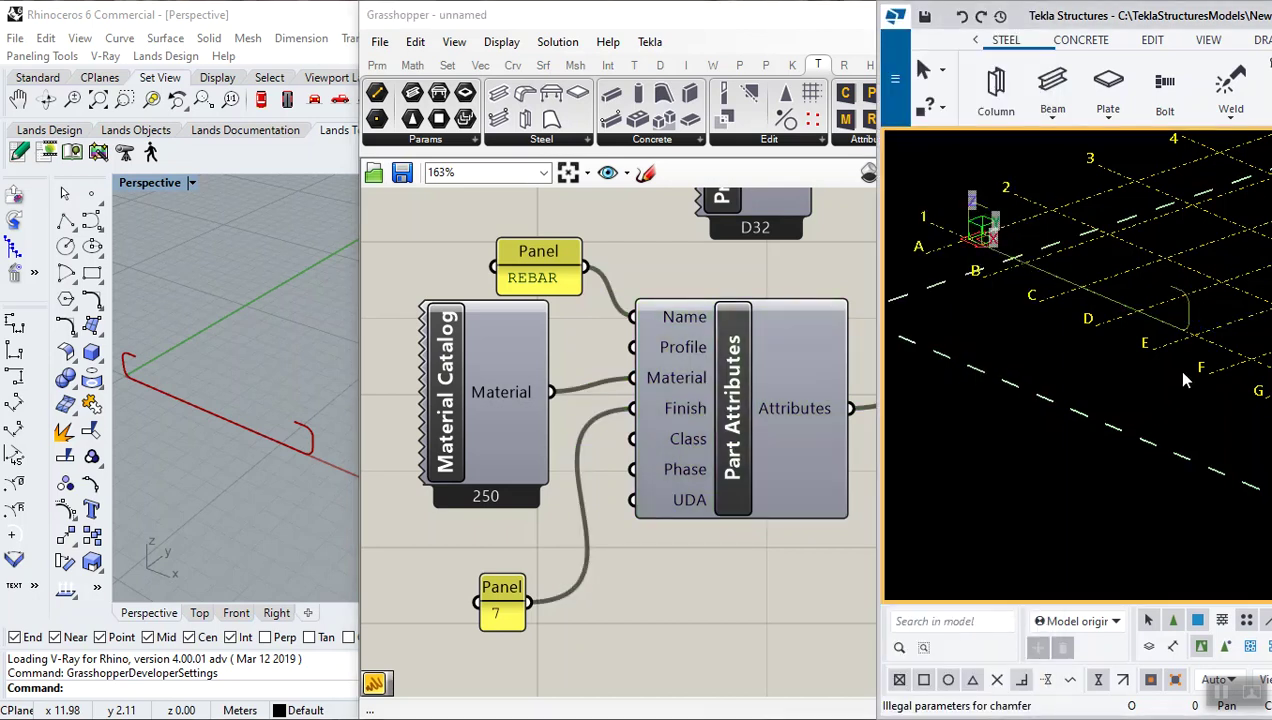
mouse_move(530, 602)
mouse_down()
mouse_move(548, 600)
mouse_move(634, 420)
mouse_move(535, 607)
mouse_up()
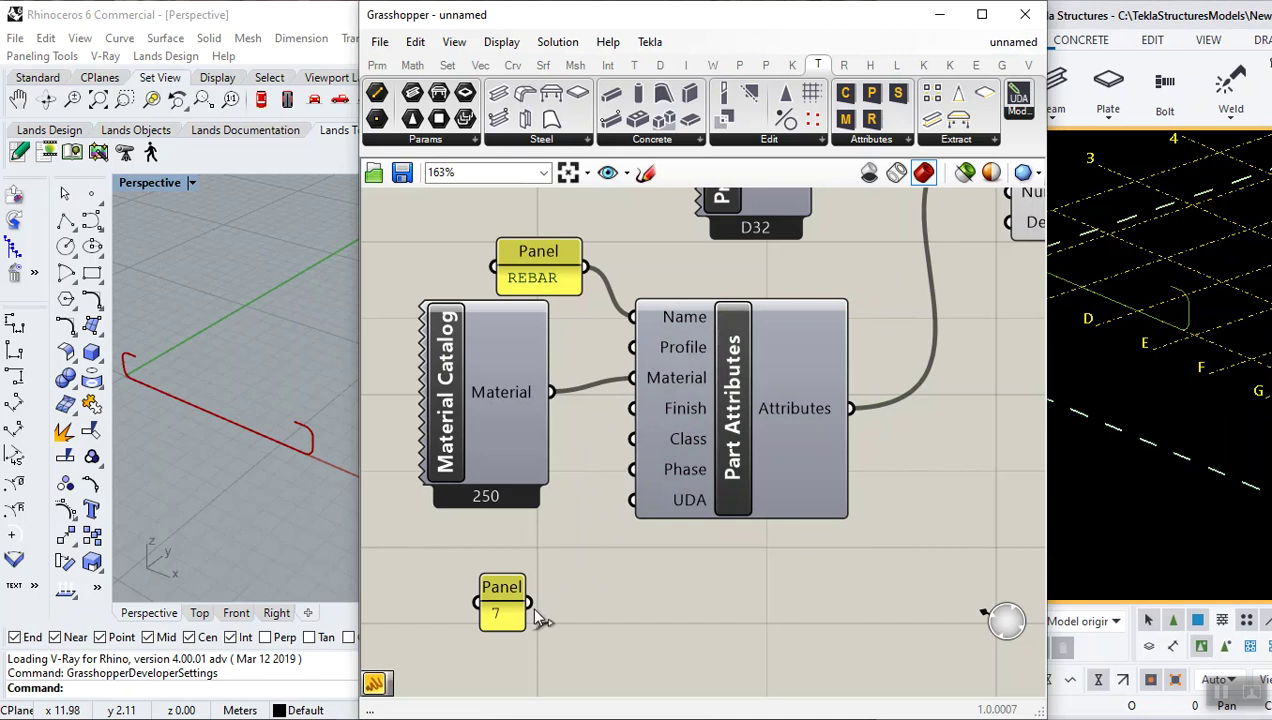
drag(529, 603, 633, 440)
- Move the Profile Catalog, Part Attributes and Beam components together away from Fillet to free space on the canvas
scroll(1175, 300, down, 5)
scroll(1177, 324, up, 3)
scroll(1177, 322, down, 3)
scroll(712, 496, down, 6)
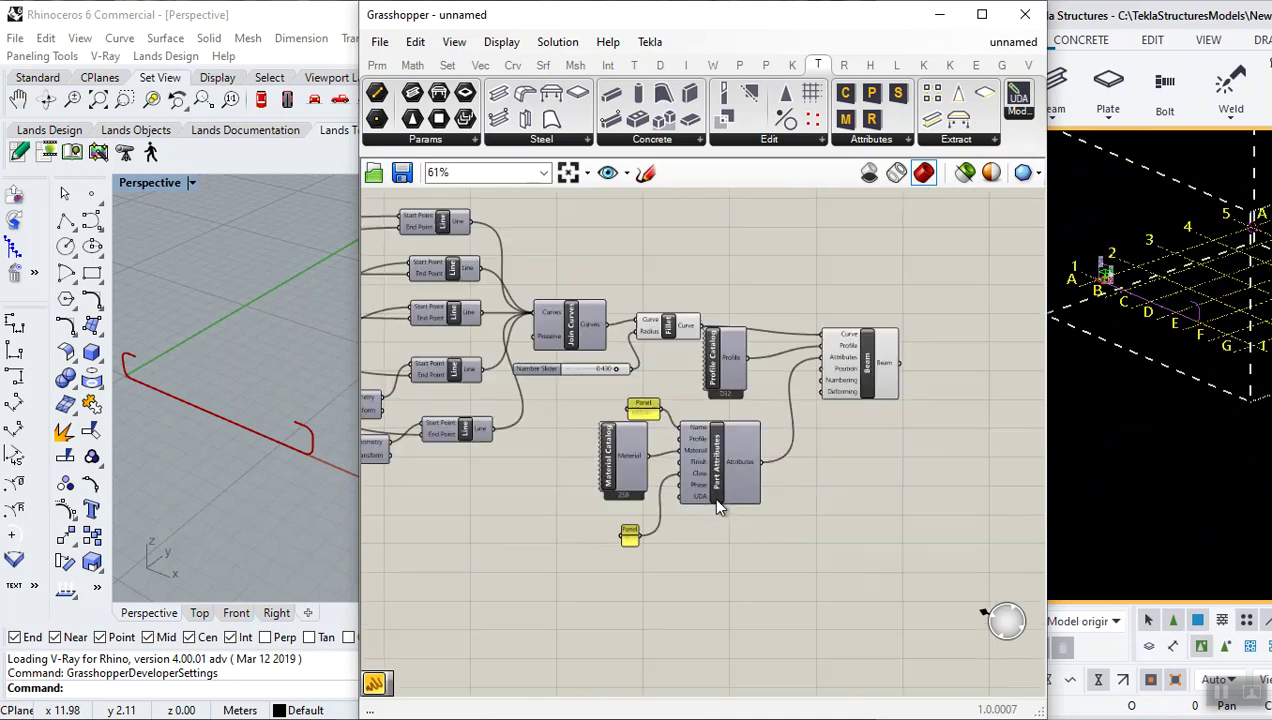
scroll(681, 407, up, 4)
drag(943, 417, 628, 690)
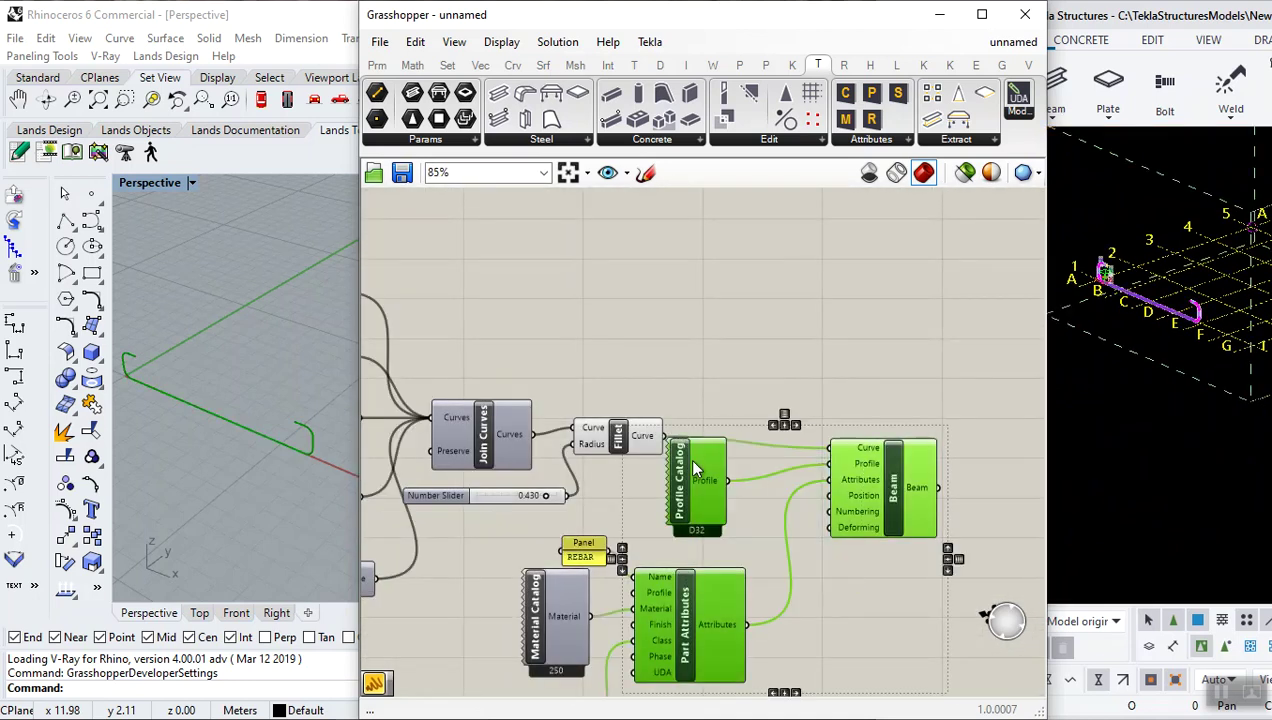
drag(688, 457, 780, 488)
click(759, 382)
scroll(765, 391, down, 3)
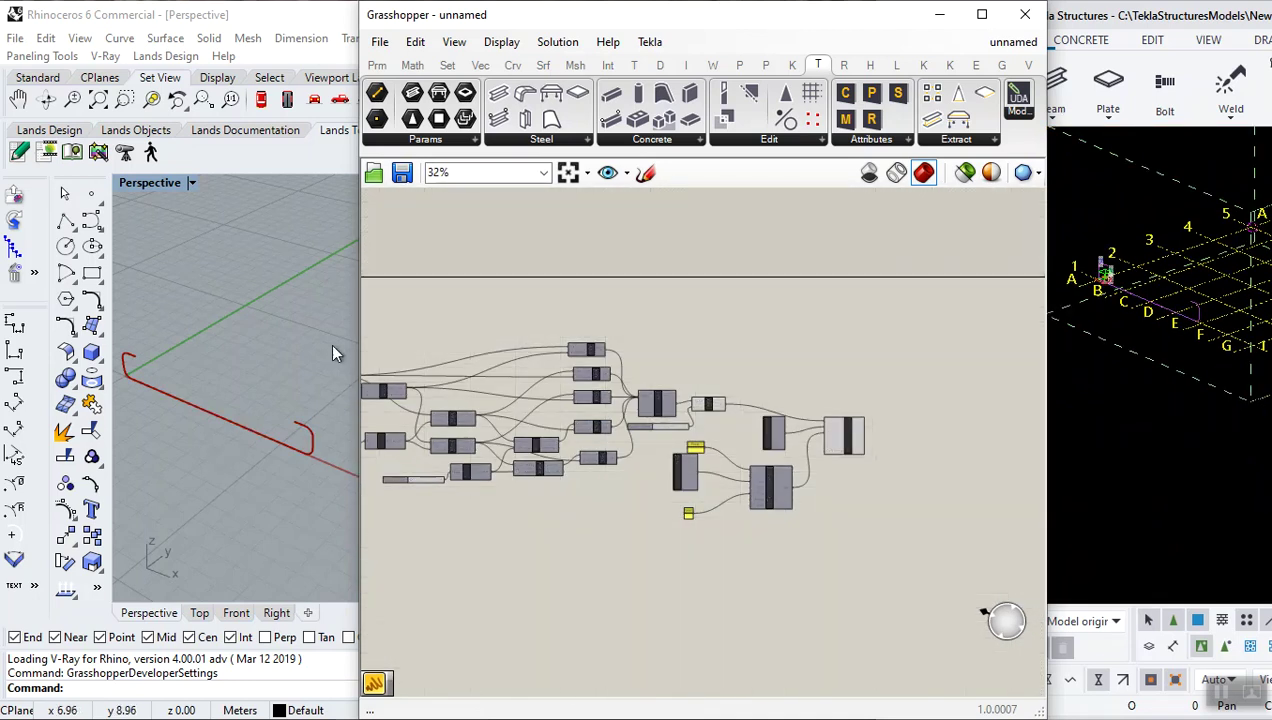
click(543, 65)
click(512, 65)
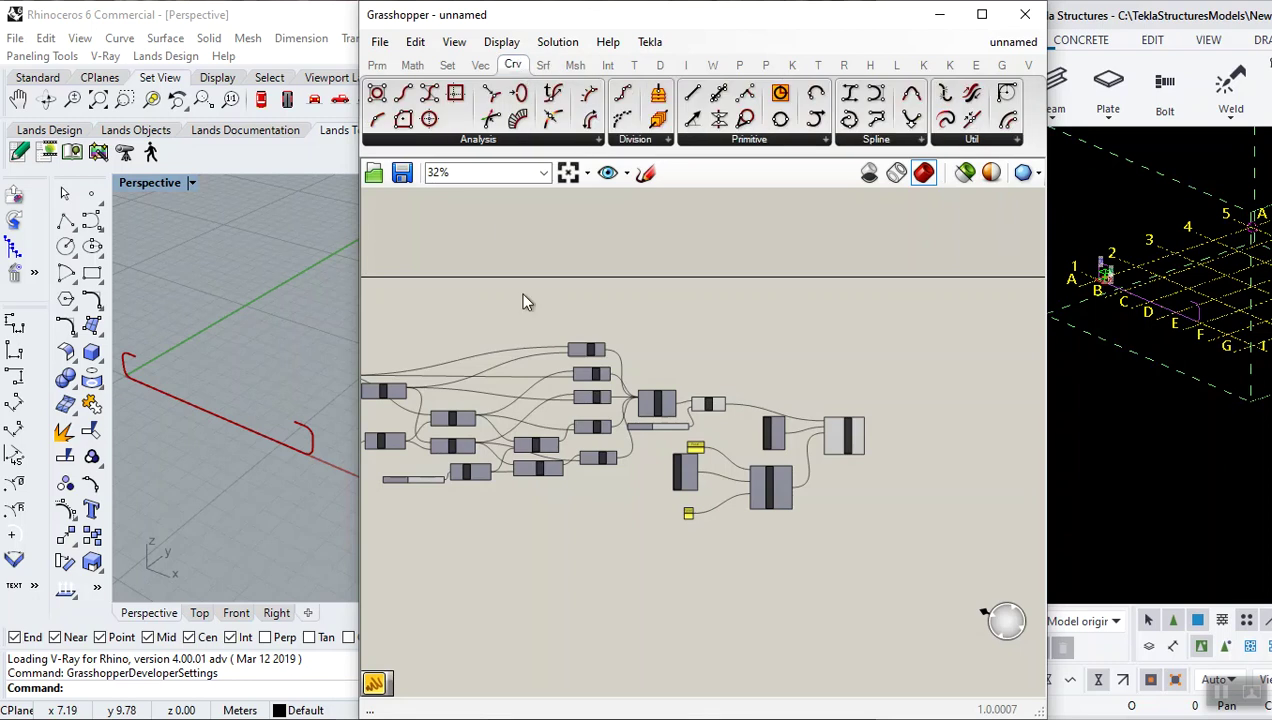
scroll(718, 365, down, 1)
right_drag(718, 365, 938, 405)
scroll(774, 455, up, 5)
scroll(774, 455, down, 3)
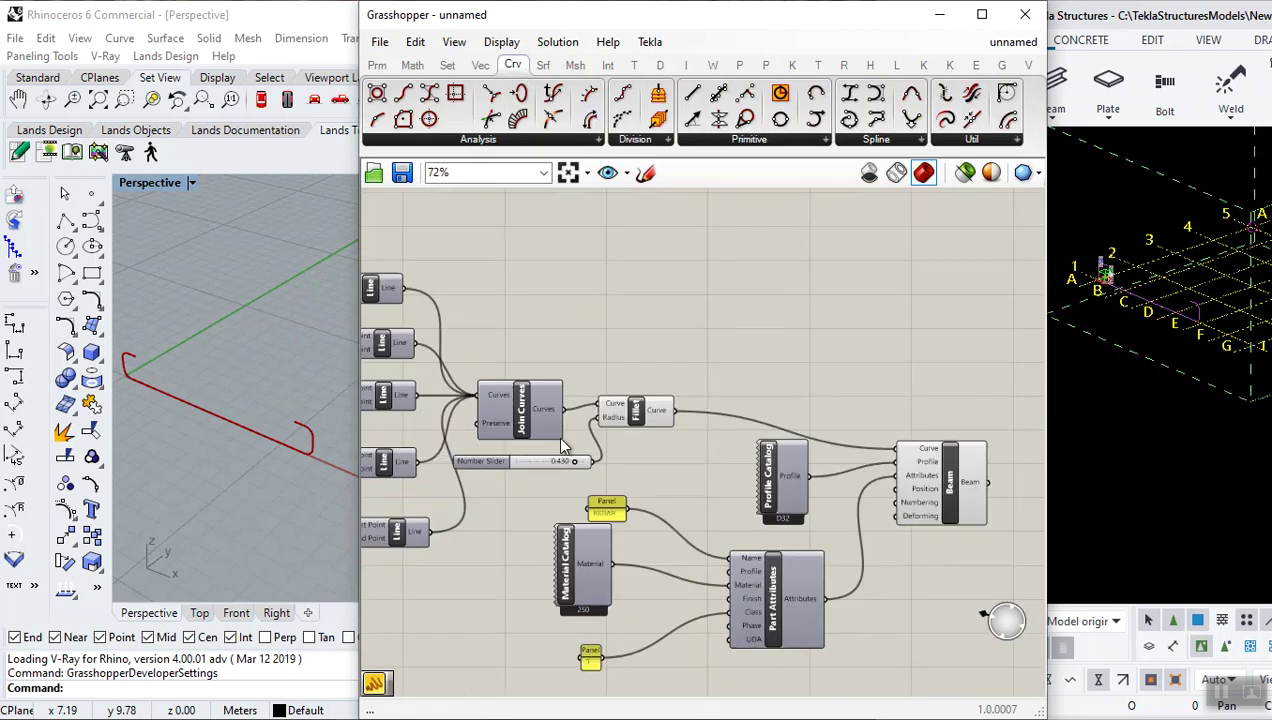
scroll(785, 341, up, 3)
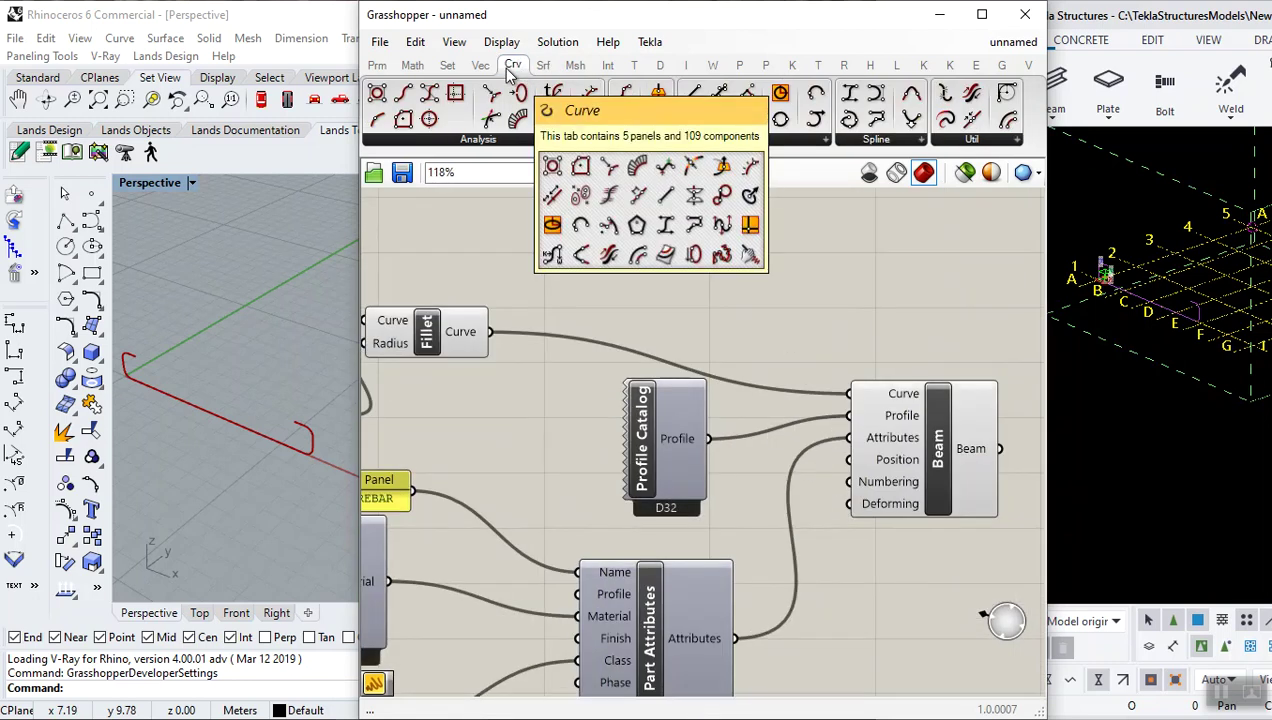
- Place a Linear Array component from the Transform array tools above the Profile Catalog, between Fillet and Beam
click(632, 66)
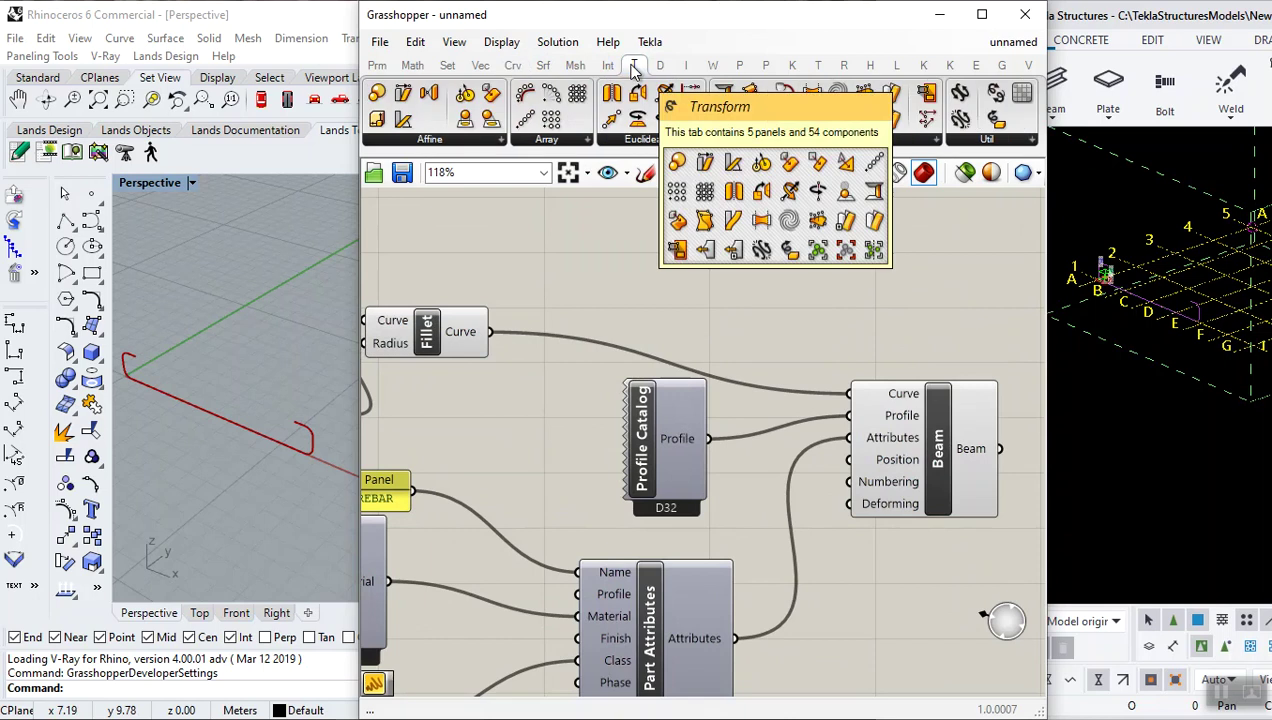
click(548, 140)
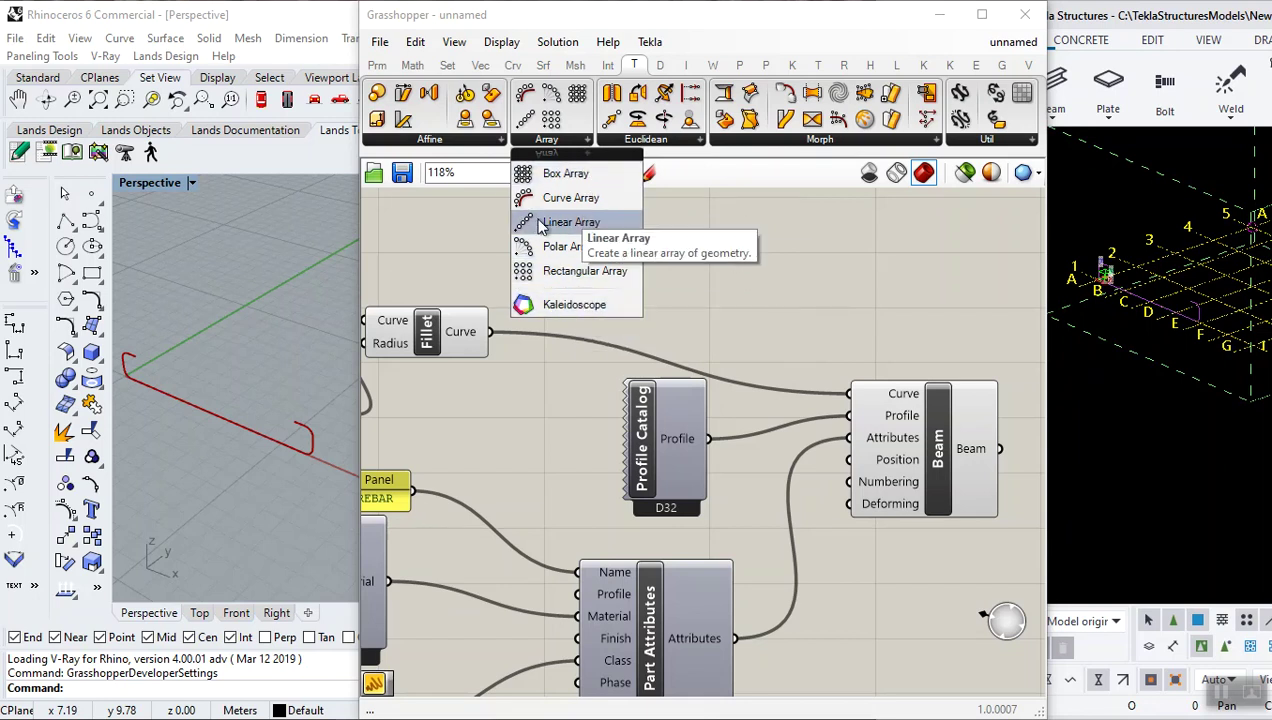
click(597, 224)
click(637, 297)
scroll(784, 330, up, 2)
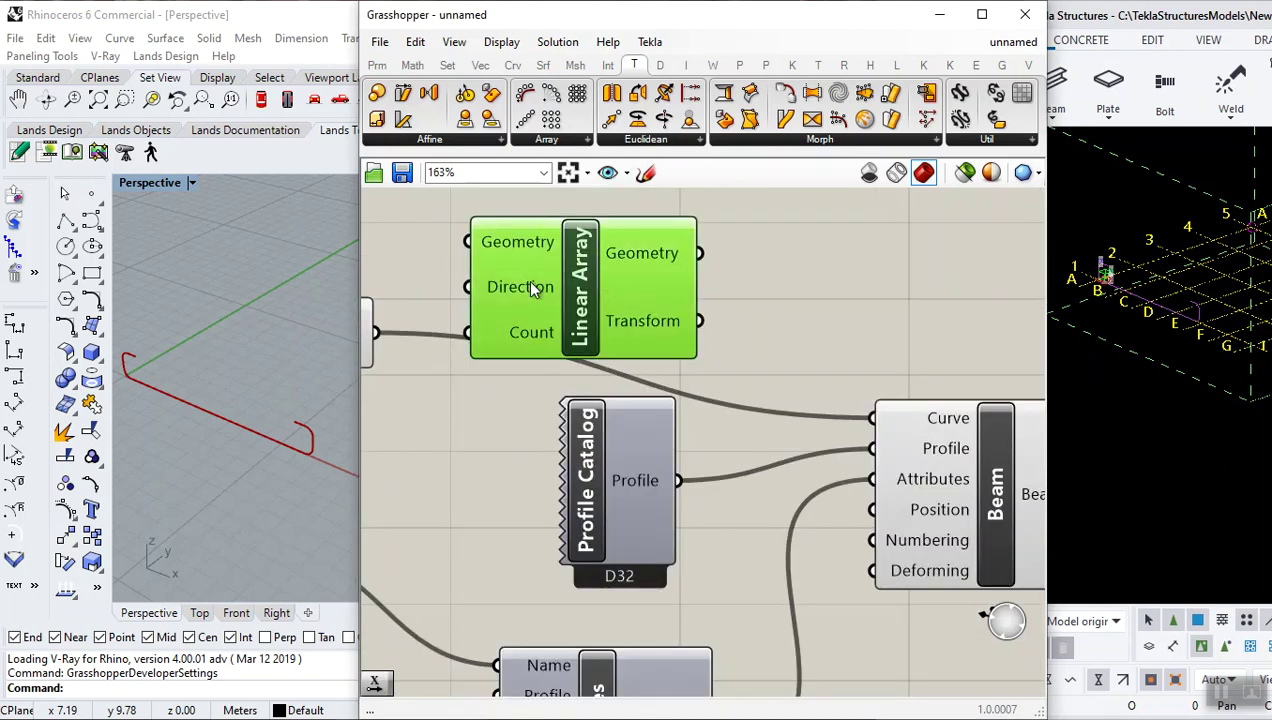
drag(637, 245, 542, 245)
click(743, 300)
scroll(765, 322, down, 4)
- Wire the Fillet curve into the Geometry input of Linear Array and the array's Geometry output into the Beam's Curve input
scroll(645, 331, up, 4)
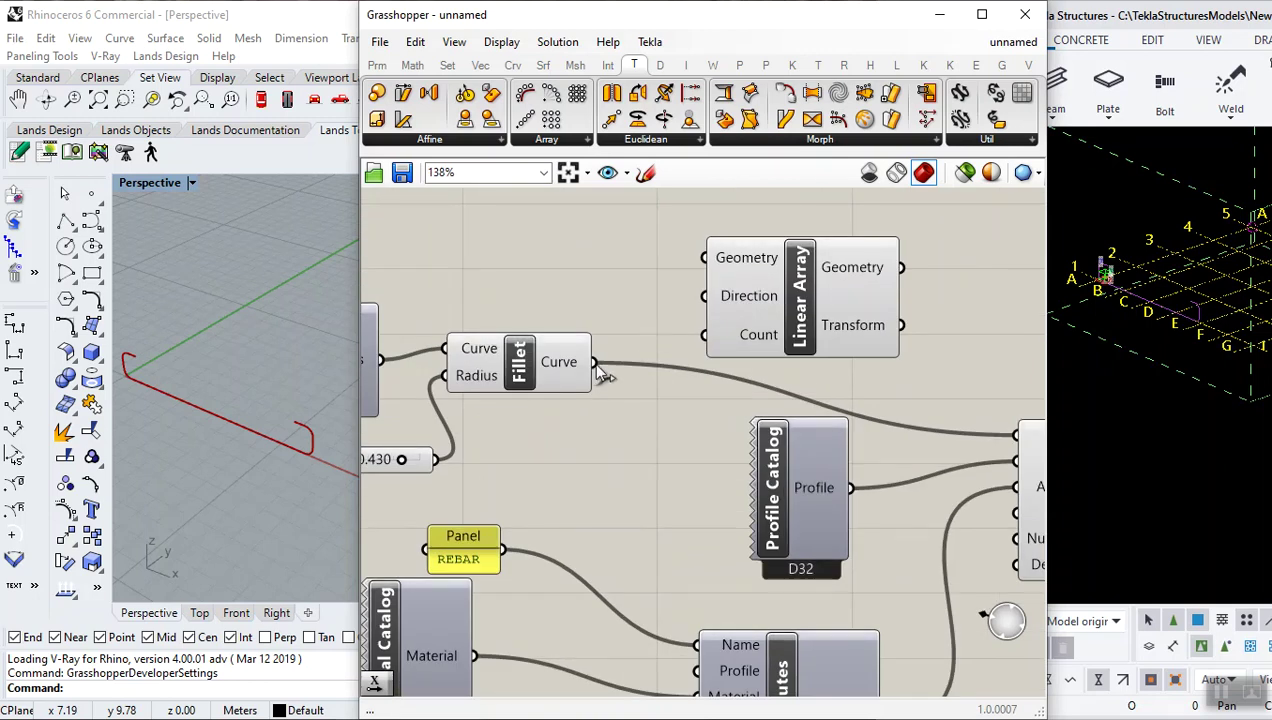
scroll(610, 360, down, 2)
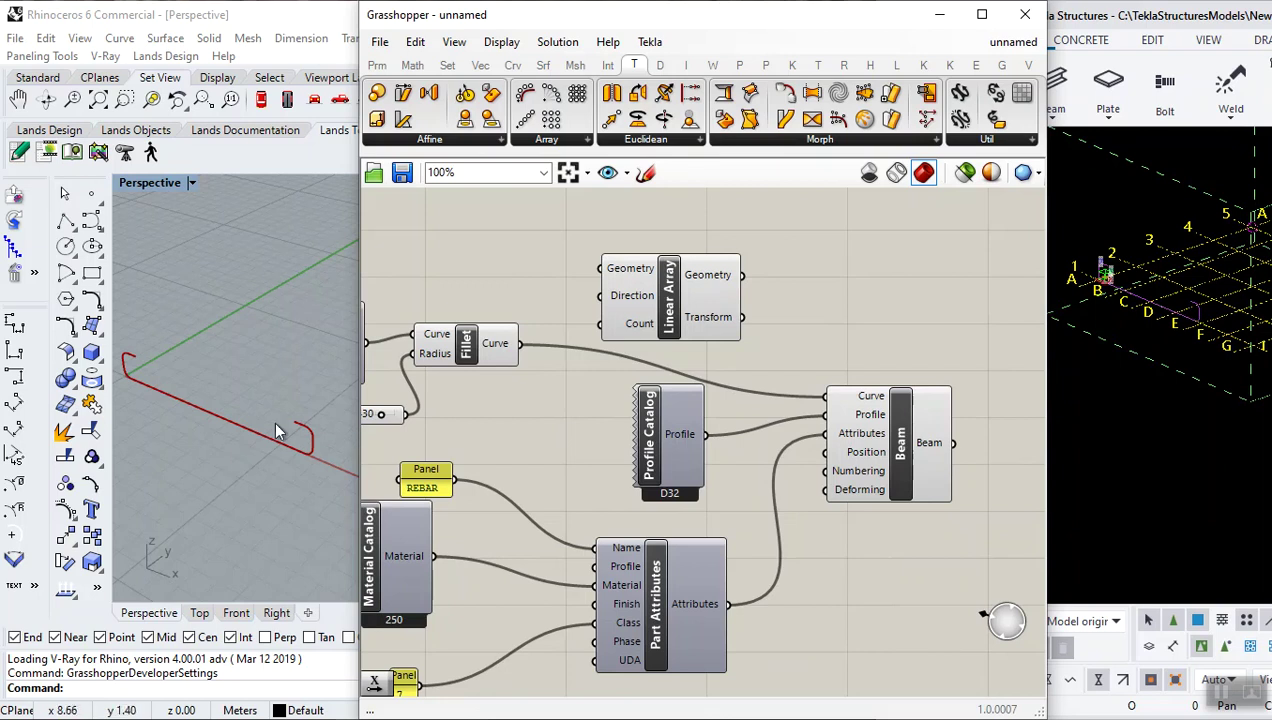
scroll(610, 312, up, 2)
scroll(661, 326, down, 2)
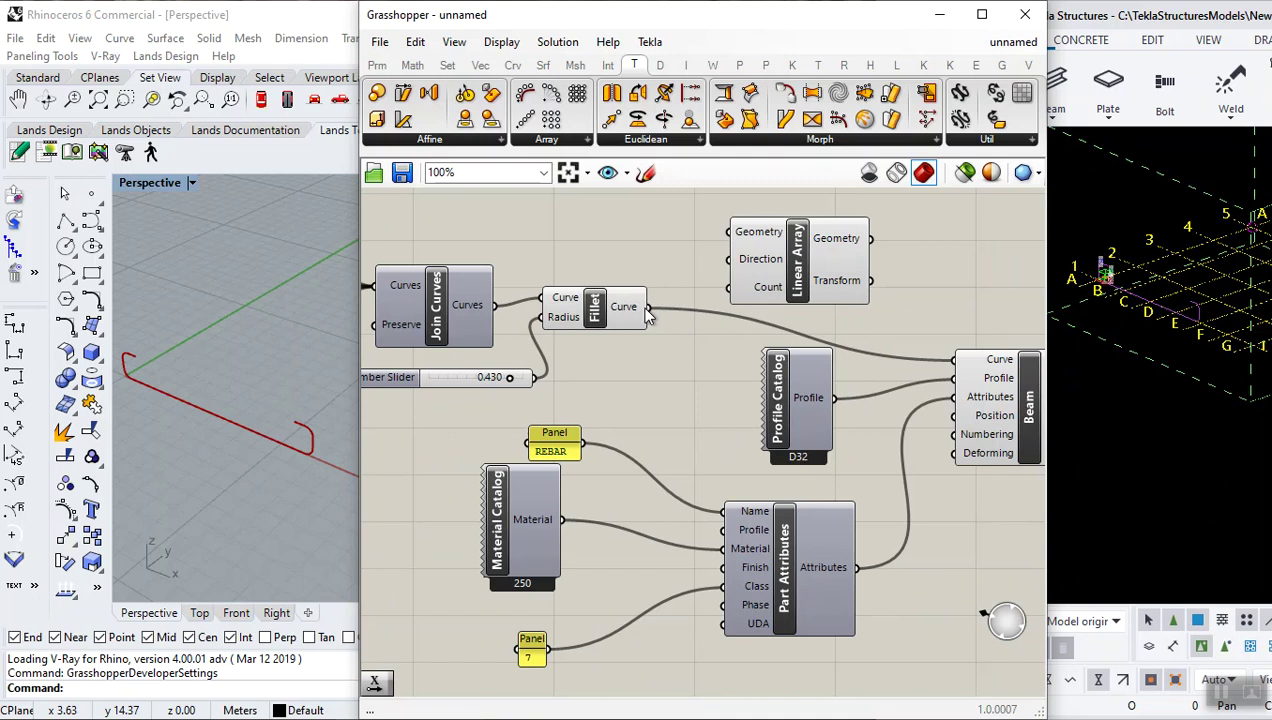
drag(648, 307, 728, 233)
shift+drag(870, 238, 944, 362)
scroll(918, 287, down, 1)
scroll(735, 285, up, 1)
click(798, 292)
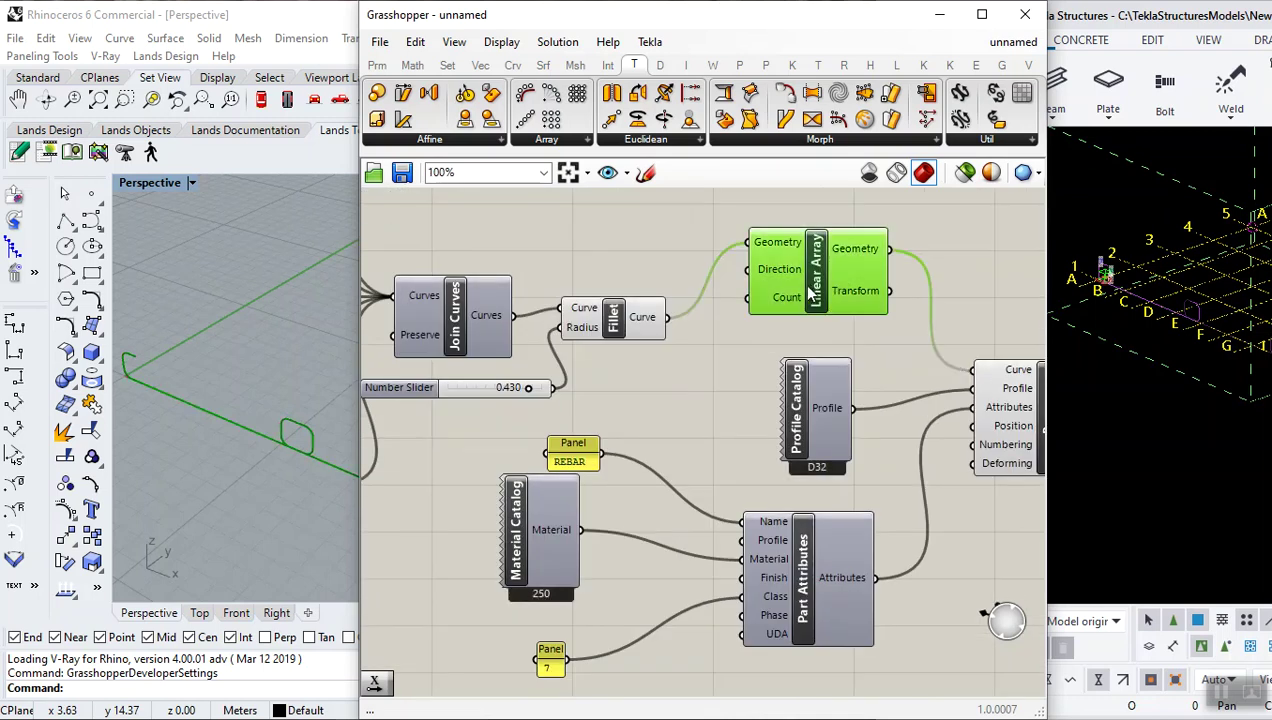
click(755, 335)
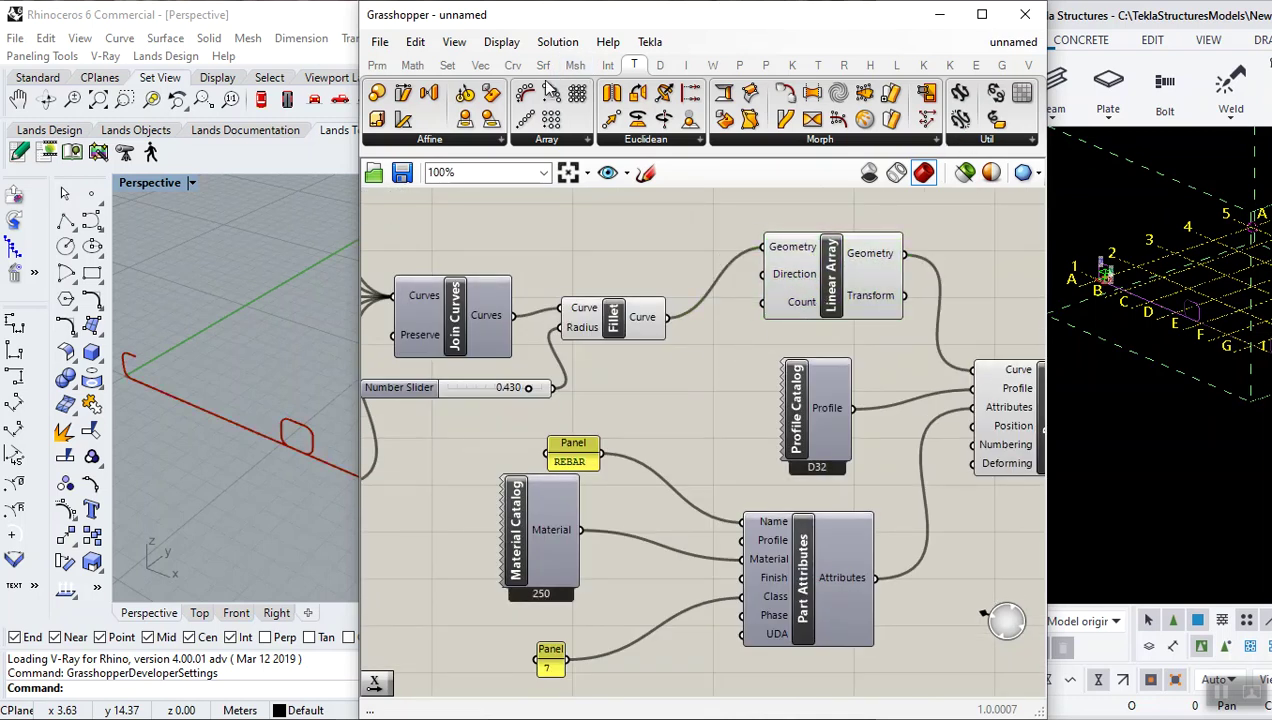
- Place a Unit Y vector below Fillet and wire its output into the Direction input of Linear Array
click(513, 65)
click(480, 65)
click(967, 141)
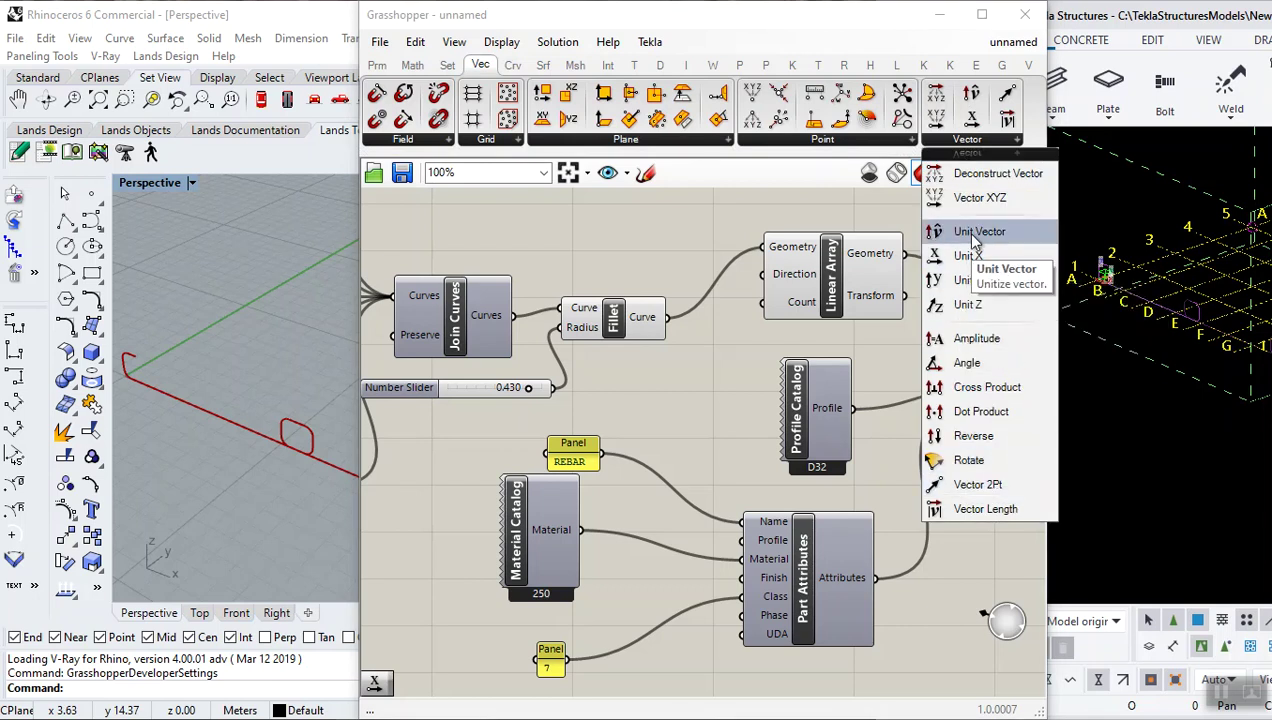
drag(970, 283, 763, 275)
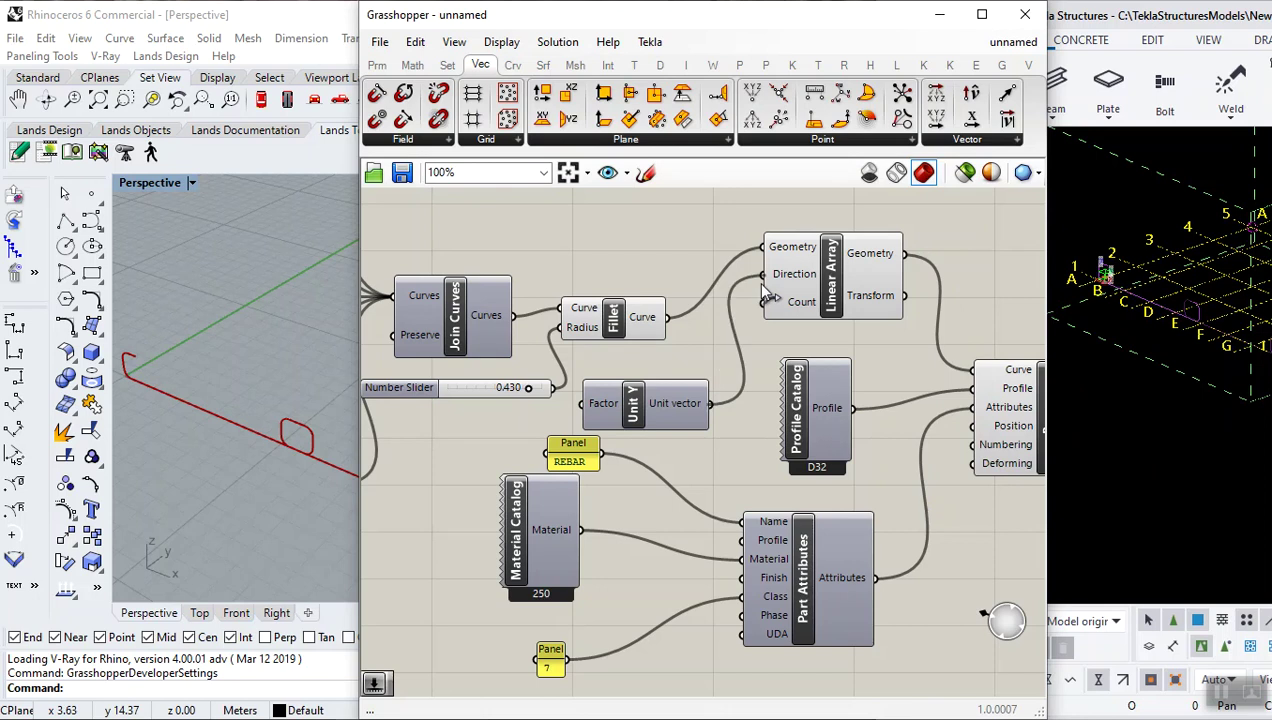
drag(833, 305, 860, 307)
click(754, 349)
- Move Beam, Profile Catalog, Part Attributes and its input components lower on the canvas, and shift Unit Y away from the radius slider
scroll(843, 483, down, 3)
drag(928, 528, 803, 358)
drag(712, 298, 990, 562)
drag(751, 338, 830, 443)
drag(659, 602, 540, 362)
drag(582, 401, 645, 542)
drag(645, 338, 689, 346)
click(641, 427)
- Add a 1<10 number slider below Unit Y and wire it into the Factor input of Unit Y
scroll(620, 388, up, 4)
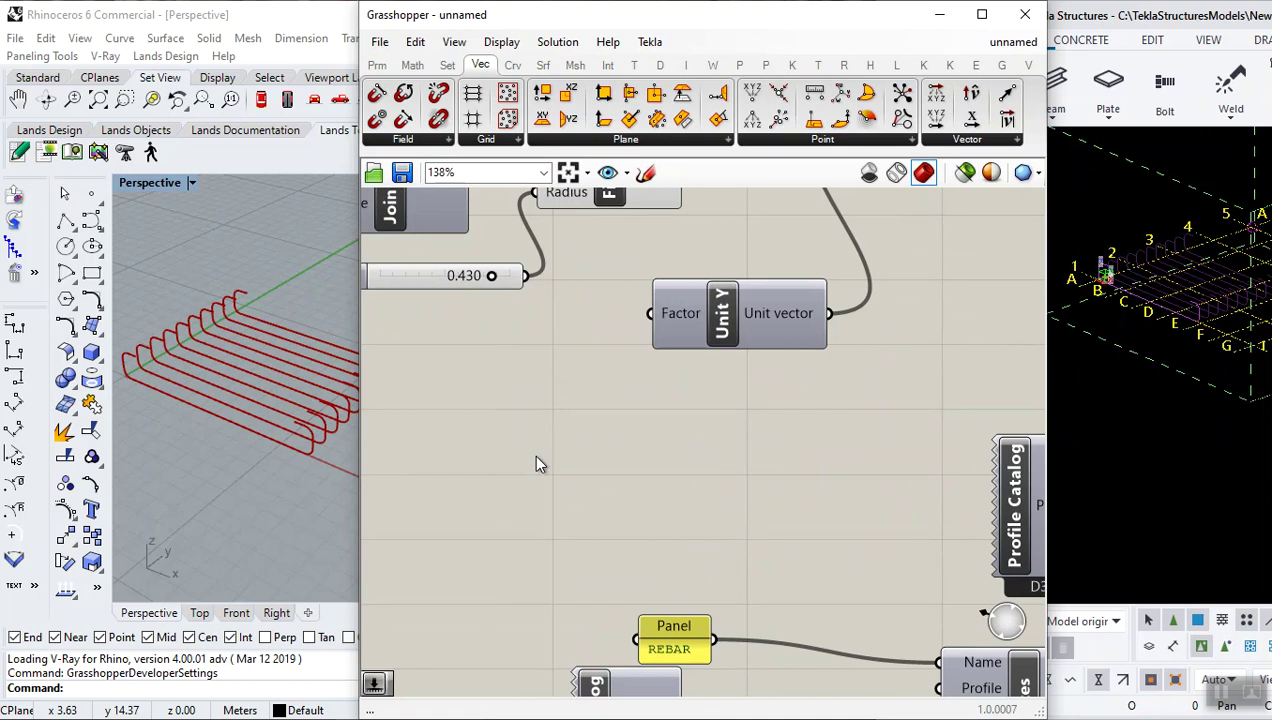
double_click(545, 430)
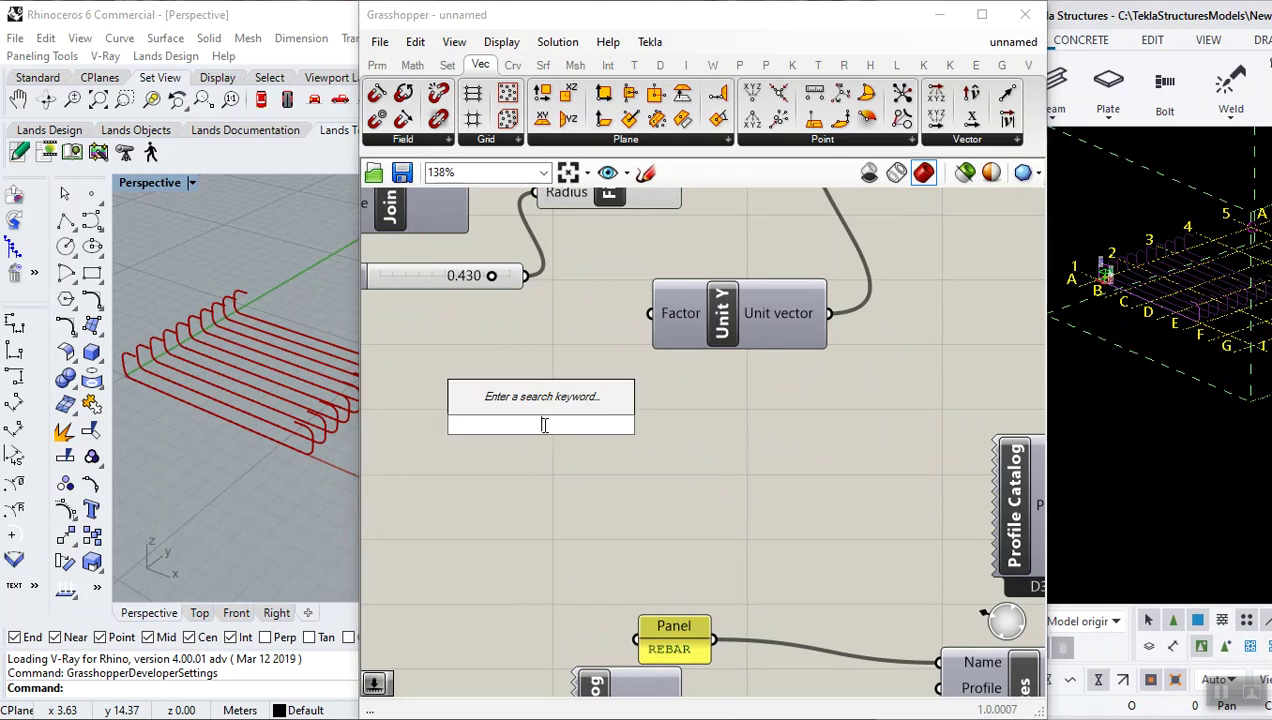
text(1<10)
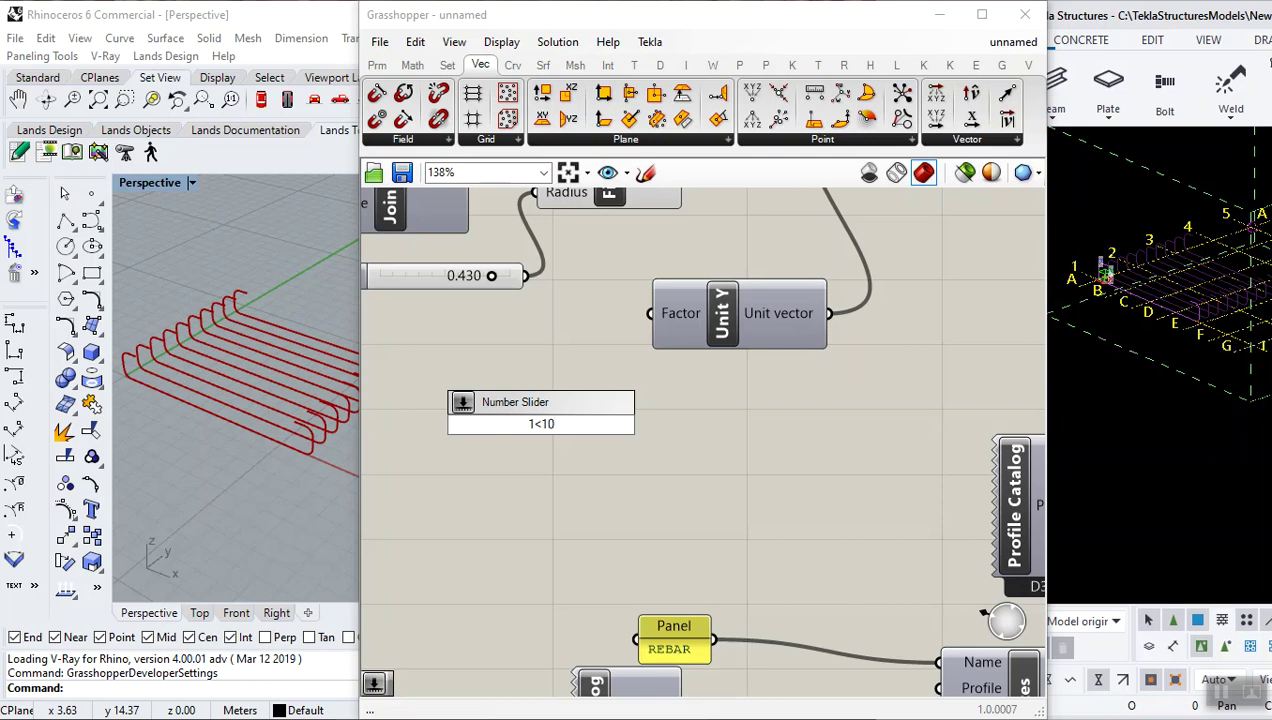
key(Return)
drag(676, 424, 655, 315)
- Set the Unit Y factor slider to 3
drag(529, 424, 559, 424)
scroll(265, 316, down, 3)
scroll(265, 316, up, 2)
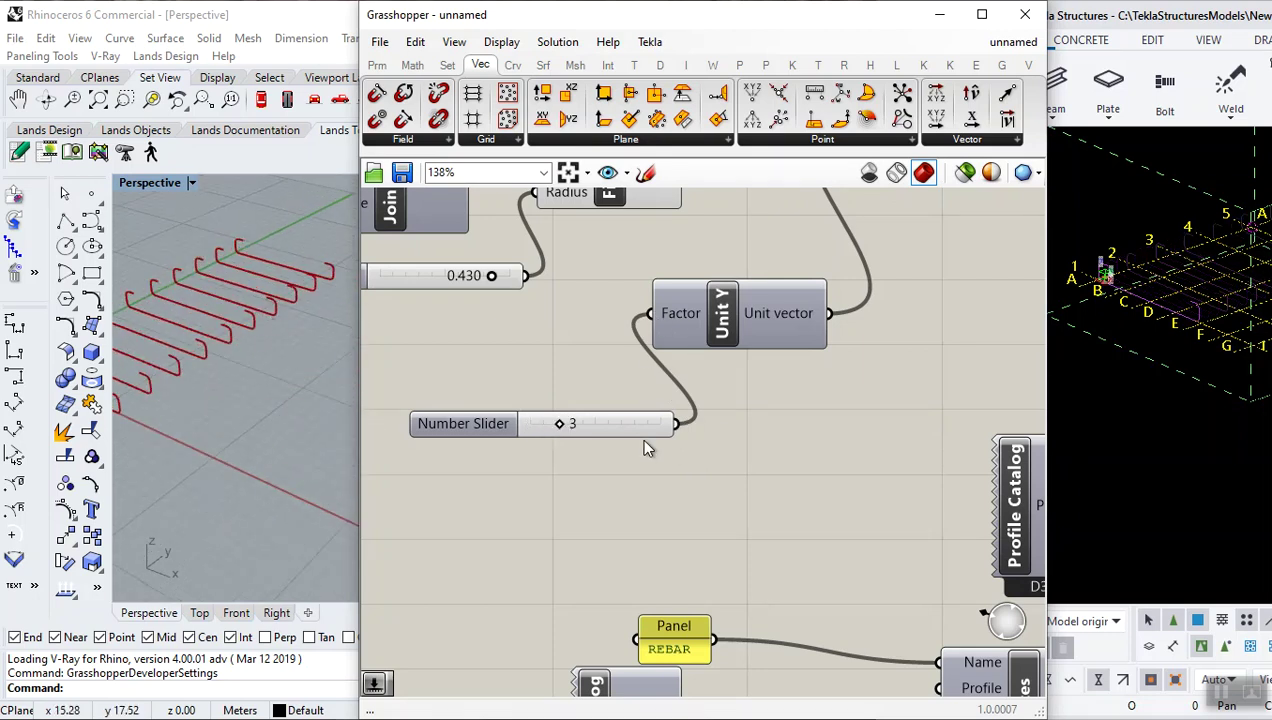
- Move Unit Y closer to Fillet and tuck its factor slider just below the fillet radius slider
scroll(259, 304, up, 3)
scroll(588, 368, down, 4)
scroll(588, 368, up, 5)
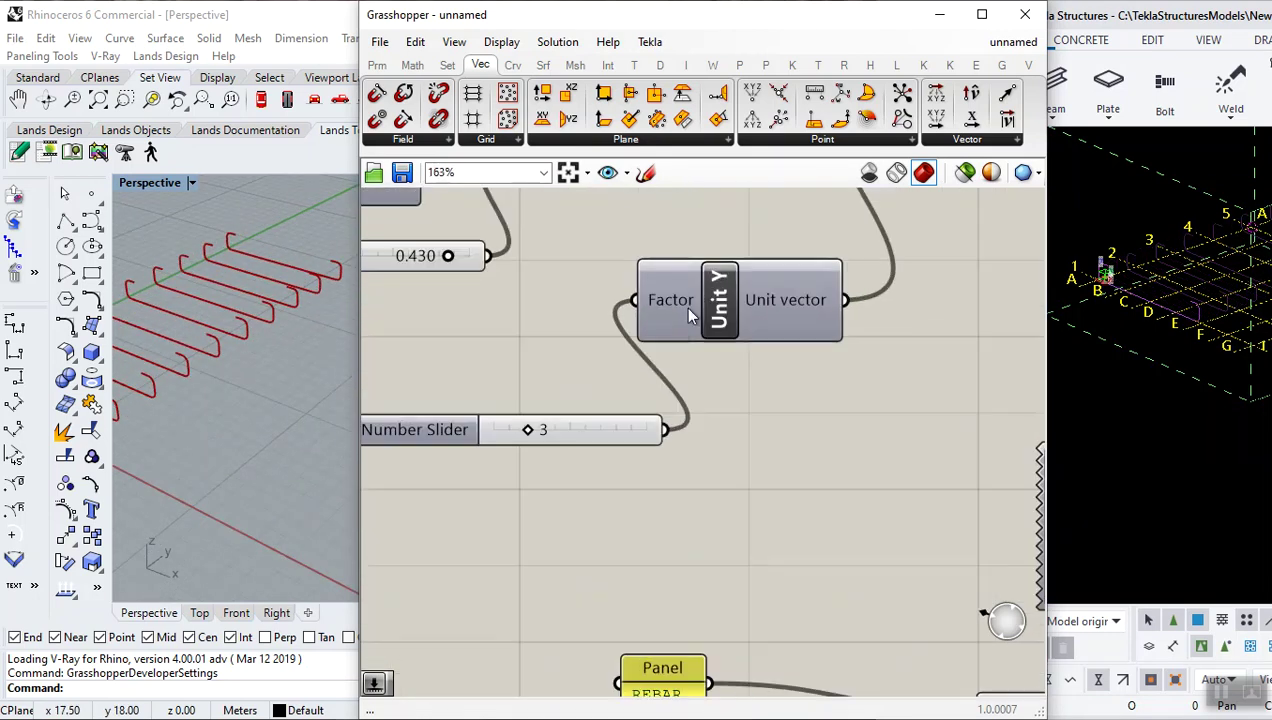
drag(705, 303, 761, 250)
click(582, 454)
click(605, 435)
drag(605, 435, 525, 345)
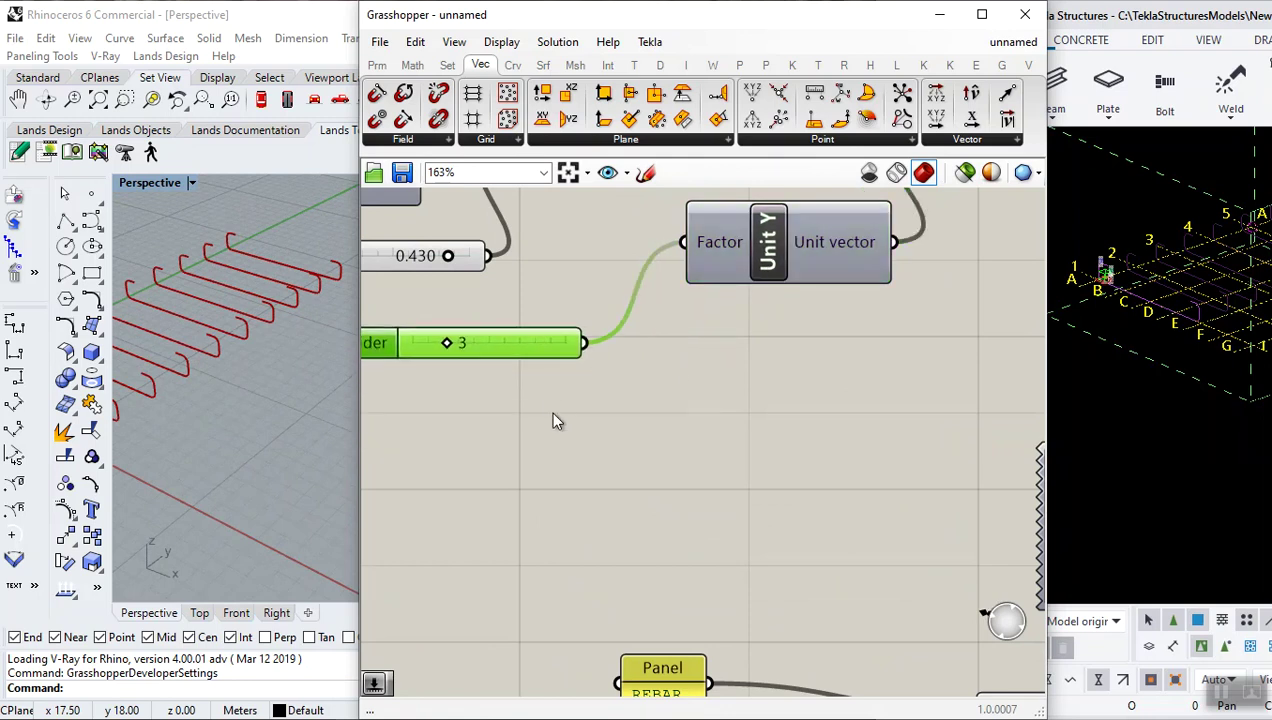
- Shift Unit Y directly below Fillet and bring Linear Array down closer to both components
scroll(552, 400, down, 5)
scroll(556, 347, up, 4)
click(625, 385)
drag(628, 388, 575, 392)
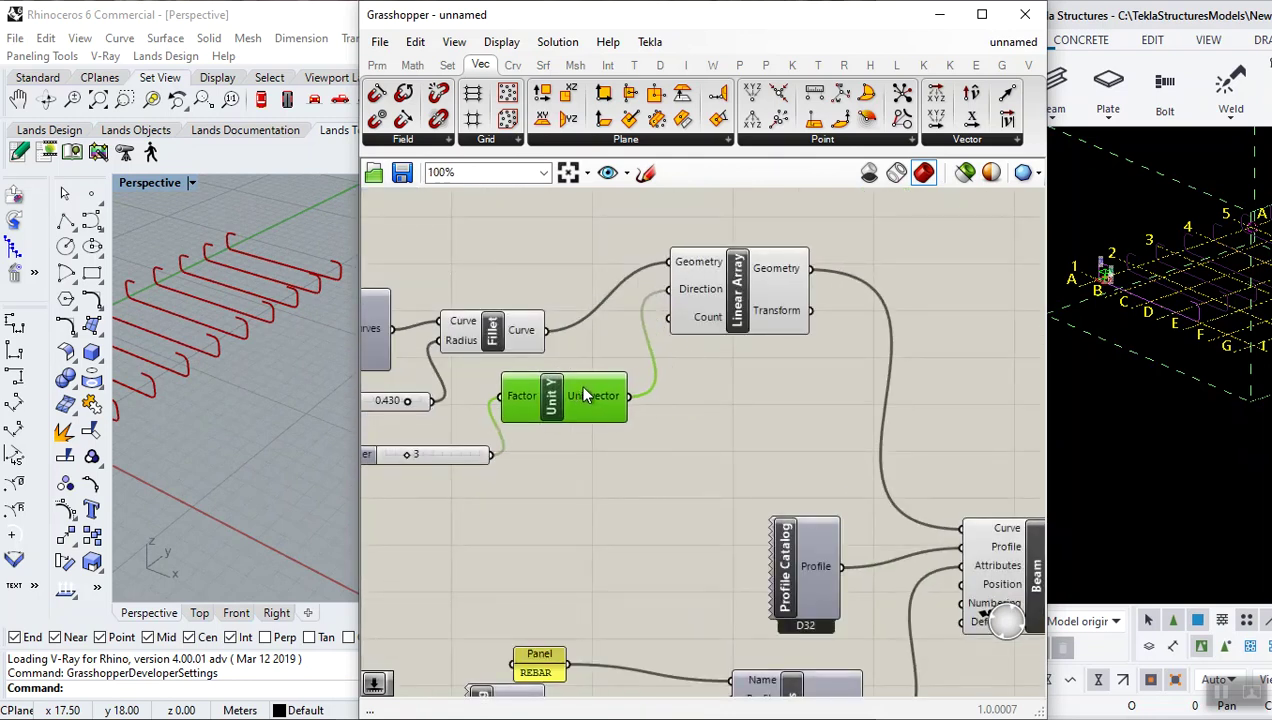
click(735, 274)
drag(740, 285, 712, 328)
click(660, 450)
scroll(576, 447, down, 4)
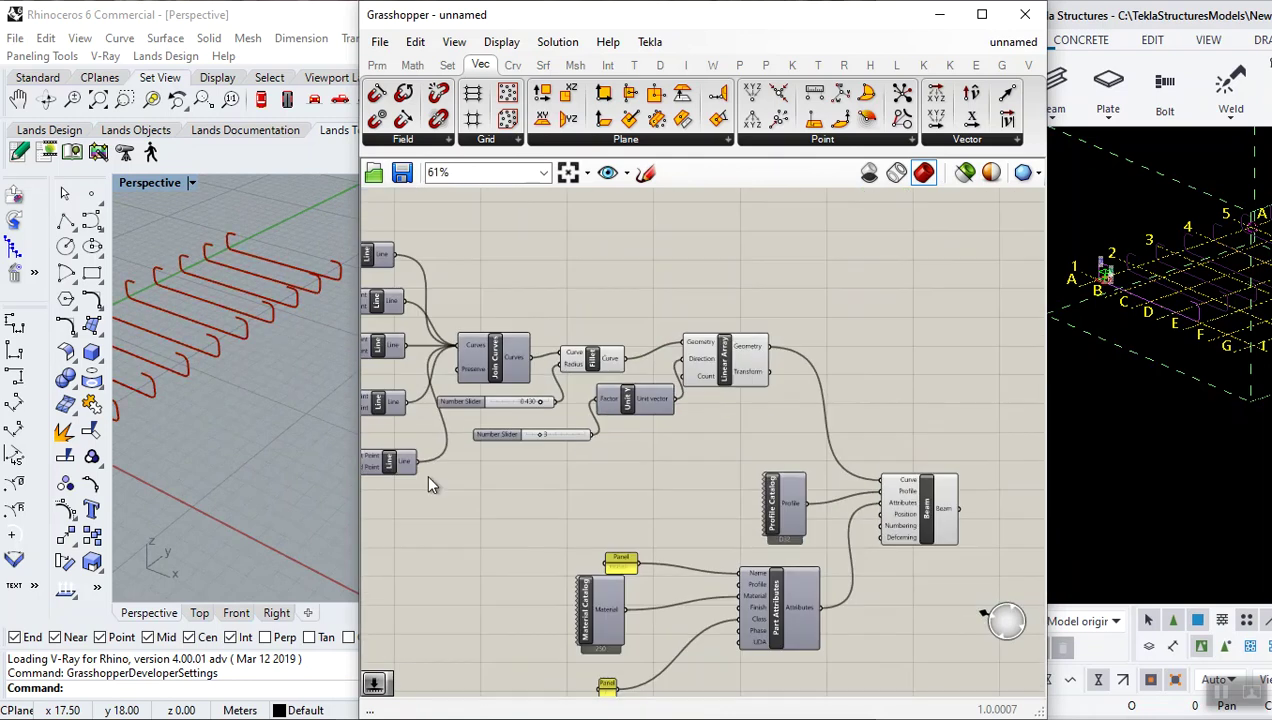
- Replace the Unit Y factor slider with a new number slider ranging from 0.10 to 0.25, wired into Factor
scroll(565, 438, up, 6)
click(564, 432)
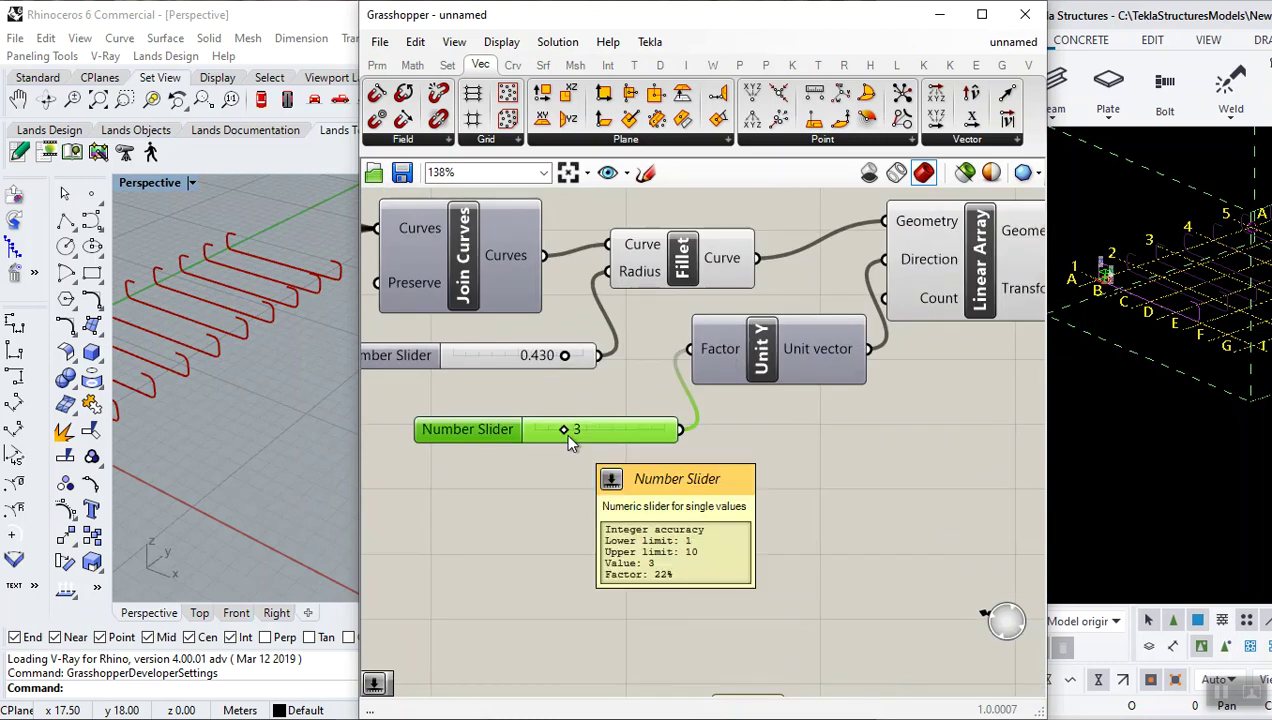
key(Delete)
double_click(560, 460)
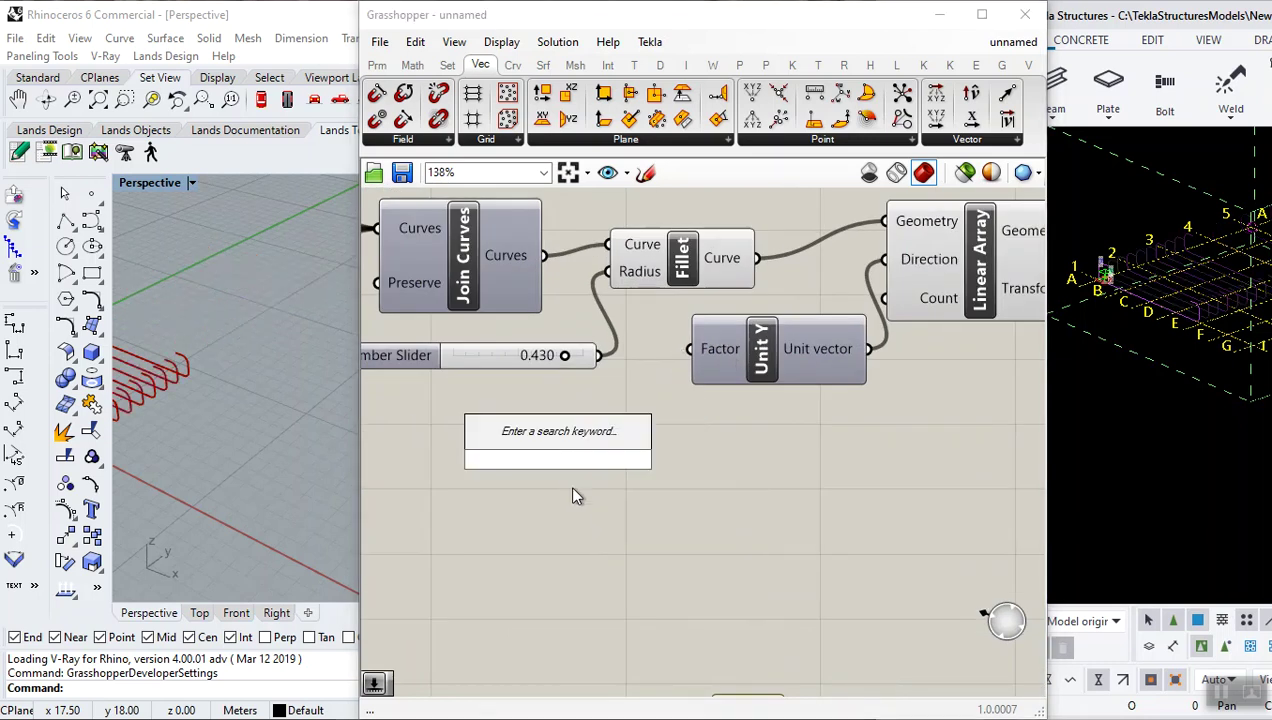
text(0.)
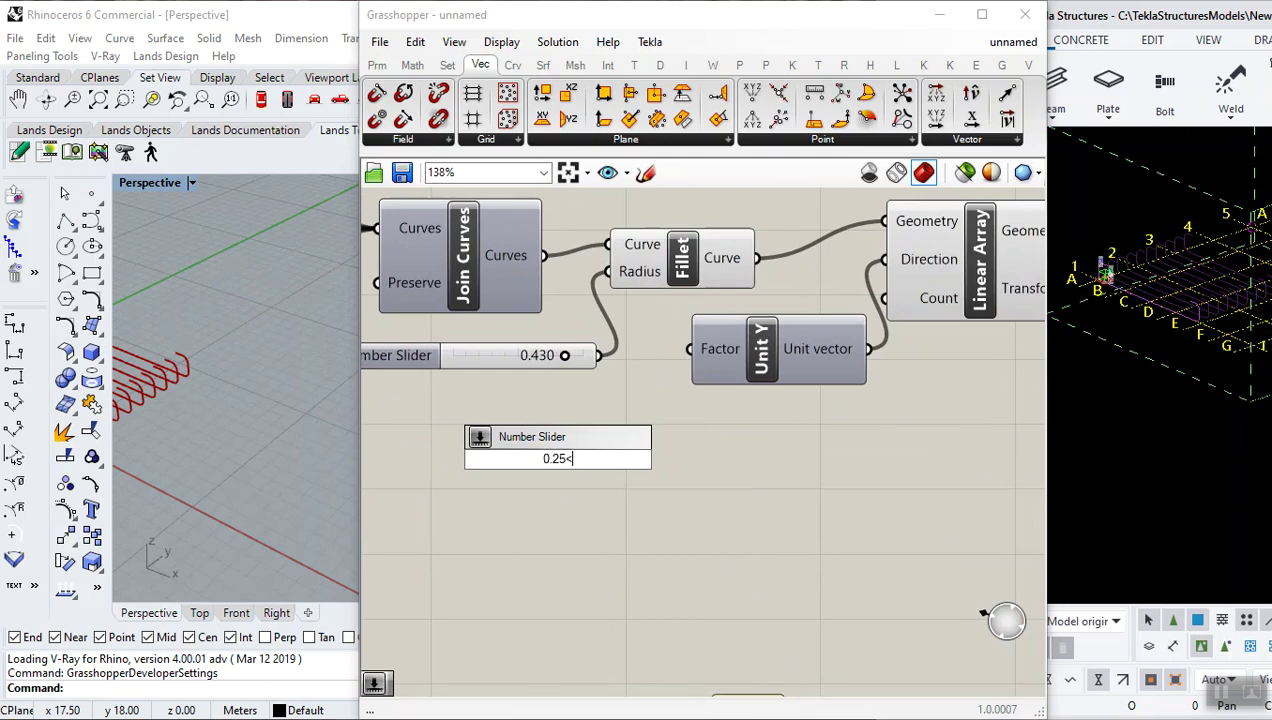
text(1<0.25)
key(Return)
drag(692, 459, 689, 352)
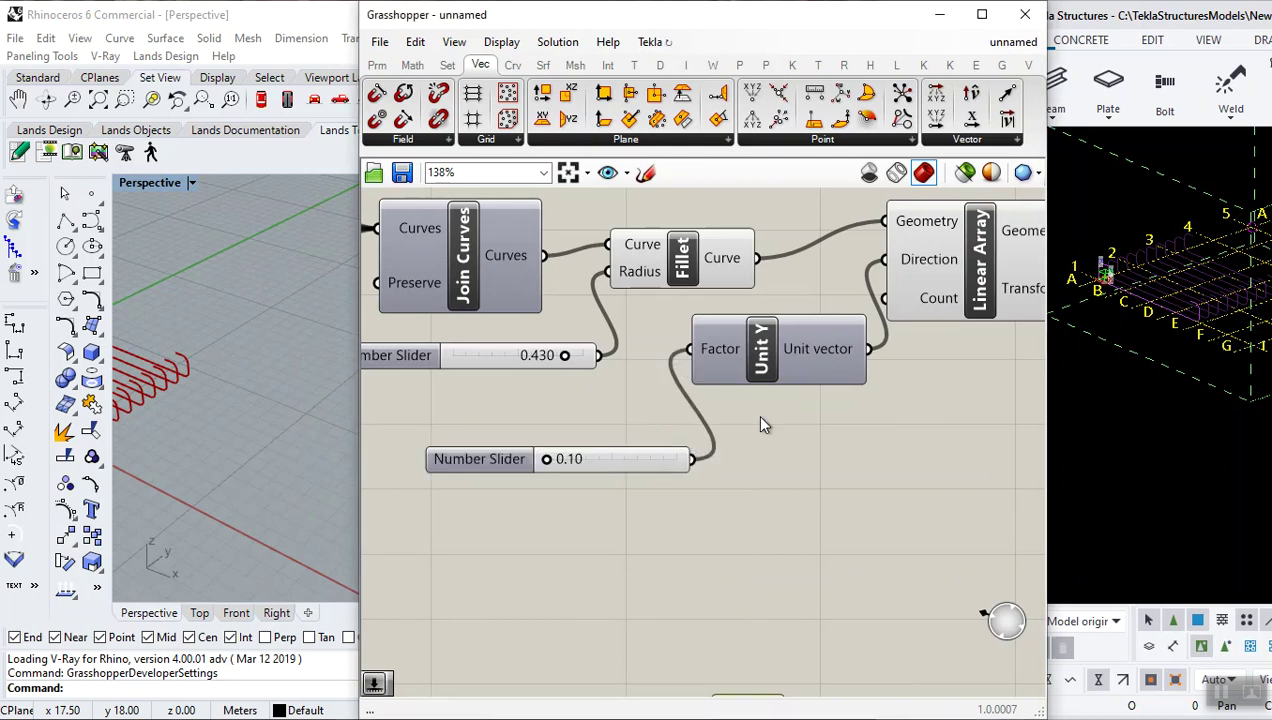
- Set the Unit Y factor slider to 0.25 and orbit the Rhino view to inspect the bar spacing
scroll(808, 438, down, 4)
scroll(202, 408, up, 5)
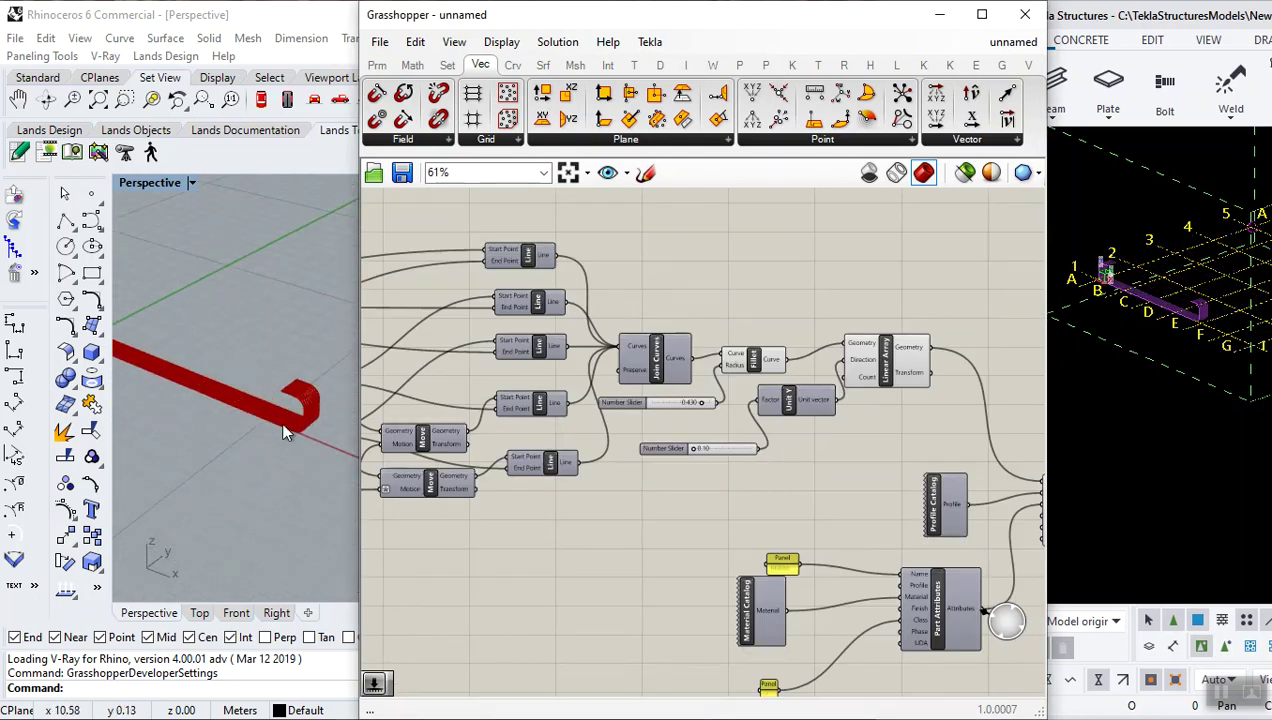
scroll(695, 462, up, 5)
drag(677, 462, 918, 465)
right_drag(248, 378, 322, 378)
scroll(730, 462, down, 4)
- Raise the Unit Y factor slider's maximum to 2 and set its value to 2.00
double_click(779, 462)
click(779, 462)
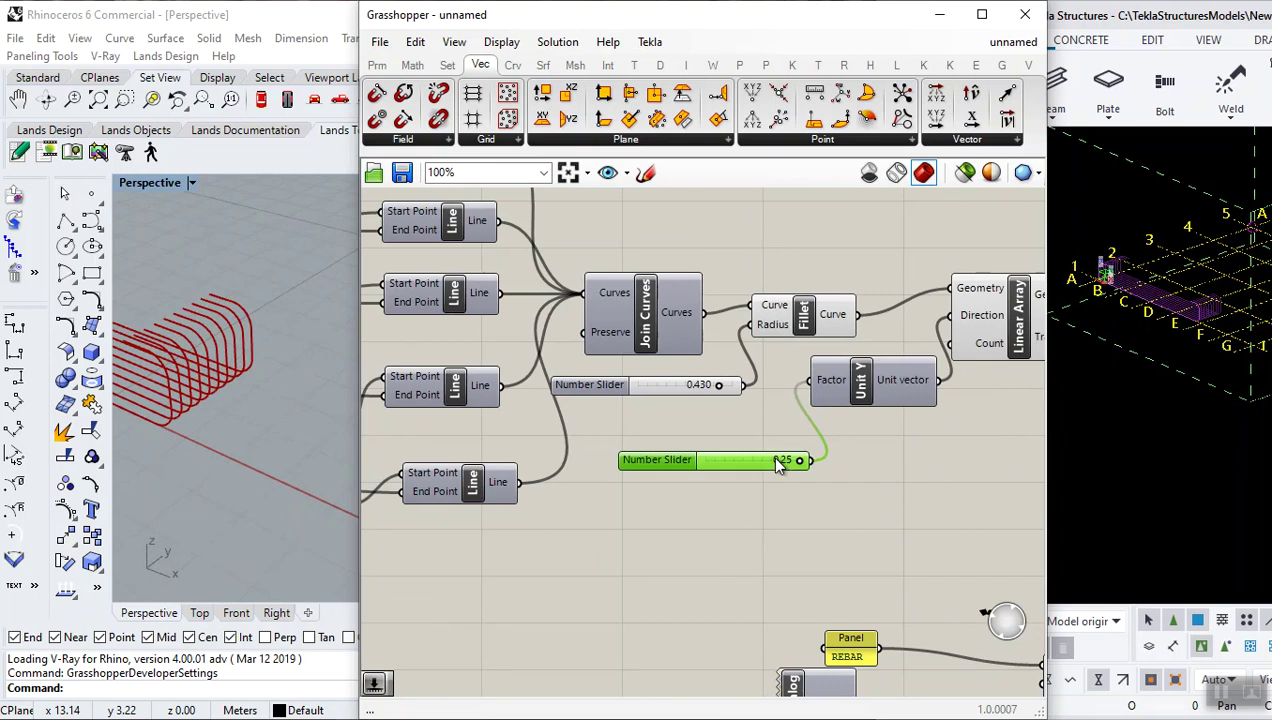
right_click(781, 463)
mouse_move(822, 515)
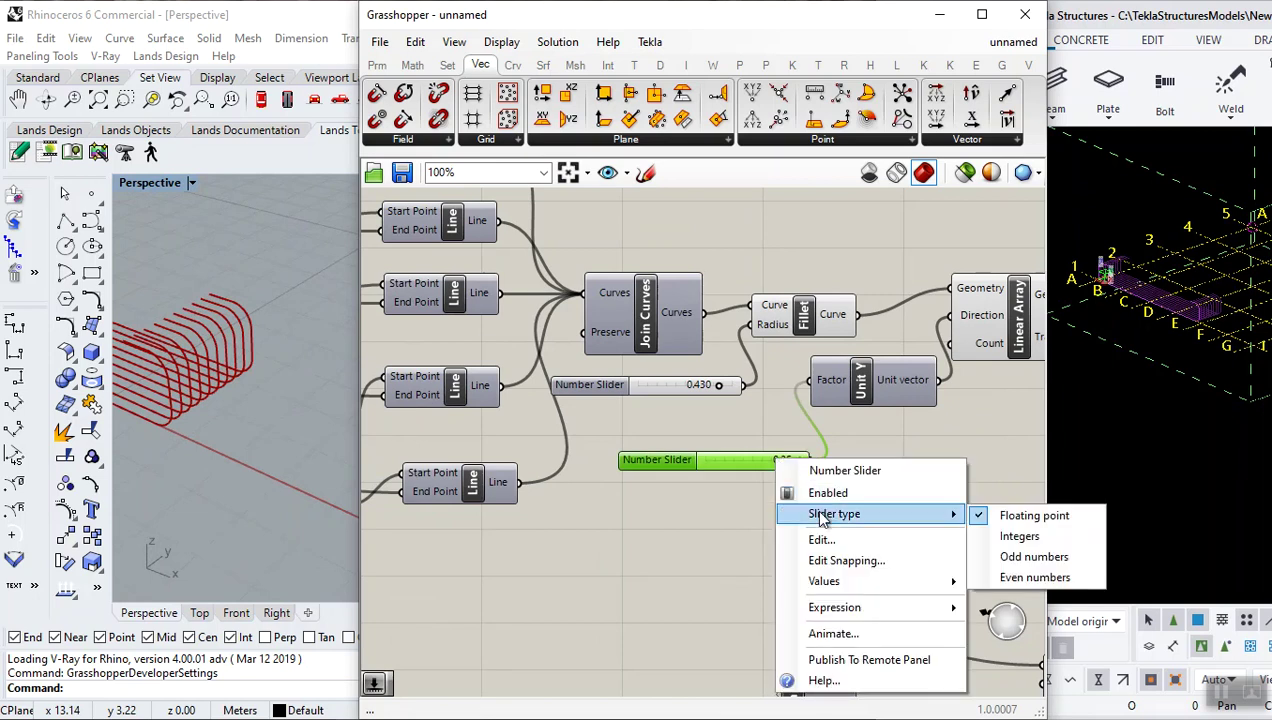
click(822, 539)
click(927, 566)
double_click(917, 567)
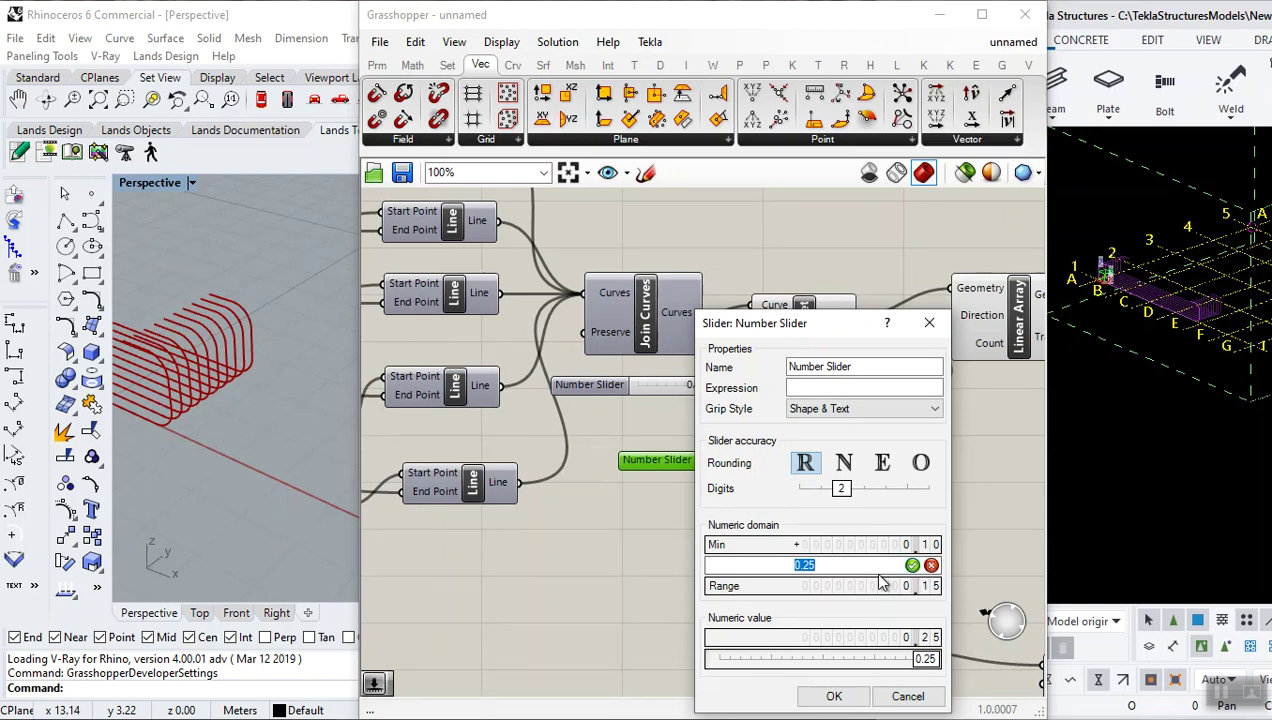
text(2)
click(836, 697)
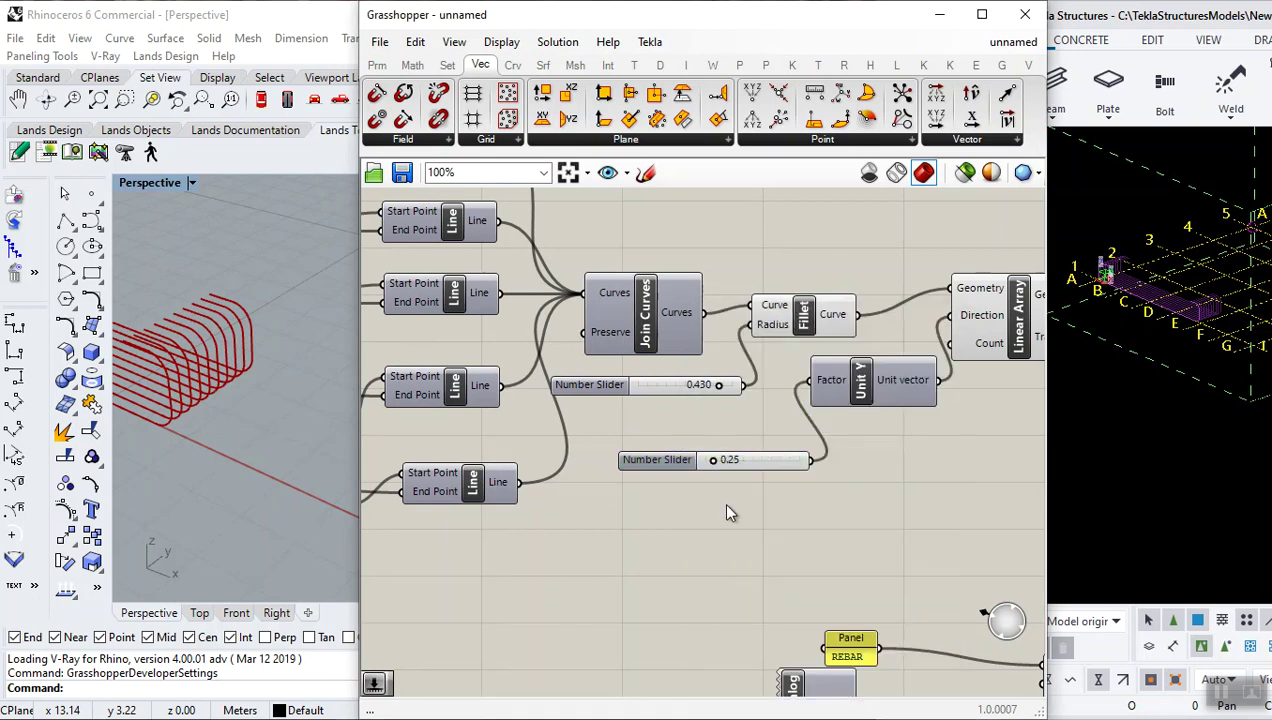
scroll(721, 501, up, 4)
drag(710, 468, 906, 466)
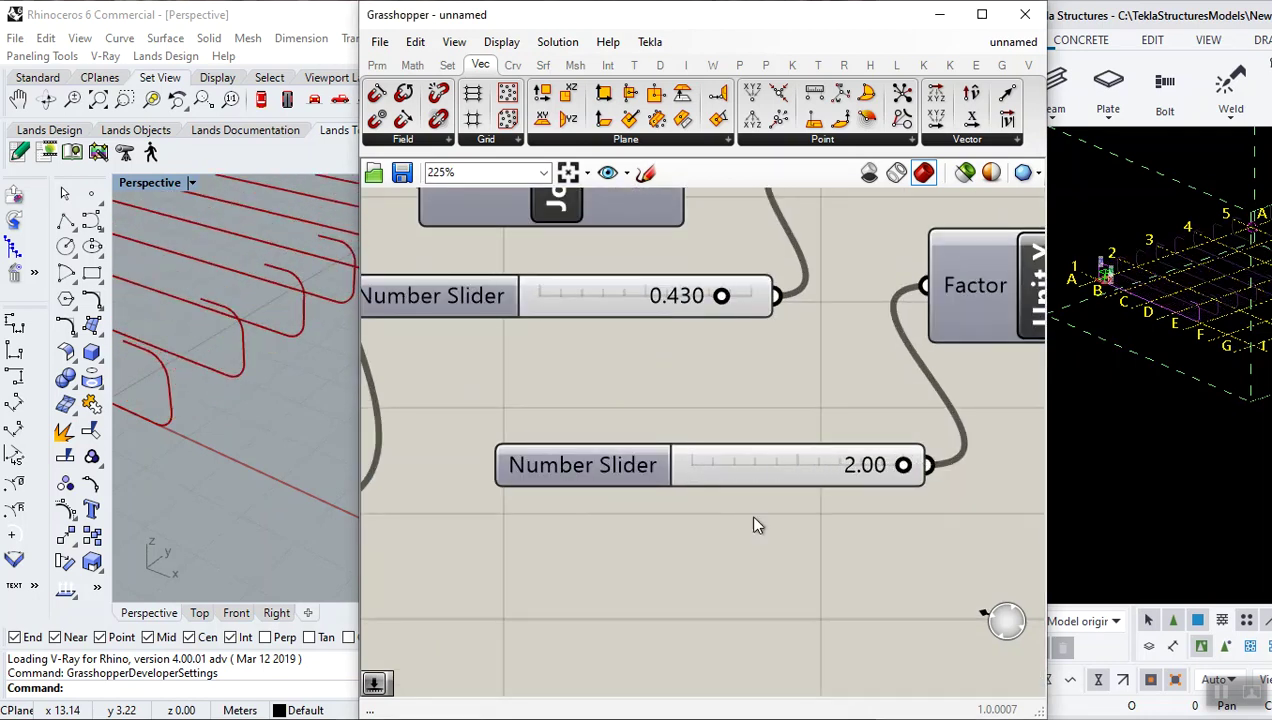